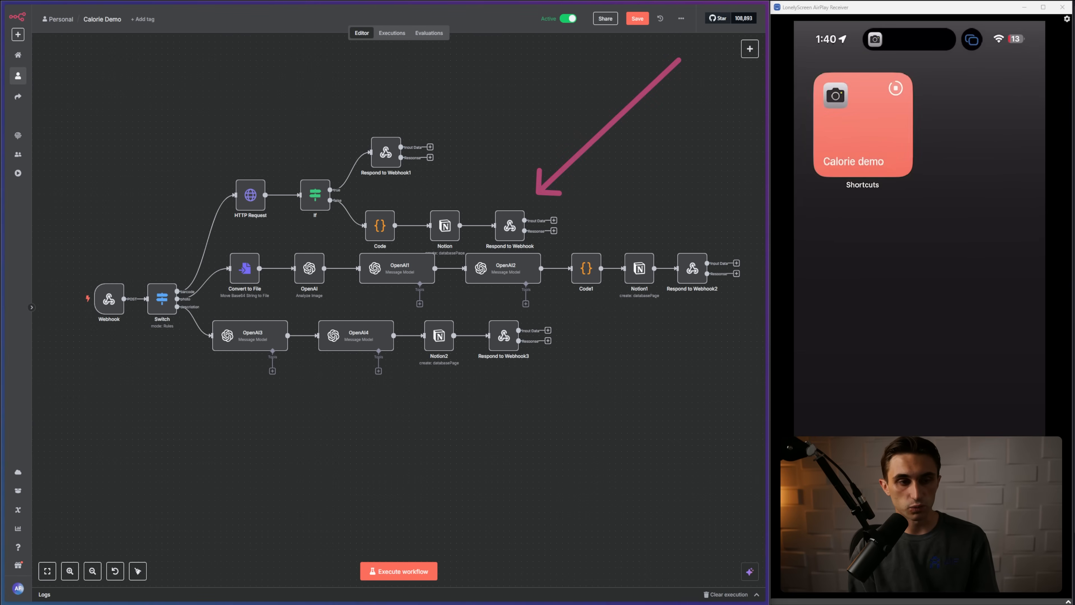
Step: Switch to the Calorie Demo food log table in Notion
{"action": "mouse_move", "coordinate": [4, 144]}
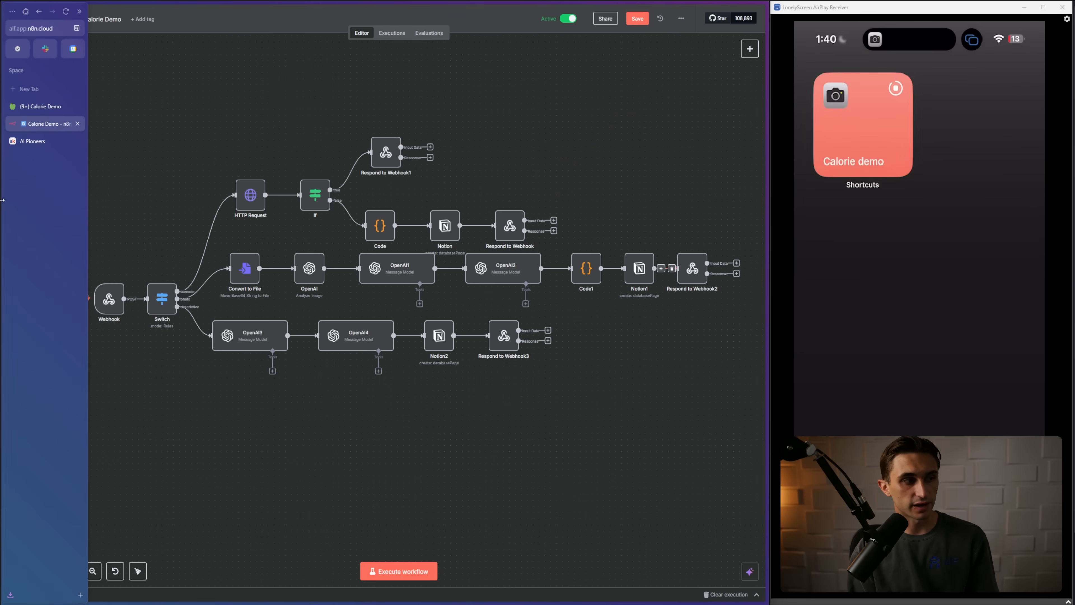
{"action": "left_click", "coordinate": [37, 107]}
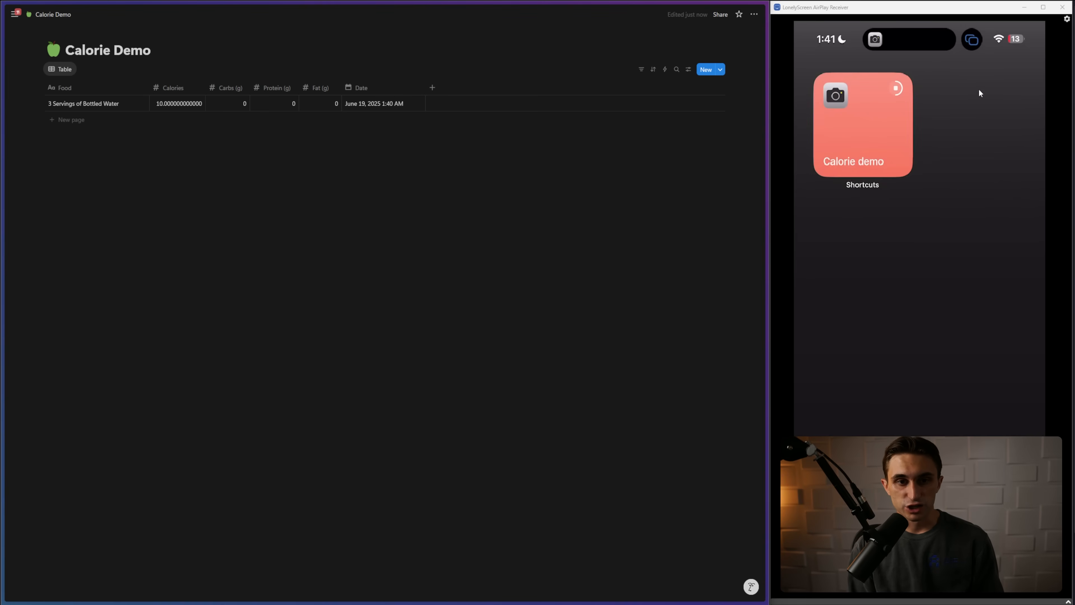
{"action": "left_click_drag", "start_coordinate": [963, 76], "coordinate": [910, 85]}
{"action": "left_click_drag", "start_coordinate": [974, 169], "coordinate": [908, 99]}
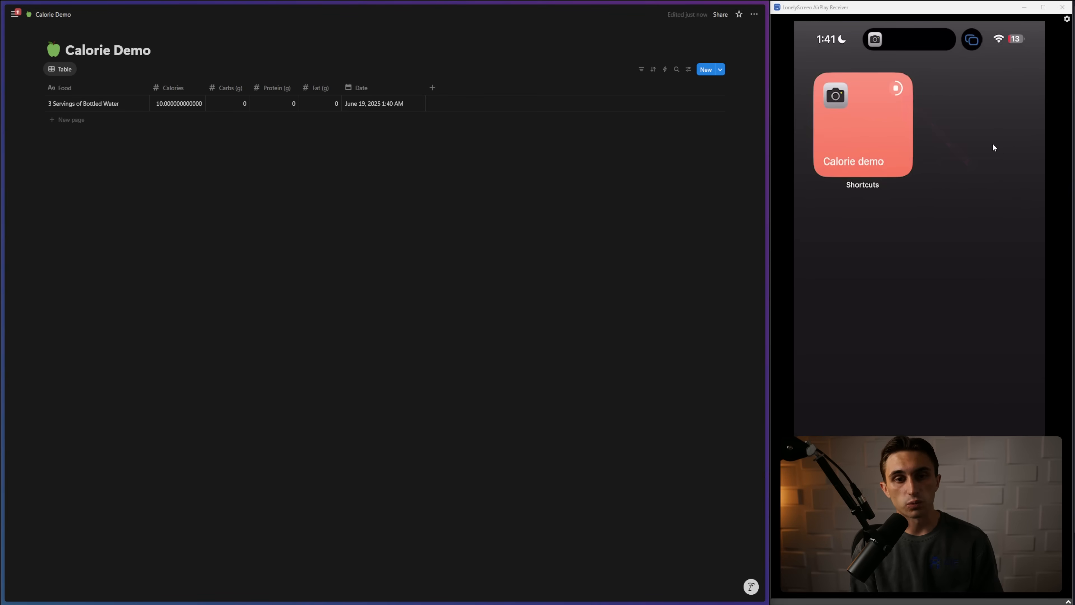
{"action": "left_click_drag", "start_coordinate": [832, 126], "coordinate": [426, 123]}
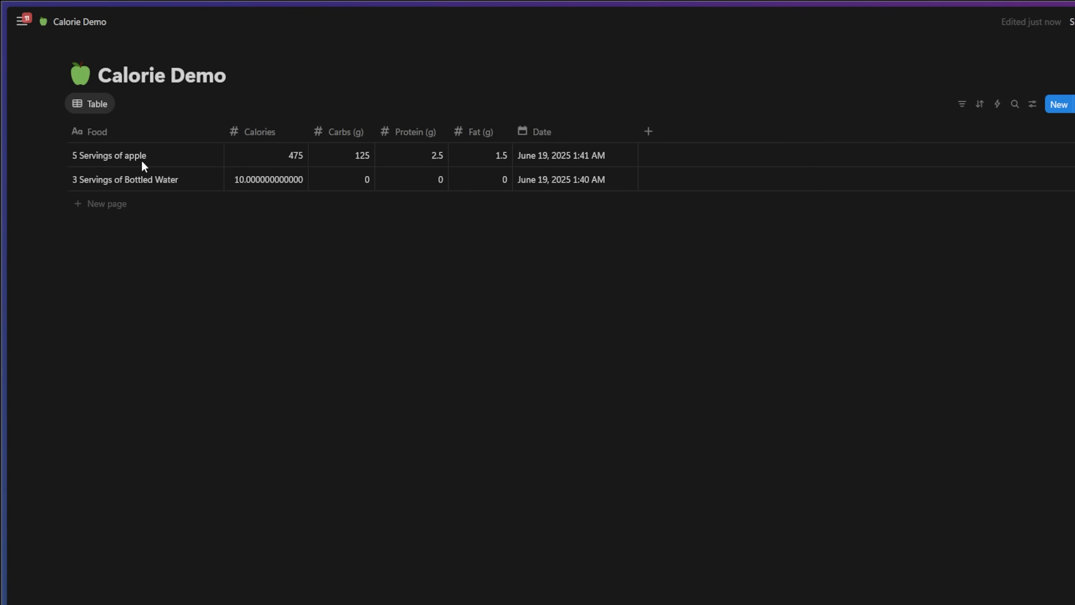
{"action": "left_click_drag", "start_coordinate": [245, 154], "coordinate": [275, 155]}
{"action": "left_click_drag", "start_coordinate": [466, 156], "coordinate": [487, 156]}
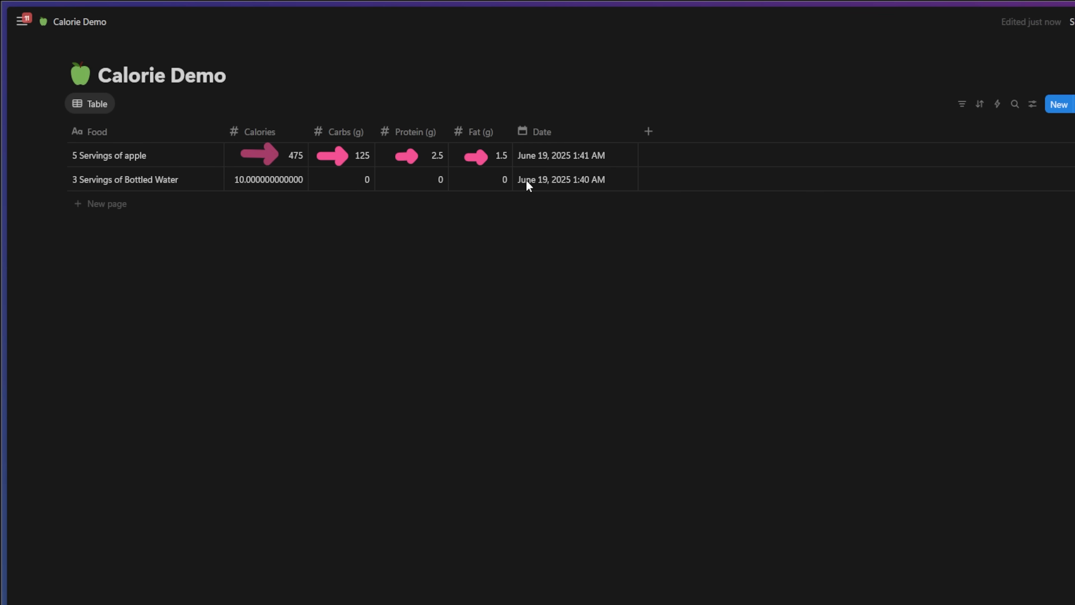
{"action": "mouse_move", "coordinate": [989, 443]}
{"action": "left_mouse_down"}
{"action": "mouse_move", "coordinate": [925, 194]}
{"action": "mouse_move", "coordinate": [686, 135]}
{"action": "mouse_move", "coordinate": [937, 121]}
{"action": "mouse_move", "coordinate": [732, 146]}
{"action": "mouse_move", "coordinate": [796, 154]}
{"action": "mouse_move", "coordinate": [908, 196]}
{"action": "left_mouse_up"}
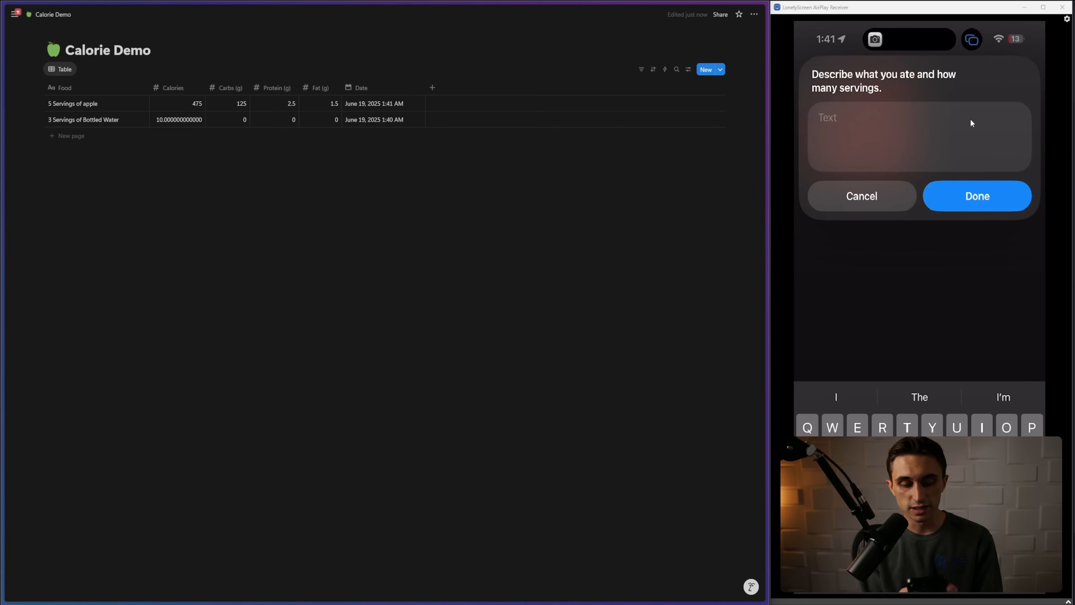
Step: Enter 1 cup of mashed potatoes in the Calorie demo shortcut's meal description prompt and submit it
{"action": "type", "text": "up o"}
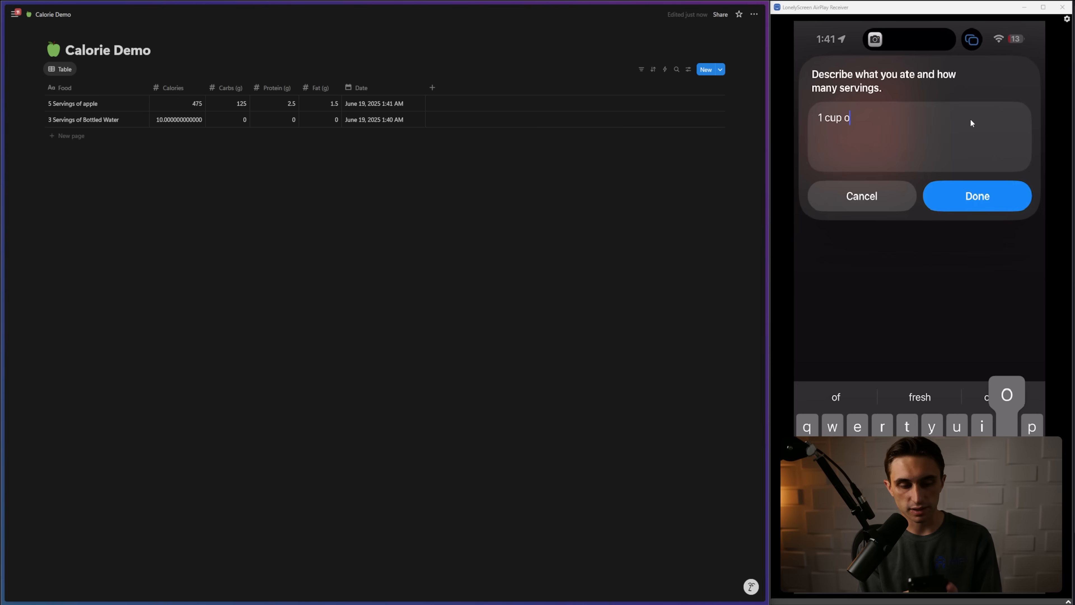
{"action": "type", "text": "f mashed potatos"}
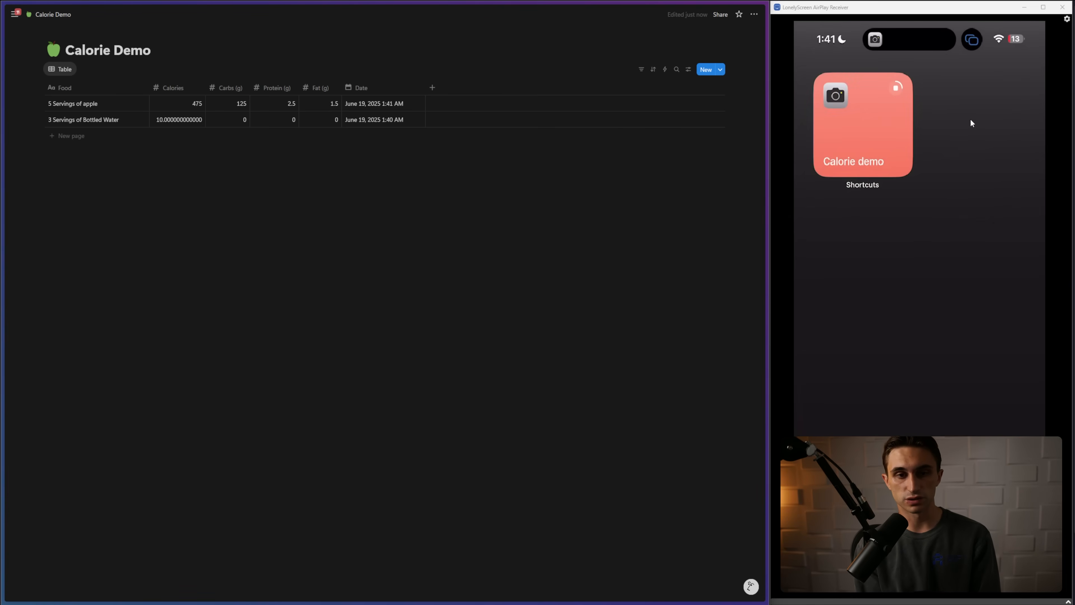
{"action": "left_click_drag", "start_coordinate": [967, 76], "coordinate": [906, 87]}
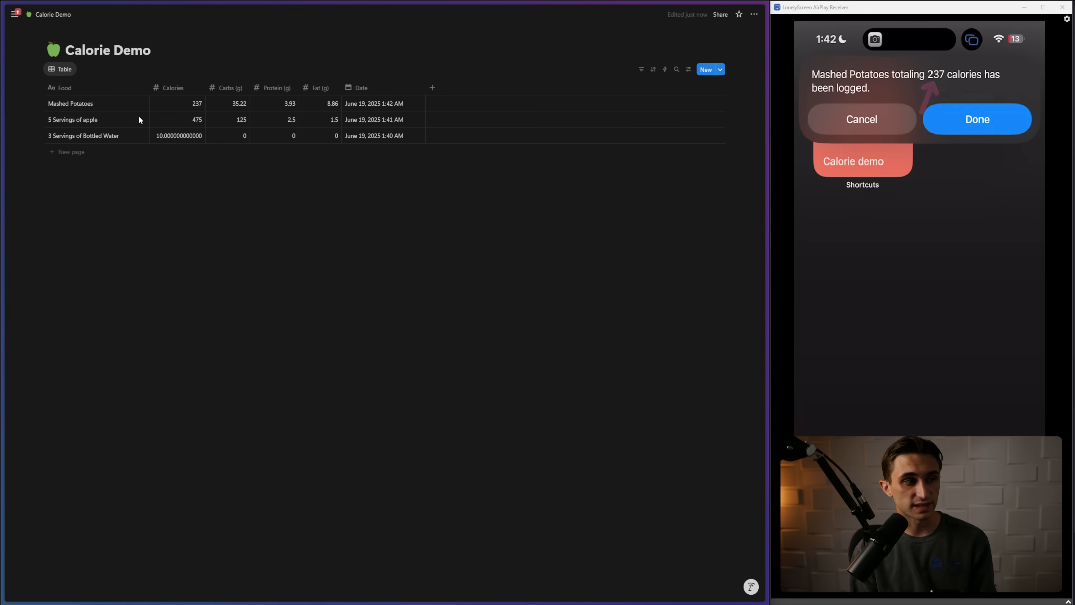
{"action": "left_click_drag", "start_coordinate": [302, 28], "coordinate": [119, 99]}
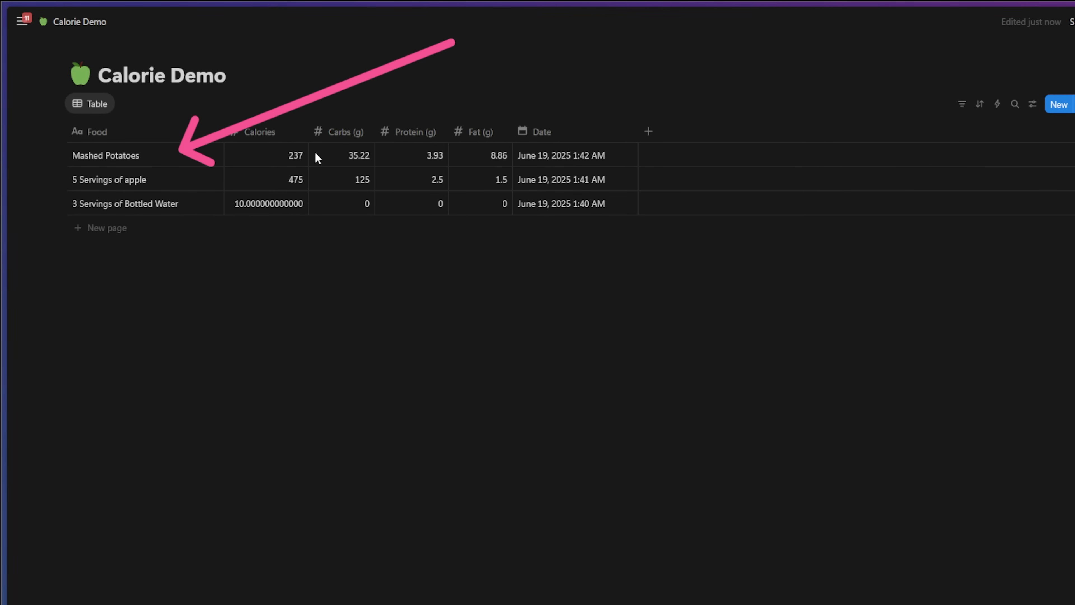
{"action": "left_click_drag", "start_coordinate": [635, 137], "coordinate": [531, 119]}
{"action": "left_click_drag", "start_coordinate": [556, 220], "coordinate": [631, 130]}
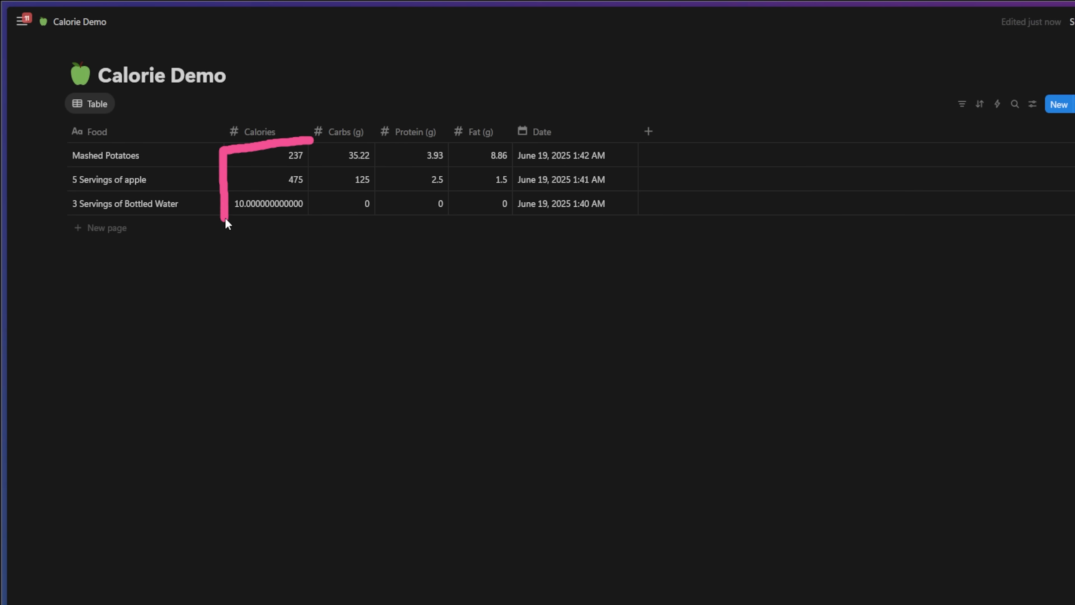
{"action": "mouse_move", "coordinate": [330, 143]}
{"action": "left_mouse_down"}
{"action": "mouse_move", "coordinate": [447, 223]}
{"action": "mouse_move", "coordinate": [508, 149]}
{"action": "mouse_move", "coordinate": [332, 155]}
{"action": "left_mouse_up"}
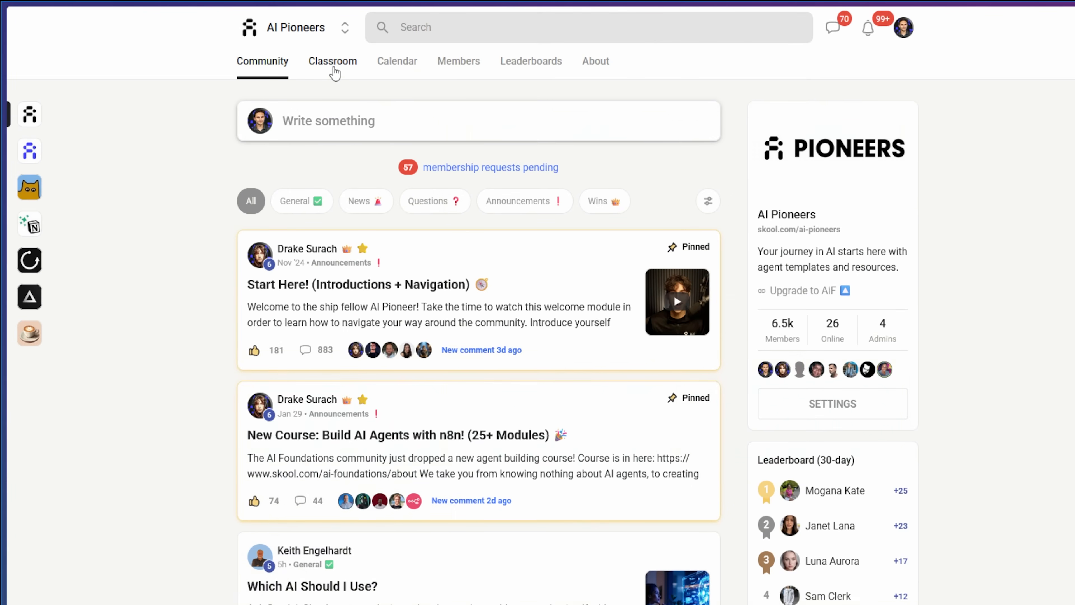
Step: Open the Agent Blueprints course in the AI Pioneers classroom and examine the Calorie Tracker lesson's test barcodes, node variables and code
{"action": "left_click", "coordinate": [334, 64]}
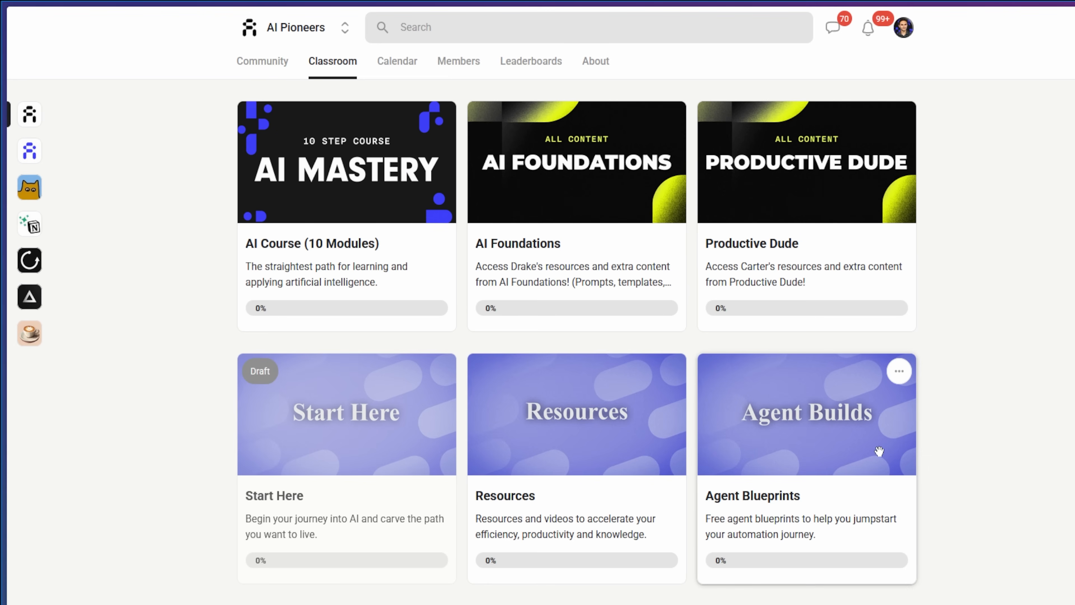
{"action": "left_click", "coordinate": [867, 446]}
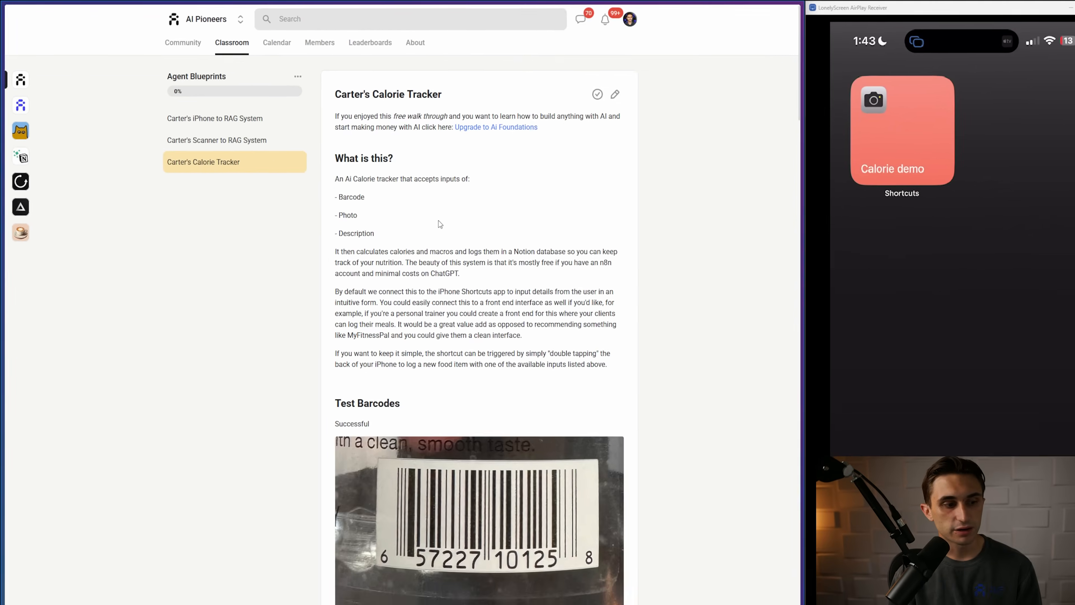
{"action": "scroll", "coordinate": [622, 313], "scroll_direction": "down", "scroll_amount": 5}
{"action": "scroll", "coordinate": [415, 214], "scroll_direction": "down", "scroll_amount": 1}
{"action": "left_click_drag", "start_coordinate": [321, 161], "coordinate": [373, 181]}
{"action": "left_click", "coordinate": [394, 187]}
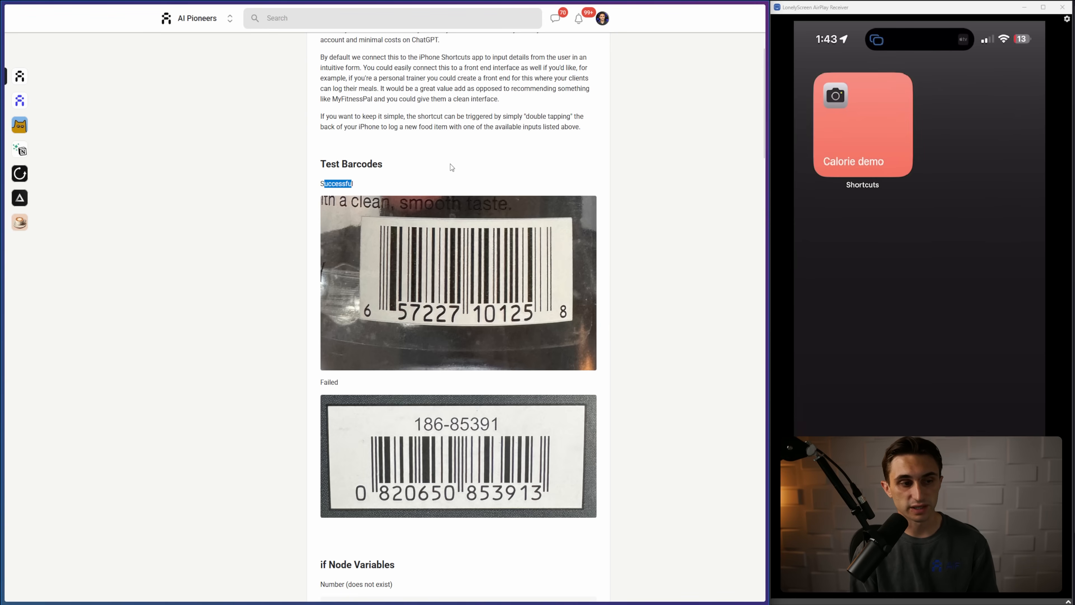
{"action": "scroll", "coordinate": [335, 276], "scroll_direction": "down", "scroll_amount": 2}
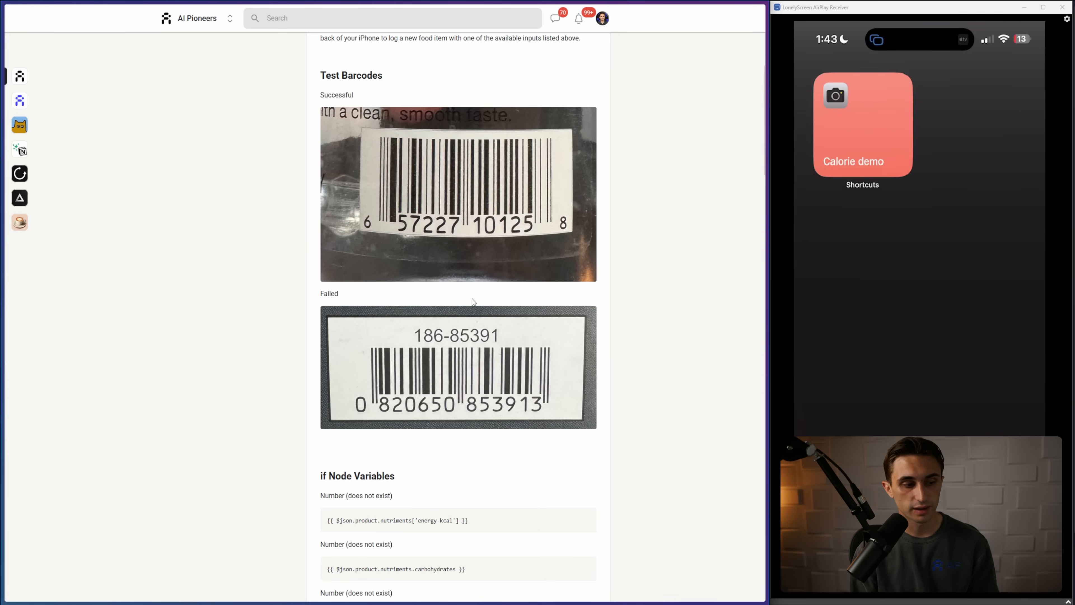
{"action": "scroll", "coordinate": [473, 302], "scroll_direction": "down", "scroll_amount": 6}
{"action": "left_click_drag", "start_coordinate": [348, 255], "coordinate": [410, 255]}
{"action": "left_click_drag", "start_coordinate": [357, 303], "coordinate": [402, 302]}
{"action": "scroll", "coordinate": [402, 302], "scroll_direction": "down", "scroll_amount": 20}
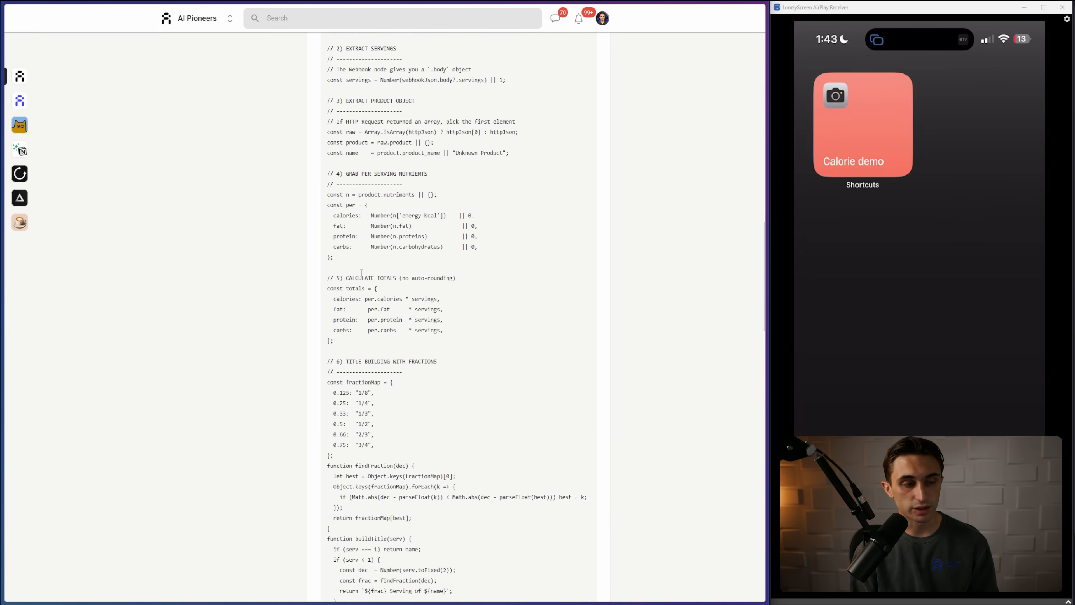
{"action": "scroll", "coordinate": [362, 274], "scroll_direction": "down", "scroll_amount": 20}
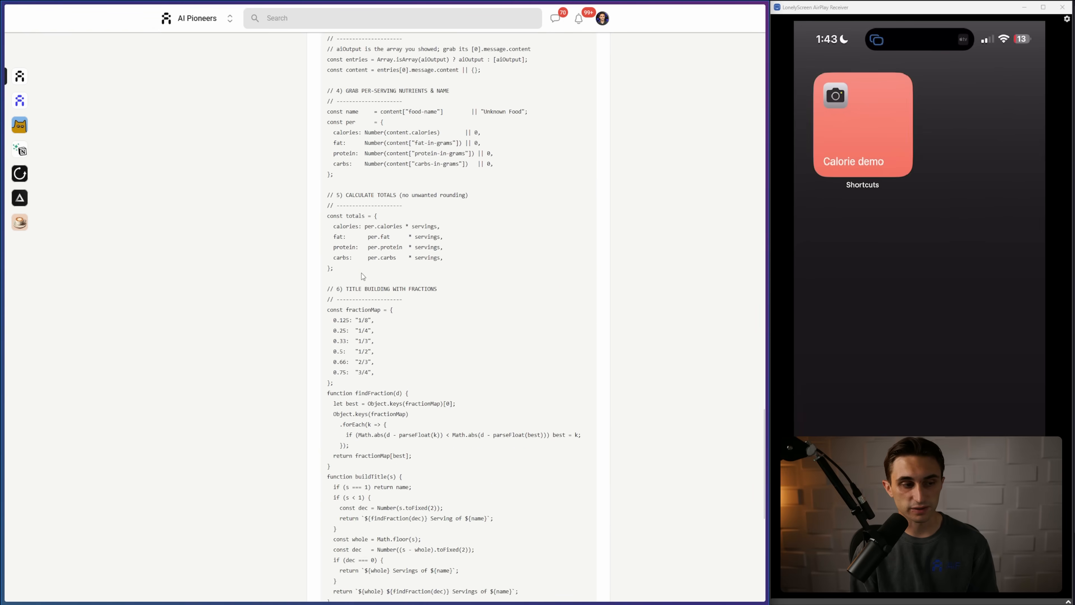
{"action": "scroll", "coordinate": [362, 275], "scroll_direction": "down", "scroll_amount": 3}
{"action": "left_click_drag", "start_coordinate": [324, 432], "coordinate": [384, 443]}
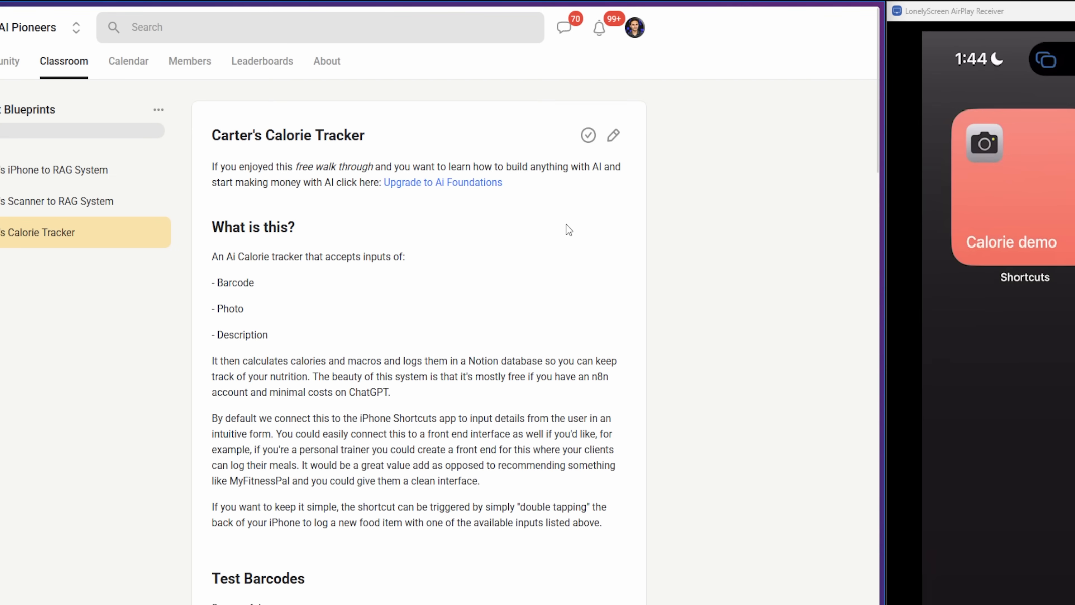
{"action": "mouse_move", "coordinate": [491, 169]}
{"action": "left_mouse_down"}
{"action": "mouse_move", "coordinate": [377, 167]}
{"action": "mouse_move", "coordinate": [517, 163]}
{"action": "left_mouse_up"}
{"action": "mouse_move", "coordinate": [568, 278]}
{"action": "left_mouse_down"}
{"action": "mouse_move", "coordinate": [572, 206]}
{"action": "mouse_move", "coordinate": [587, 231]}
{"action": "left_mouse_up"}
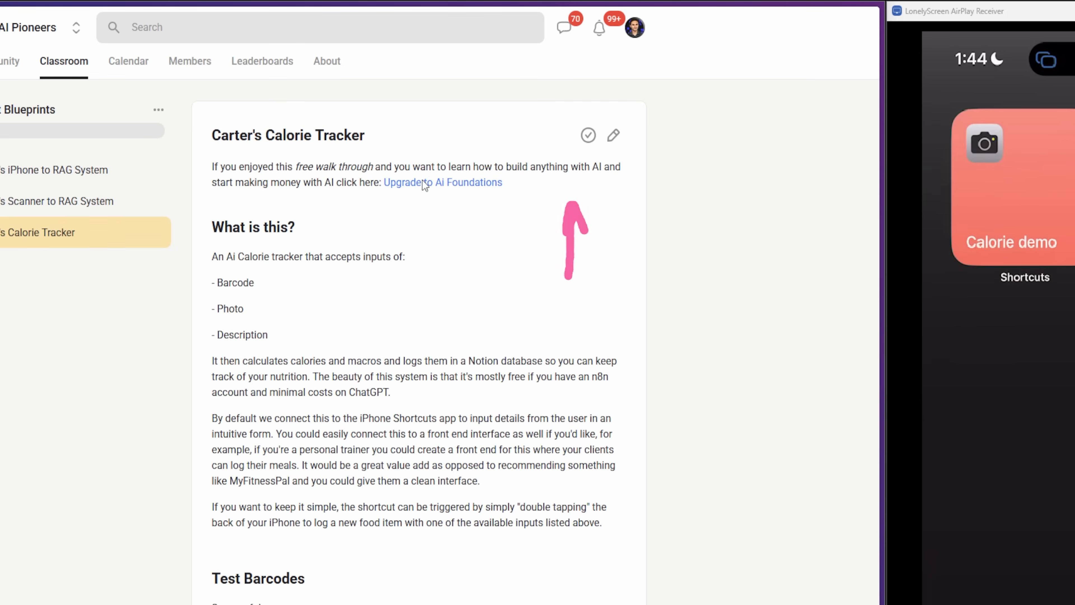
{"action": "left_click_drag", "start_coordinate": [380, 194], "coordinate": [482, 194]}
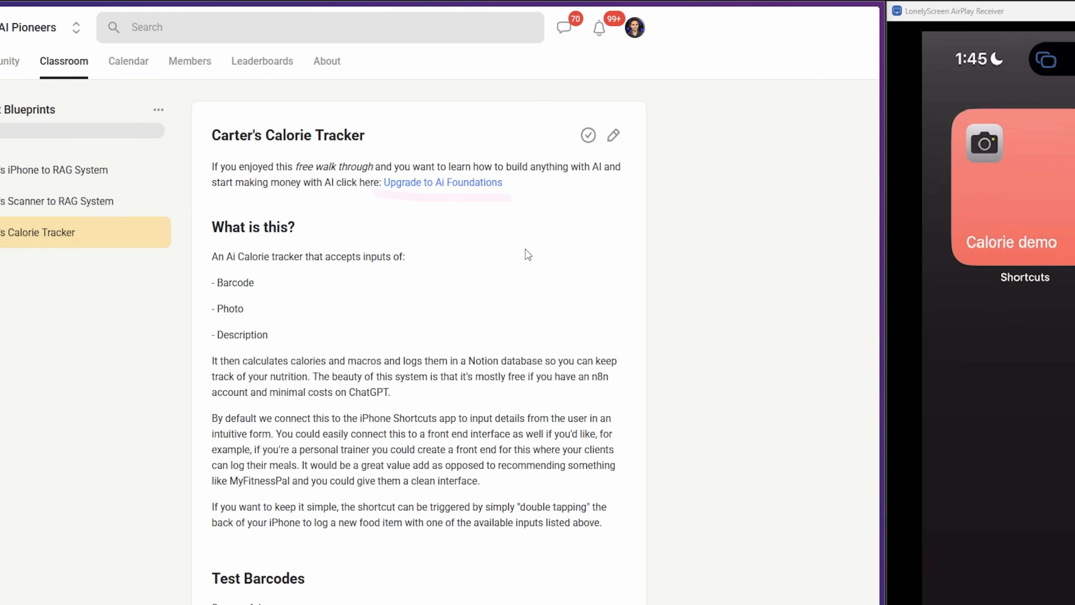
{"action": "left_click_drag", "start_coordinate": [385, 195], "coordinate": [513, 188]}
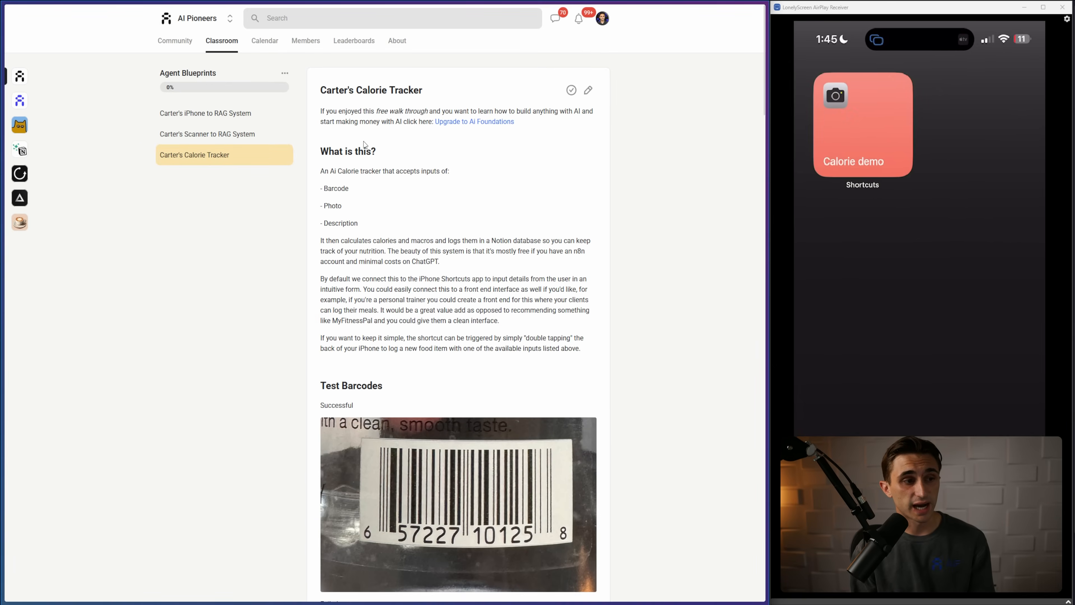
{"action": "left_click_drag", "start_coordinate": [321, 91], "coordinate": [504, 338]}
{"action": "left_click", "coordinate": [529, 328]}
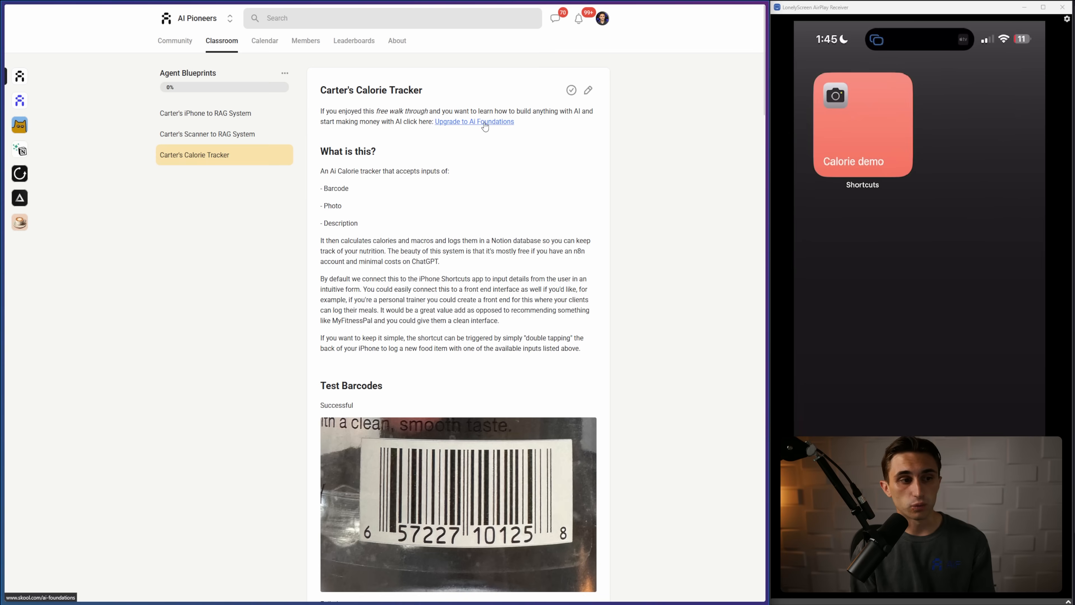
Step: Visit the AI Foundations community and return to the Calorie Tracker lesson in AI Pioneers' Agent Blueprints course
{"action": "left_click", "coordinate": [28, 98]}
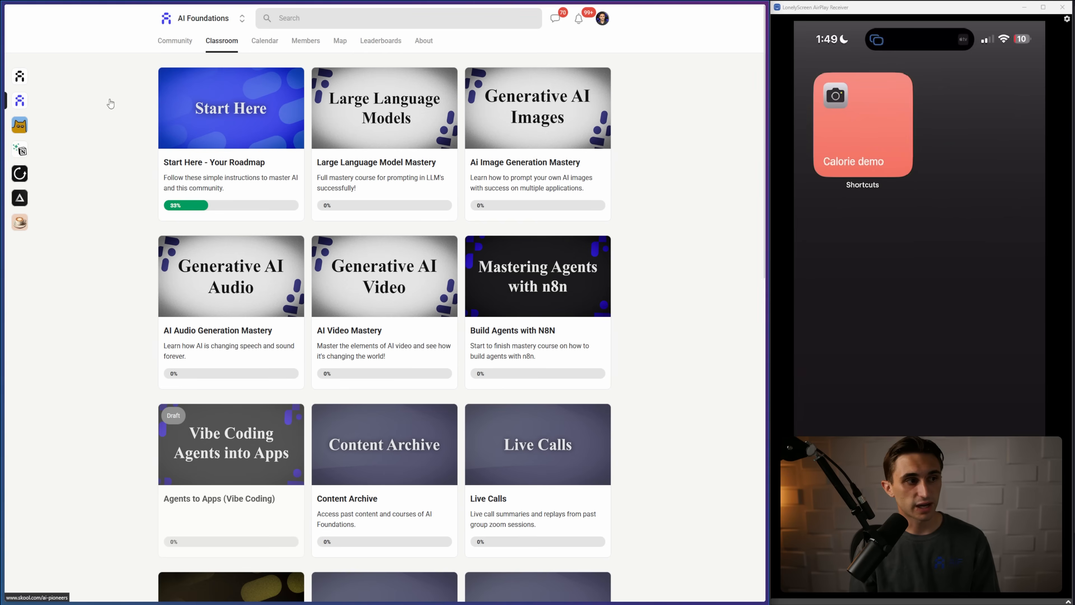
{"action": "left_click", "coordinate": [19, 76]}
{"action": "left_click", "coordinate": [222, 41]}
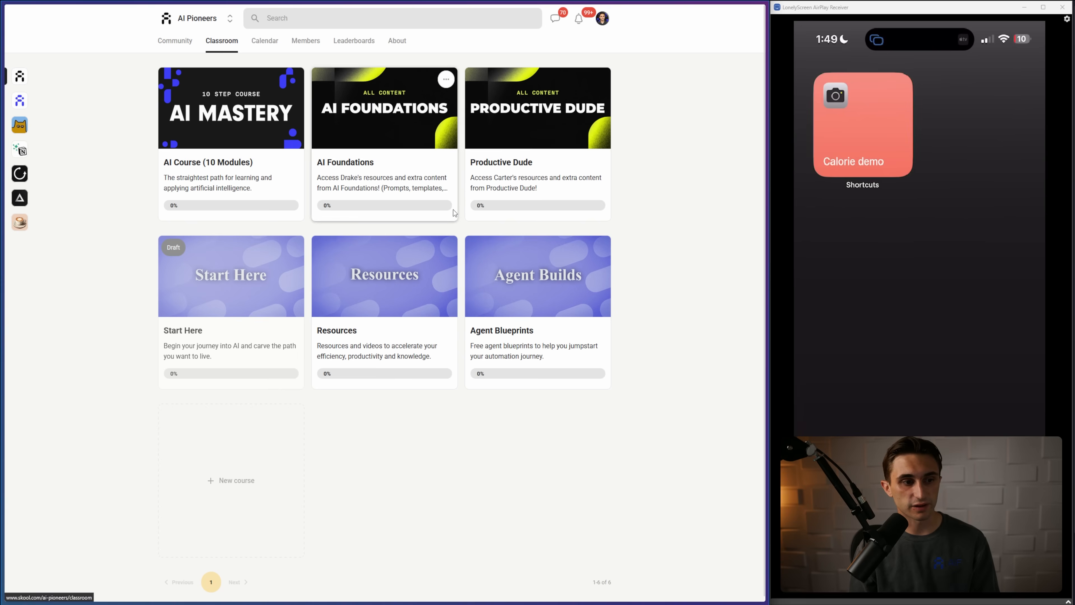
{"action": "left_click", "coordinate": [550, 275]}
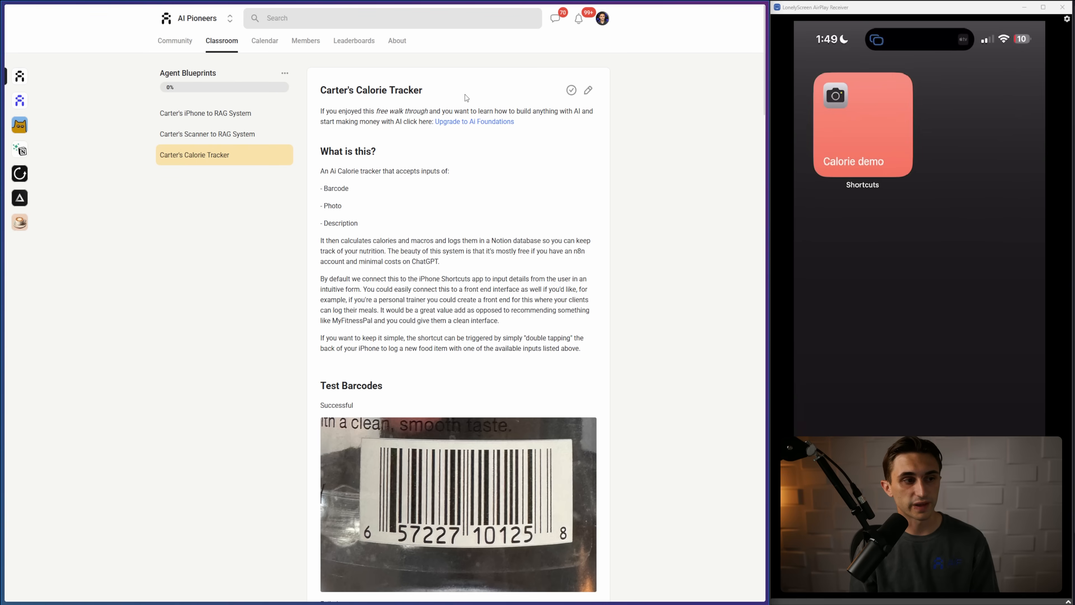
{"action": "left_click_drag", "start_coordinate": [329, 94], "coordinate": [547, 276]}
{"action": "left_click", "coordinate": [547, 275]}
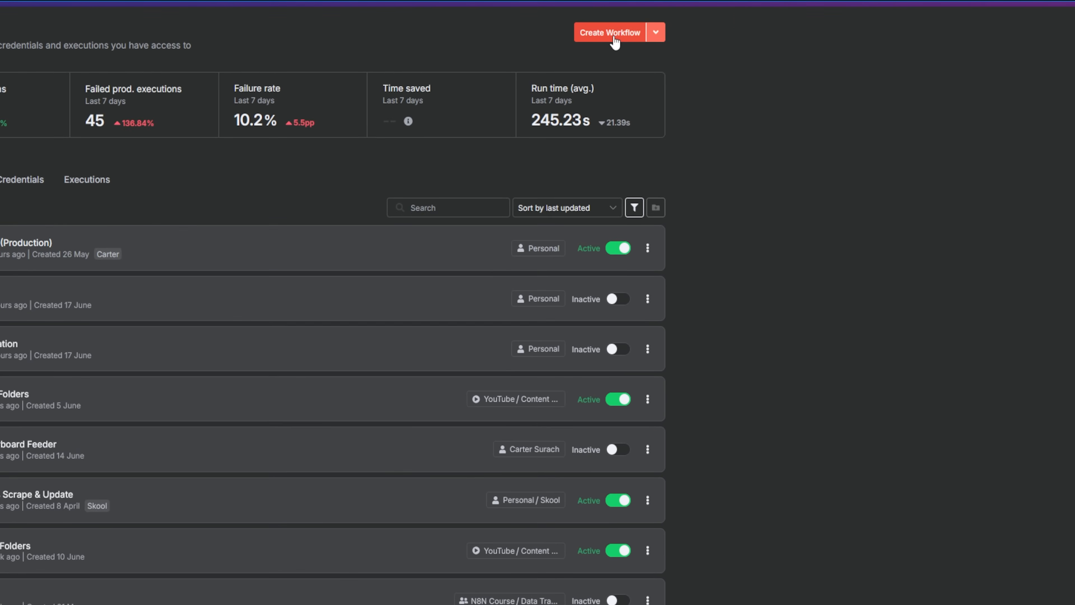
Step: Switch to n8n and create a new workflow named Calorie Demo
{"action": "left_click", "coordinate": [614, 36]}
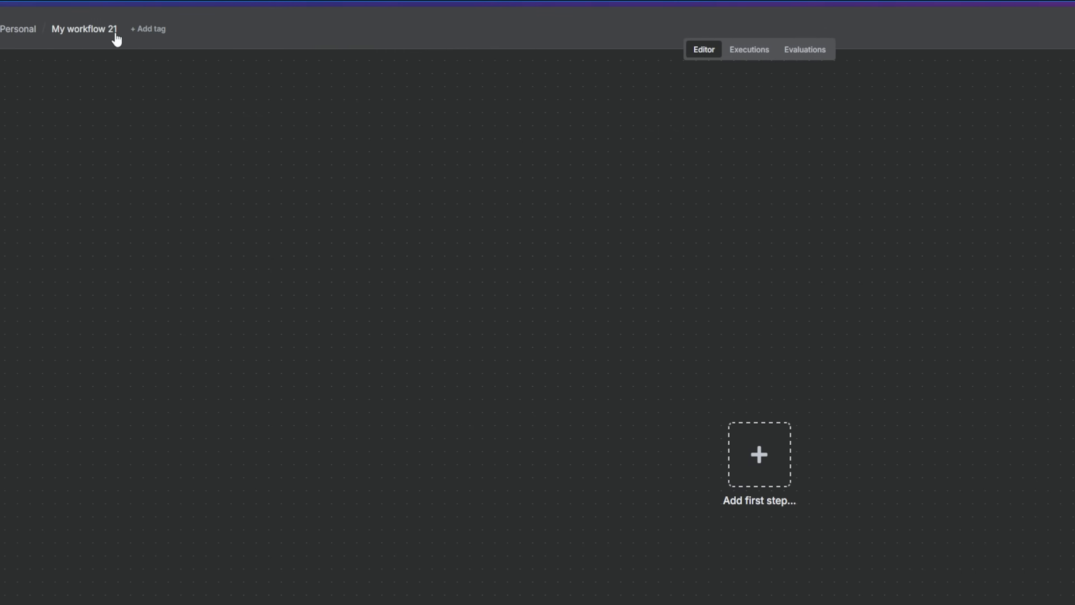
{"action": "left_click", "coordinate": [102, 33]}
{"action": "type", "text": "Calorie Demo"}
{"action": "key", "text": "Return"}
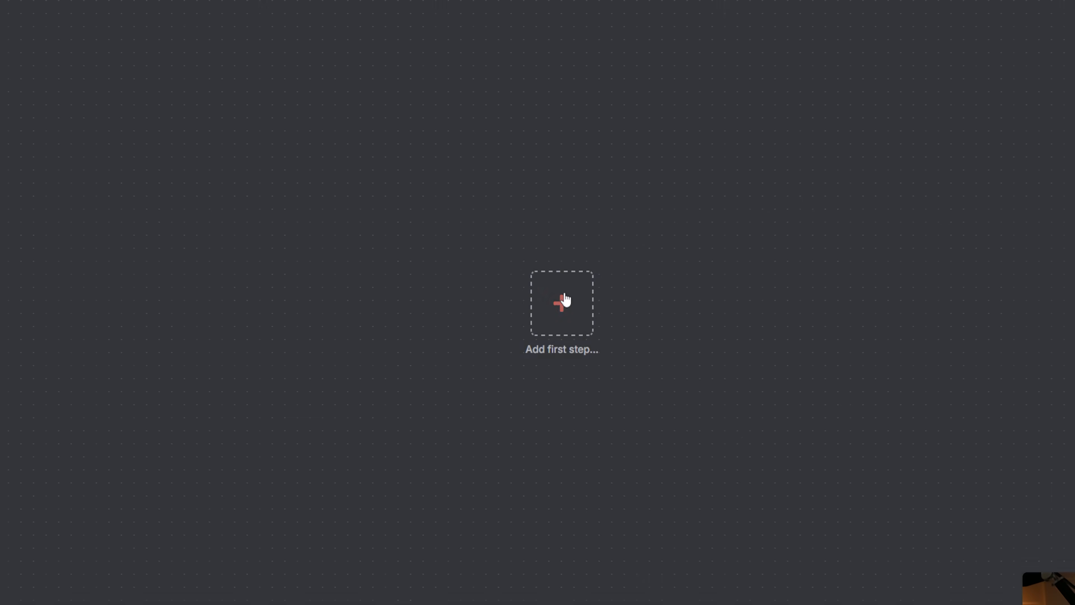
Step: Add a Webhook trigger as the first step of the Calorie Demo workflow
{"action": "left_click", "coordinate": [563, 301]}
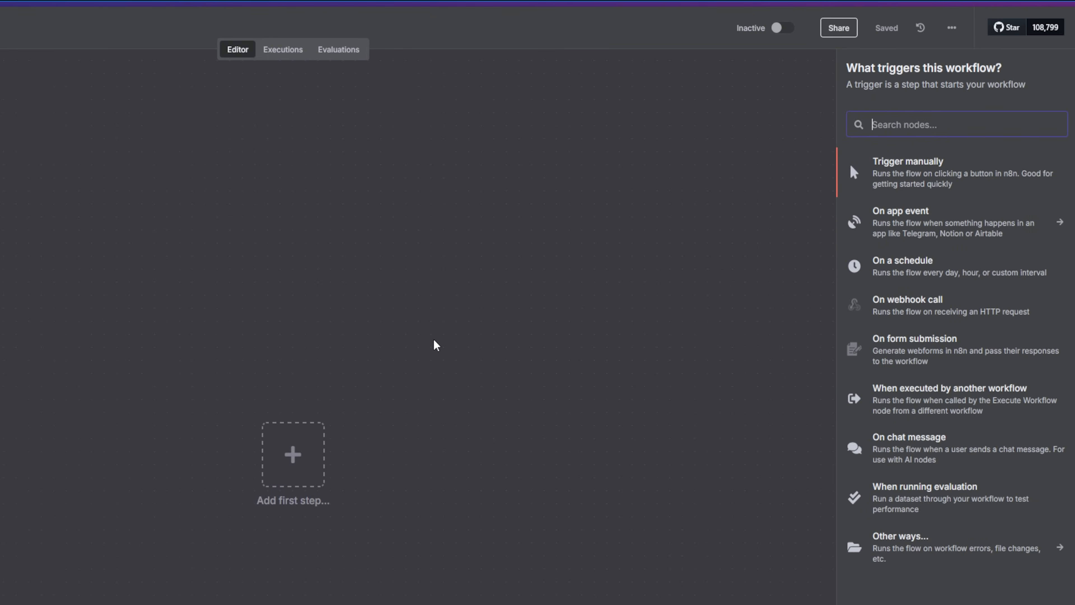
{"action": "type", "text": "webhook"}
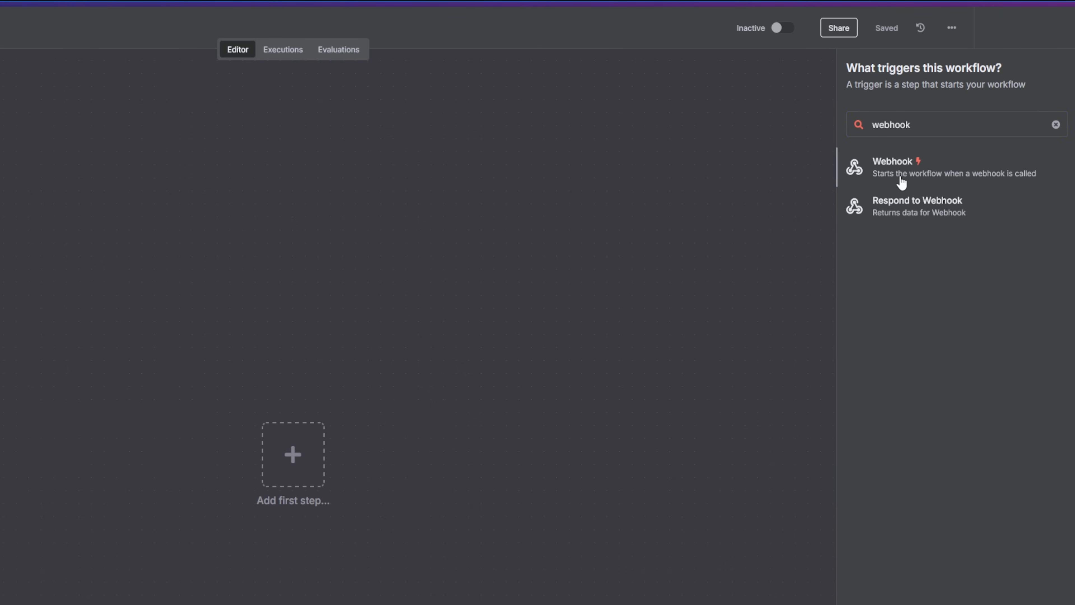
{"action": "left_click", "coordinate": [901, 180]}
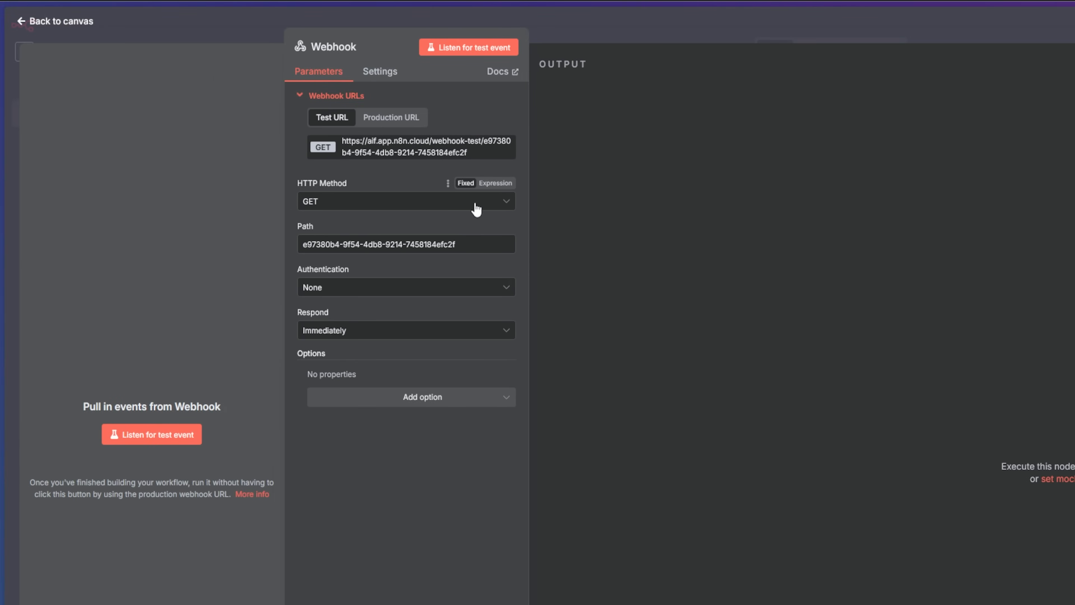
Step: Set the Webhook's HTTP method to POST and its path to calorie-demo
{"action": "left_click", "coordinate": [478, 204]}
{"action": "left_click", "coordinate": [355, 320]}
{"action": "triple_click", "coordinate": [325, 245]}
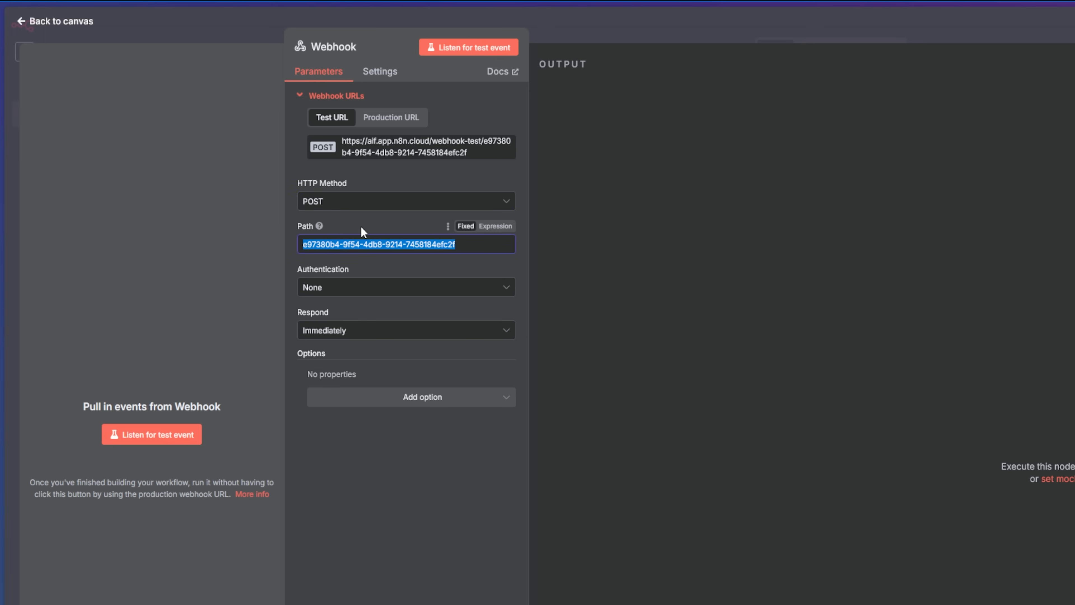
{"action": "key", "text": "BackSpace"}
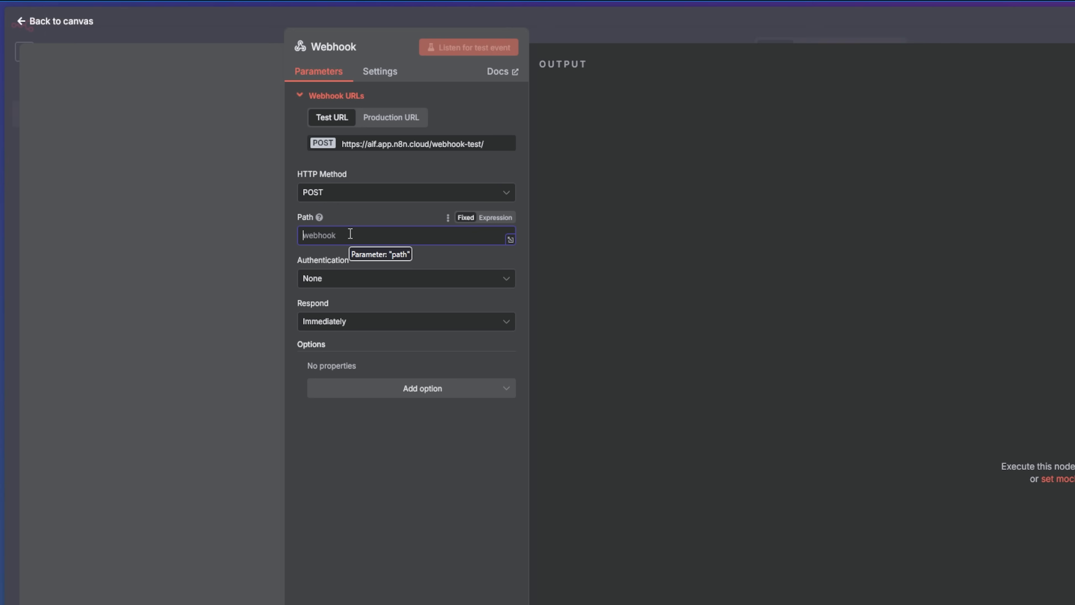
{"action": "type", "text": "calorie-demo"}
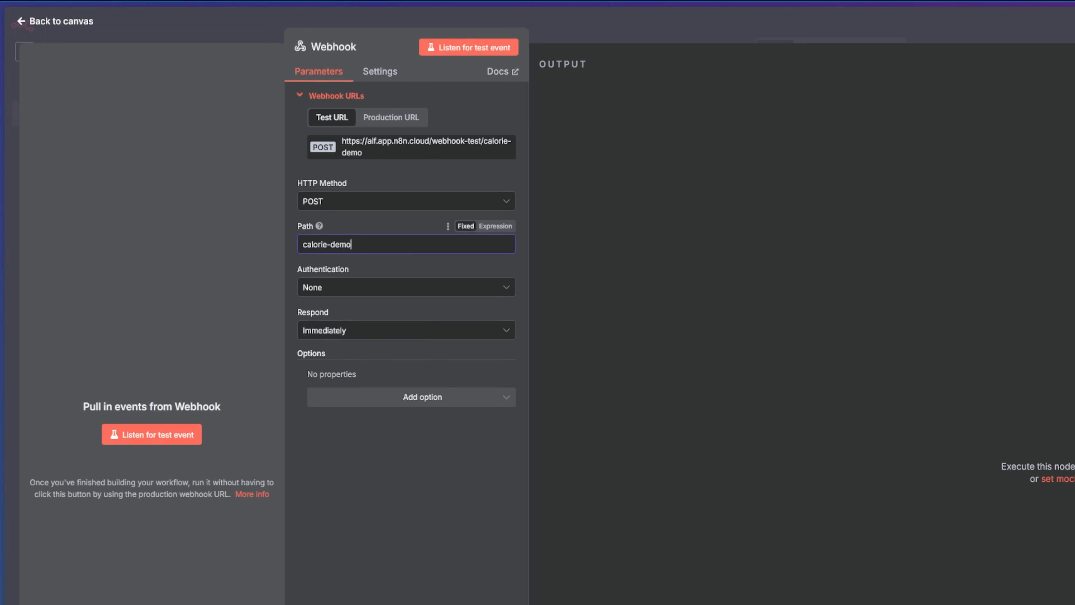
Step: Switch to the iPhone's Shortcuts app and create a new shortcut named Calorie demo
{"action": "left_click", "coordinate": [375, 182]}
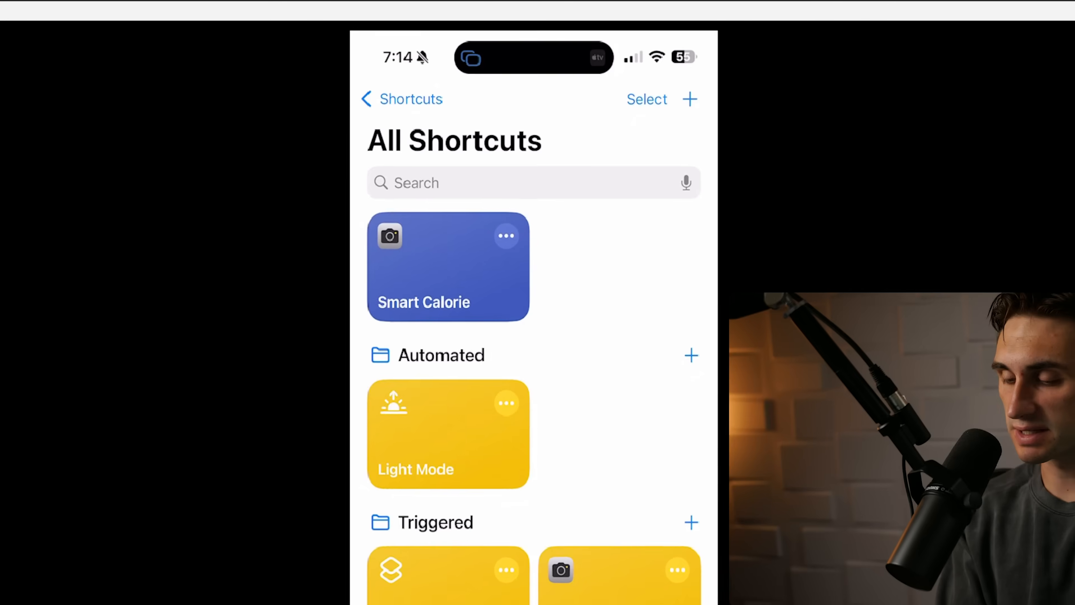
{"action": "left_click", "coordinate": [694, 101]}
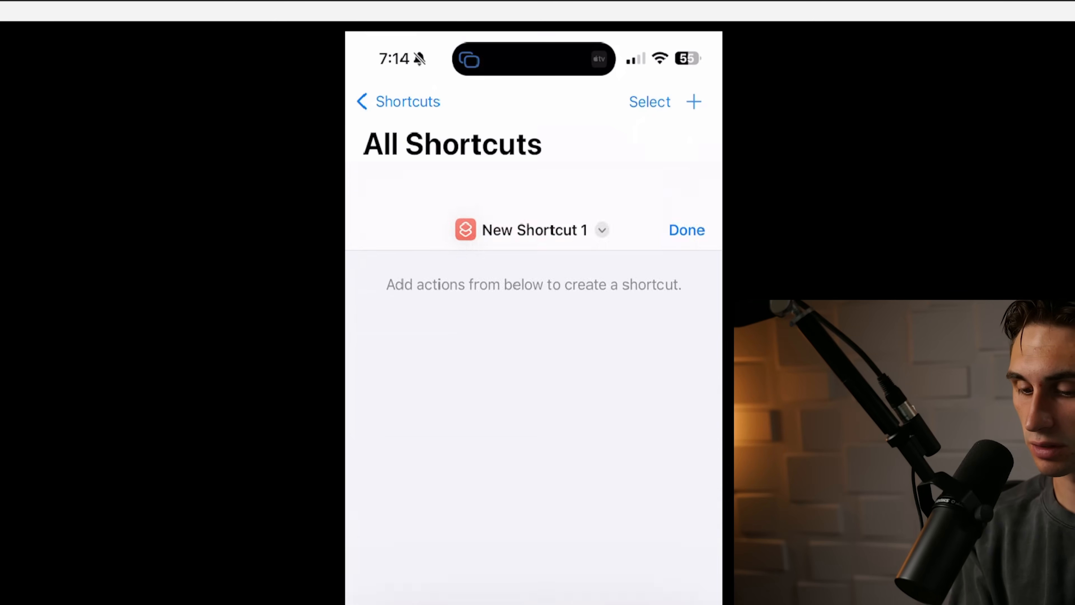
{"action": "left_click", "coordinate": [602, 101]}
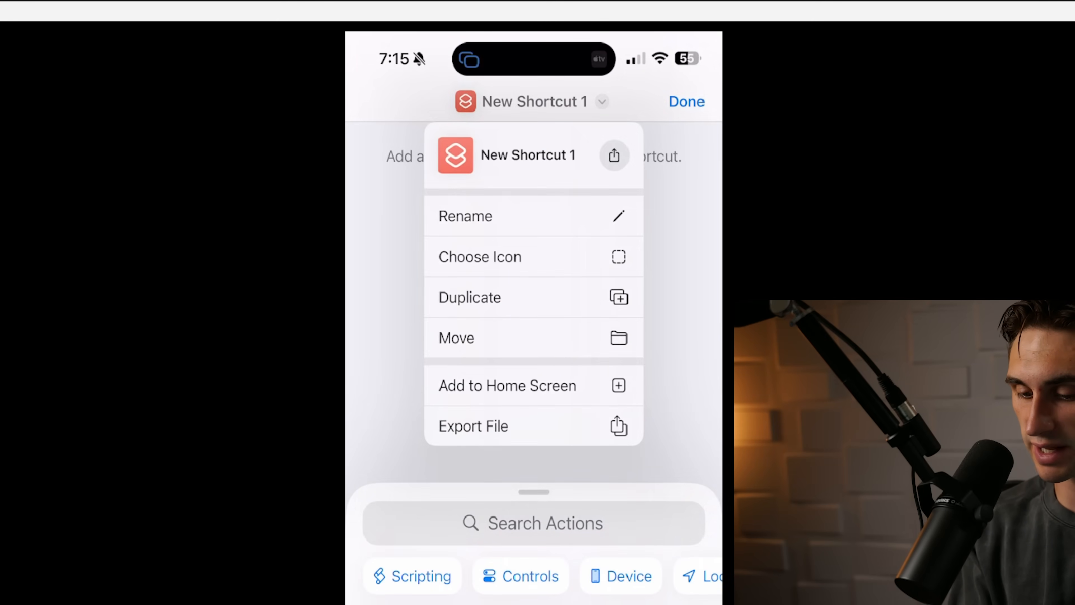
{"action": "left_click", "coordinate": [466, 216]}
{"action": "type", "text": "Calorie demo"}
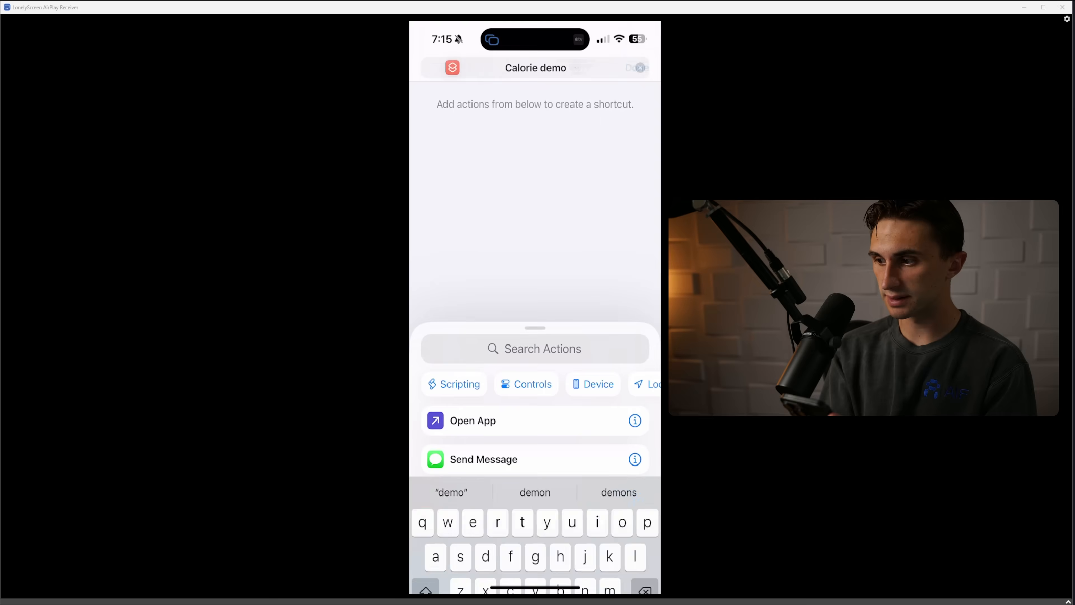
{"action": "key", "text": "Return"}
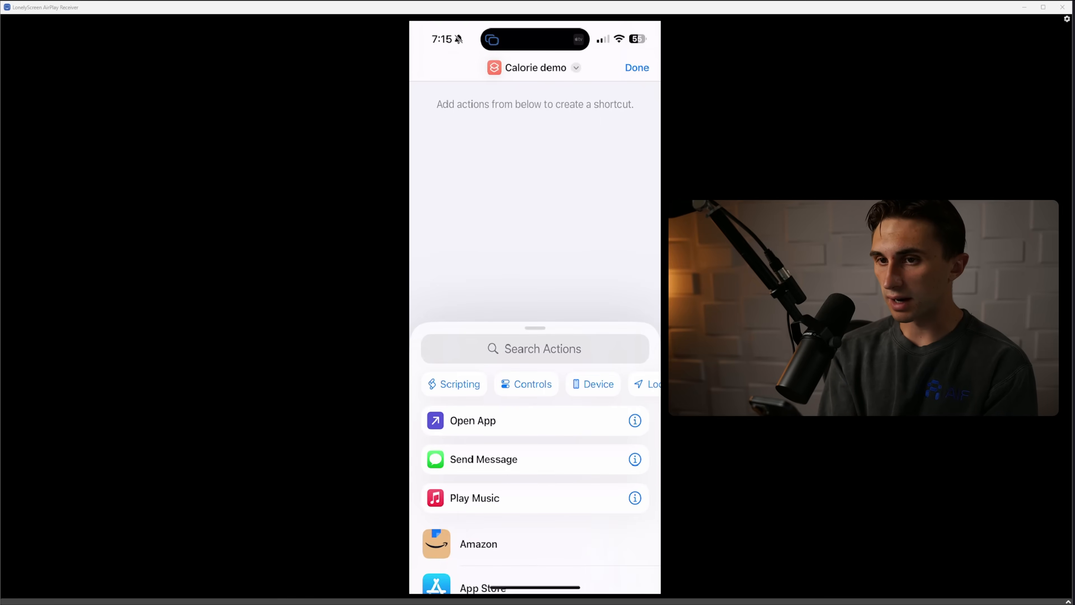
Step: Add a Choose from Menu action to the Calorie demo shortcut
{"action": "left_click", "coordinate": [535, 348]}
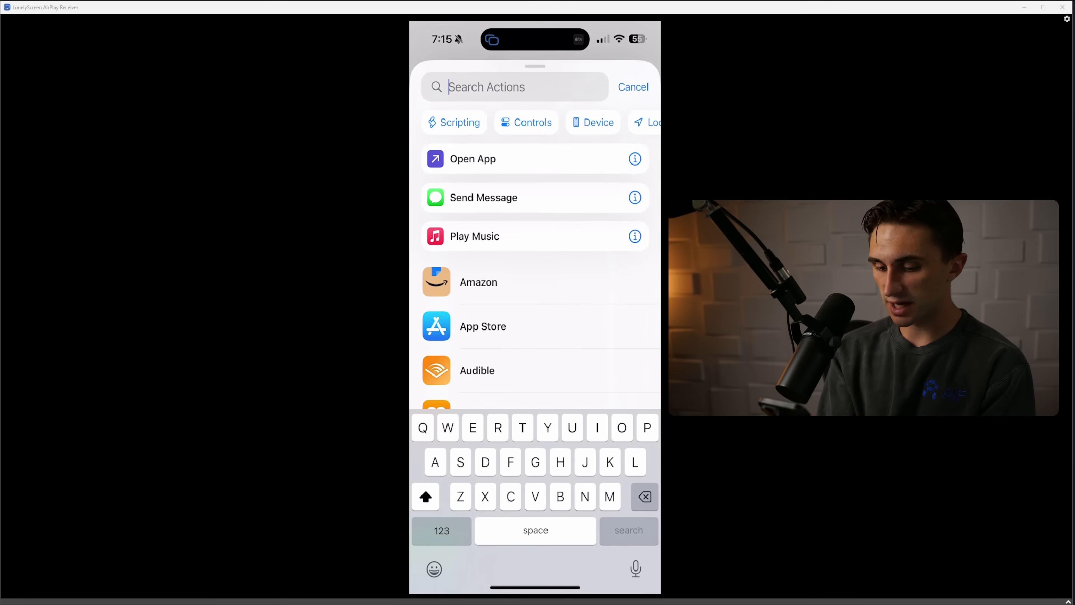
{"action": "type", "text": "Choose"}
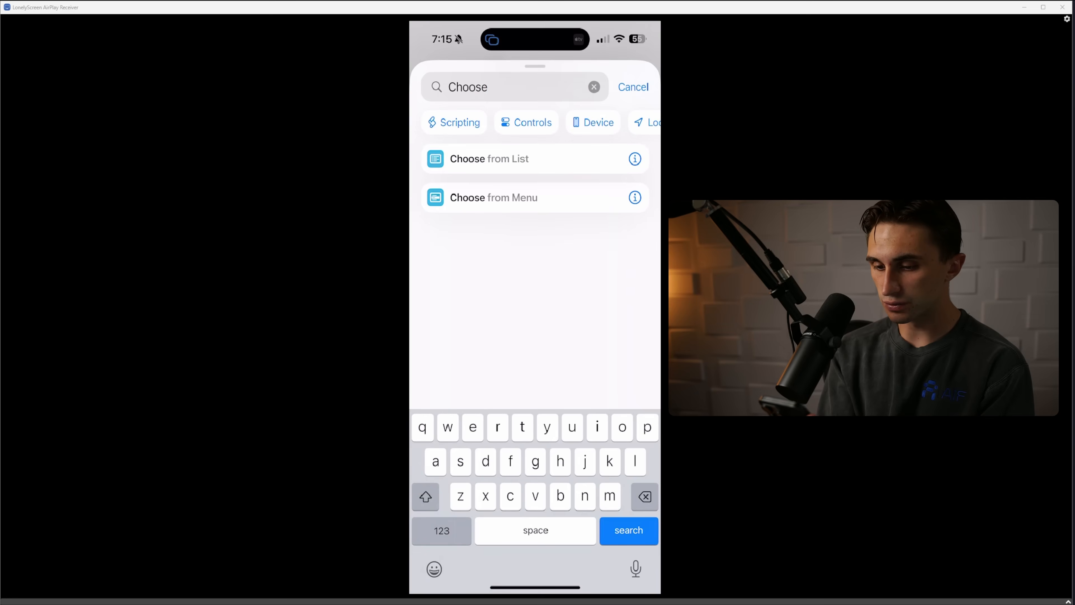
{"action": "left_click", "coordinate": [494, 197]}
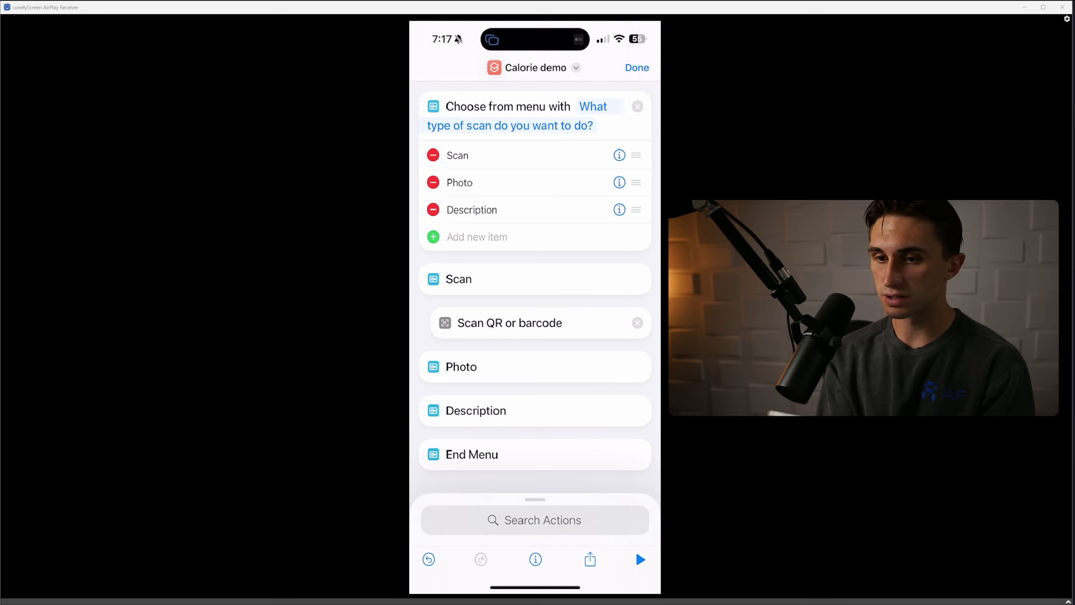
Step: Add an Ask for Input action and place it in the Scan branch directly below Scan QR or barcode
{"action": "left_click", "coordinate": [535, 519]}
{"action": "type", "text": "Ask f"}
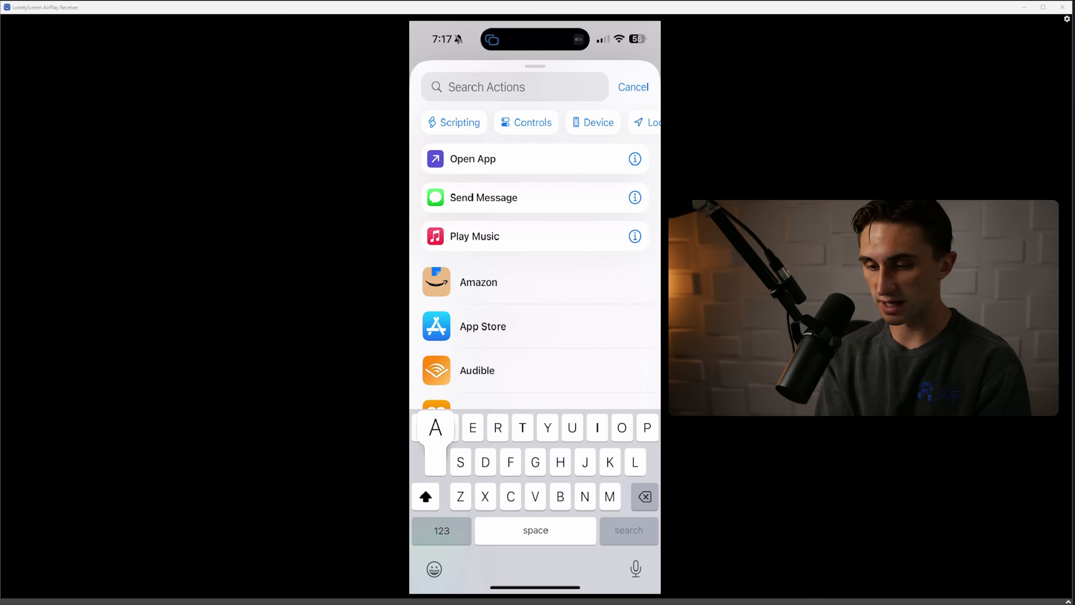
{"action": "type", "text": "or"}
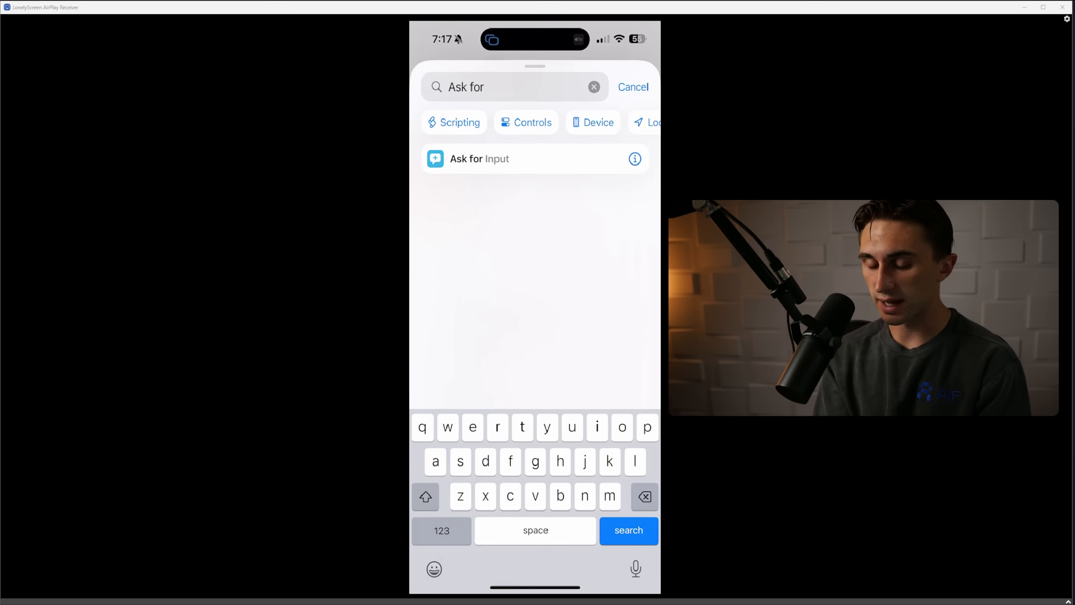
{"action": "left_click", "coordinate": [479, 159]}
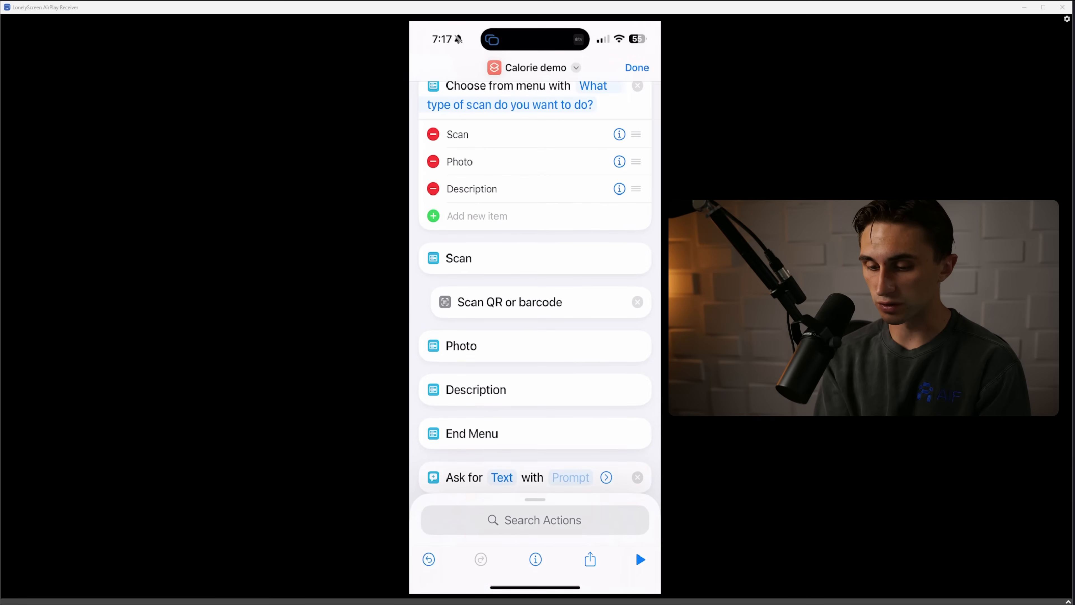
{"action": "left_click_drag", "start_coordinate": [465, 478], "coordinate": [482, 352]}
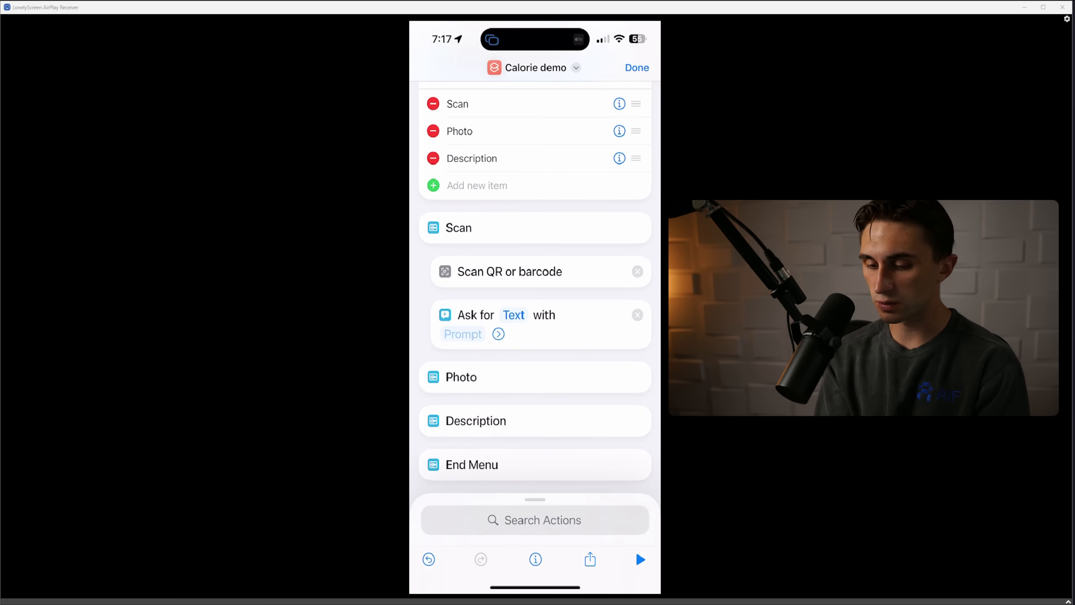
Step: Set the Ask for Input action to request a Number with the prompt "How many servings?"
{"action": "left_click", "coordinate": [514, 314]}
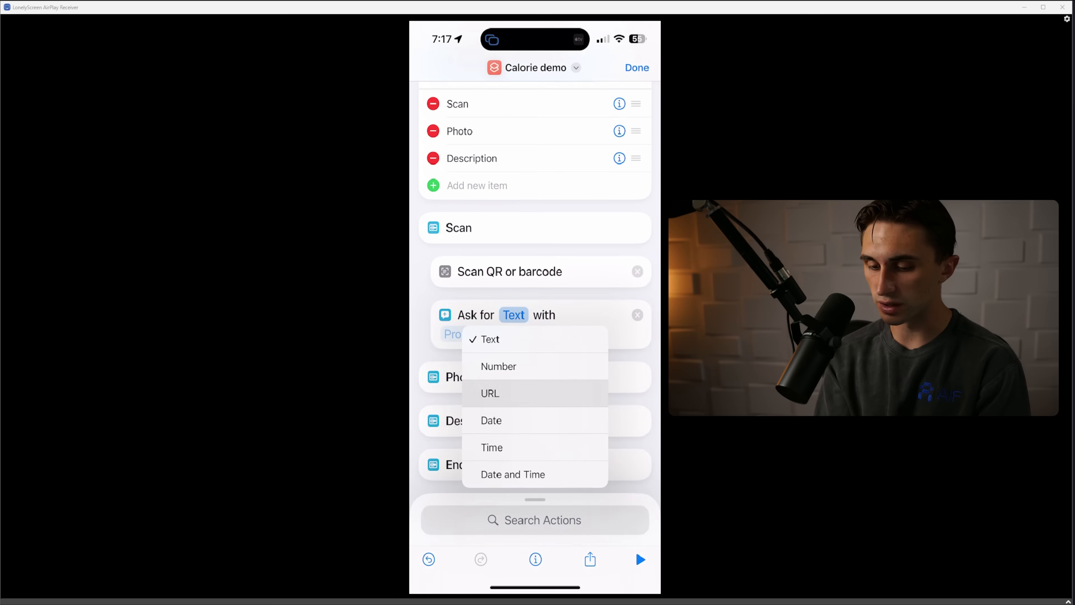
{"action": "left_click", "coordinate": [499, 367]}
{"action": "left_click", "coordinate": [462, 334]}
{"action": "type", "text": "H"}
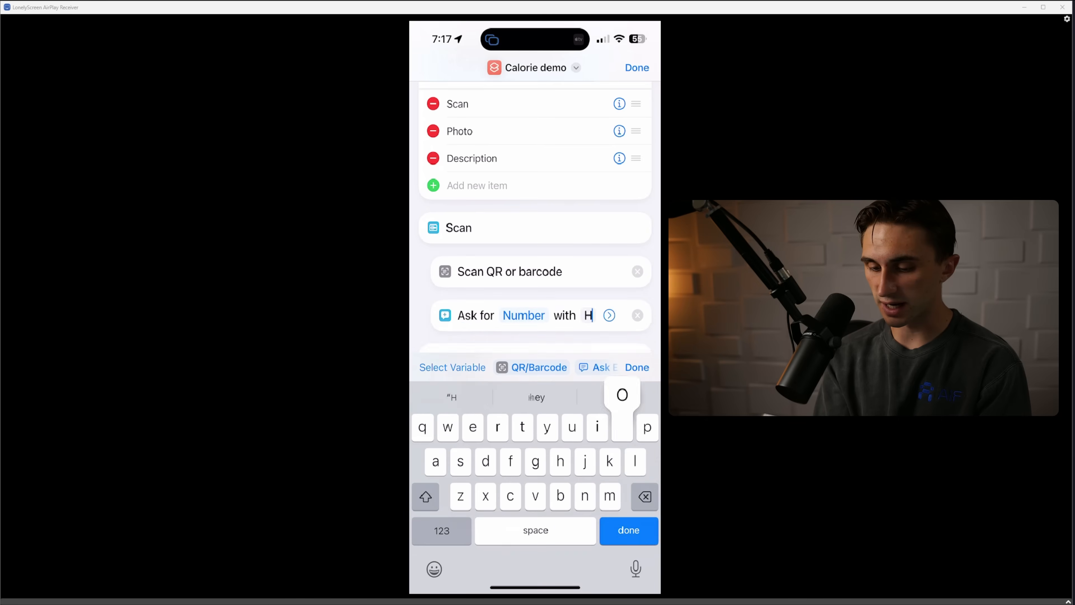
{"action": "type", "text": "ow many servings?"}
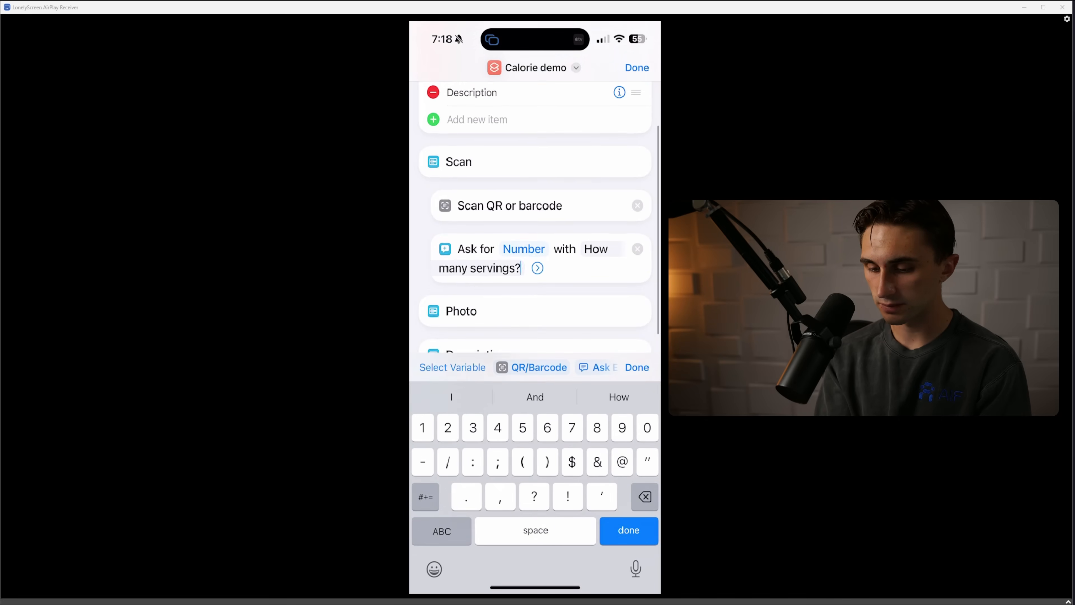
{"action": "key", "text": "Return"}
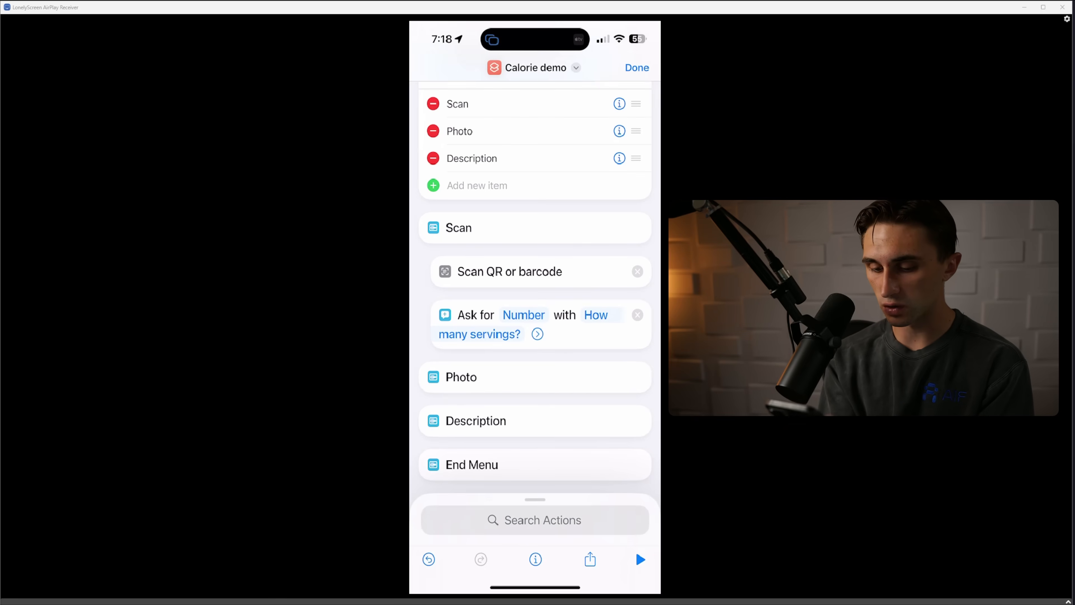
Step: Add a Get Contents of URL action and move it into the Scan branch below the servings question
{"action": "left_click", "coordinate": [535, 521]}
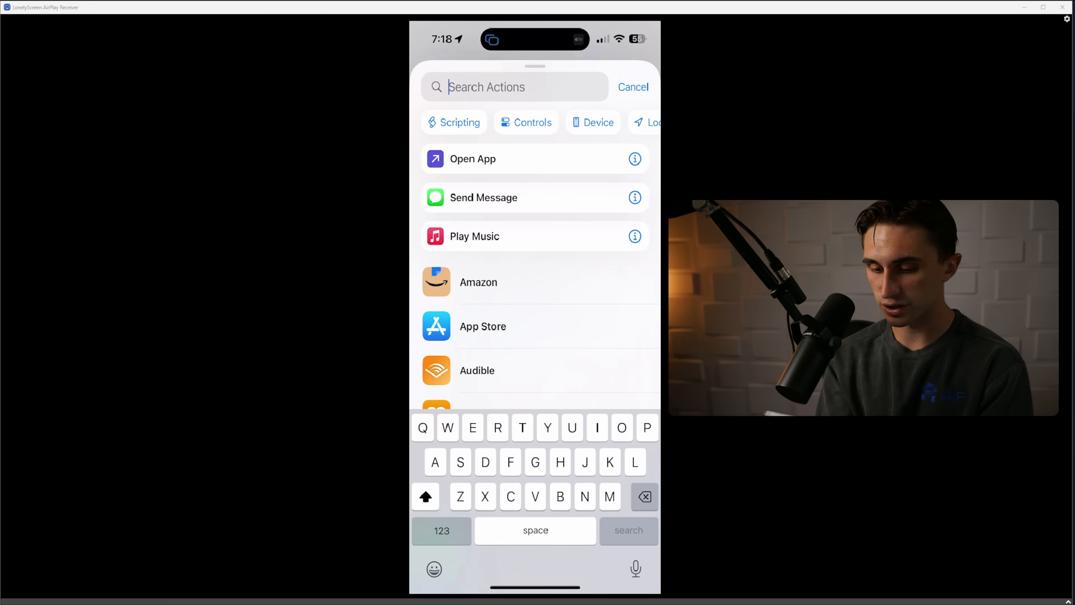
{"action": "type", "text": "Get "}
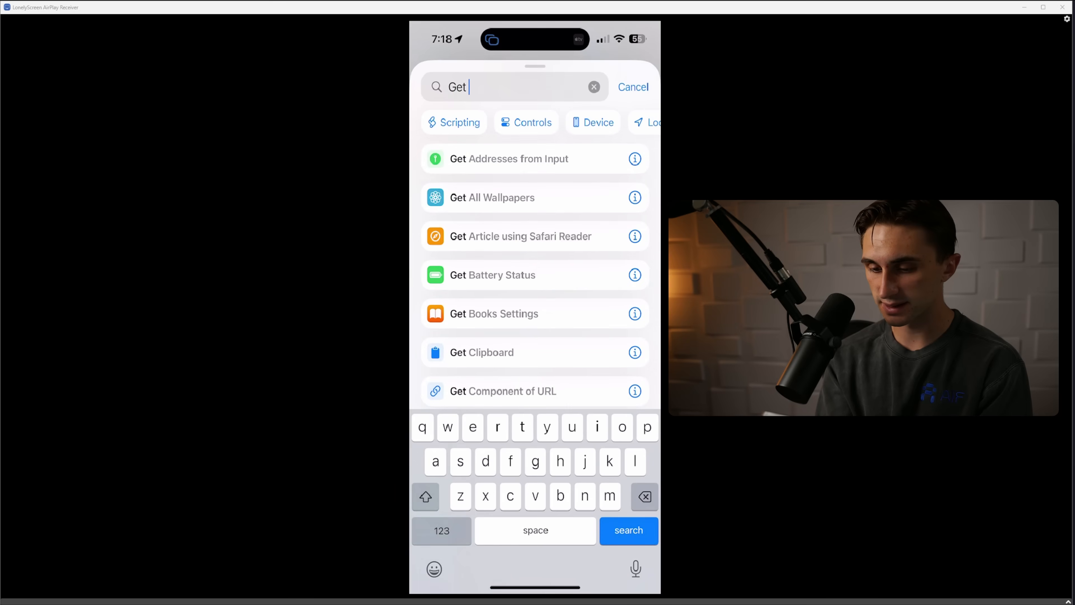
{"action": "type", "text": "content"}
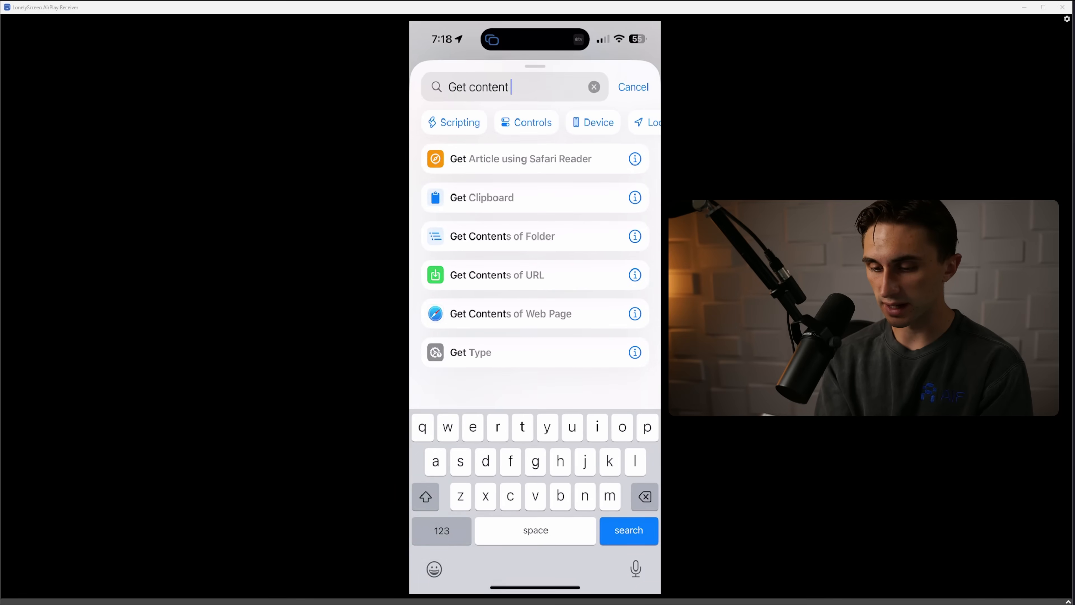
{"action": "left_click", "coordinate": [497, 275]}
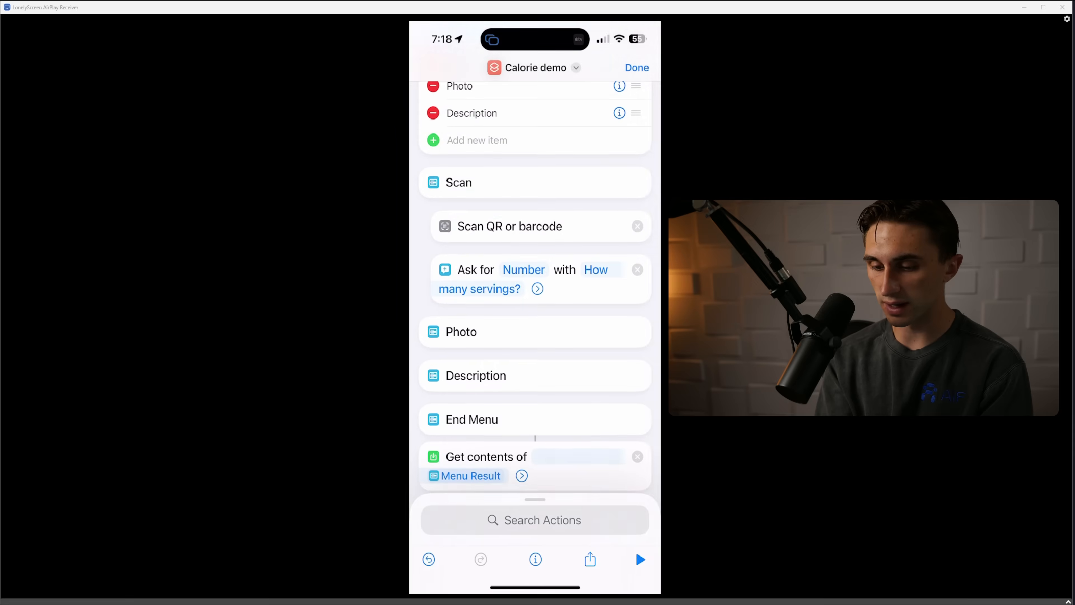
{"action": "scroll", "coordinate": [535, 288], "scroll_direction": "down", "scroll_amount": 1}
{"action": "scroll", "coordinate": [535, 288], "scroll_direction": "up", "scroll_amount": 1}
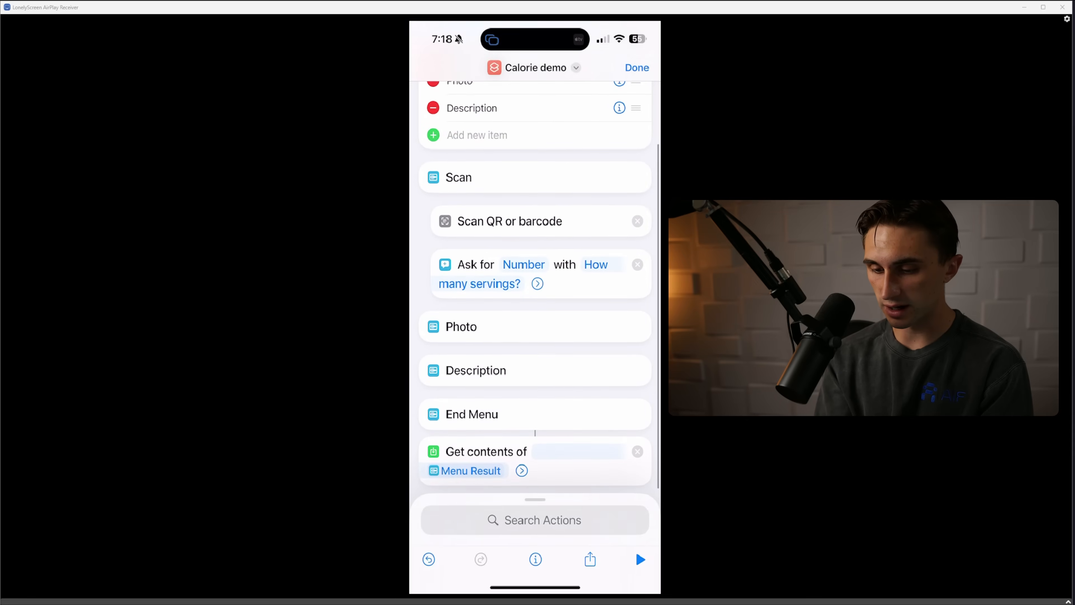
{"action": "scroll", "coordinate": [535, 288], "scroll_direction": "down", "scroll_amount": 1}
{"action": "left_click_drag", "start_coordinate": [487, 440], "coordinate": [504, 338]}
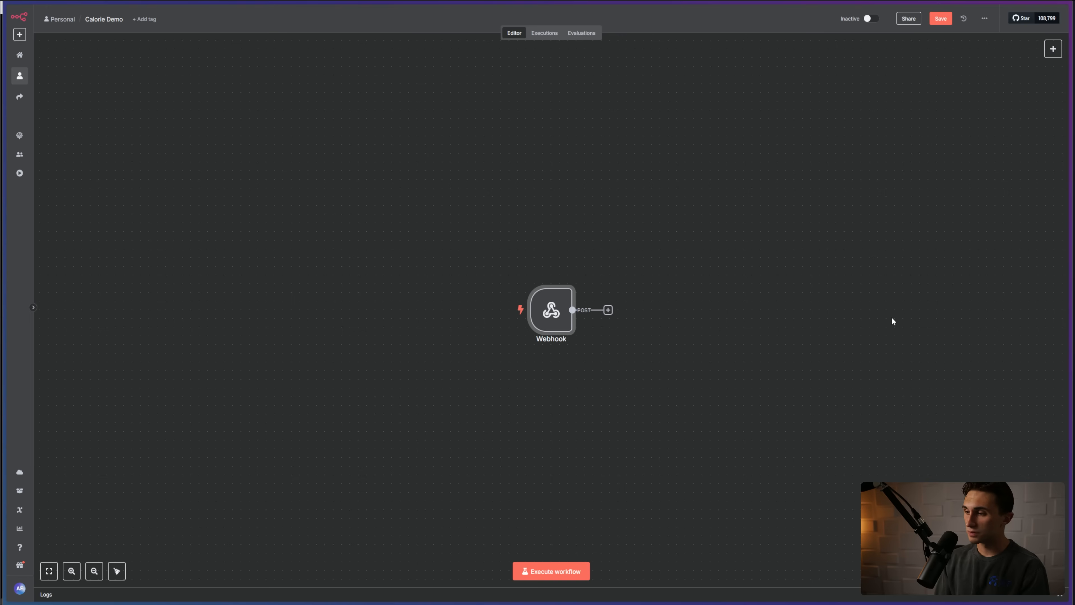
Step: Look up the Webhook's test URL in n8n for the shortcut's Get Contents of URL action, and set that action's method to POST
{"action": "double_click", "coordinate": [556, 322]}
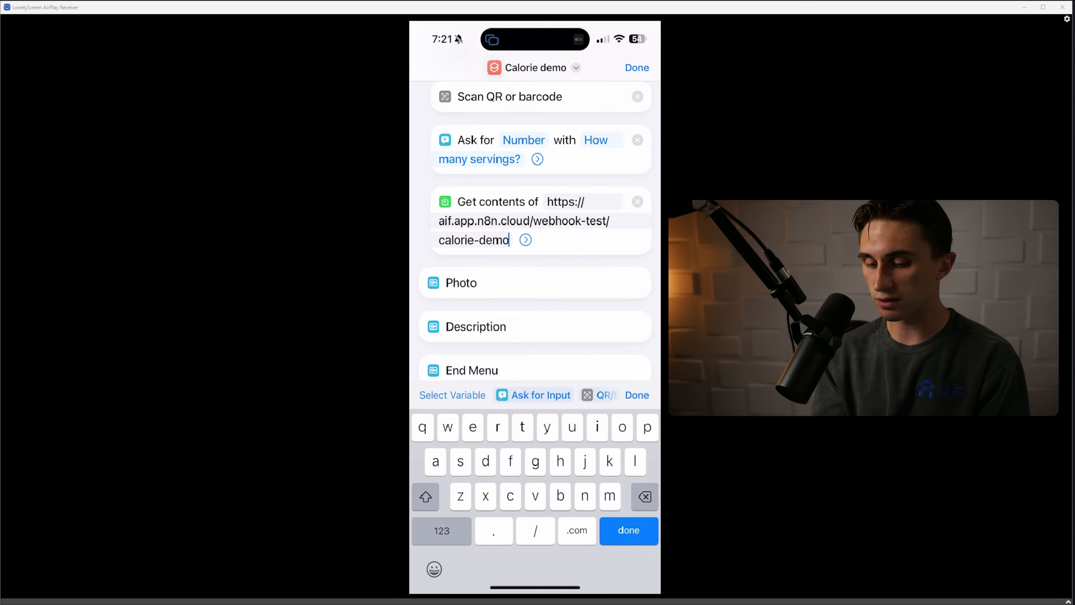
{"action": "left_click", "coordinate": [525, 240]}
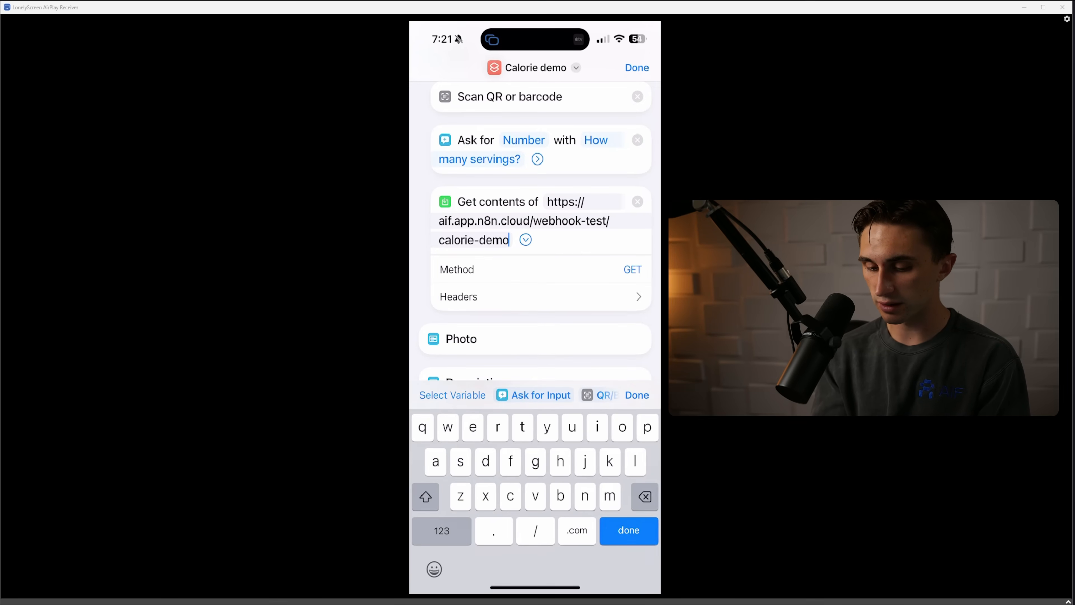
{"action": "left_click", "coordinate": [633, 270]}
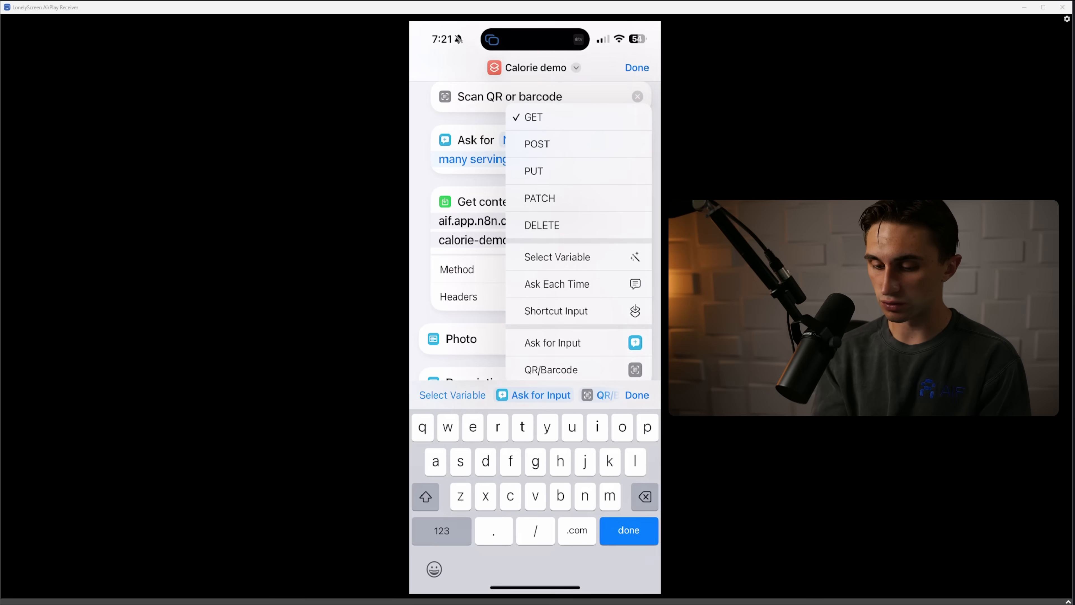
{"action": "left_click", "coordinate": [547, 142]}
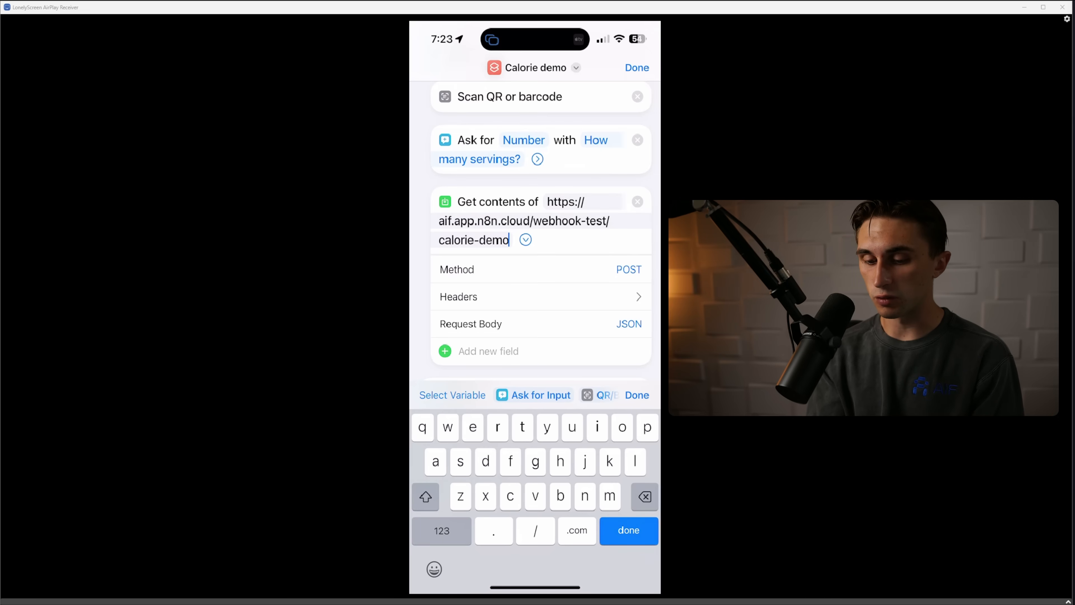
Step: Add a text field to the JSON request body with the key type and the value scan
{"action": "left_click", "coordinate": [489, 351]}
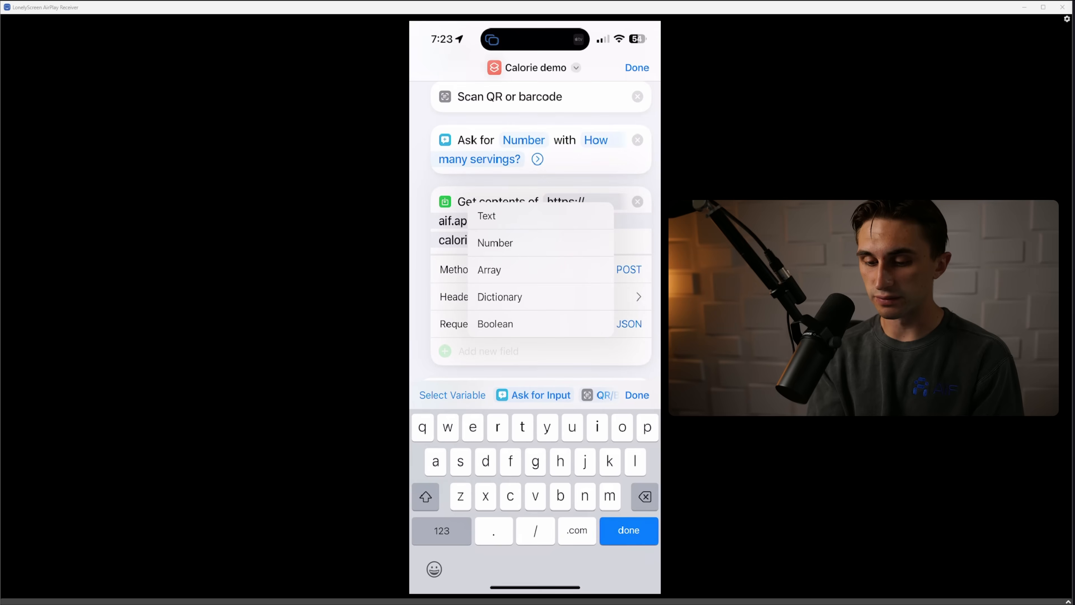
{"action": "left_click", "coordinate": [487, 216]}
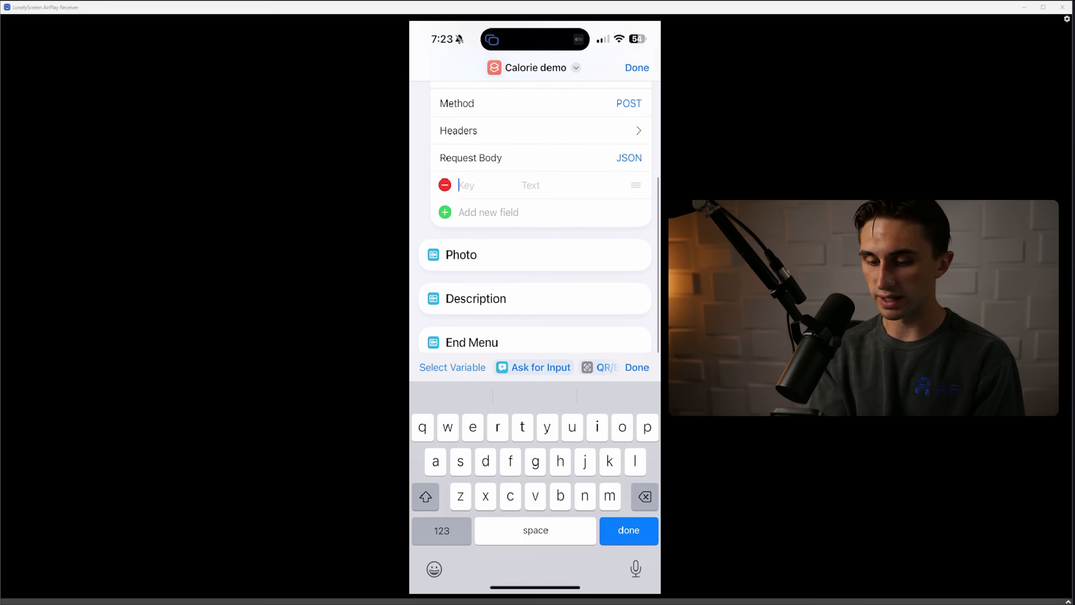
{"action": "type", "text": "type"}
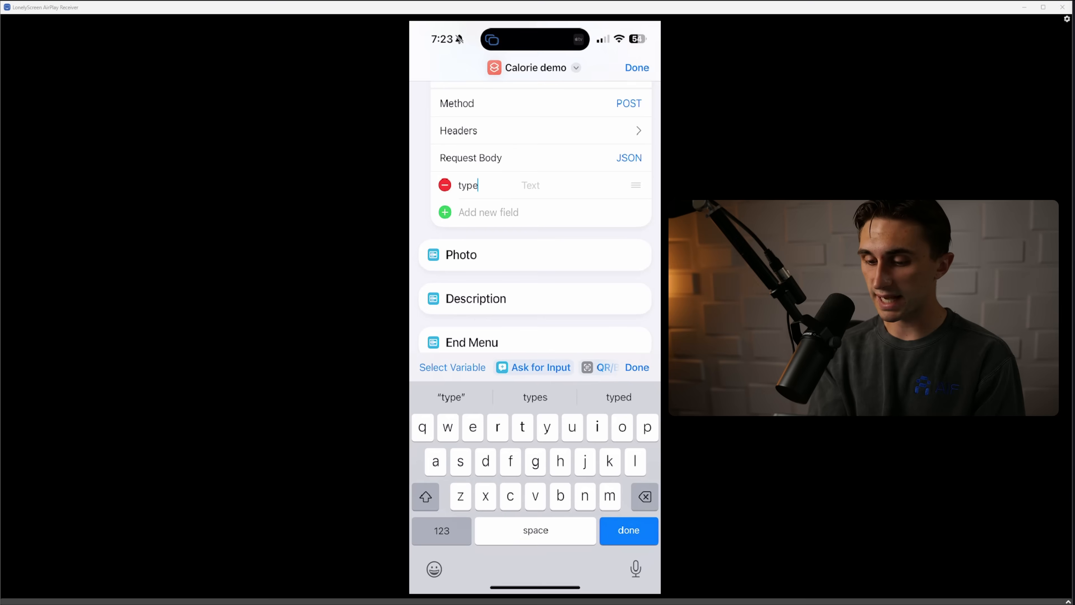
{"action": "left_click", "coordinate": [531, 186]}
{"action": "type", "text": "scan"}
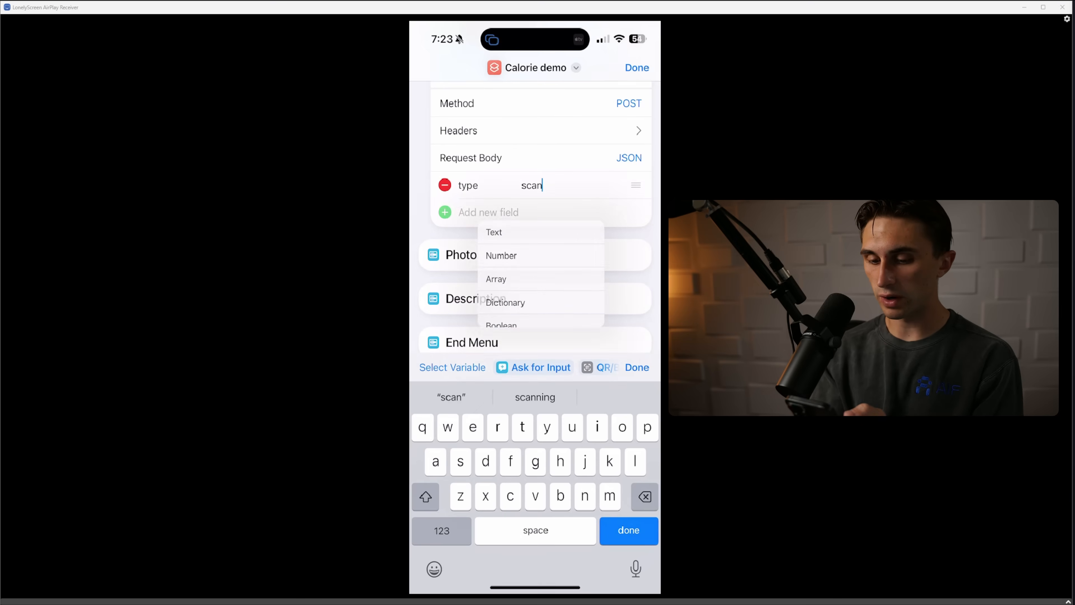
Step: Add a second text field to the request body with the key food and the QR/Barcode variable as its value
{"action": "left_click", "coordinate": [487, 234]}
{"action": "left_click", "coordinate": [467, 213]}
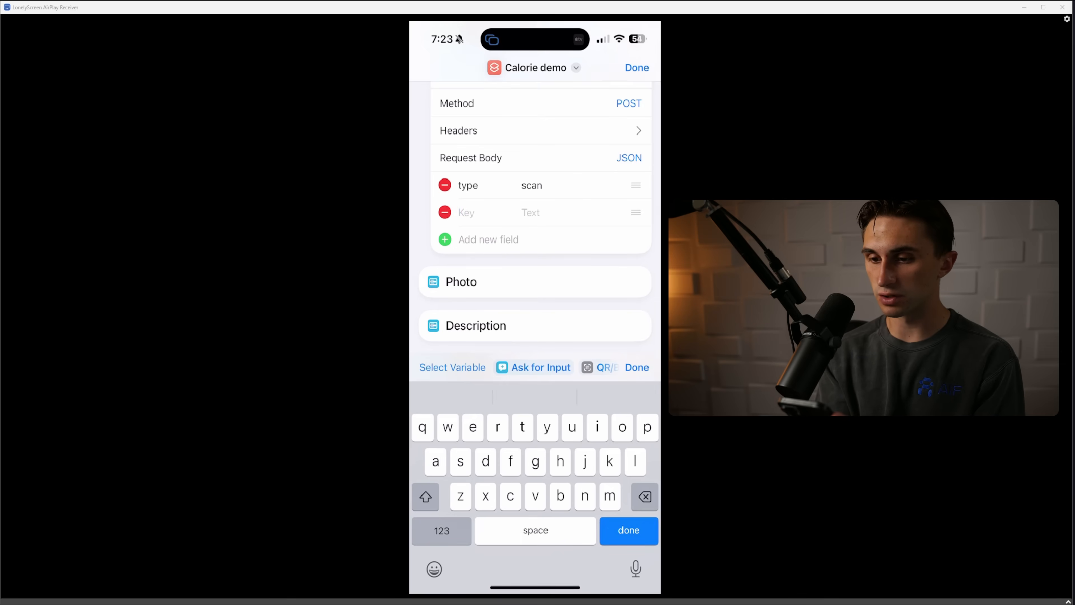
{"action": "type", "text": "food"}
{"action": "left_click", "coordinate": [531, 213]}
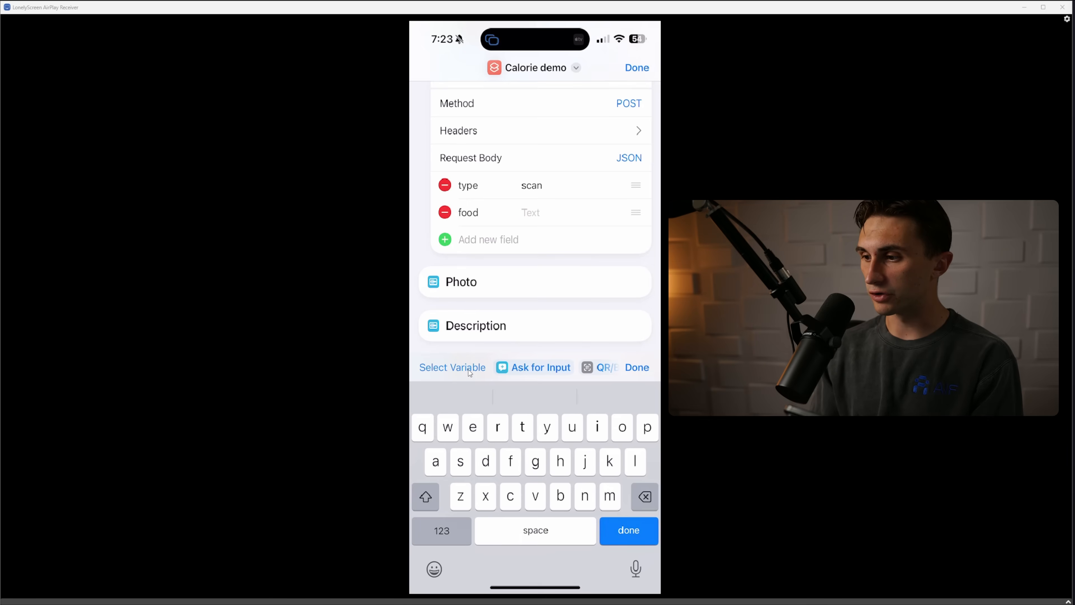
{"action": "scroll", "coordinate": [464, 371], "scroll_direction": "right", "scroll_amount": 3}
{"action": "scroll", "coordinate": [536, 373], "scroll_direction": "right", "scroll_amount": 2}
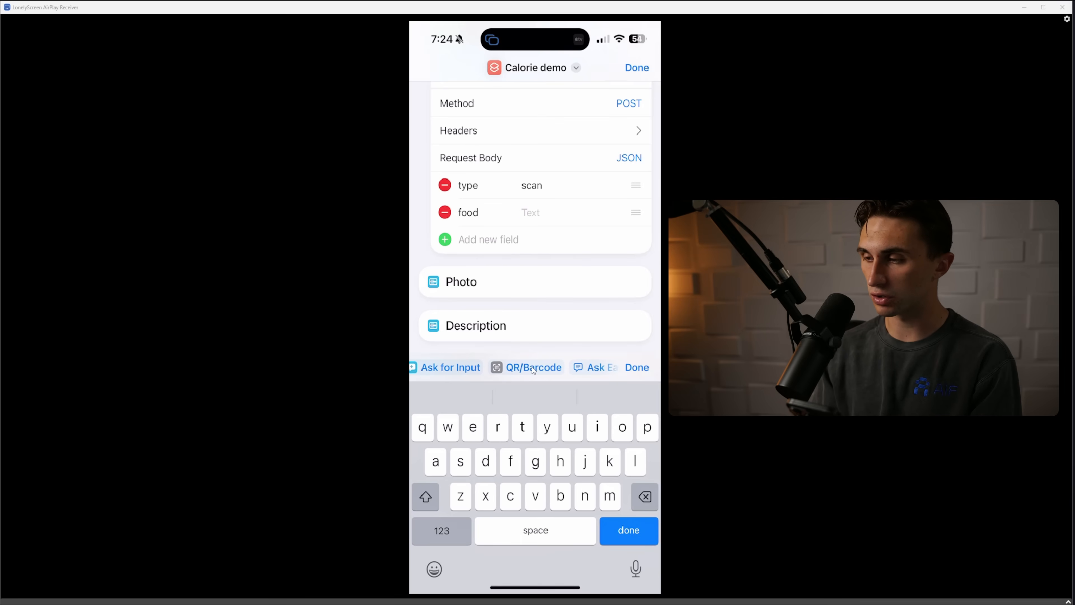
{"action": "left_click", "coordinate": [534, 370]}
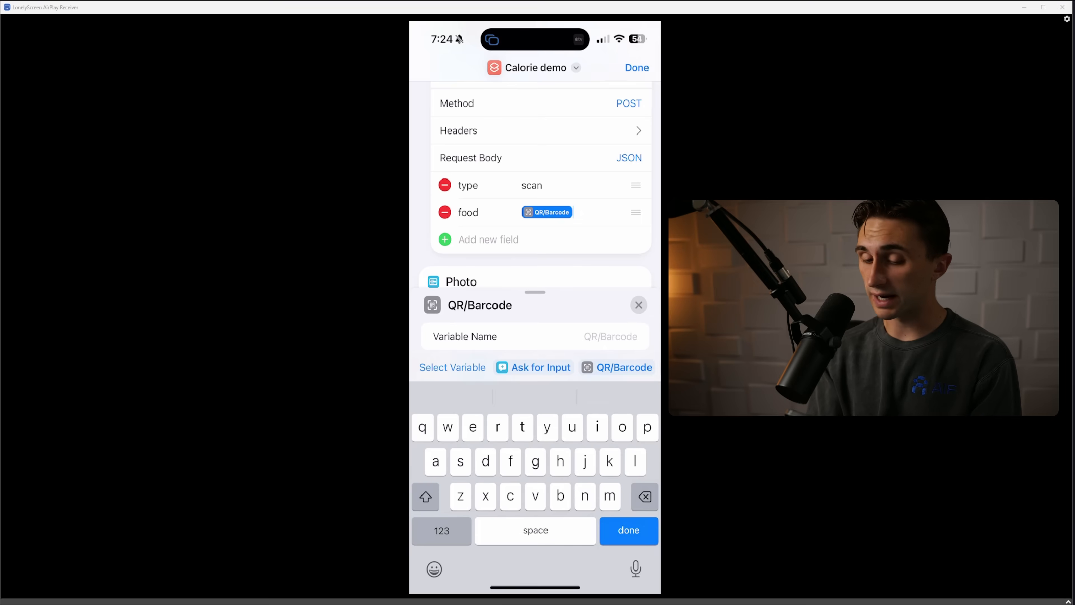
Step: Add a number field to the request body with the key servings and the Ask for Input variable as its value, and finish editing the shortcut
{"action": "left_click", "coordinate": [488, 240]}
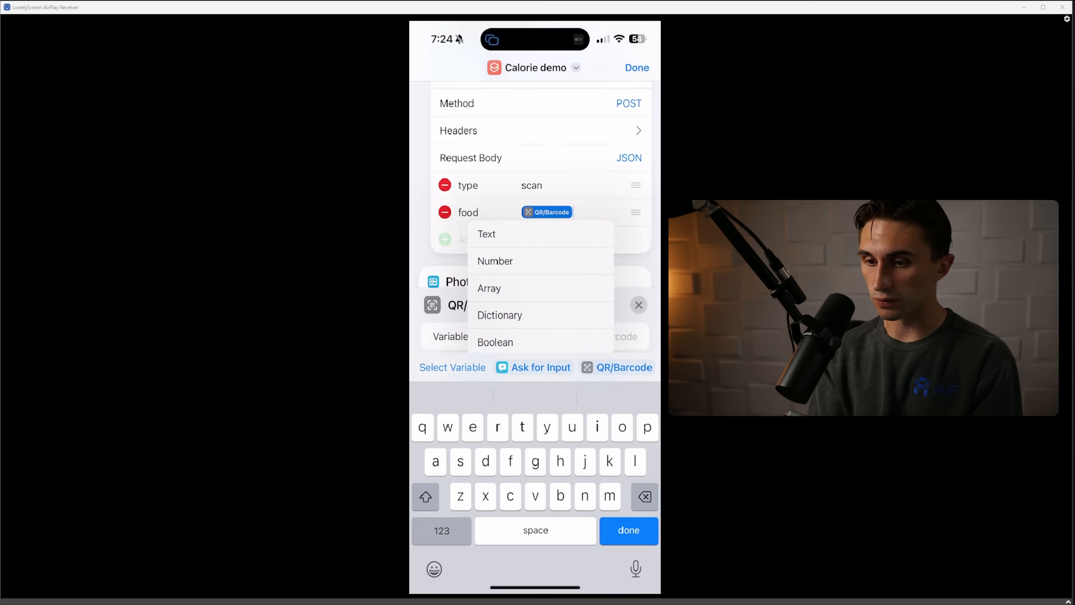
{"action": "left_click", "coordinate": [495, 261]}
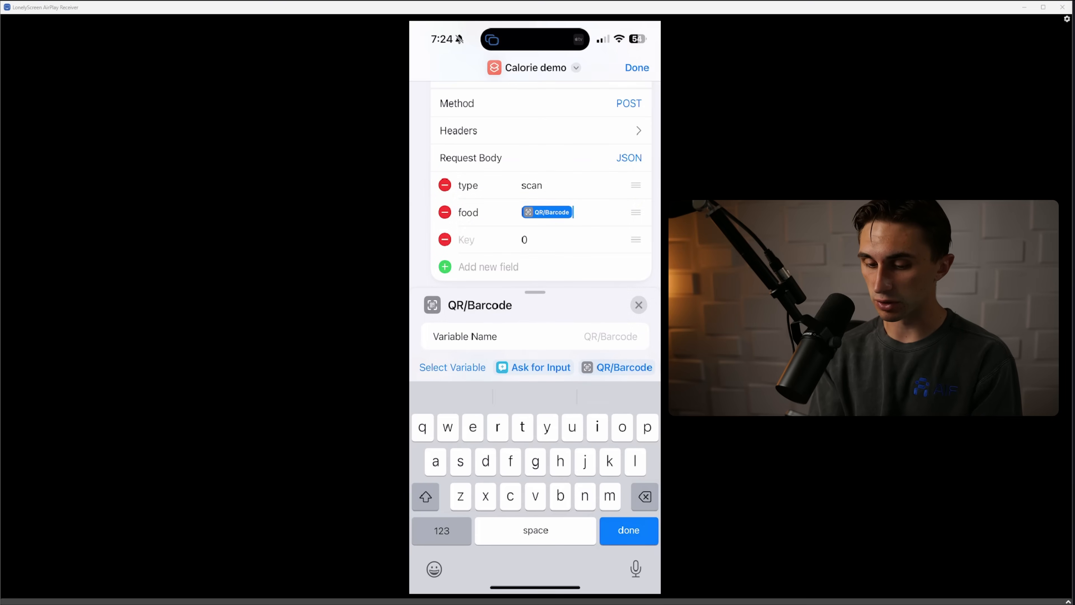
{"action": "type", "text": "servings"}
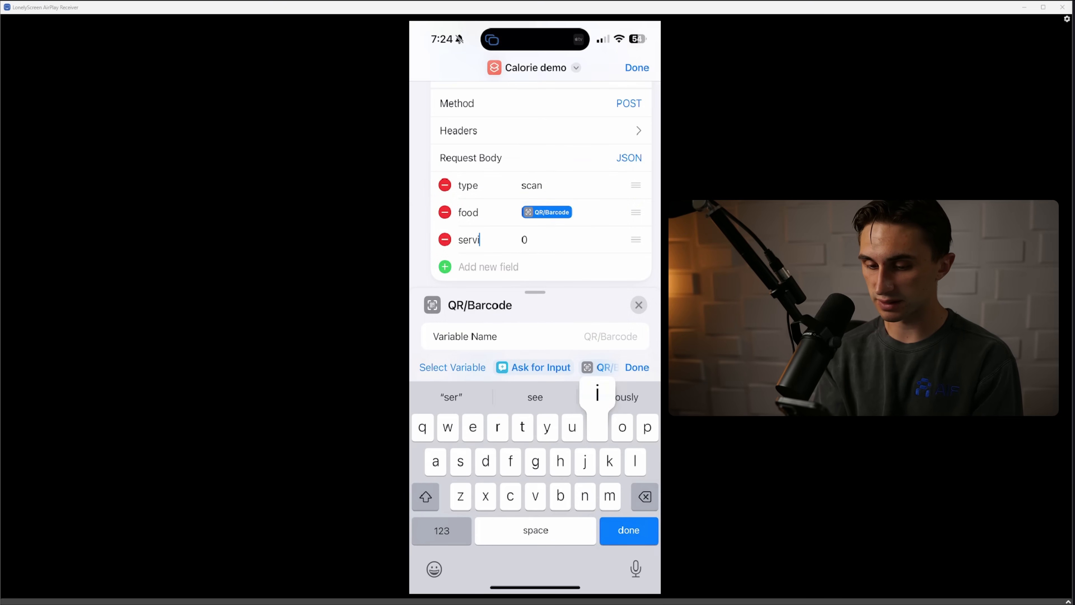
{"action": "key", "text": "Return"}
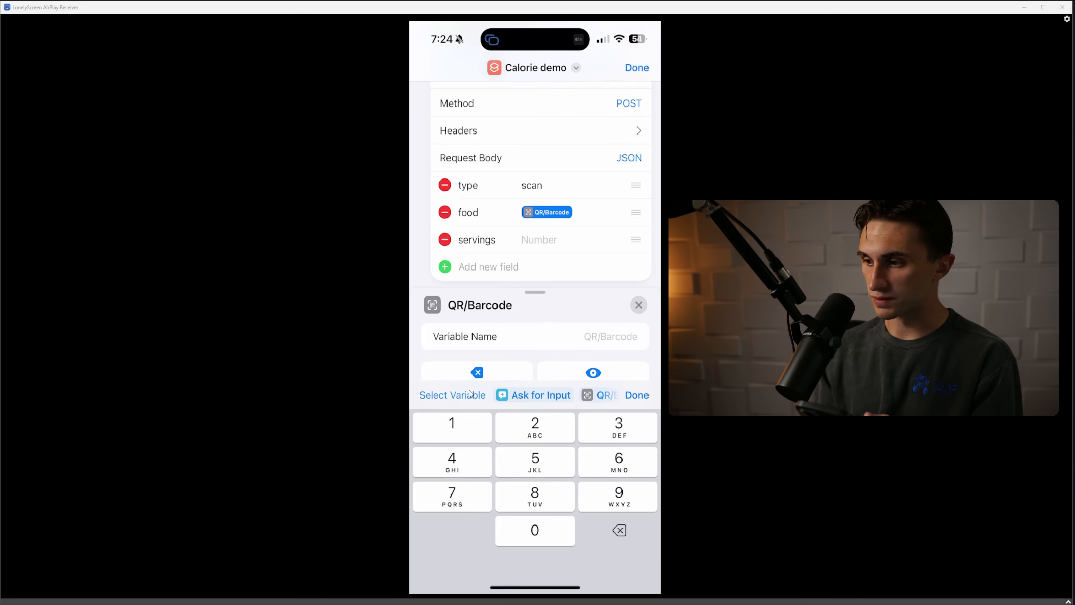
{"action": "left_click", "coordinate": [505, 396]}
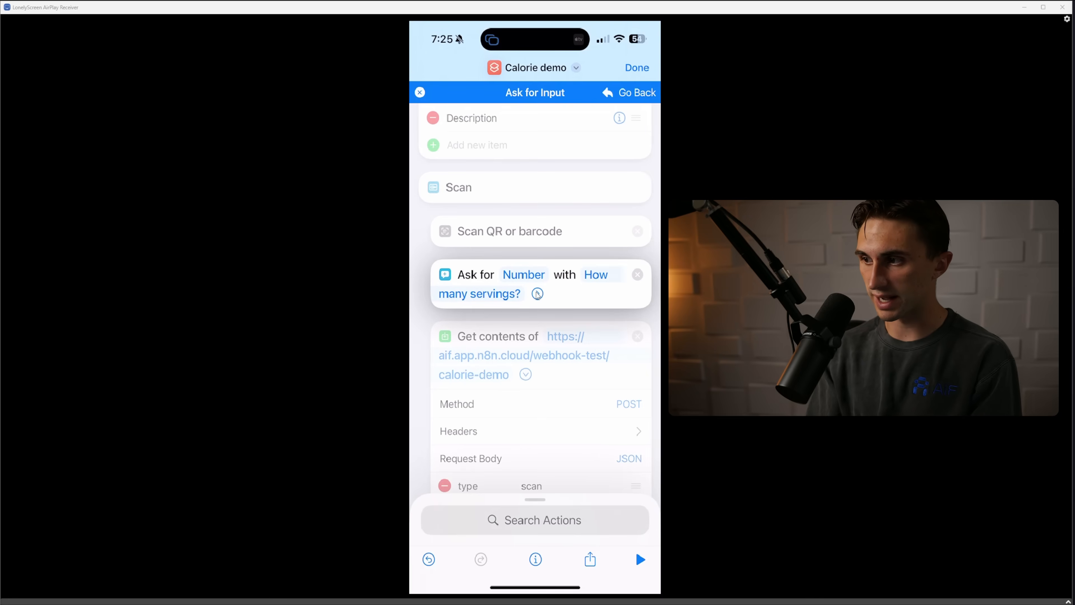
{"action": "left_click", "coordinate": [420, 93]}
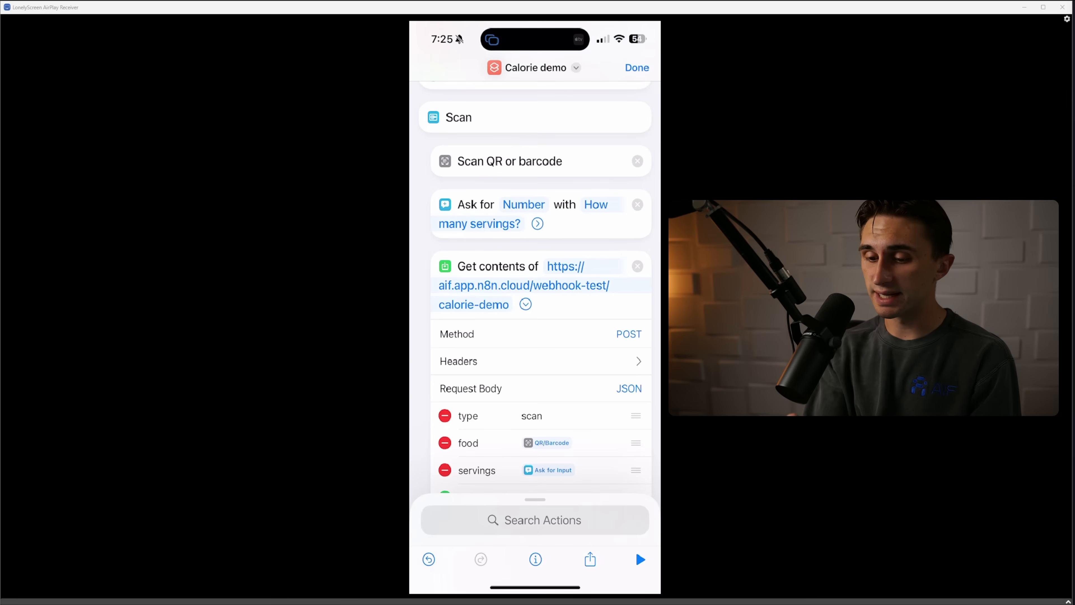
{"action": "left_click", "coordinate": [637, 68]}
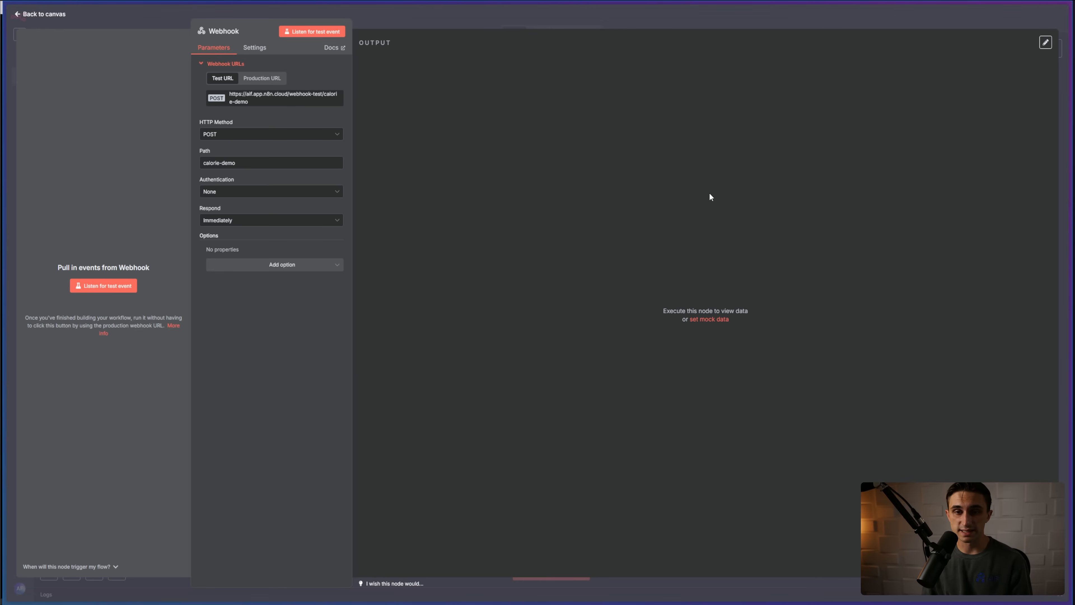
Step: Compare the Webhook node's production and test URLs, leaving the test URL selected, and return to the canvas
{"action": "left_click", "coordinate": [60, 14]}
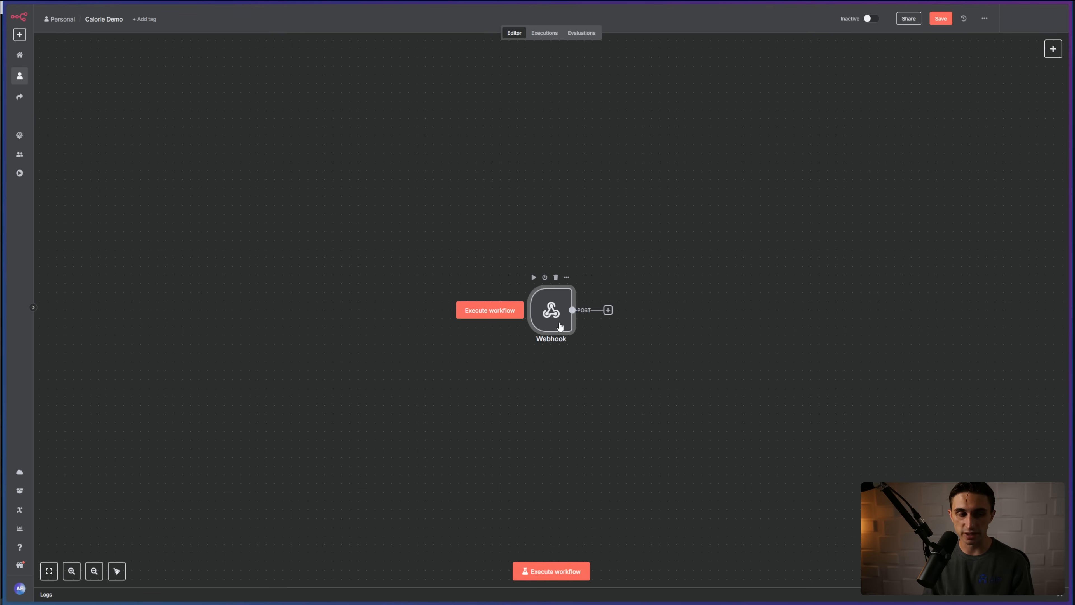
{"action": "double_click", "coordinate": [559, 326]}
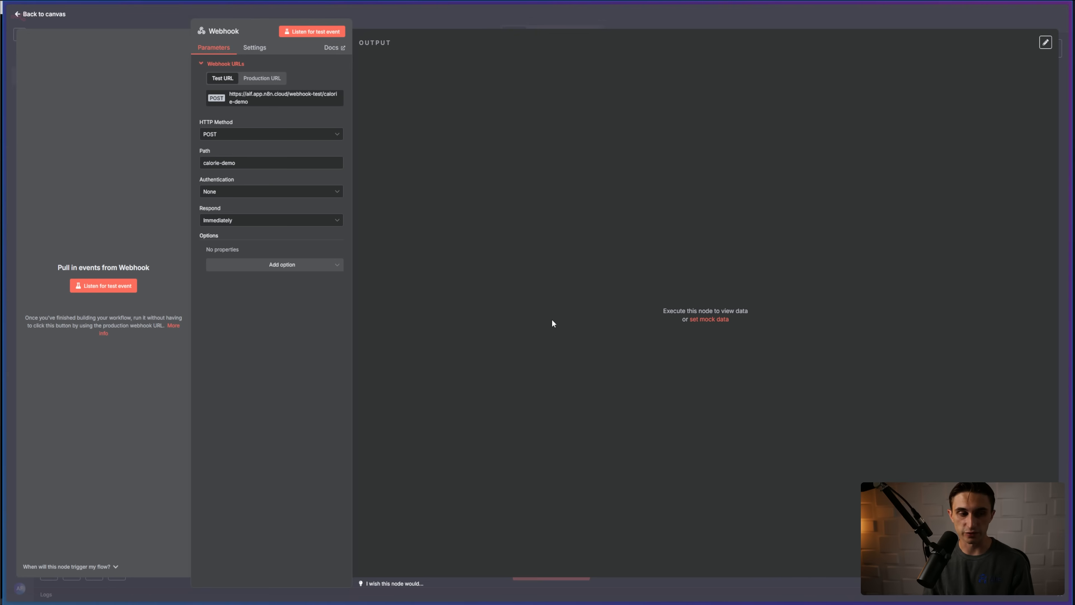
{"action": "left_click", "coordinate": [263, 79]}
{"action": "left_click", "coordinate": [222, 78]}
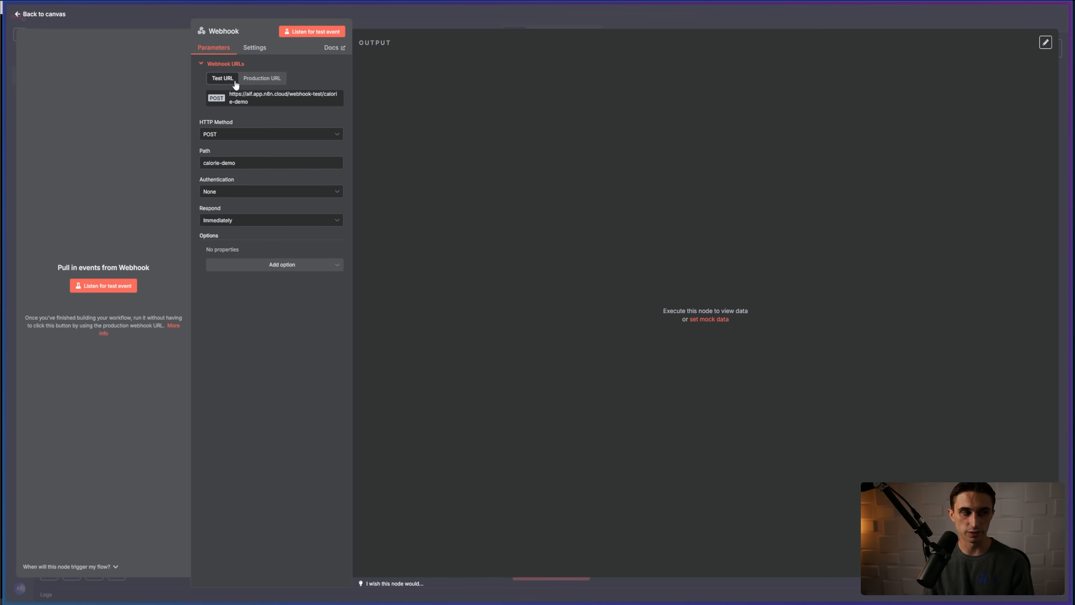
{"action": "left_click", "coordinate": [61, 17]}
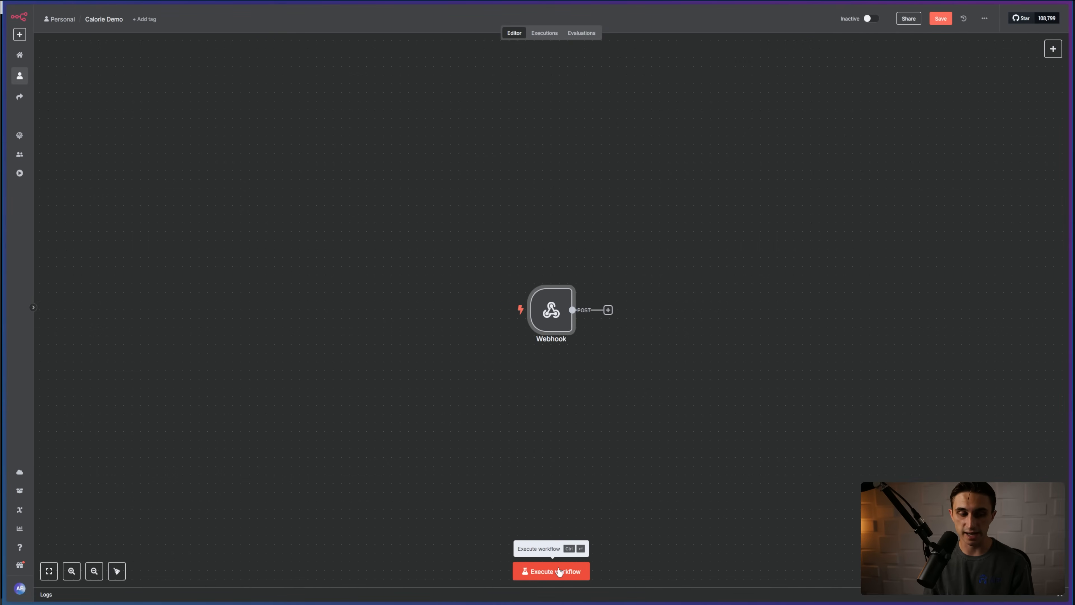
Step: Execute the workflow and run the Calorie demo shortcut's scan, entering 1 as the number of servings
{"action": "left_click", "coordinate": [559, 571]}
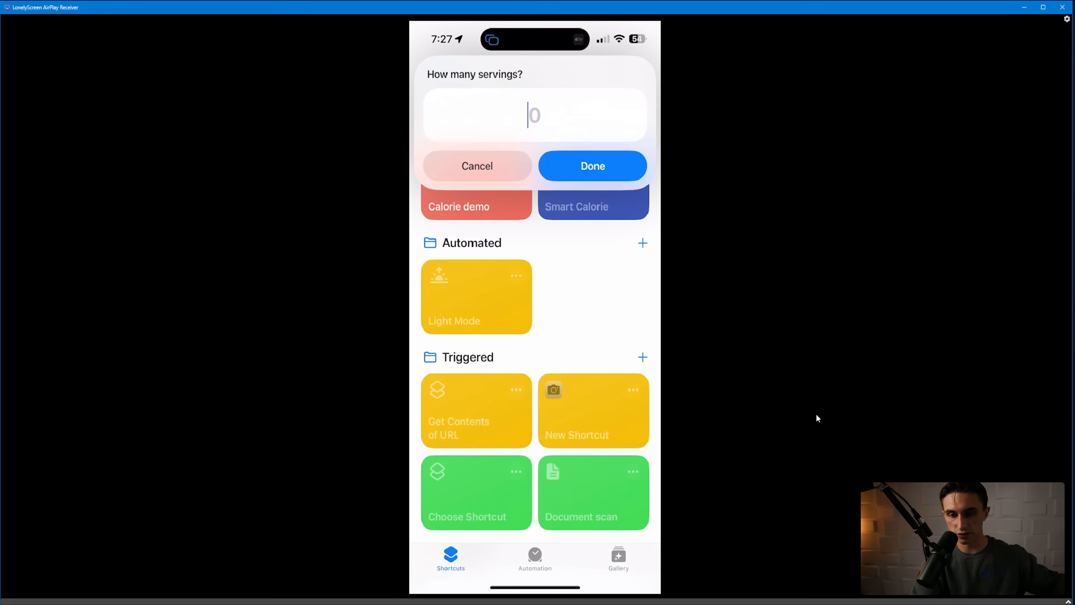
{"action": "type", "text": "1"}
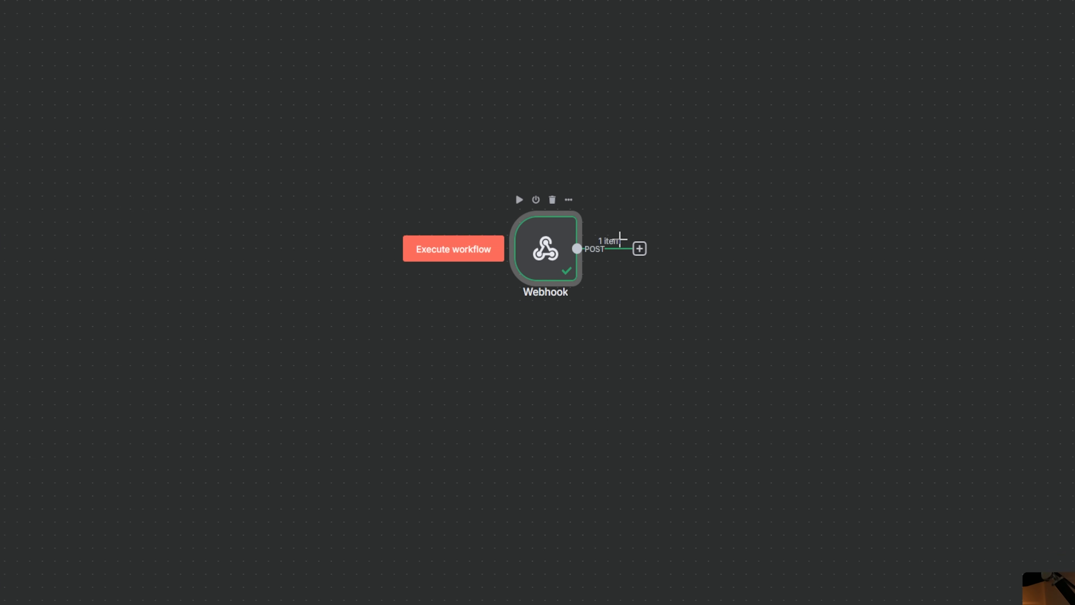
Step: Examine the type, food and servings values in the body of the Webhook node's output
{"action": "double_click", "coordinate": [545, 250]}
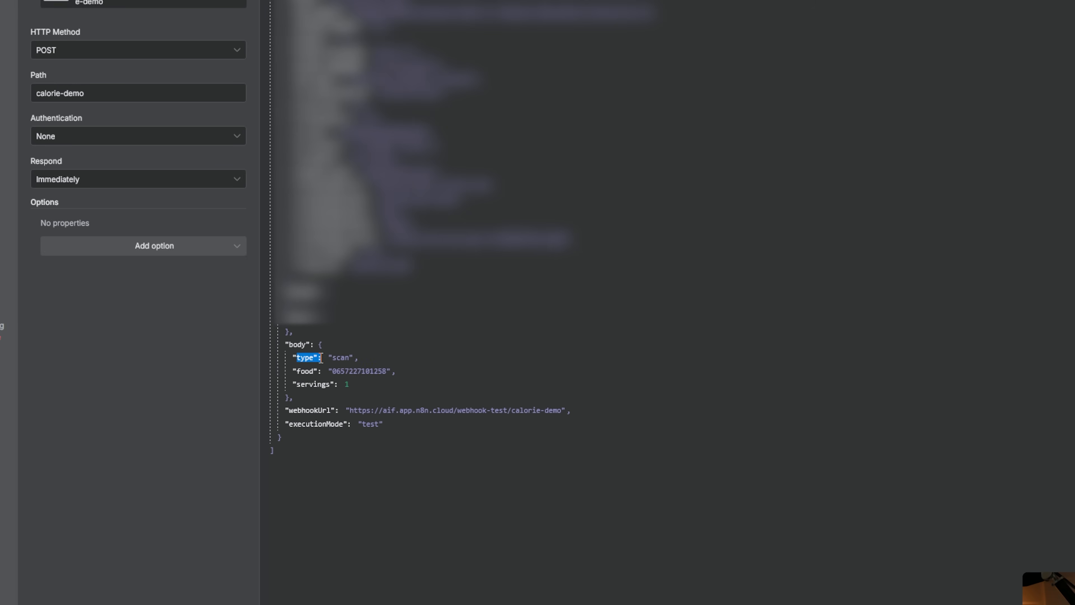
{"action": "left_click", "coordinate": [304, 357]}
{"action": "left_click", "coordinate": [305, 371]}
{"action": "left_click_drag", "start_coordinate": [293, 384], "coordinate": [334, 358]}
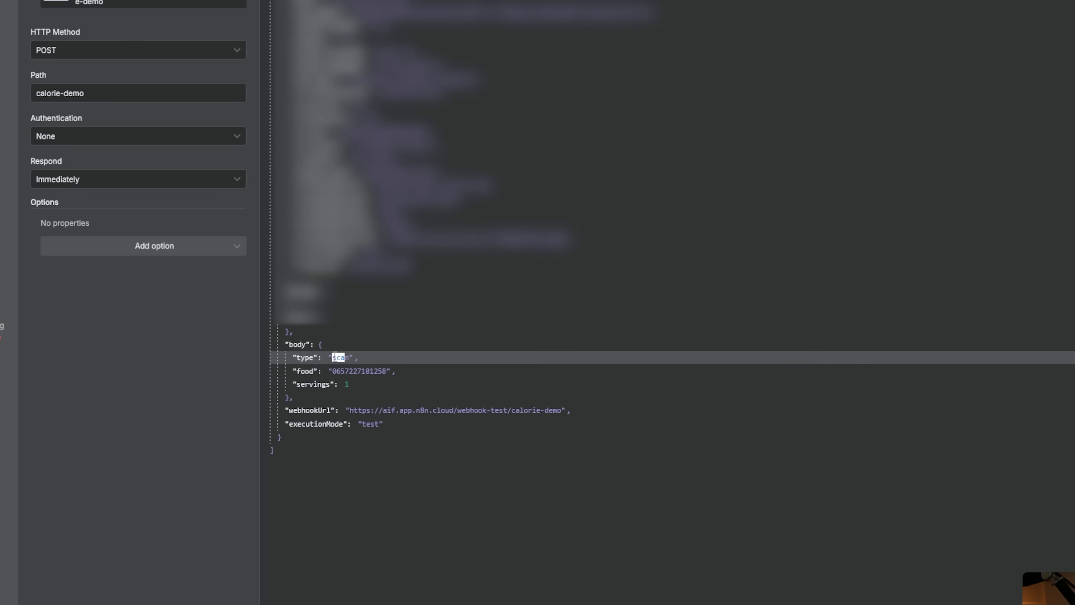
{"action": "double_click", "coordinate": [347, 384]}
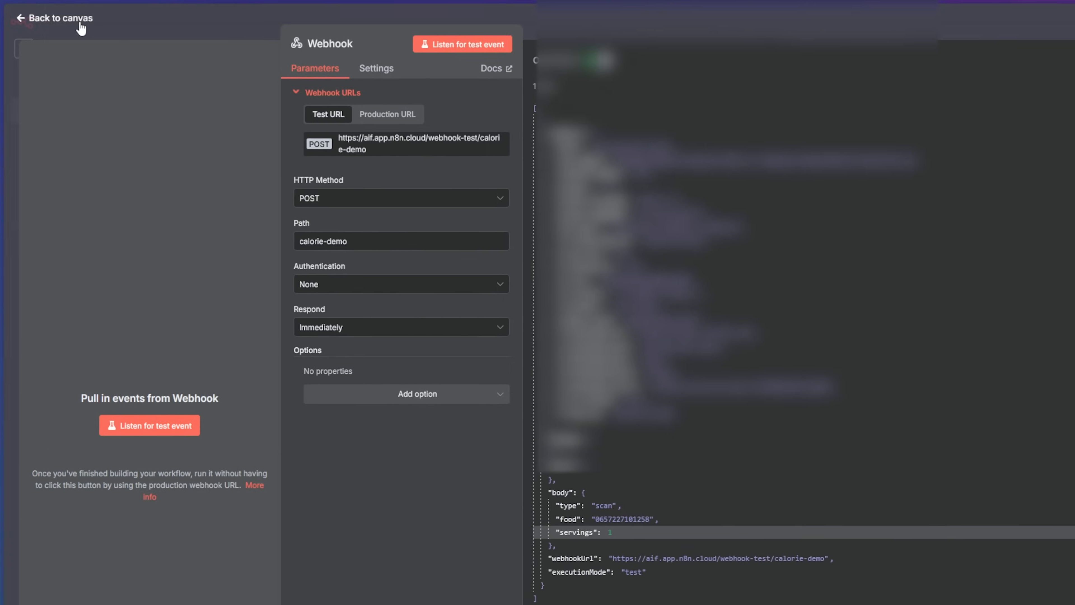
{"action": "left_click", "coordinate": [83, 20]}
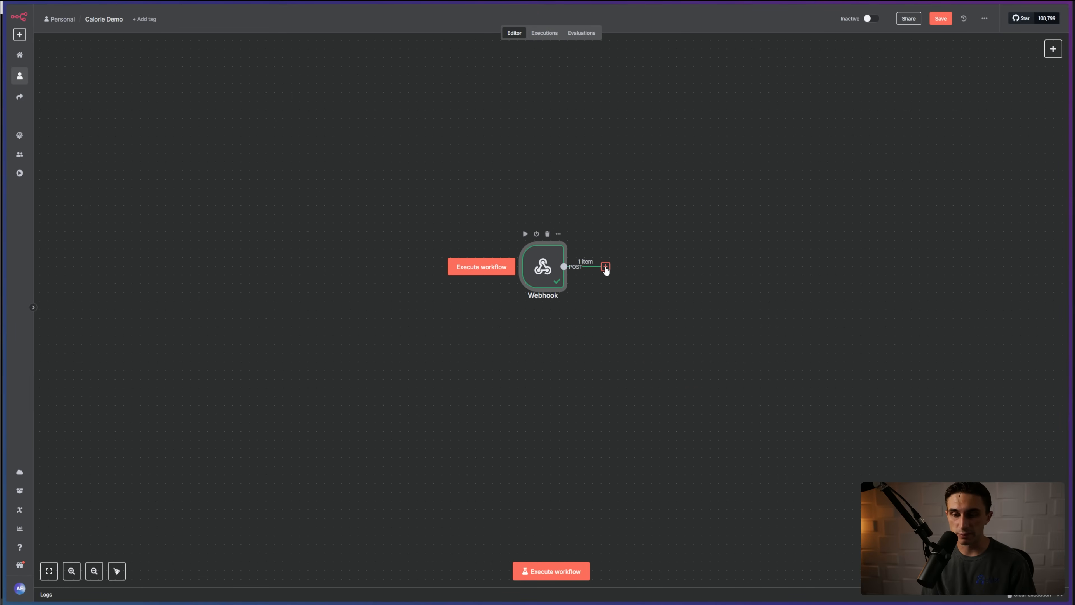
Step: Add a Switch node after the Webhook node
{"action": "left_click", "coordinate": [605, 267]}
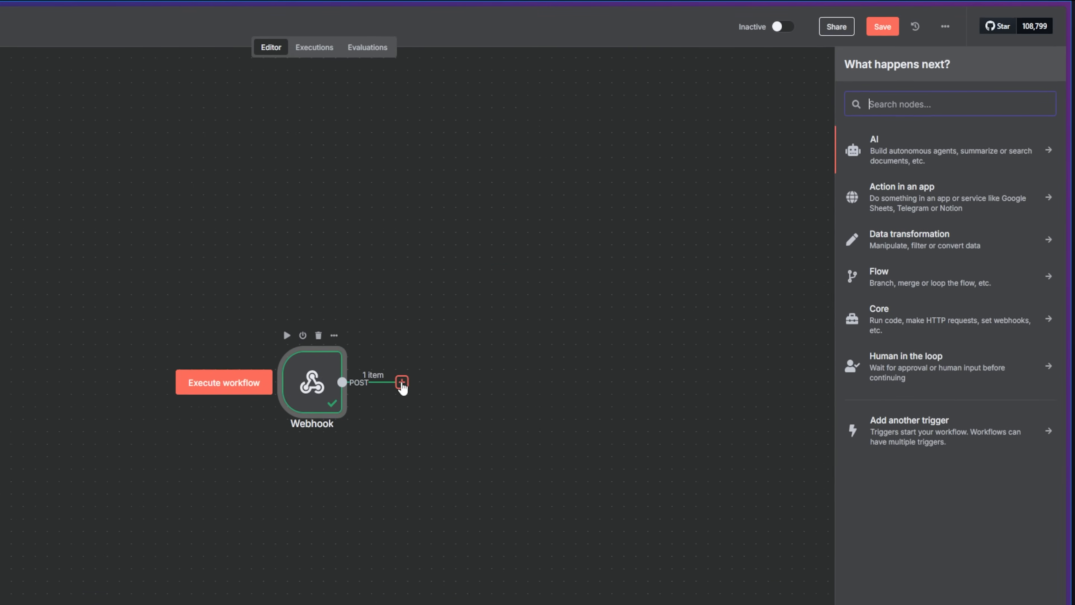
{"action": "type", "text": "switch"}
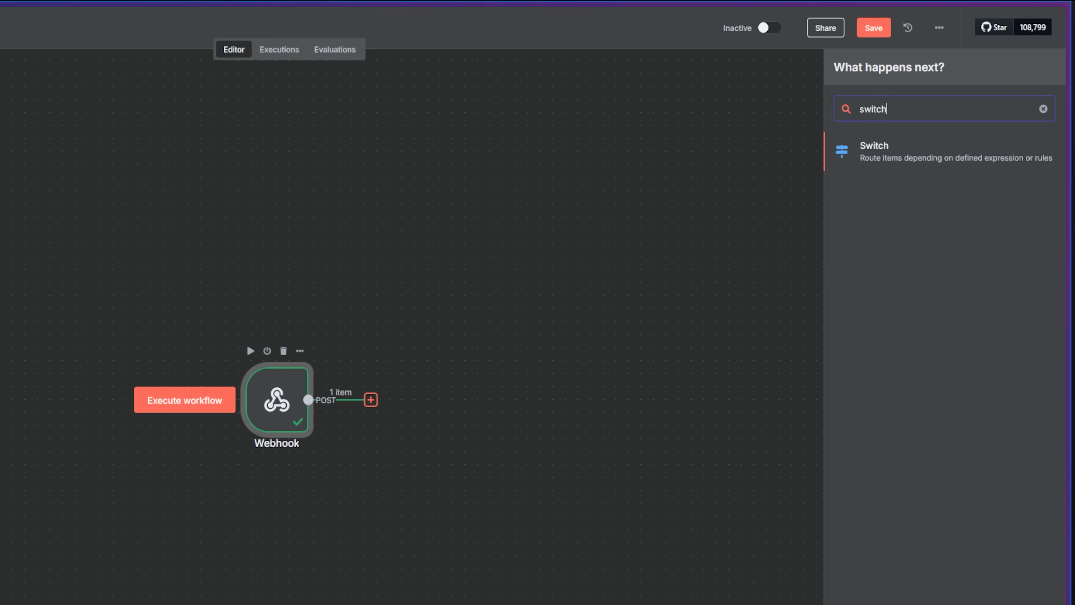
{"action": "left_click", "coordinate": [848, 160]}
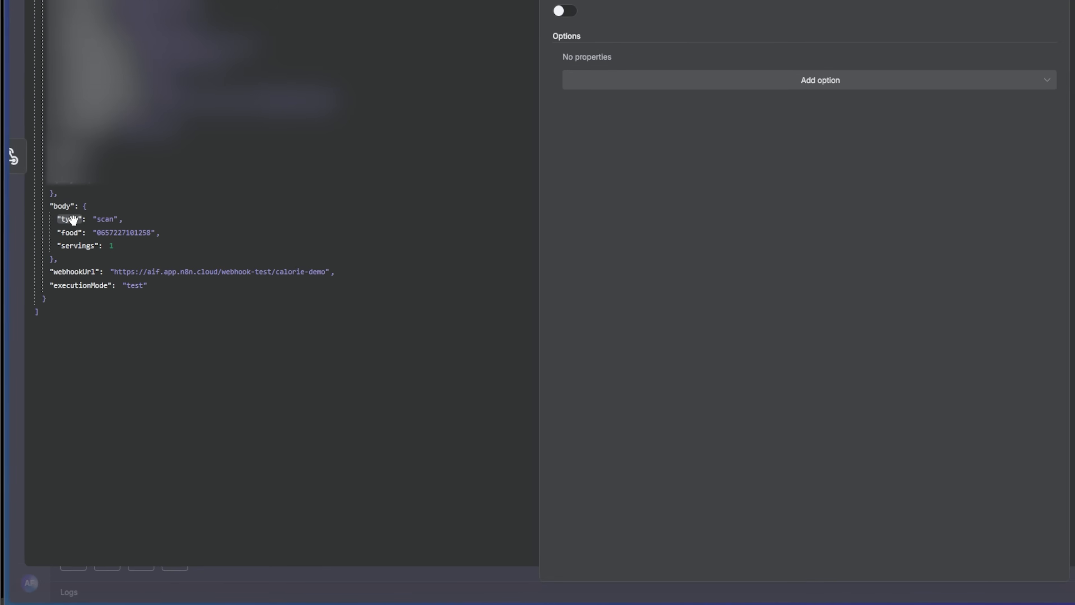
Step: Set the first routing rule to {{ $json.body.type }} is equal to scan and rename its output barcode
{"action": "left_click_drag", "start_coordinate": [50, 343], "coordinate": [444, 85]}
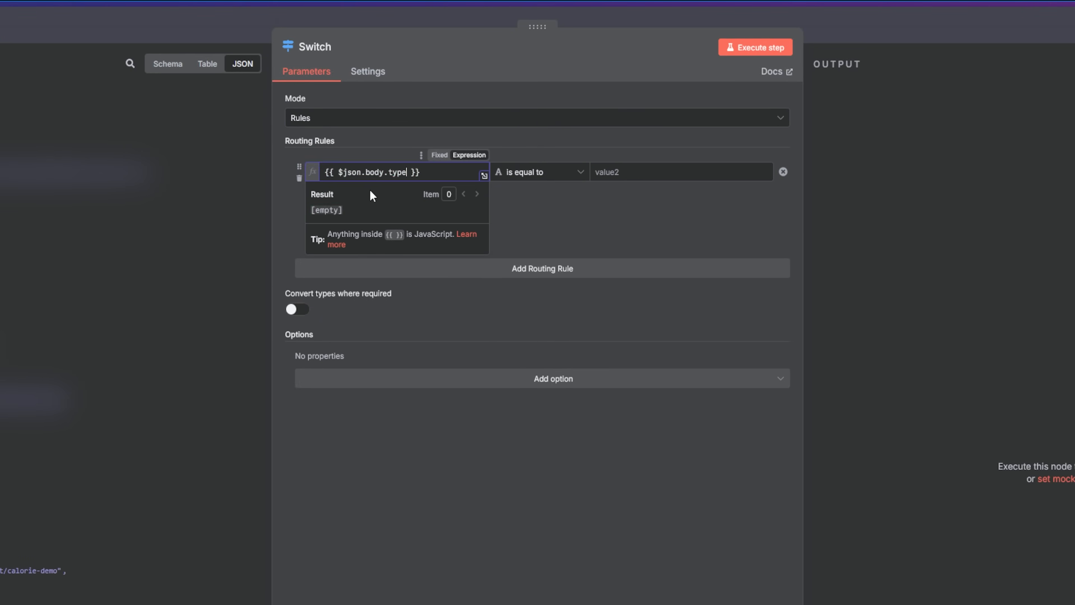
{"action": "left_click", "coordinate": [627, 171]}
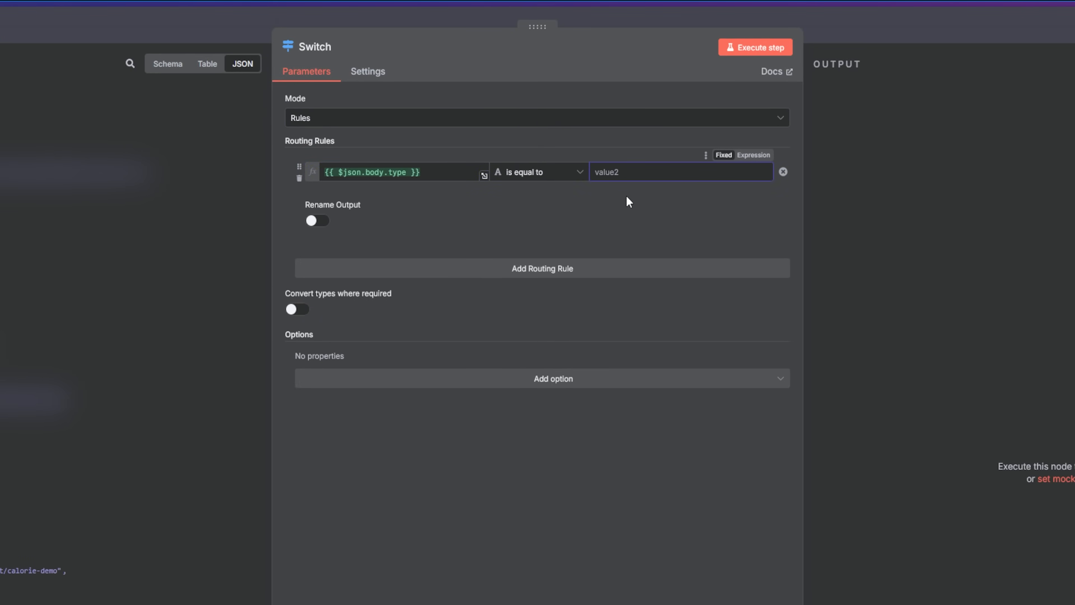
{"action": "type", "text": "scan"}
{"action": "left_click", "coordinate": [318, 221]}
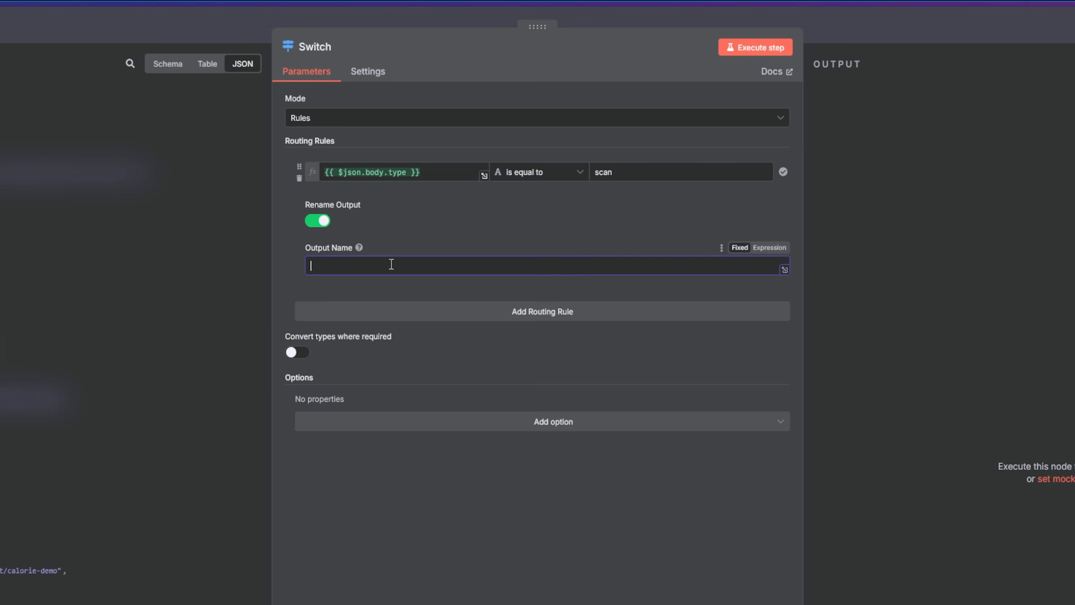
{"action": "type", "text": "barcode"}
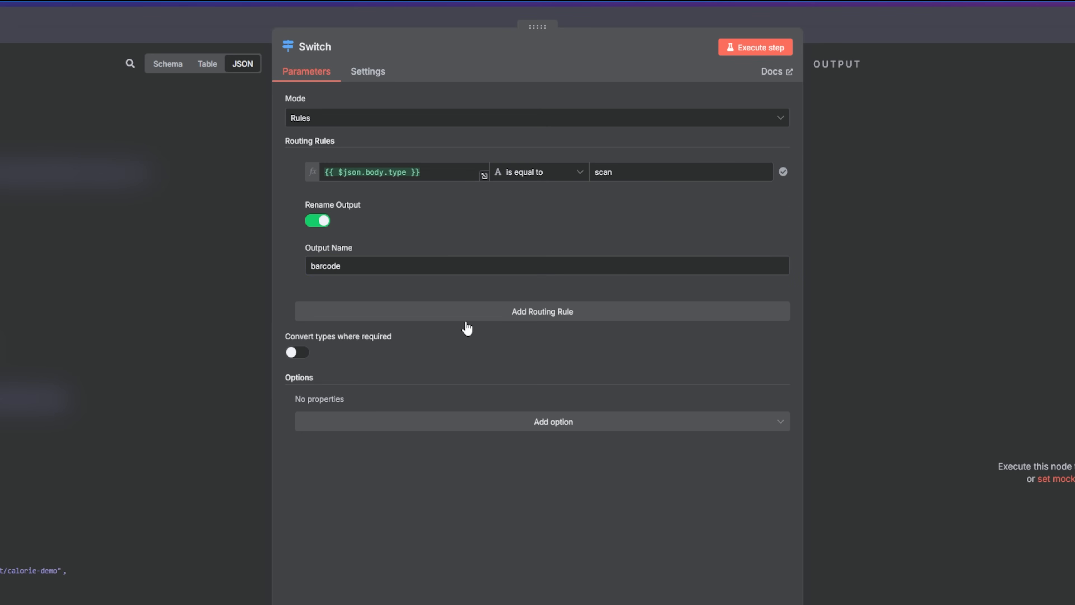
Step: Add a second routing rule for {{ $json.body.type }} is equal to photo and rename its output photo
{"action": "left_click", "coordinate": [469, 316]}
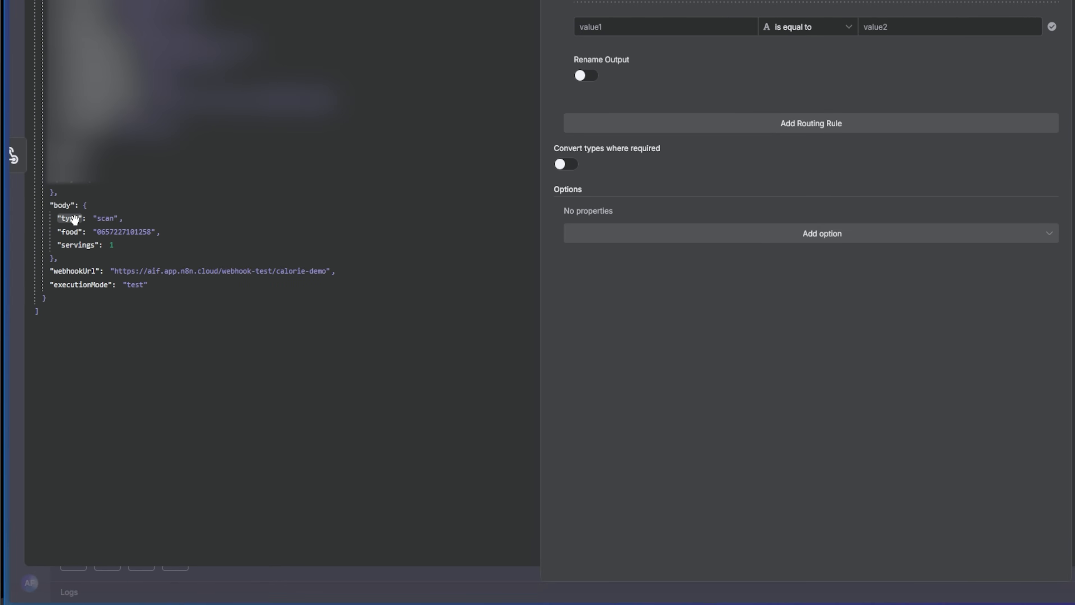
{"action": "left_click_drag", "start_coordinate": [65, 224], "coordinate": [618, 32]}
{"action": "left_click", "coordinate": [587, 376]}
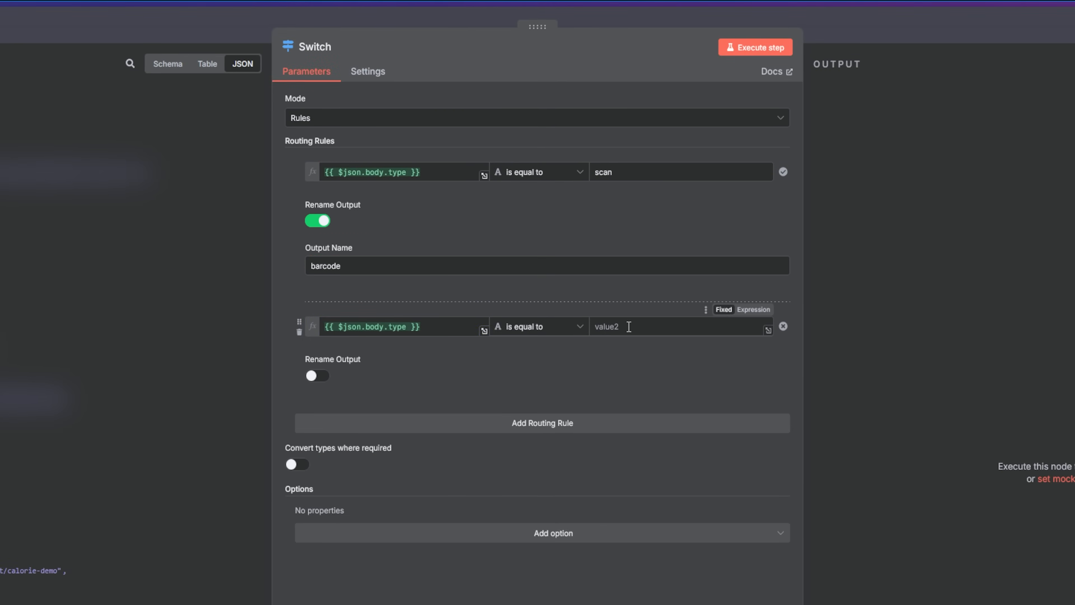
{"action": "type", "text": "photo"}
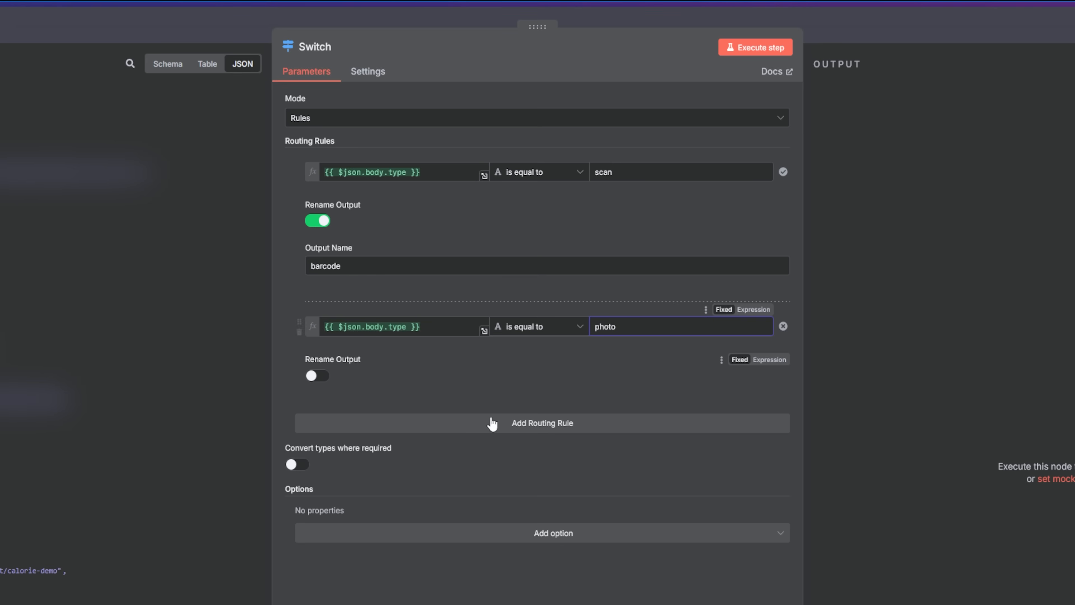
{"action": "left_click", "coordinate": [326, 377]}
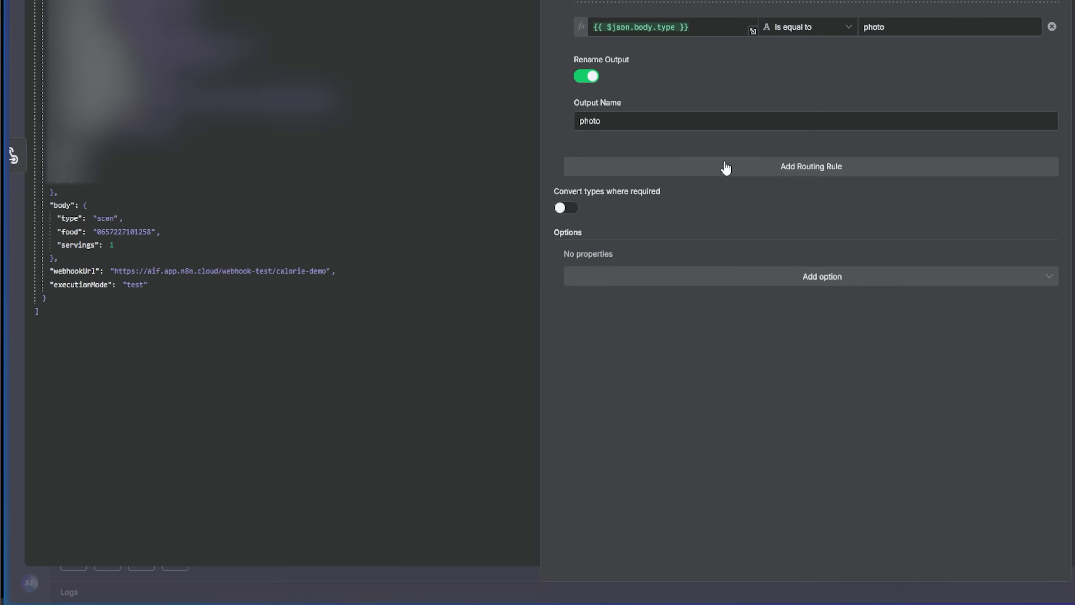
Step: Add a third routing rule for {{ $json.body.type }} is equal to description and rename its output description
{"action": "left_click", "coordinate": [456, 466]}
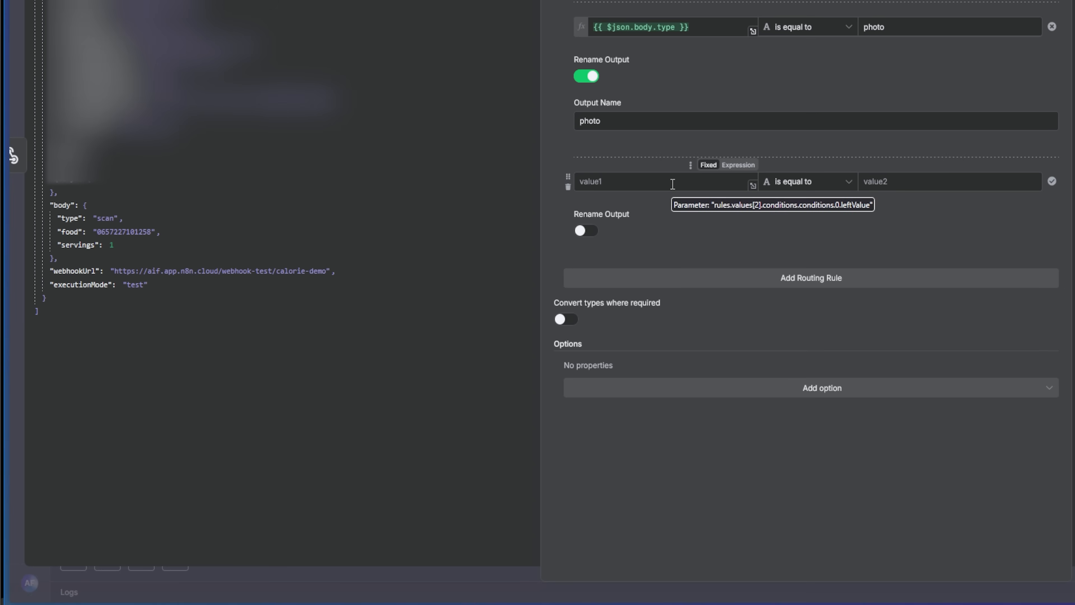
{"action": "left_click_drag", "start_coordinate": [70, 218], "coordinate": [579, 194]}
{"action": "left_click", "coordinate": [892, 181]}
{"action": "type", "text": "description"}
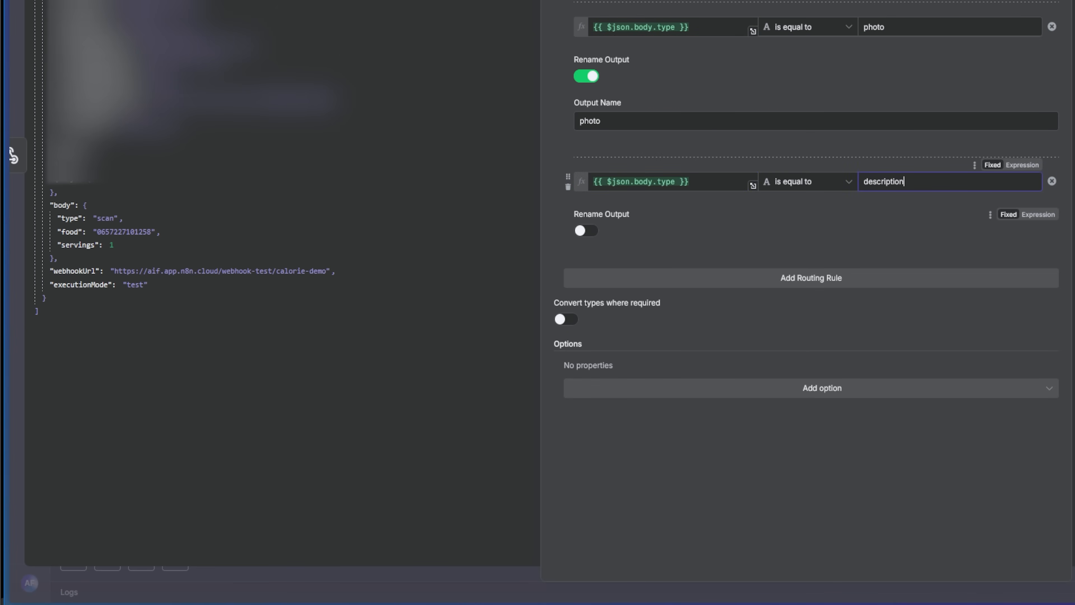
{"action": "left_click", "coordinate": [579, 237]}
{"action": "left_click", "coordinate": [647, 268]}
{"action": "type", "text": "description"}
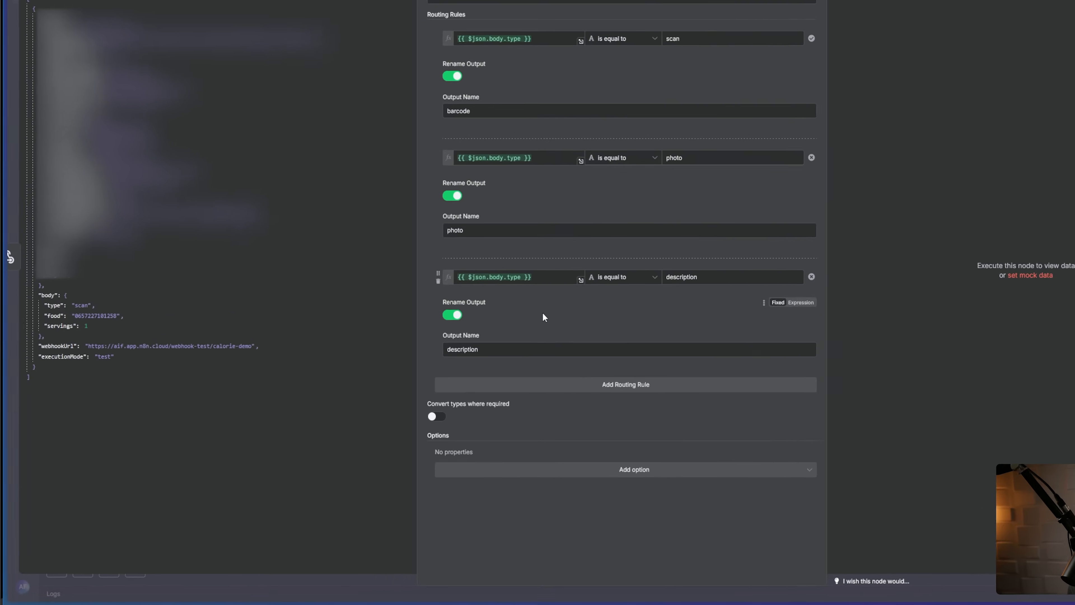
Step: Execute the Switch step to test the routing rules with the received scan data, and return to the workflow canvas
{"action": "left_click", "coordinate": [682, 31]}
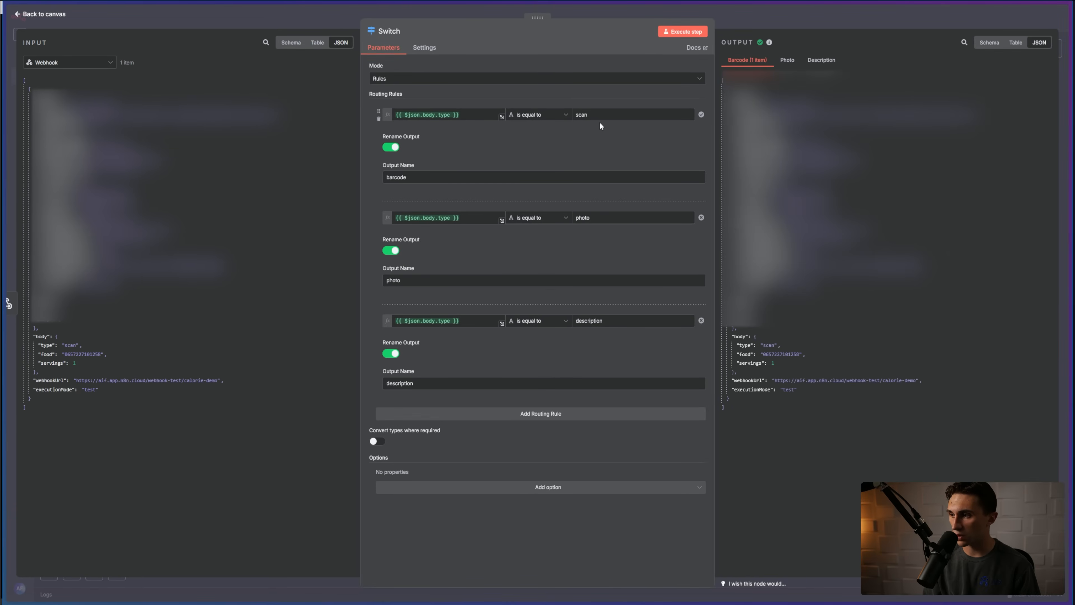
{"action": "left_click", "coordinate": [64, 17]}
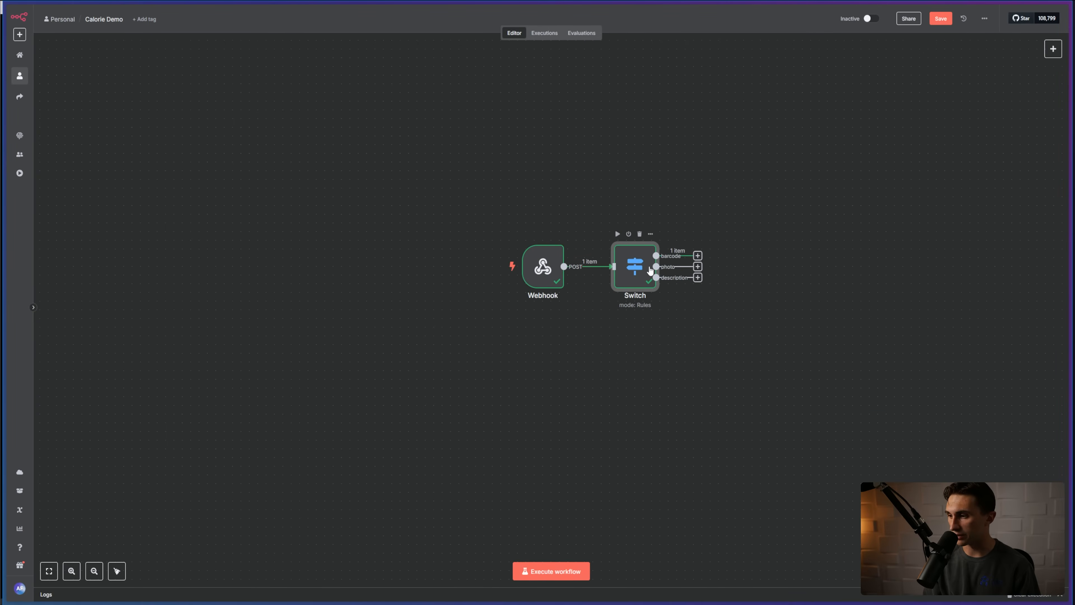
{"action": "scroll", "coordinate": [651, 270], "scroll_direction": "up", "scroll_amount": 5}
{"action": "left_click_drag", "start_coordinate": [648, 131], "coordinate": [512, 101]}
{"action": "mouse_move", "coordinate": [325, 227]}
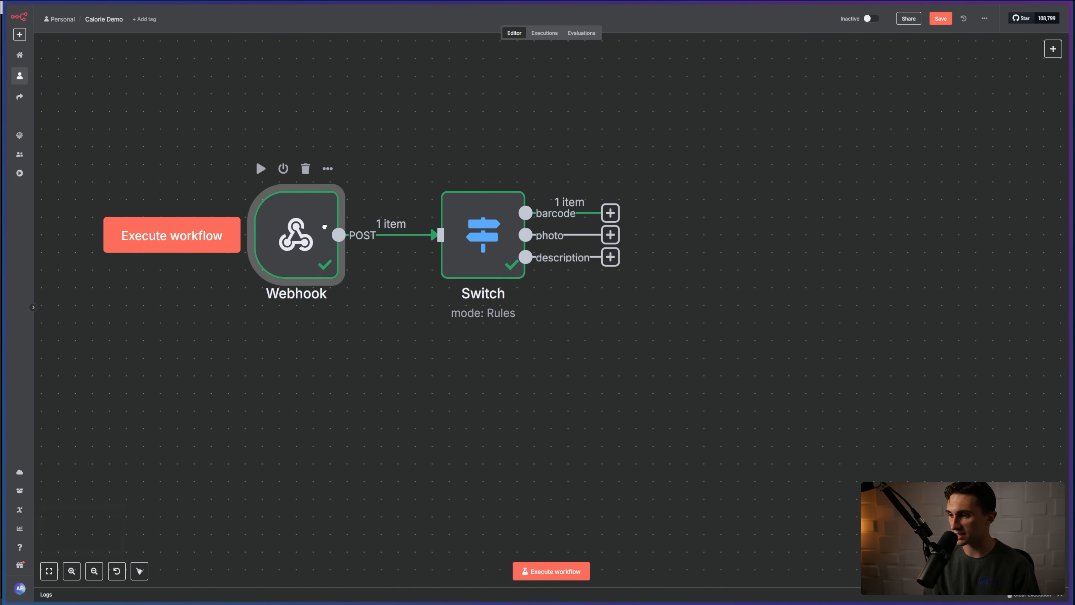
{"action": "left_click_drag", "start_coordinate": [470, 221], "coordinate": [436, 221]}
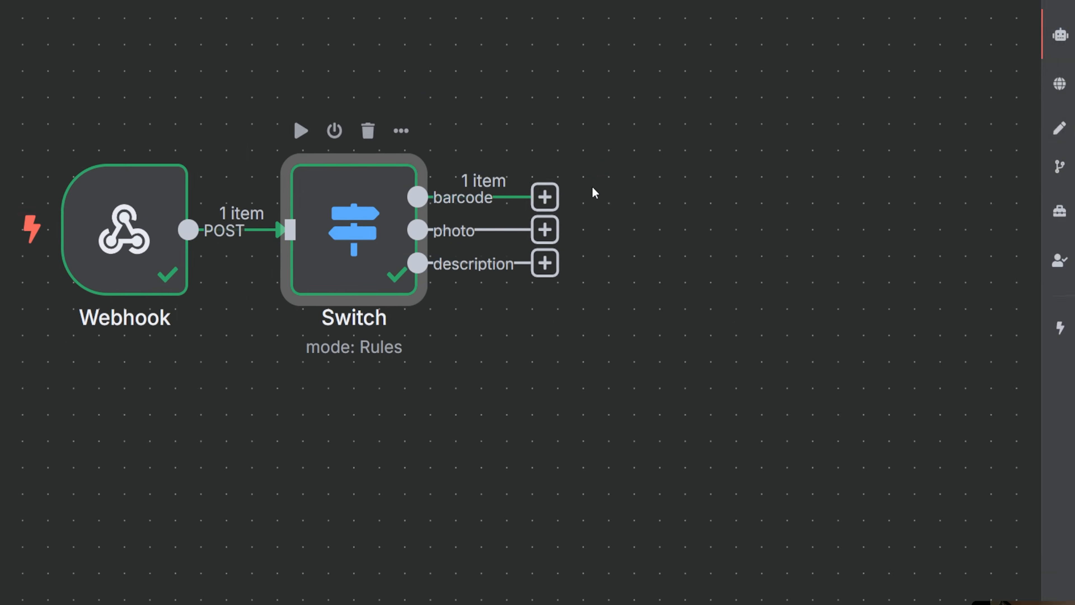
{"action": "left_click", "coordinate": [604, 168]}
{"action": "type", "text": "http"}
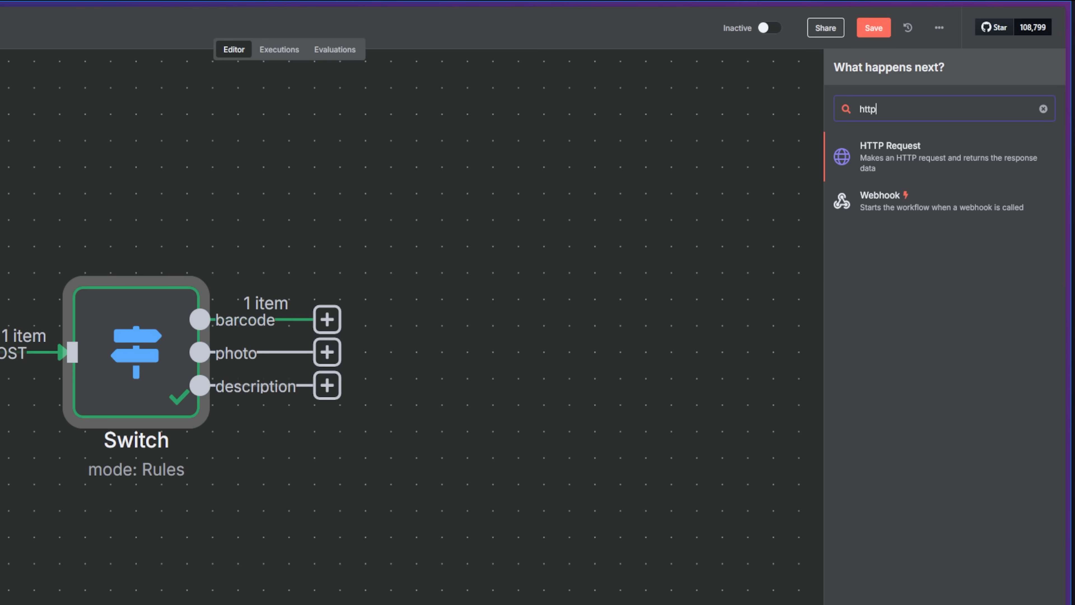
{"action": "left_click", "coordinate": [899, 166]}
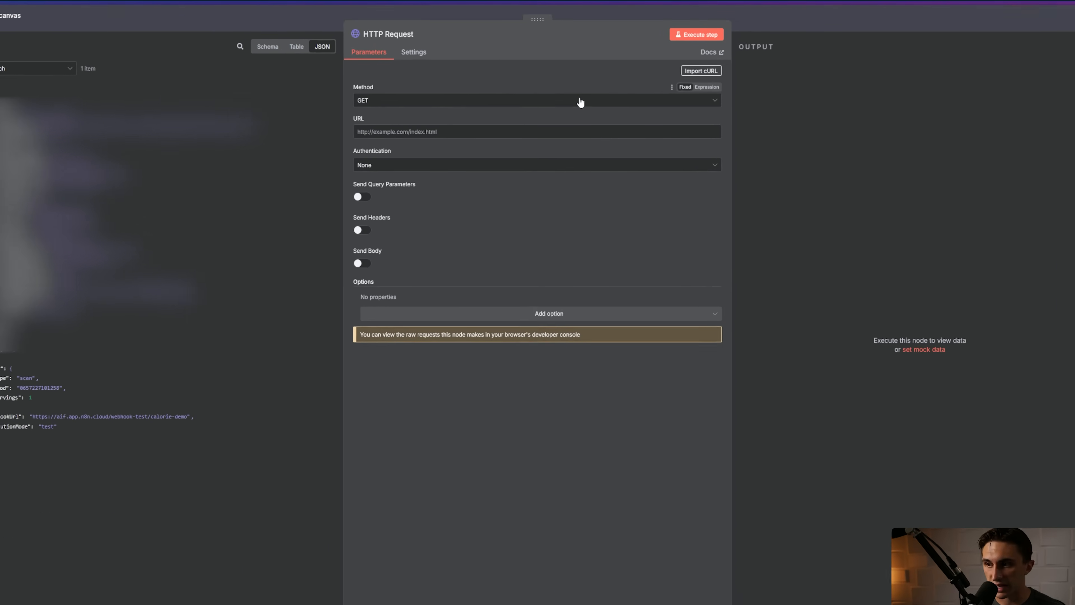
{"action": "left_click", "coordinate": [548, 173]}
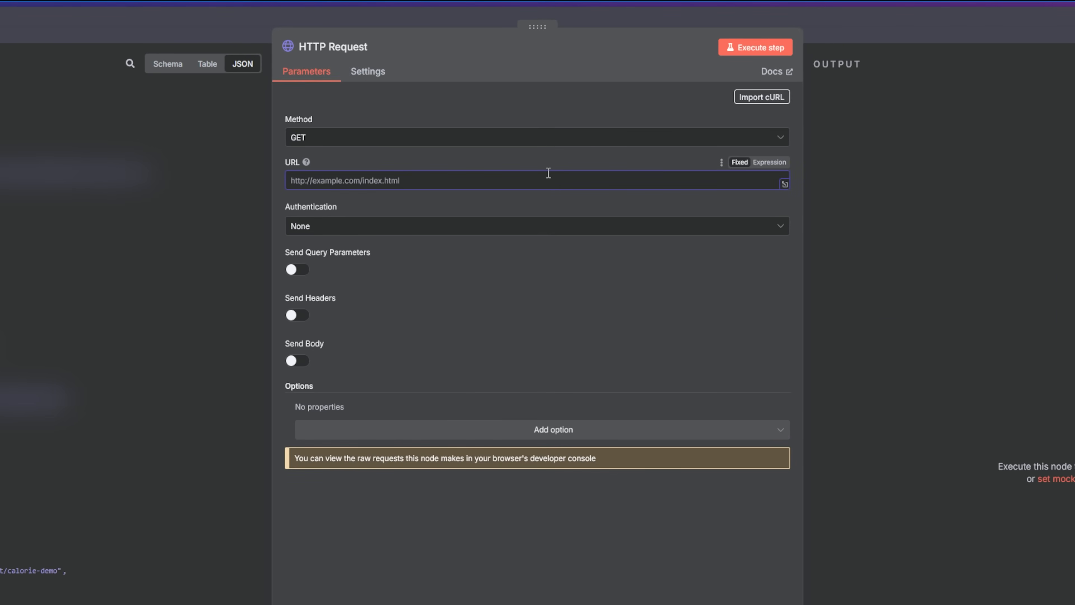
{"action": "type", "text": "https://world.openfoodfacts.org/api/v2/product/{{ $('Webhook').item.json.body.food }}"}
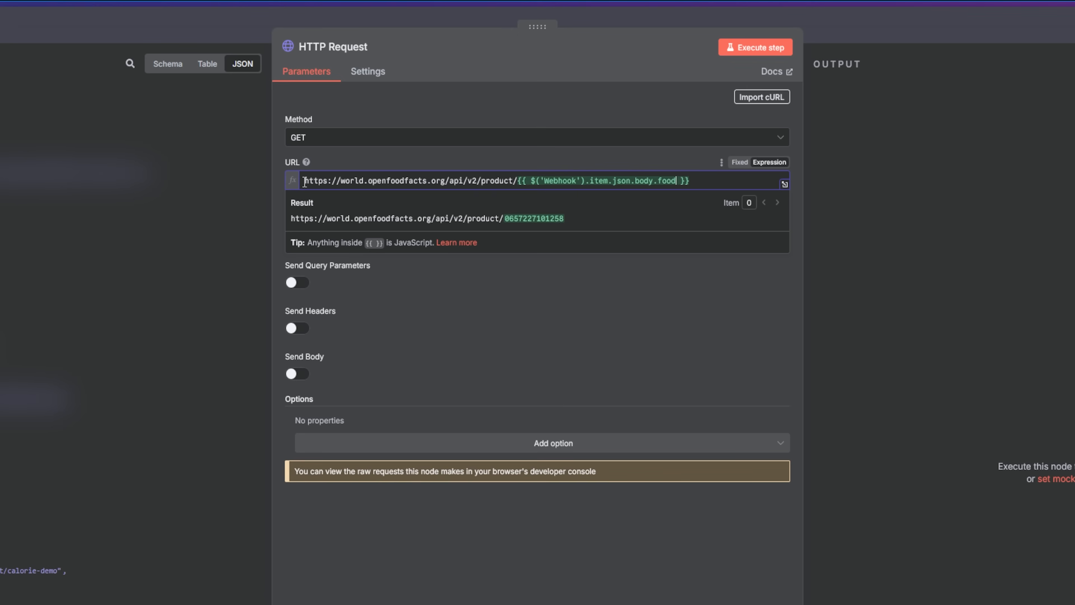
Step: Replace the expression at the end of the request URL with the food field from the input data, {{ $json.body.food }}
{"action": "left_click_drag", "start_coordinate": [320, 182], "coordinate": [431, 187]}
{"action": "left_click", "coordinate": [476, 181]}
{"action": "left_click_drag", "start_coordinate": [518, 182], "coordinate": [684, 184]}
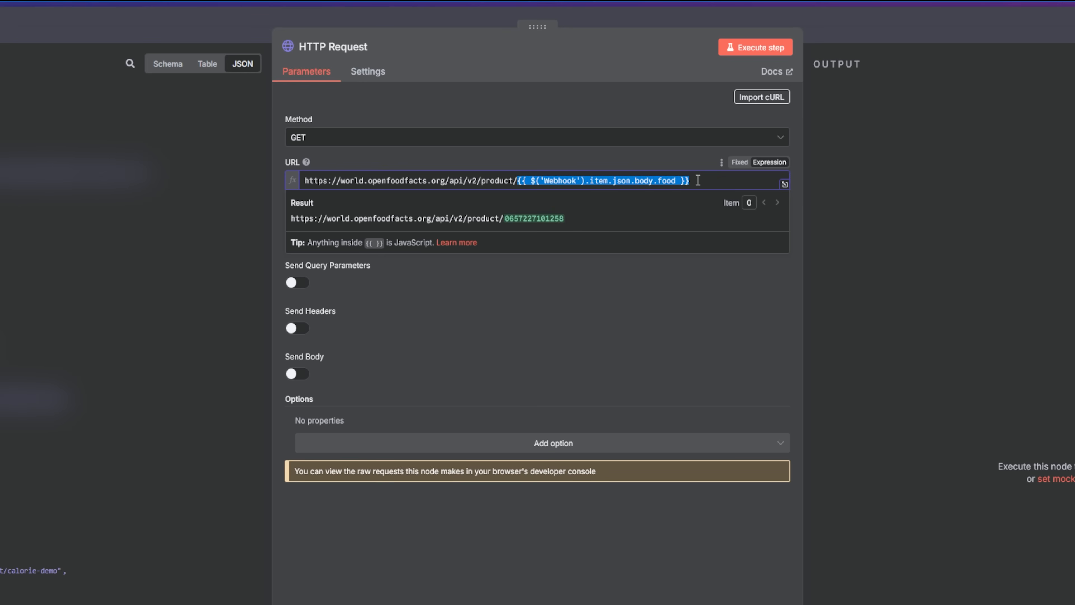
{"action": "key", "text": "BackSpace"}
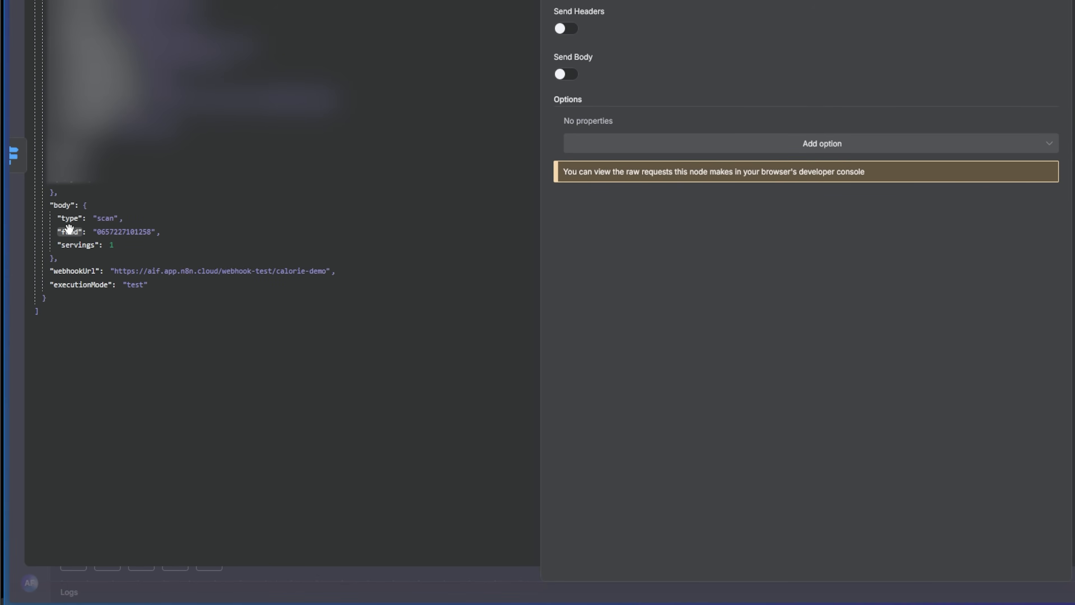
{"action": "left_click_drag", "start_coordinate": [69, 230], "coordinate": [828, 0]}
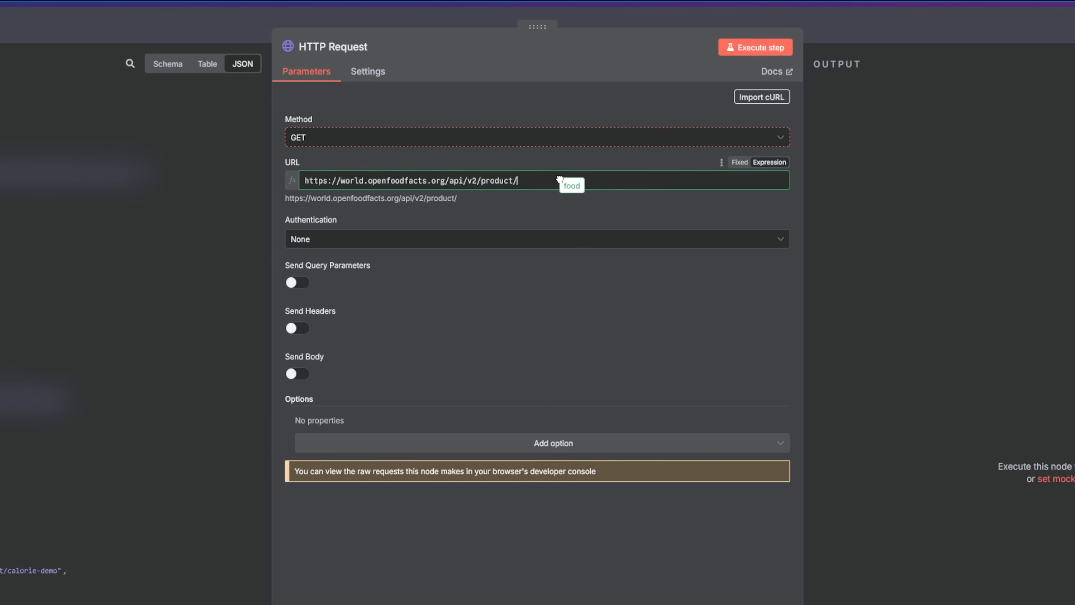
{"action": "left_click_drag", "start_coordinate": [560, 180], "coordinate": [561, 178]}
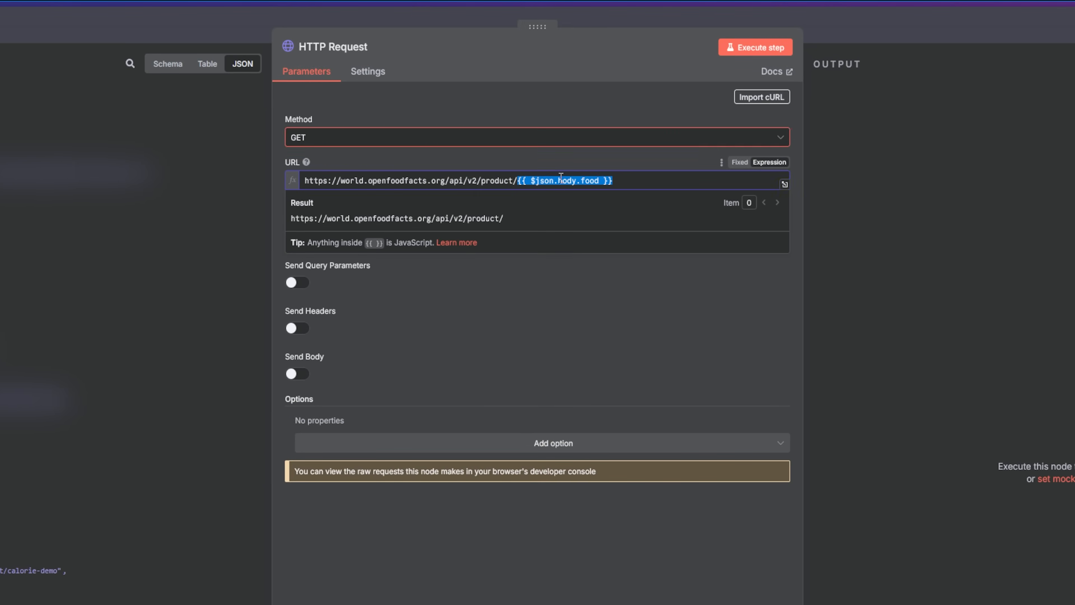
{"action": "left_click", "coordinate": [562, 153]}
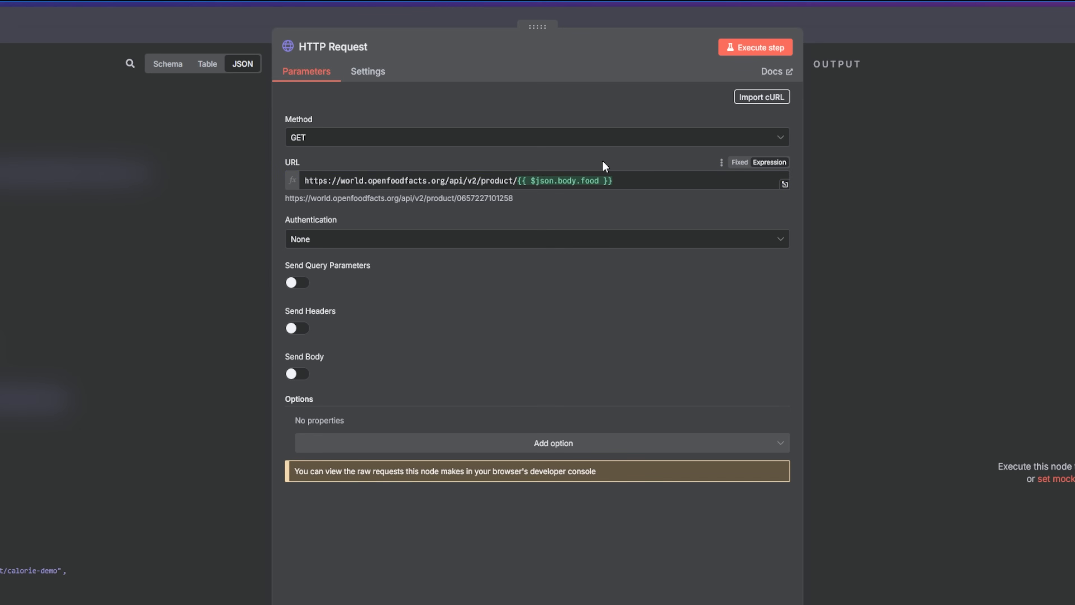
Step: Execute the HTTP Request step, look through the returned product data, and return to the workflow canvas
{"action": "left_click", "coordinate": [747, 50]}
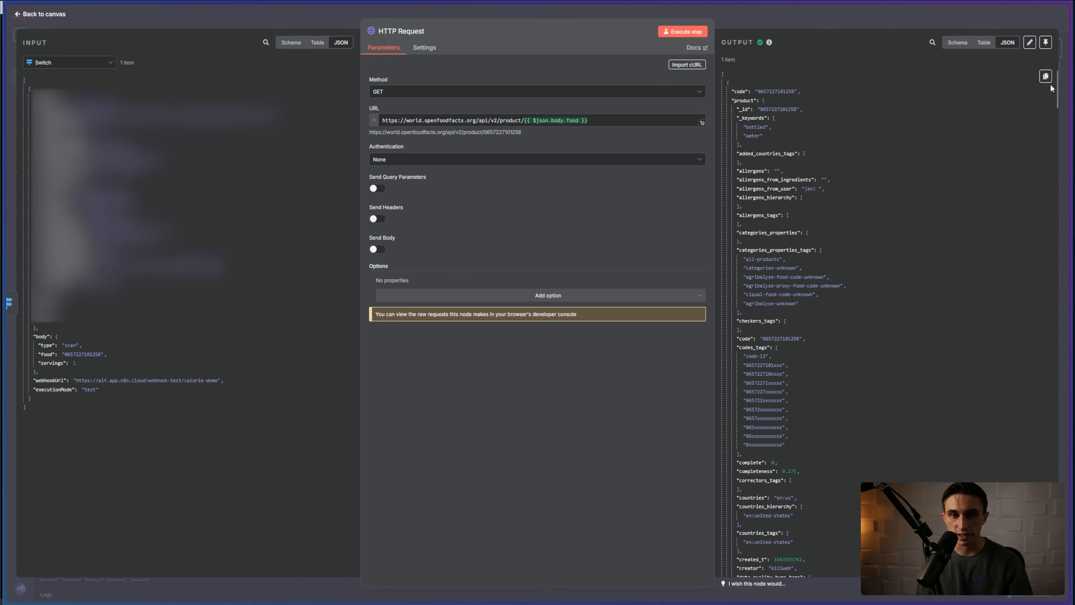
{"action": "scroll", "coordinate": [1056, 86], "scroll_direction": "down", "scroll_amount": 2}
{"action": "scroll", "coordinate": [1056, 85], "scroll_direction": "down", "scroll_amount": 10}
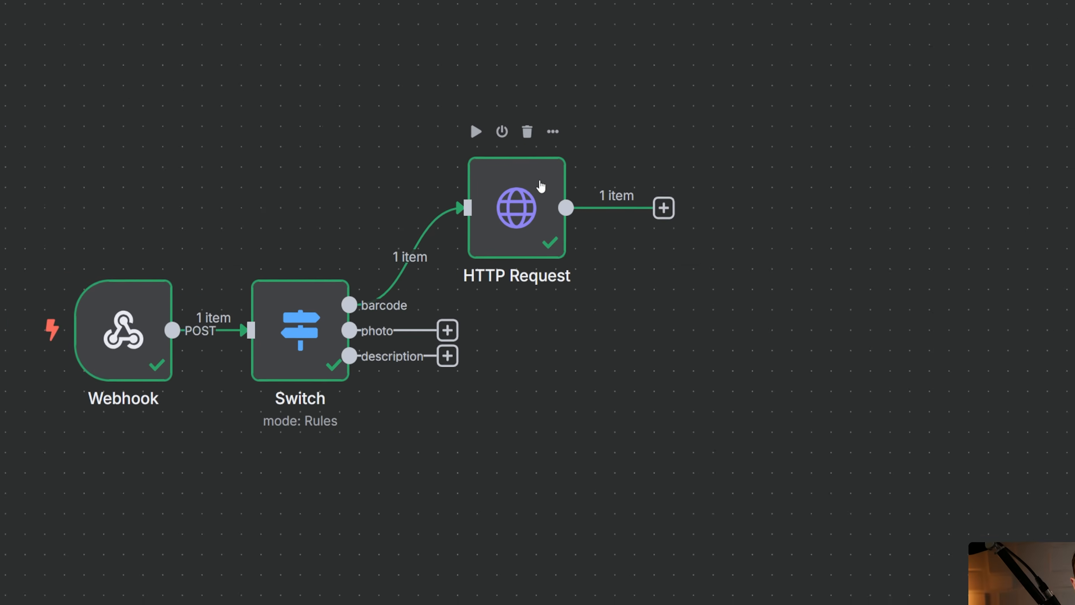
{"action": "left_click", "coordinate": [526, 212]}
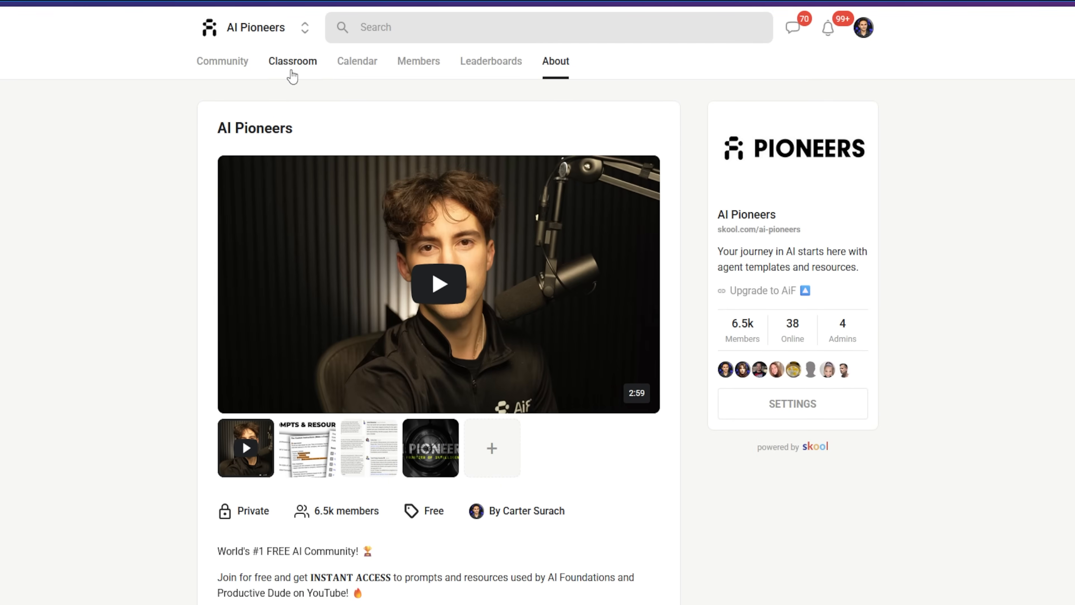
Step: In the AI Pioneers community classroom, open the Calorie Tracker page under Agent Blueprints and find the If node variables
{"action": "left_click", "coordinate": [292, 75]}
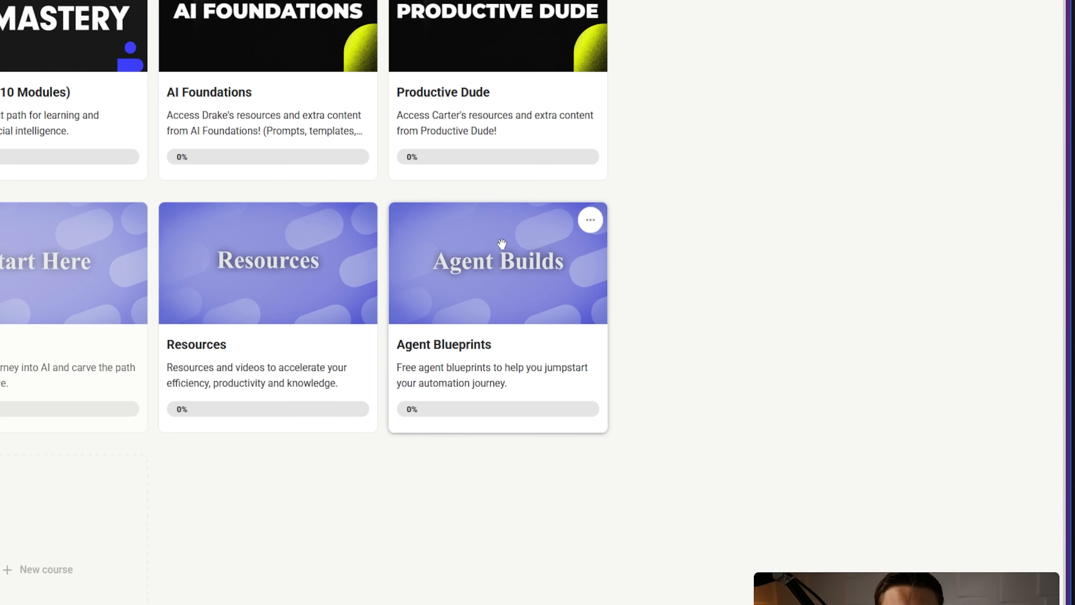
{"action": "left_click", "coordinate": [502, 244]}
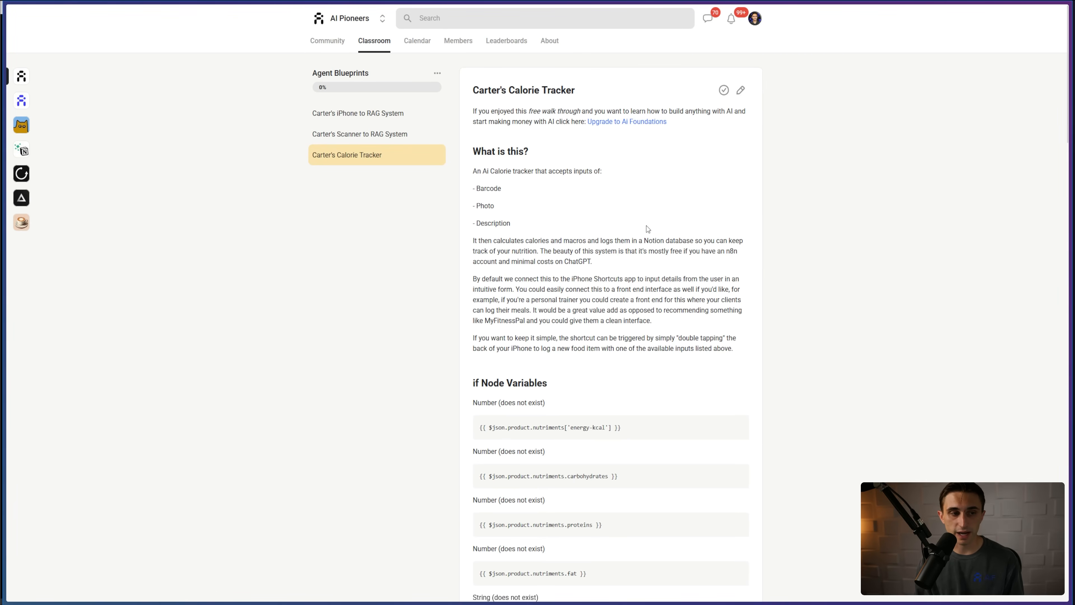
{"action": "scroll", "coordinate": [648, 230], "scroll_direction": "down", "scroll_amount": 3}
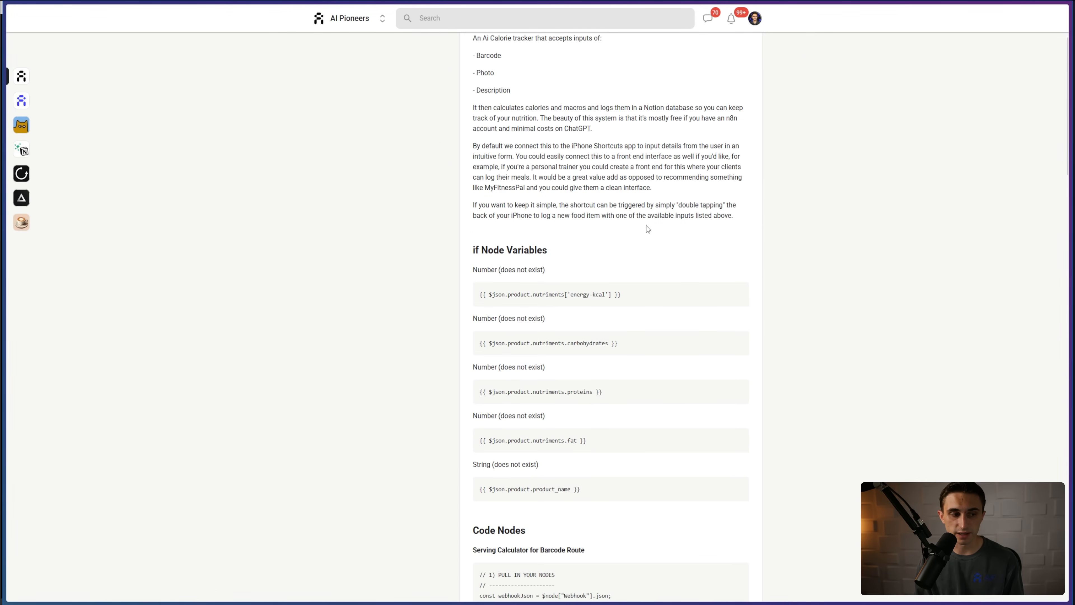
{"action": "scroll", "coordinate": [648, 229], "scroll_direction": "up", "scroll_amount": 1}
Step: Copy {{ $json.product.nutriments['energy-kcal'] }} into the If node's first condition and set its comparison to Number does not exist
{"action": "left_click_drag", "start_coordinate": [630, 338], "coordinate": [478, 342]}
{"action": "key", "text": "ctrl+c"}
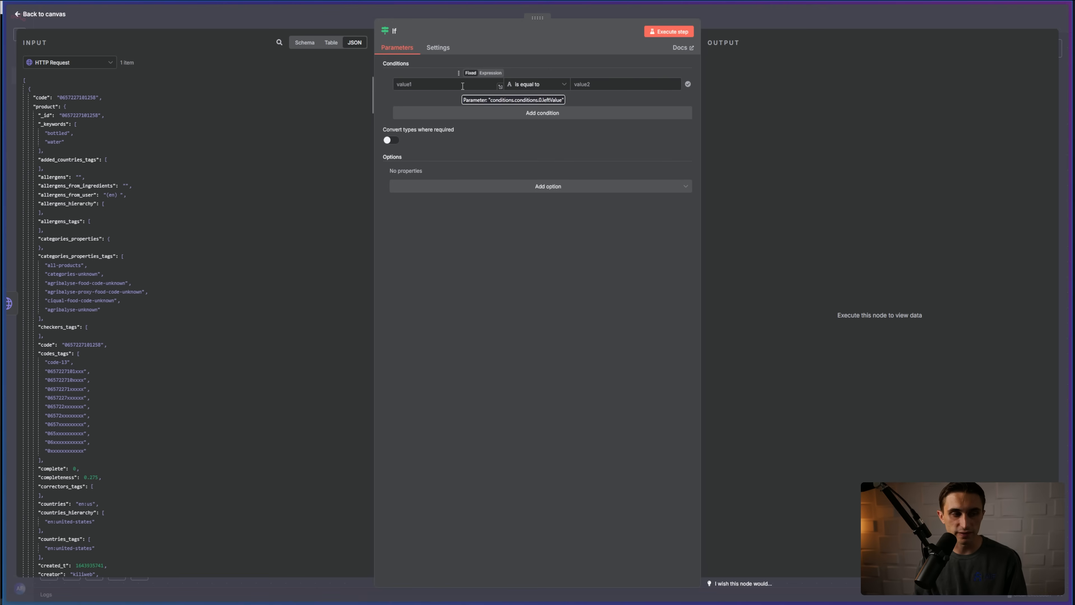
{"action": "left_click", "coordinate": [469, 91]}
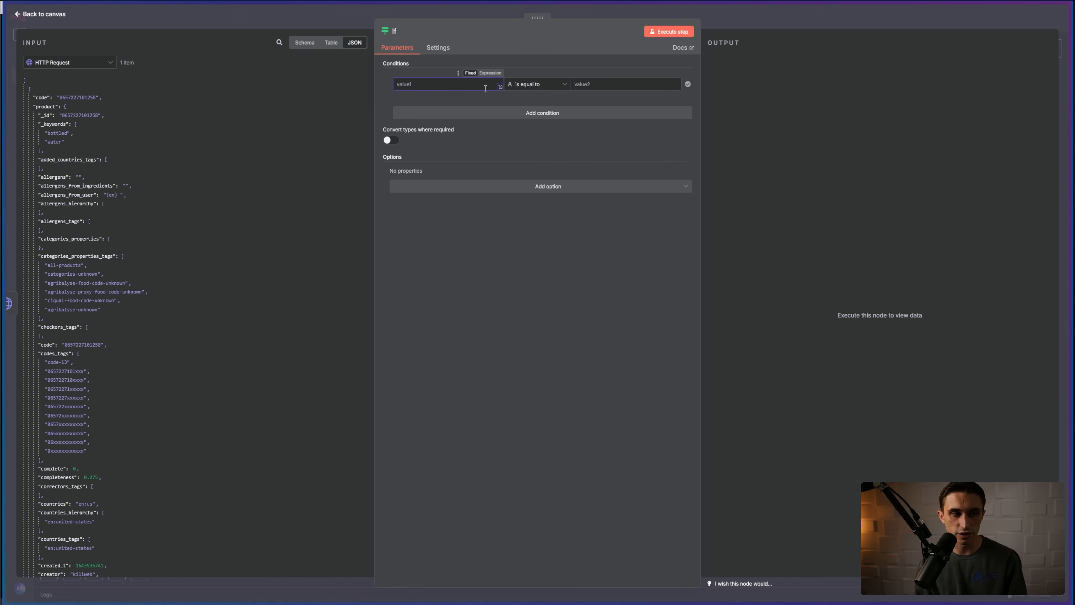
{"action": "key", "text": "ctrl+v"}
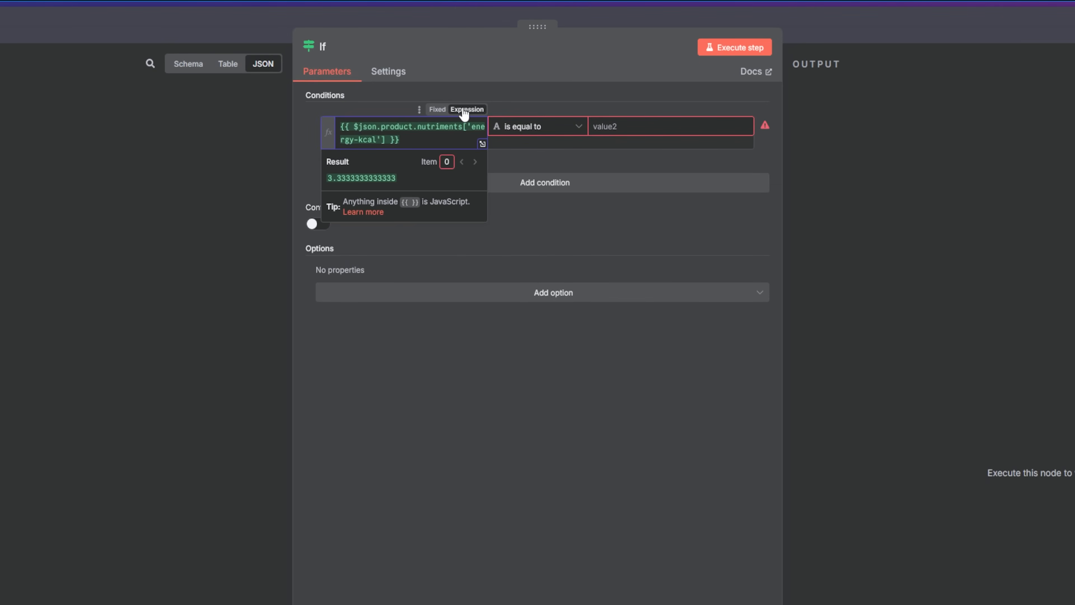
{"action": "left_click", "coordinate": [464, 110]}
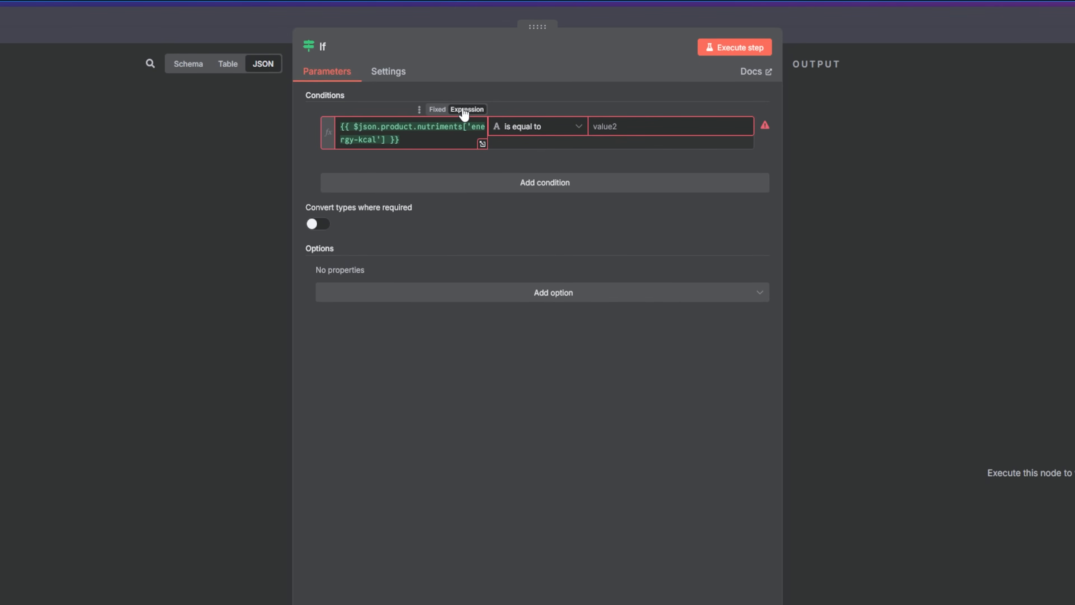
{"action": "left_click", "coordinate": [552, 134]}
{"action": "mouse_move", "coordinate": [562, 182]}
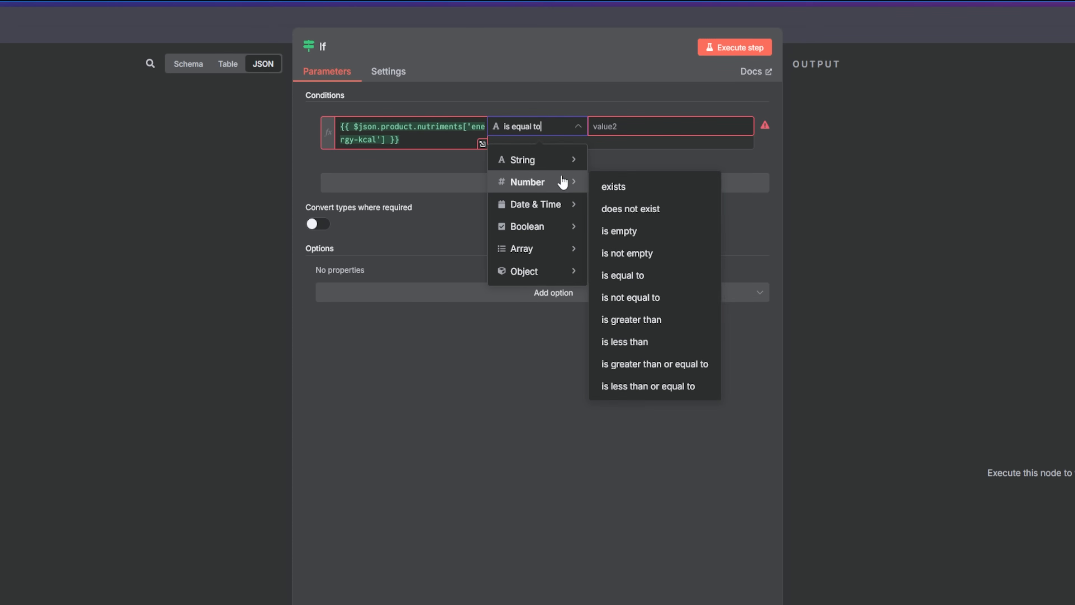
{"action": "left_click", "coordinate": [625, 210]}
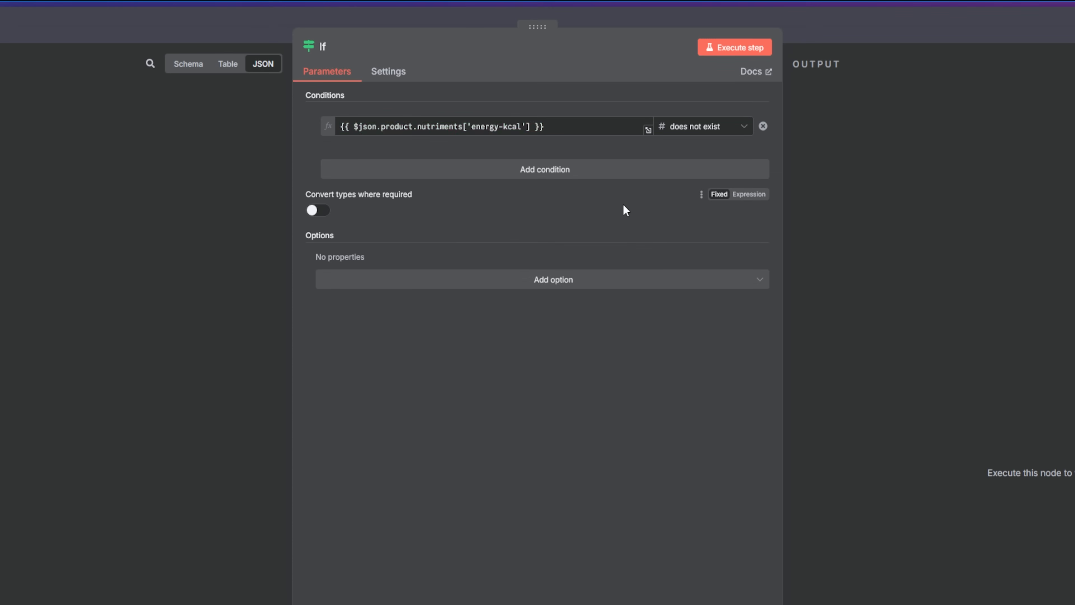
Step: Add a second condition to the If node and combine the conditions with OR
{"action": "left_click", "coordinate": [564, 172]}
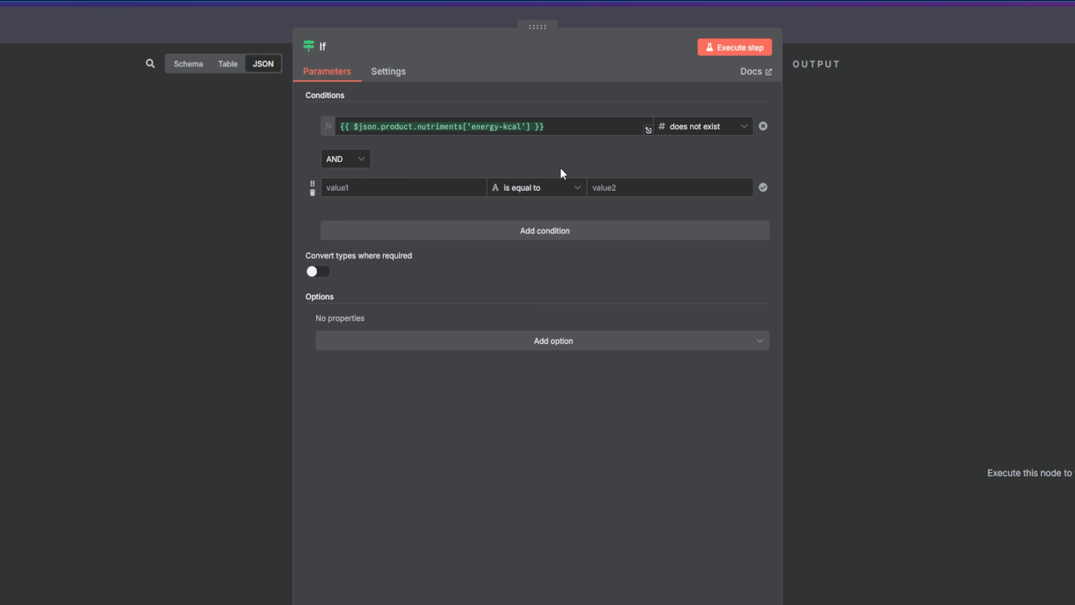
{"action": "left_click", "coordinate": [358, 163]}
{"action": "left_click", "coordinate": [341, 214]}
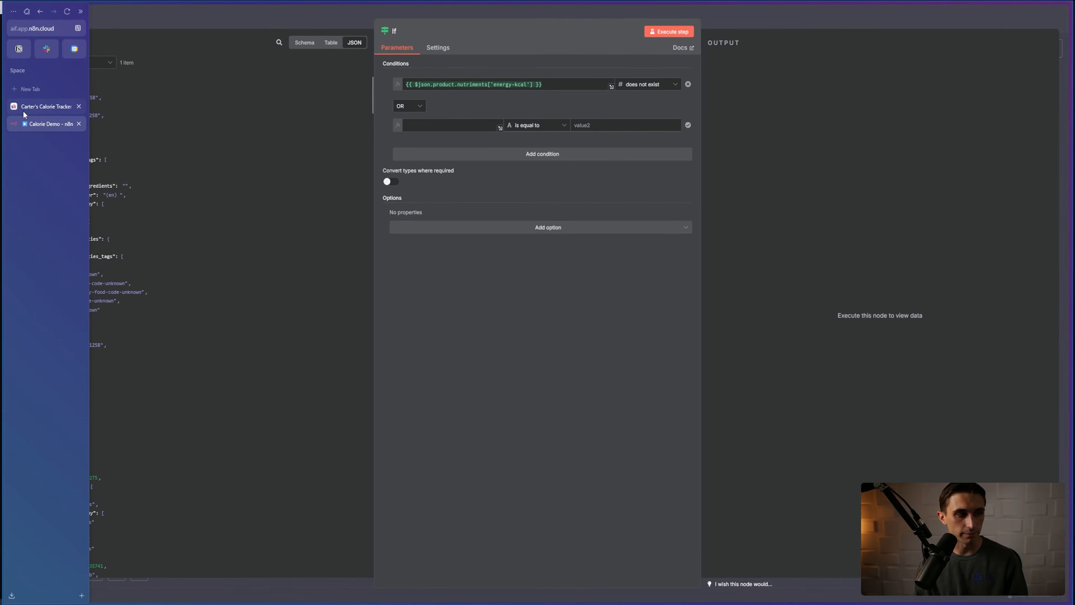
Step: Copy {{ $json.product.nutriments.carbohydrates }} from the Calorie Tracker page into the second condition and set it to Number does not exist
{"action": "left_click", "coordinate": [24, 111]}
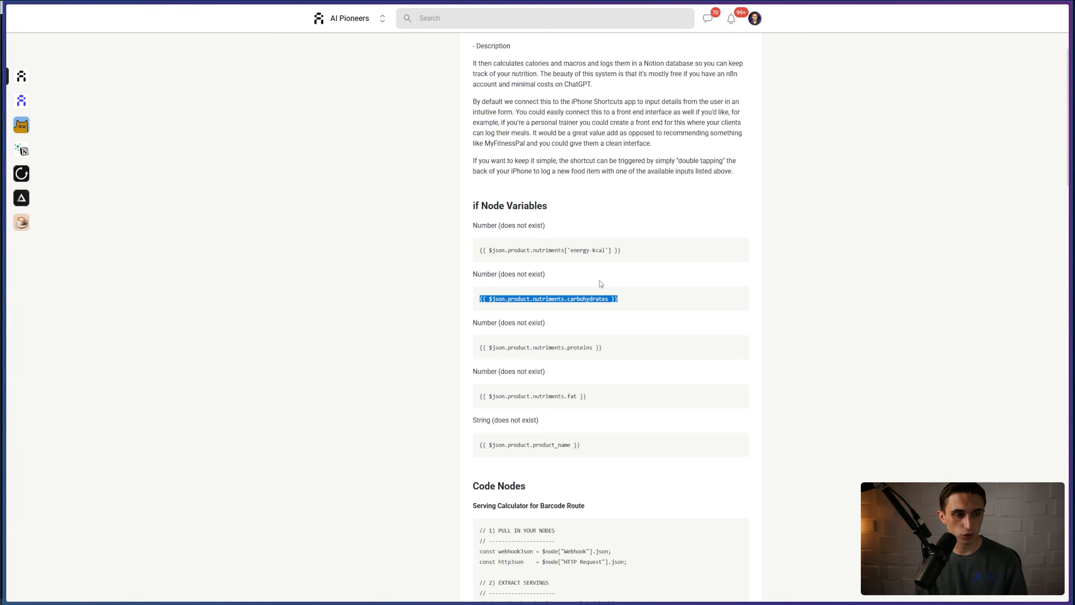
{"action": "left_click", "coordinate": [496, 290]}
{"action": "left_click_drag", "start_coordinate": [479, 300], "coordinate": [596, 301]}
{"action": "left_click_drag", "start_coordinate": [596, 301], "coordinate": [629, 300]}
{"action": "key", "text": "ctrl+c"}
{"action": "left_click", "coordinate": [49, 122]}
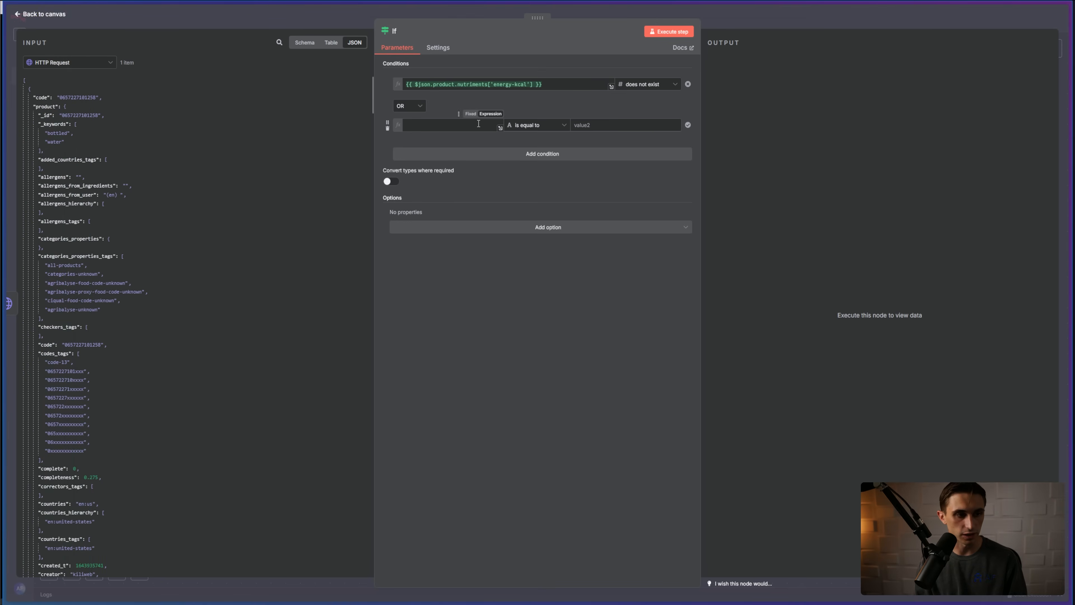
{"action": "left_click", "coordinate": [478, 124]}
{"action": "key", "text": "ctrl+v"}
{"action": "left_click", "coordinate": [529, 127]}
{"action": "mouse_move", "coordinate": [550, 162]}
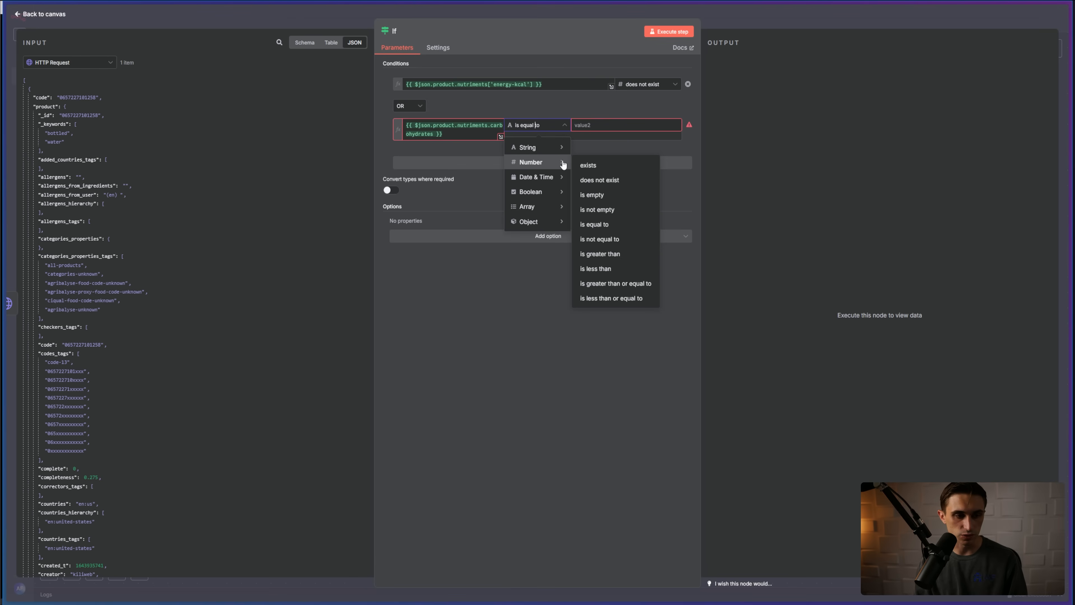
{"action": "left_click", "coordinate": [599, 180]}
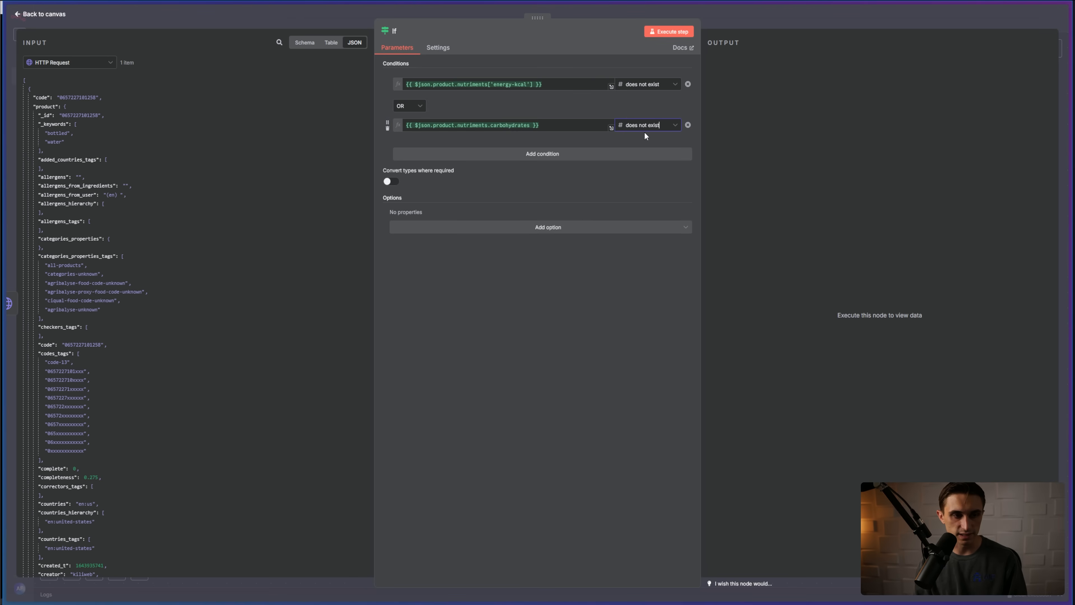
Step: Add a third condition using {{ $json.product.nutriments.proteins }} from the Calorie Tracker page and set it to Number does not exist
{"action": "left_click", "coordinate": [535, 157]}
{"action": "mouse_move", "coordinate": [3, 108]}
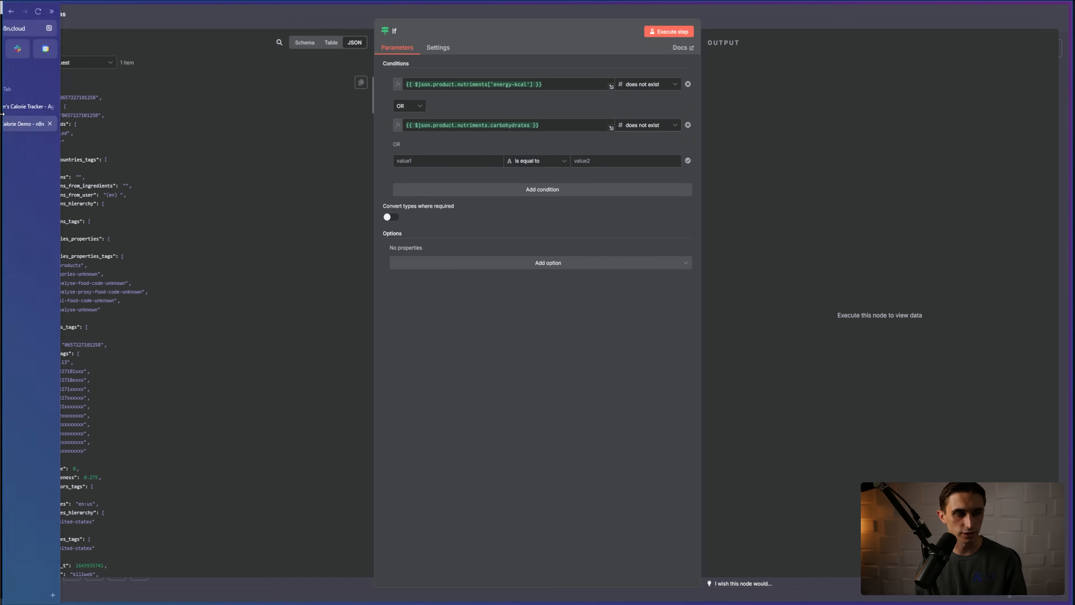
{"action": "left_click", "coordinate": [42, 105]}
{"action": "left_click_drag", "start_coordinate": [604, 355], "coordinate": [486, 349]}
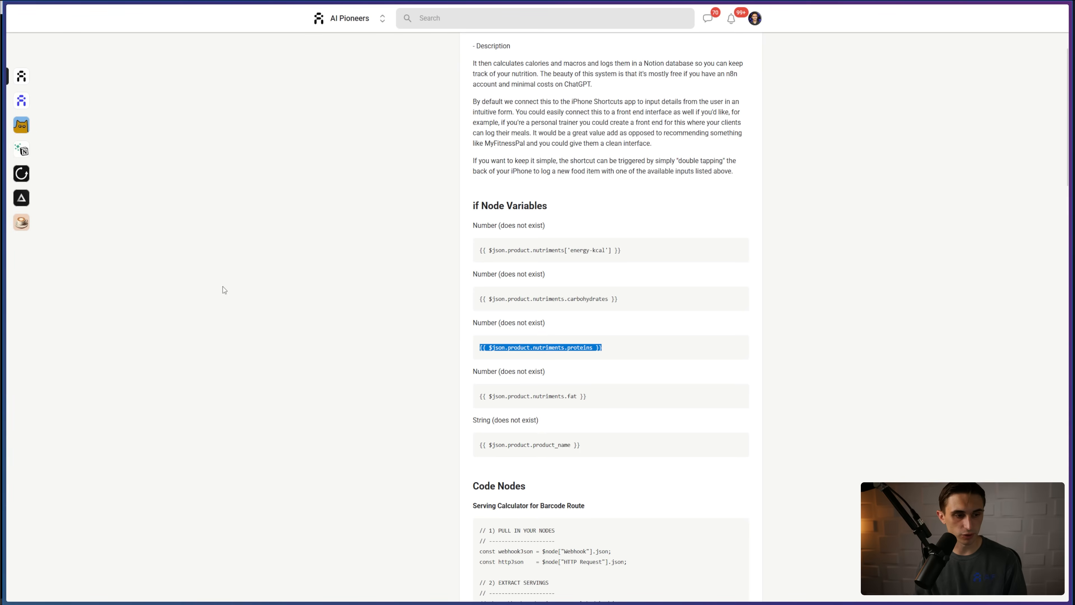
{"action": "left_click", "coordinate": [42, 105]}
{"action": "left_click", "coordinate": [453, 163]}
{"action": "type", "text": "{{ $json.product.nutriments.proteins }}"}
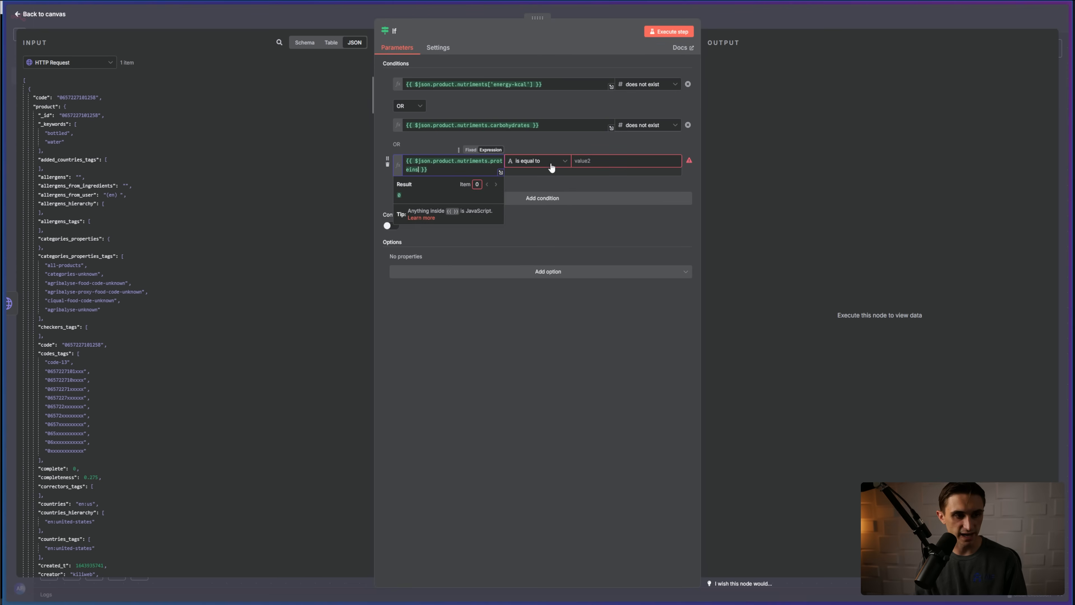
{"action": "left_click", "coordinate": [551, 168]}
{"action": "mouse_move", "coordinate": [526, 200]}
{"action": "left_click", "coordinate": [605, 214]}
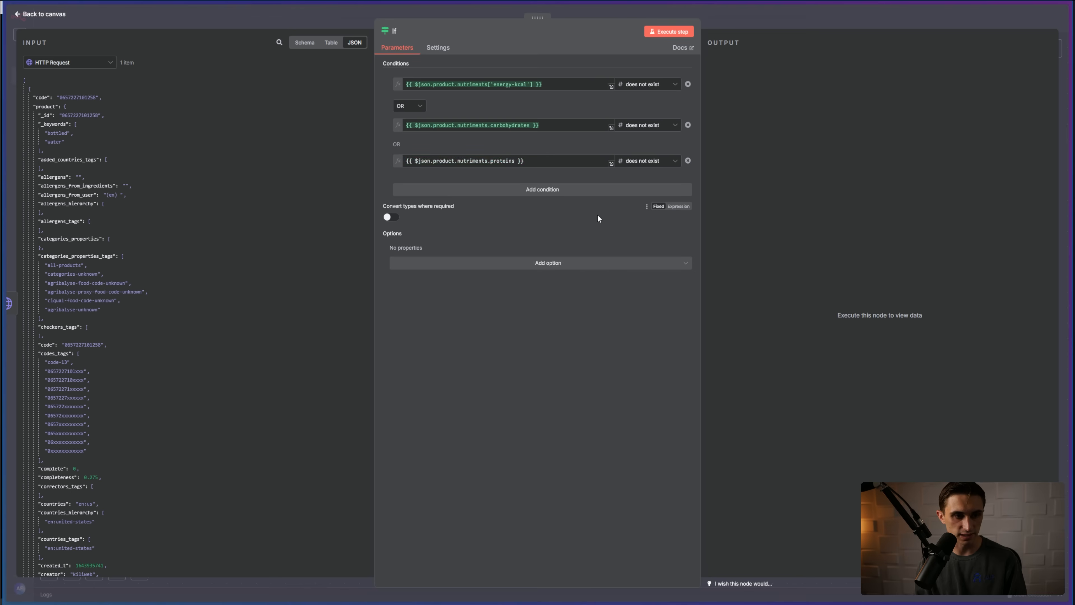
Step: Add a fourth If condition using {{ $json.product.nutriments.fat }} from the Calorie Tracker page and set it to Number does not exist
{"action": "left_click", "coordinate": [523, 191]}
{"action": "mouse_move", "coordinate": [2, 152]}
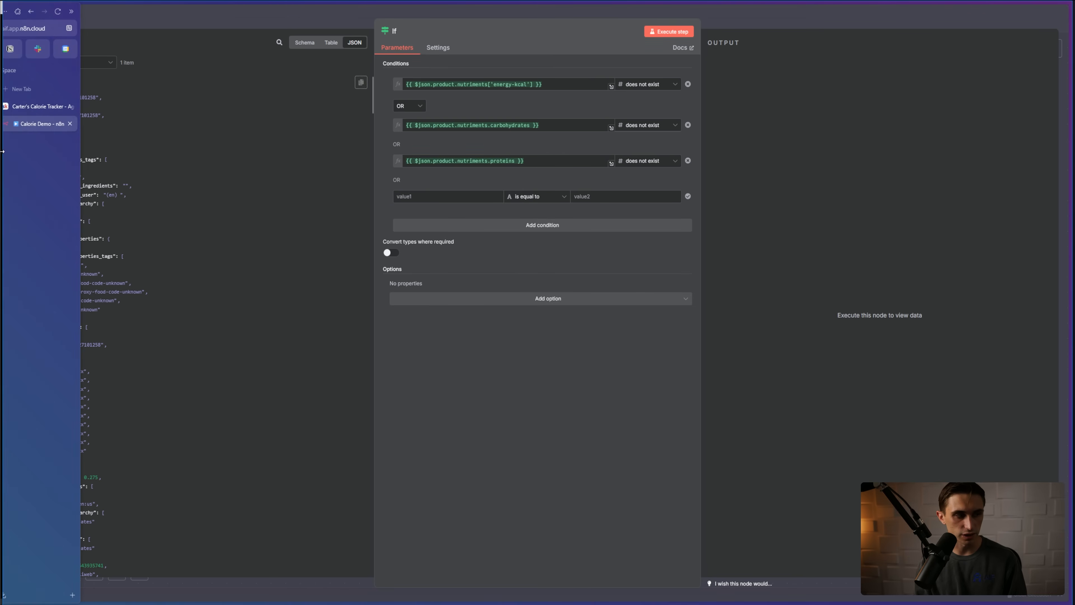
{"action": "left_click", "coordinate": [27, 106]}
{"action": "left_click_drag", "start_coordinate": [480, 397], "coordinate": [600, 402]}
{"action": "key", "text": "ctrl+c"}
{"action": "mouse_move", "coordinate": [3, 140]}
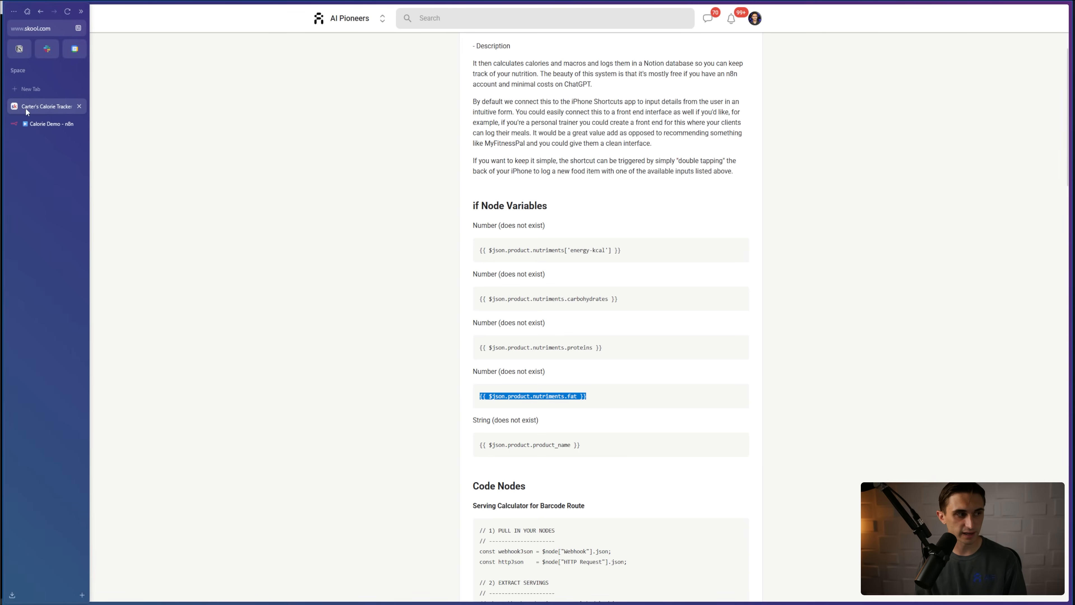
{"action": "left_click", "coordinate": [32, 124]}
{"action": "left_click", "coordinate": [459, 197]}
{"action": "key", "text": "ctrl+v"}
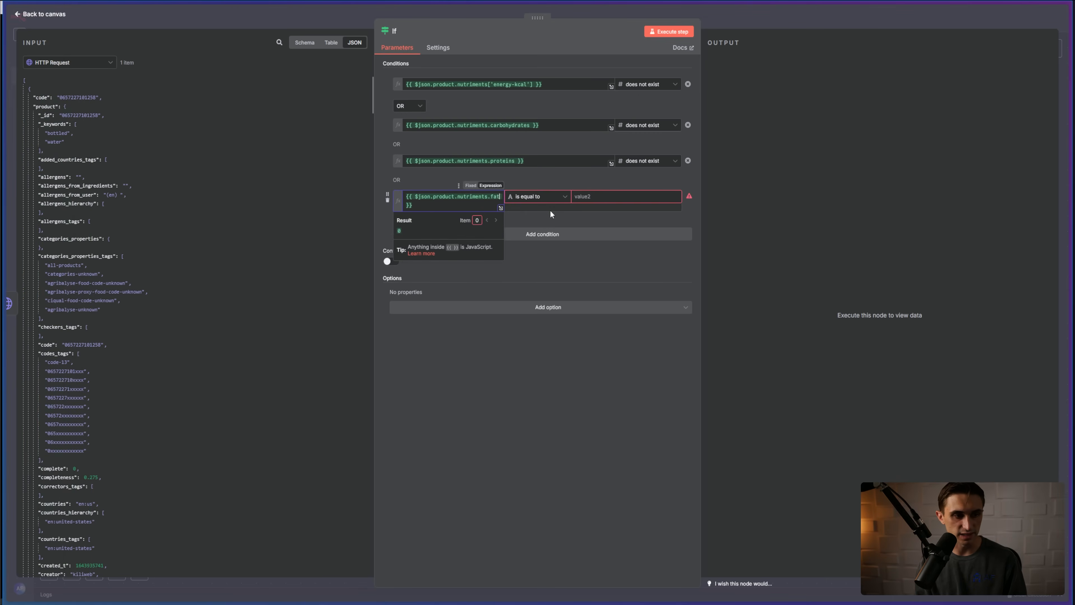
{"action": "left_click", "coordinate": [546, 196]}
{"action": "mouse_move", "coordinate": [549, 240]}
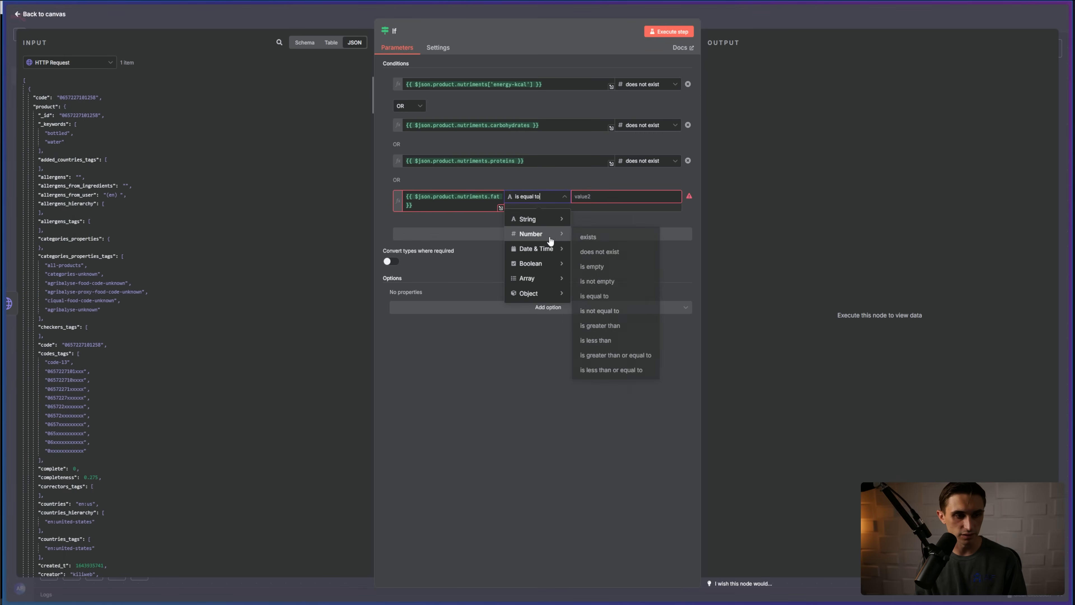
{"action": "left_click", "coordinate": [600, 252]}
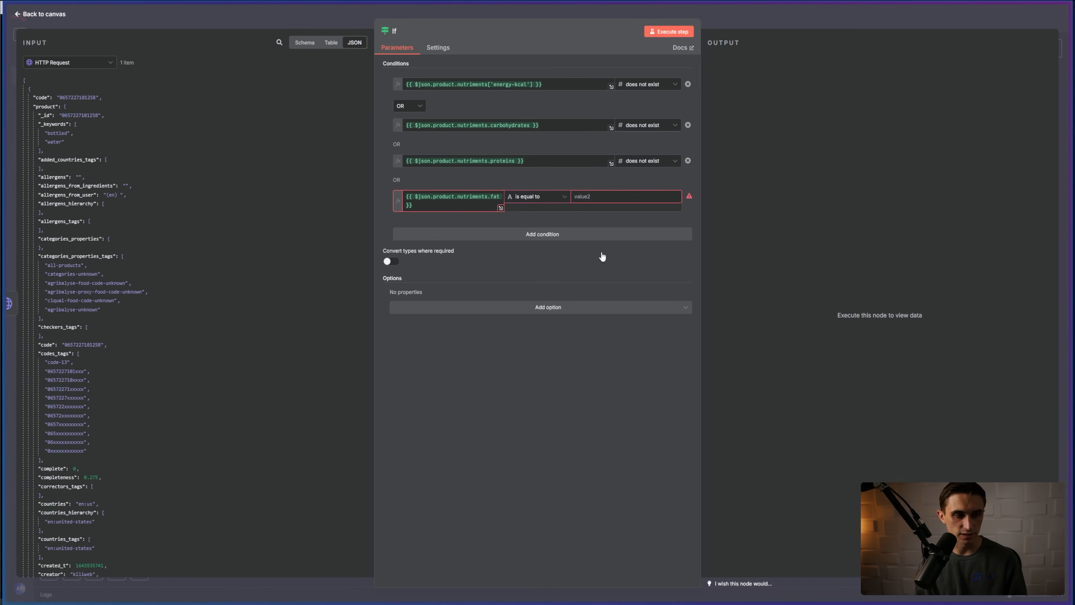
Step: Add a fifth If condition using {{ $json.product.product_name }} from the Calorie Tracker page and set it to String does not exist
{"action": "left_click", "coordinate": [539, 229]}
{"action": "left_click", "coordinate": [36, 115]}
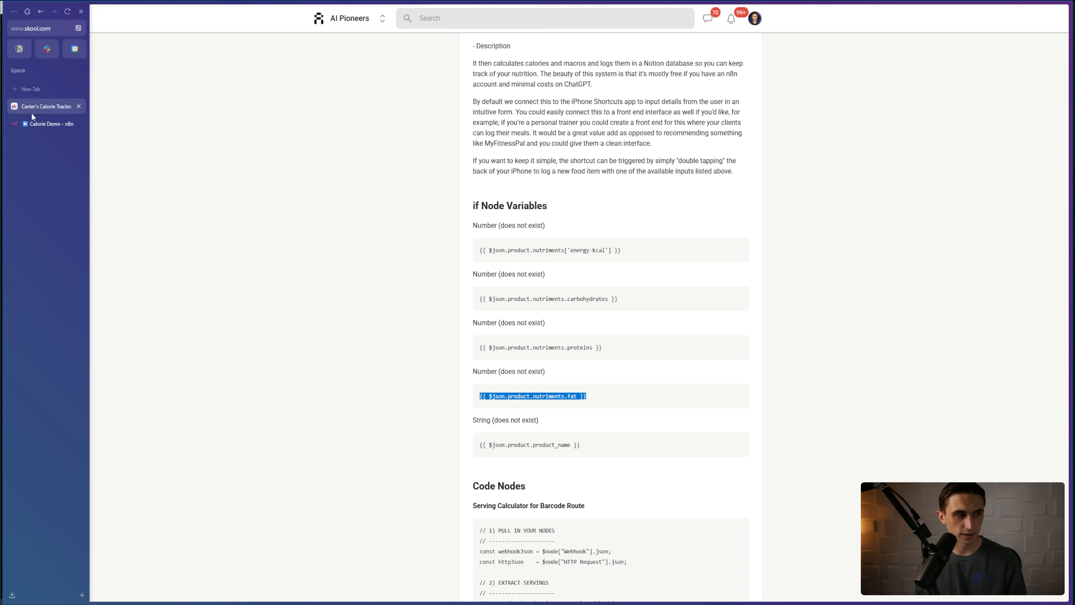
{"action": "left_click", "coordinate": [580, 445]}
{"action": "left_click_drag", "start_coordinate": [580, 444], "coordinate": [484, 442]}
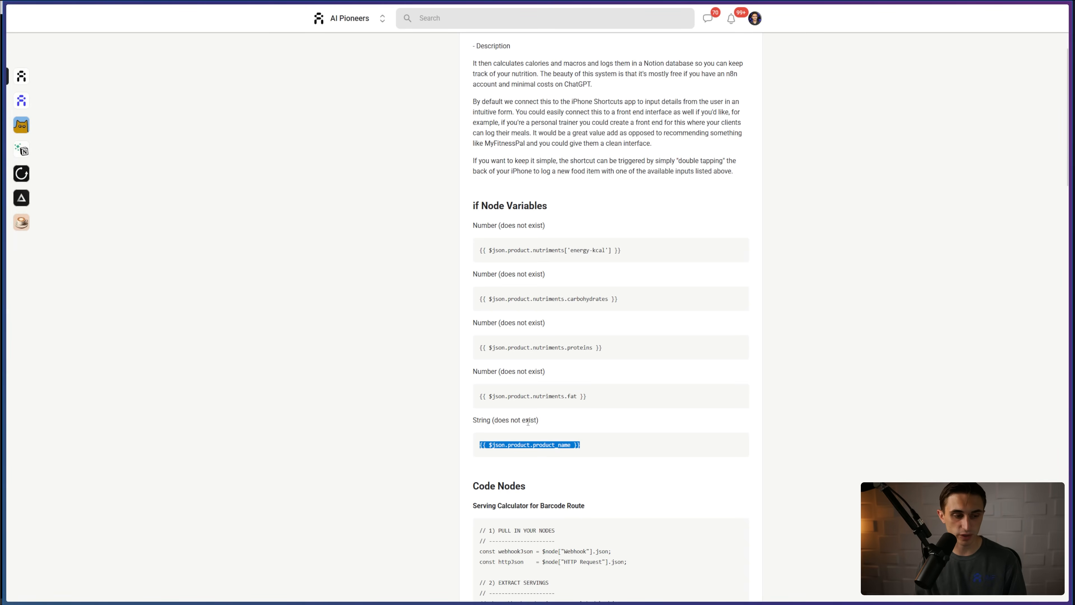
{"action": "left_click", "coordinate": [30, 124]}
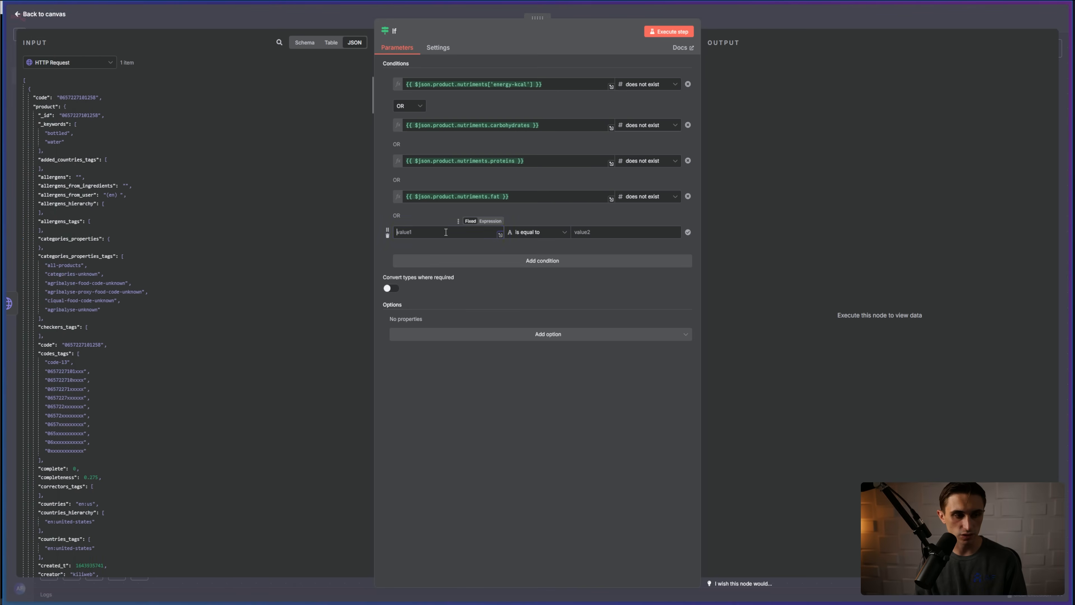
{"action": "type", "text": "{{ $json.product.product_name }}"}
{"action": "left_click", "coordinate": [546, 233]}
{"action": "mouse_move", "coordinate": [559, 259]}
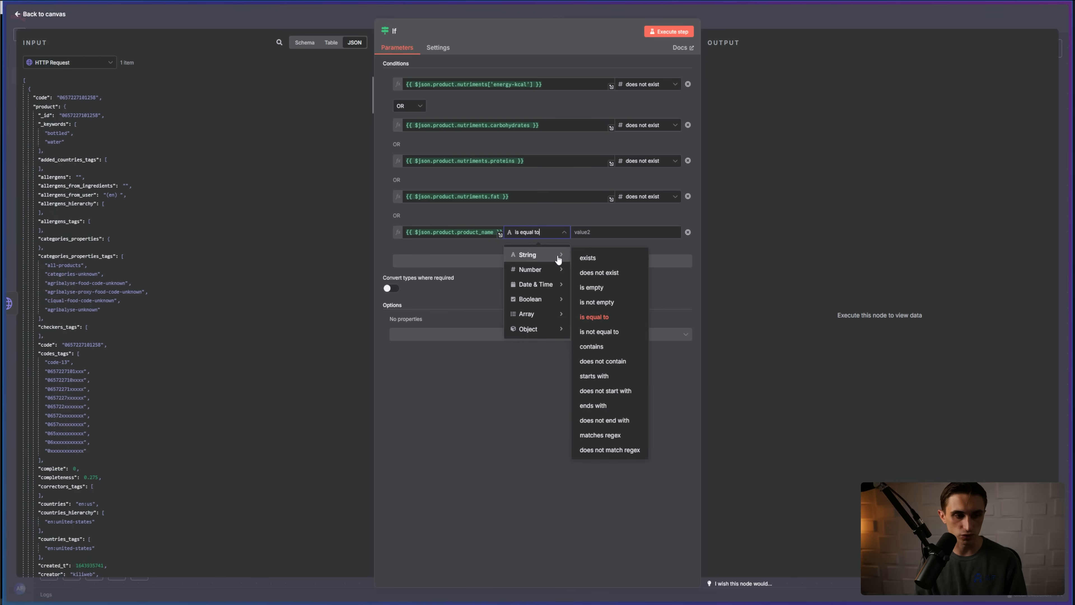
{"action": "left_click", "coordinate": [598, 273]}
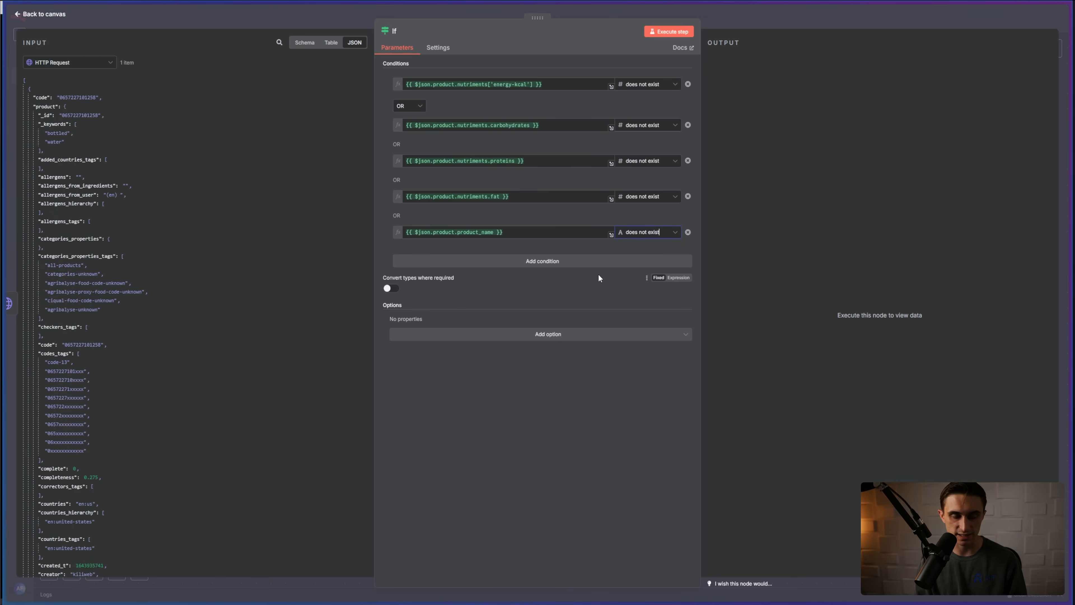
Step: Return to the workflow canvas and execute the If node
{"action": "left_click", "coordinate": [51, 14]}
{"action": "mouse_move", "coordinate": [676, 221]}
{"action": "left_click", "coordinate": [653, 174]}
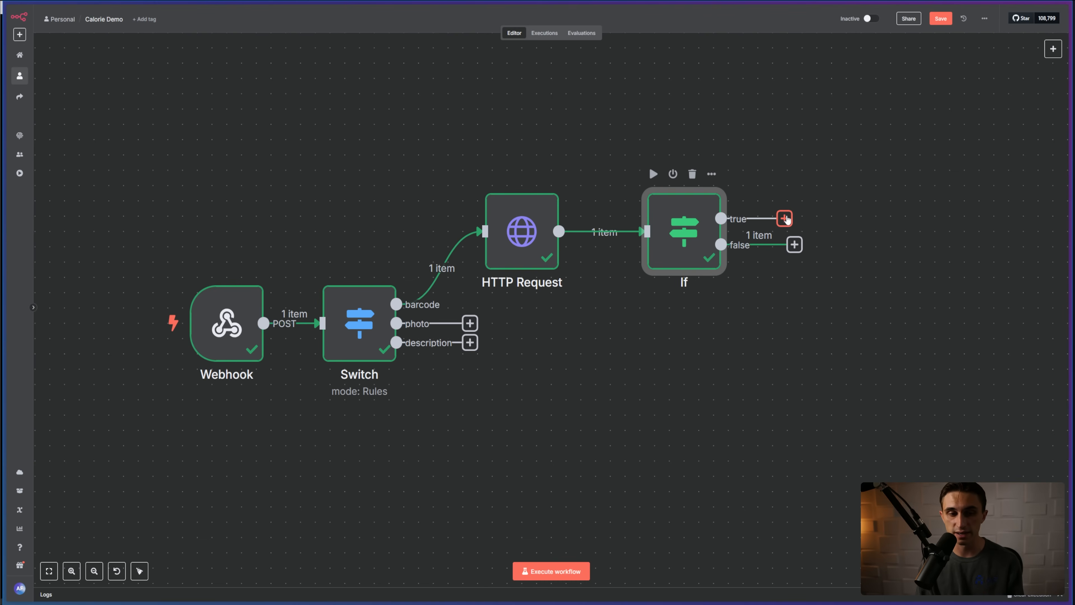
Step: Add a Code node to the If node's false output and delete its default JavaScript
{"action": "left_click", "coordinate": [795, 246]}
{"action": "type", "text": "code"}
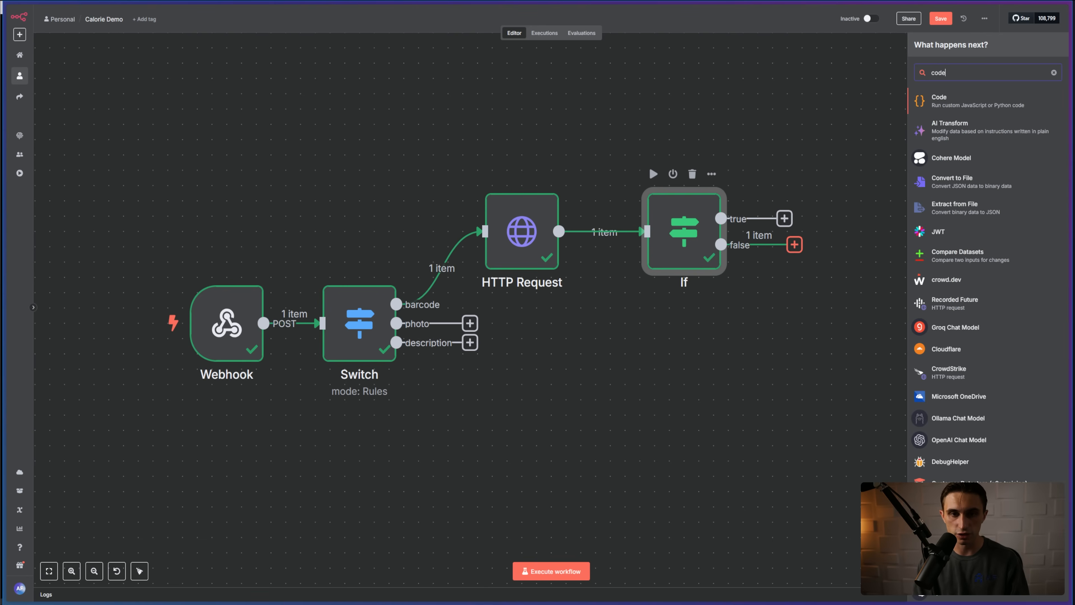
{"action": "left_click", "coordinate": [968, 100]}
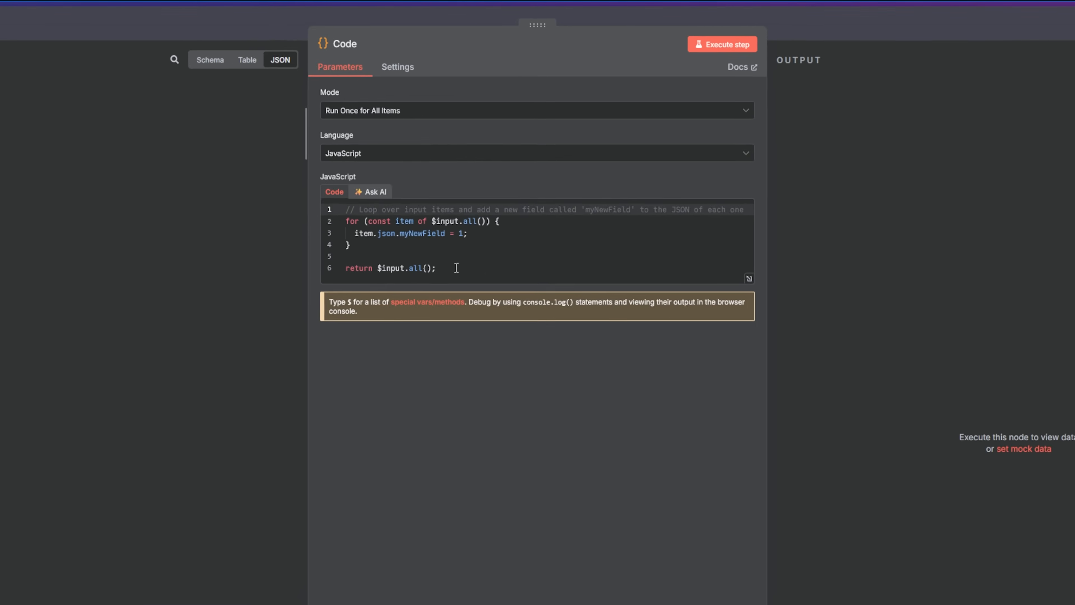
{"action": "left_click_drag", "start_coordinate": [457, 267], "coordinate": [315, 205]}
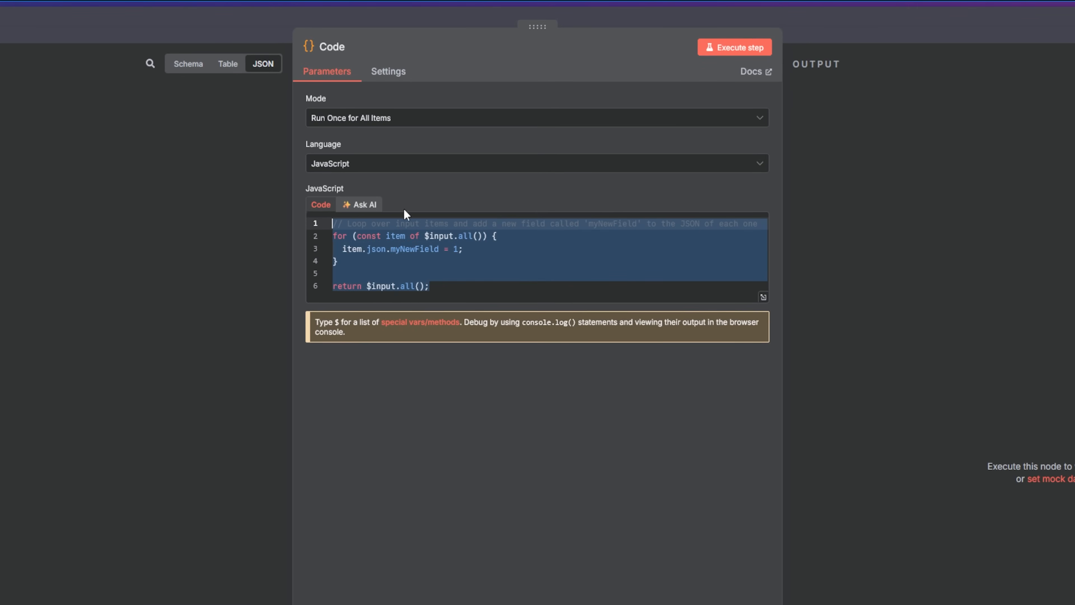
{"action": "key", "text": "BackSpace"}
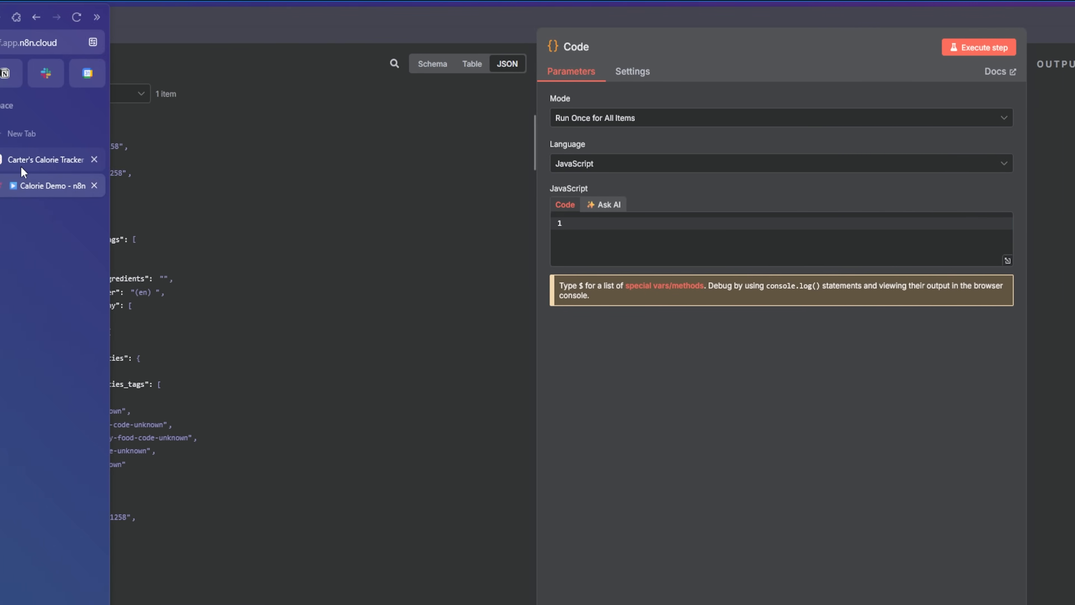
Step: Copy the Serving Calculator for Barcode Route code from the Calorie Tracker page into the Code node's JavaScript editor
{"action": "left_click", "coordinate": [43, 163]}
{"action": "scroll", "coordinate": [673, 475], "scroll_direction": "down", "scroll_amount": 5}
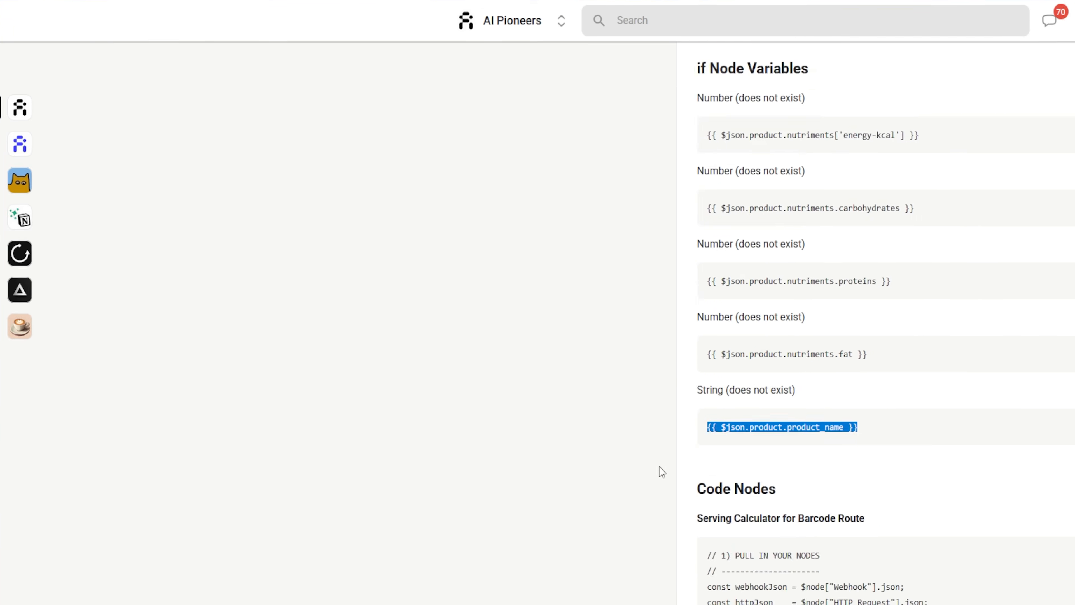
{"action": "left_click_drag", "start_coordinate": [705, 549], "coordinate": [878, 547]}
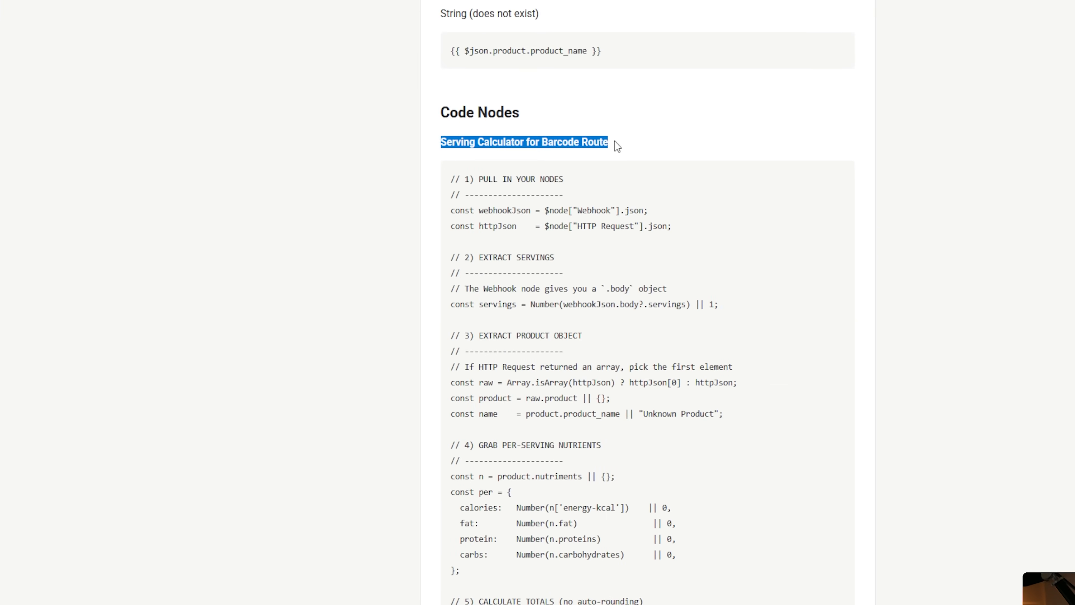
{"action": "left_click", "coordinate": [593, 161]}
{"action": "left_click_drag", "start_coordinate": [454, 181], "coordinate": [520, 387]}
{"action": "scroll", "coordinate": [641, 392], "scroll_direction": "down", "scroll_amount": 20}
{"action": "scroll", "coordinate": [630, 394], "scroll_direction": "down", "scroll_amount": 4}
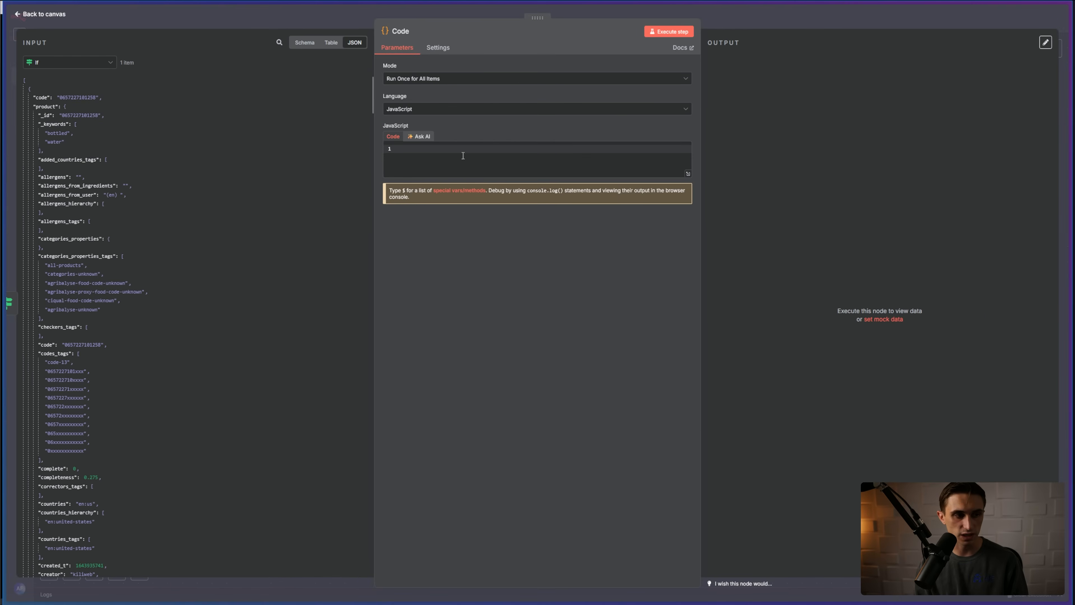
{"action": "key", "text": "ctrl+v"}
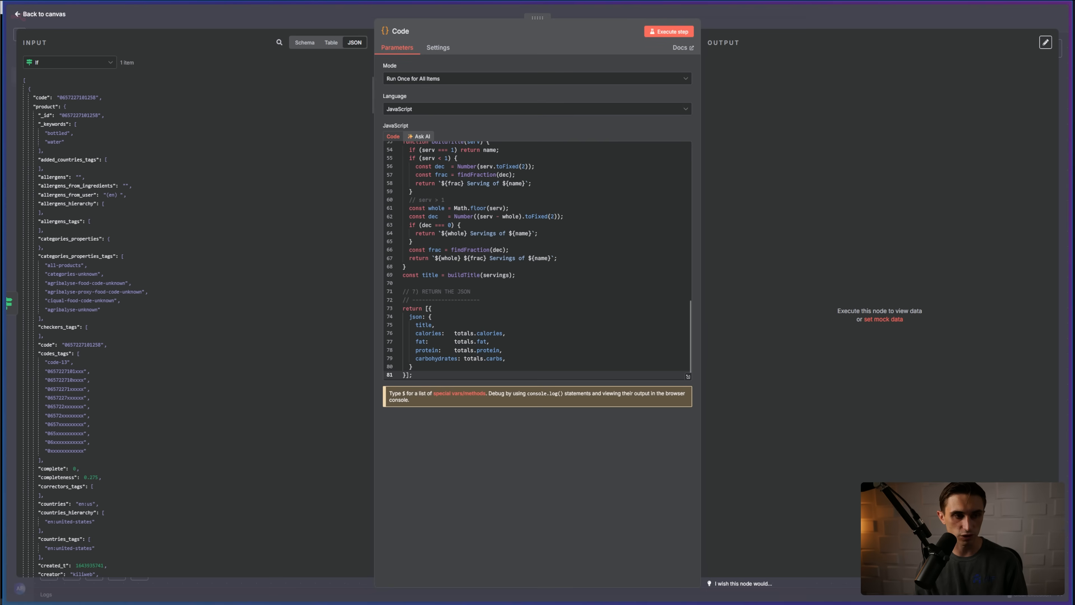
Step: Execute the Code node and check the title, calories and macro fields in its output
{"action": "left_click", "coordinate": [685, 33]}
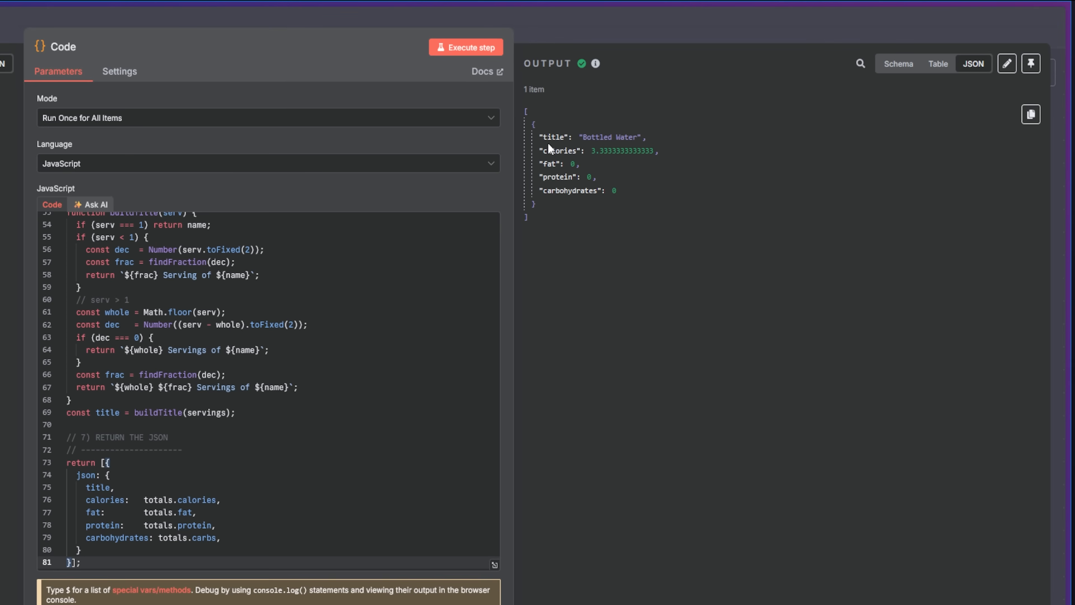
{"action": "left_click_drag", "start_coordinate": [549, 138], "coordinate": [561, 177]}
{"action": "left_click_drag", "start_coordinate": [547, 191], "coordinate": [605, 191]}
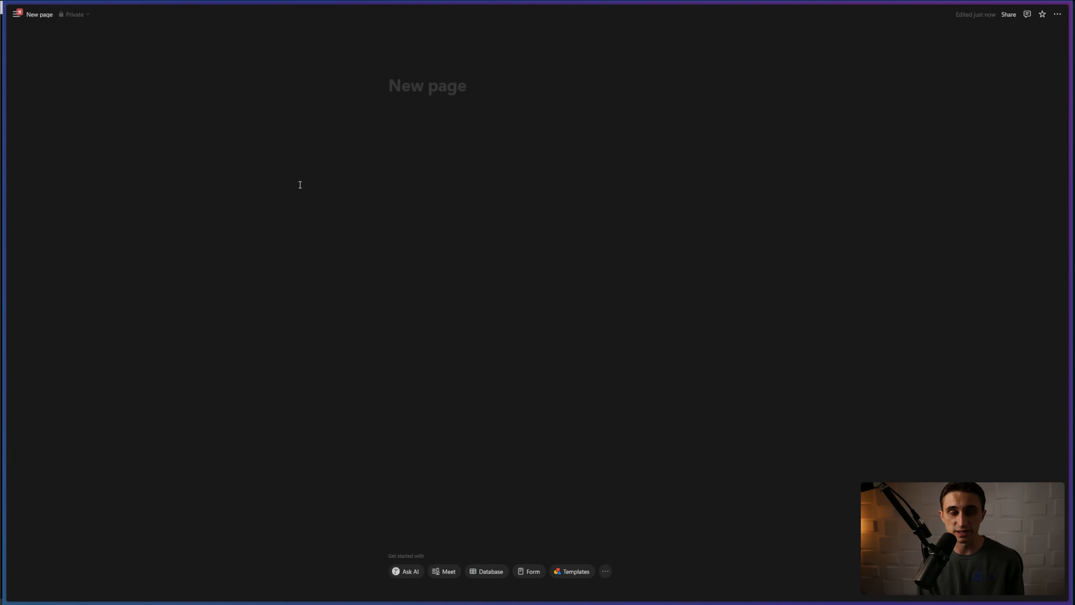
Step: In Notion, title the new page Calorie Demo and create an empty database named Calorie Demo
{"action": "left_click", "coordinate": [467, 93]}
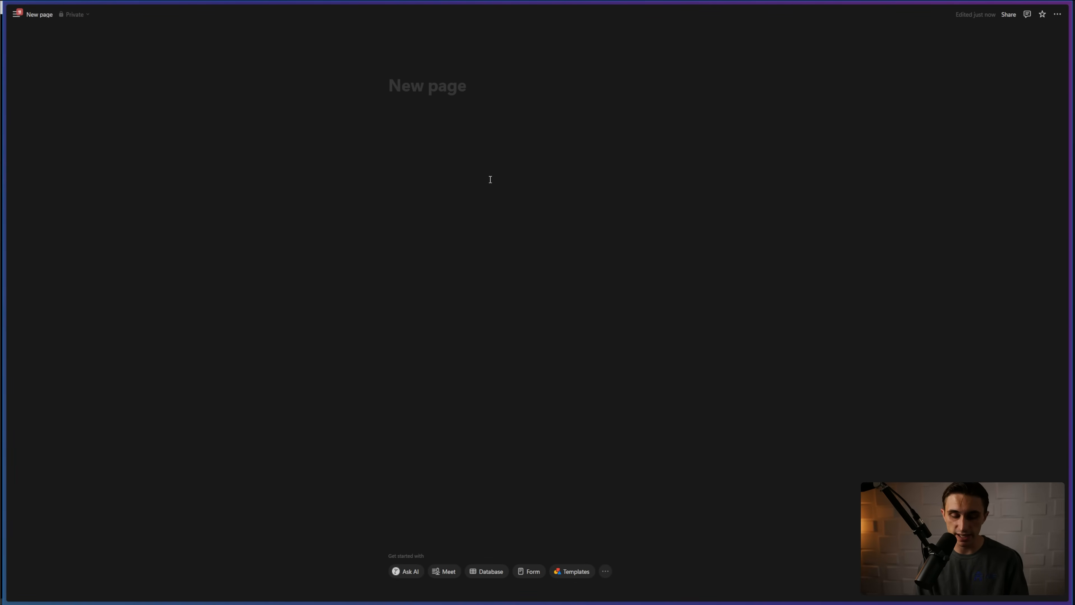
{"action": "type", "text": "Calorie Demo"}
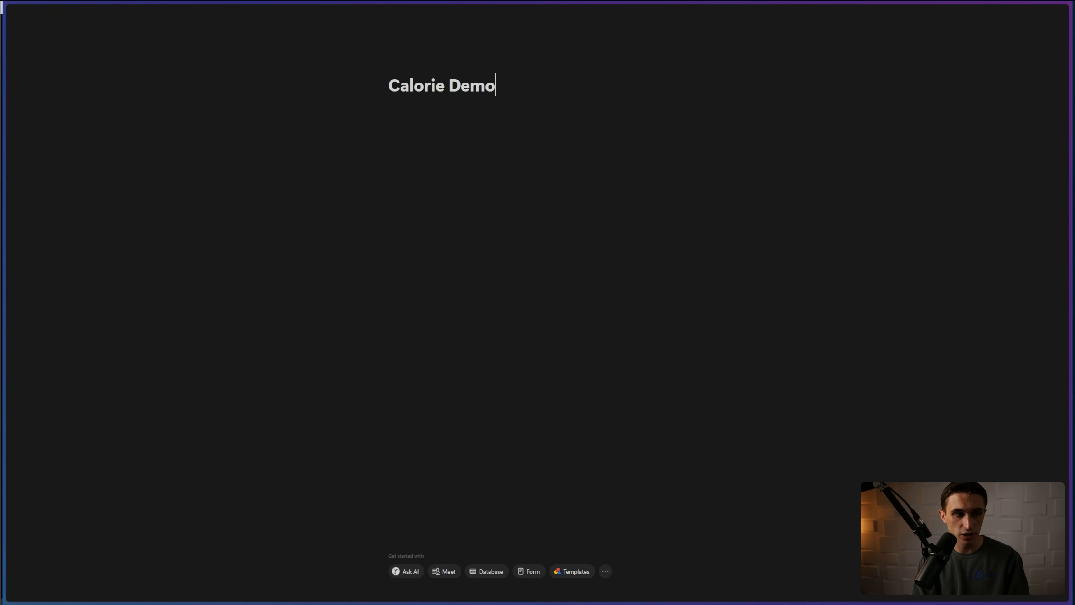
{"action": "left_click", "coordinate": [486, 572]}
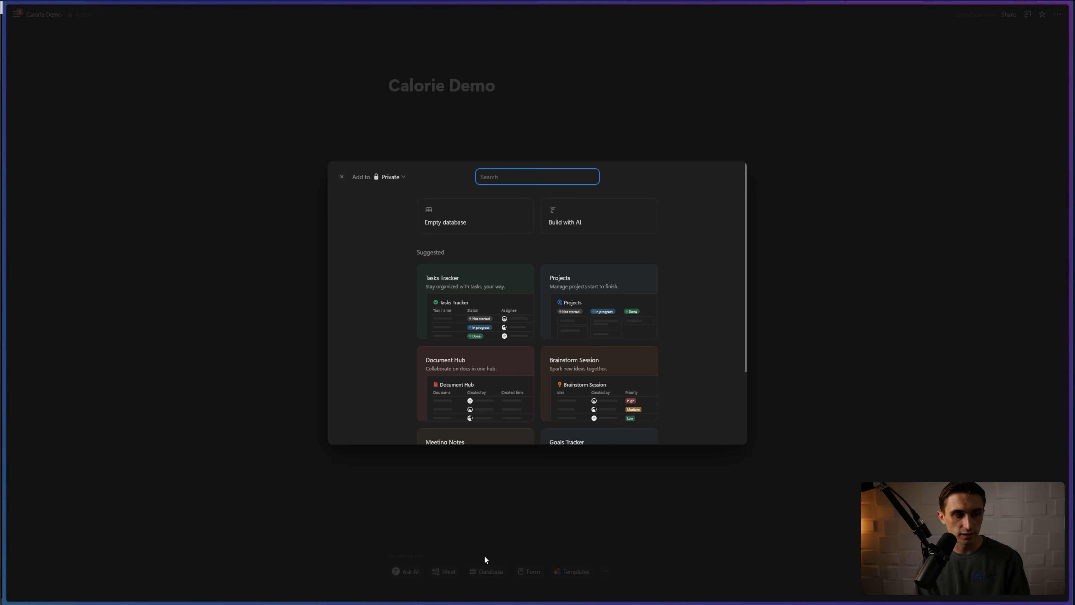
{"action": "left_click", "coordinate": [510, 229]}
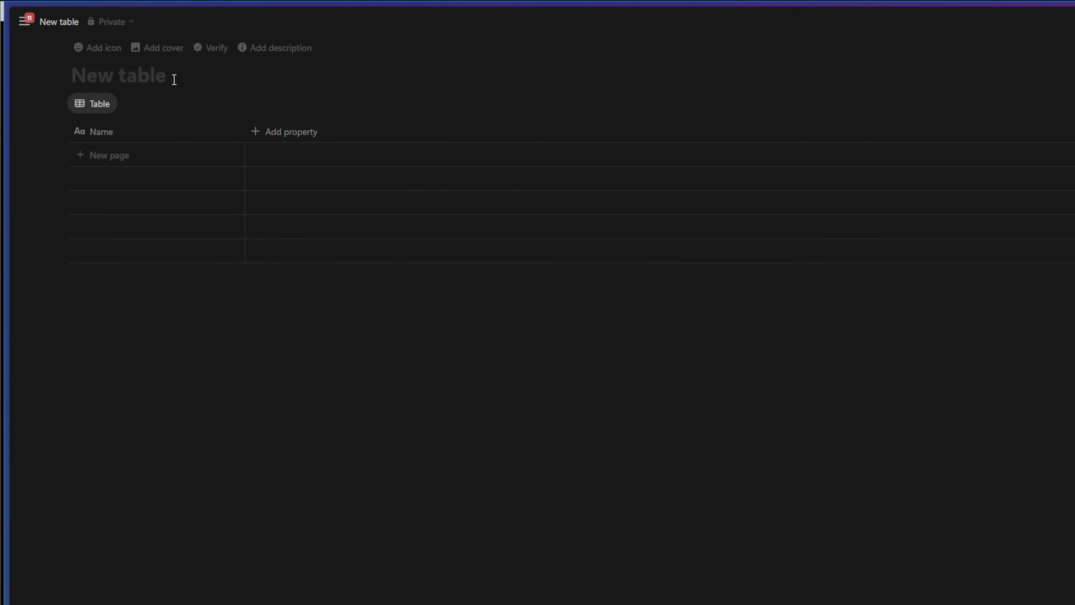
{"action": "type", "text": "Calorie D"}
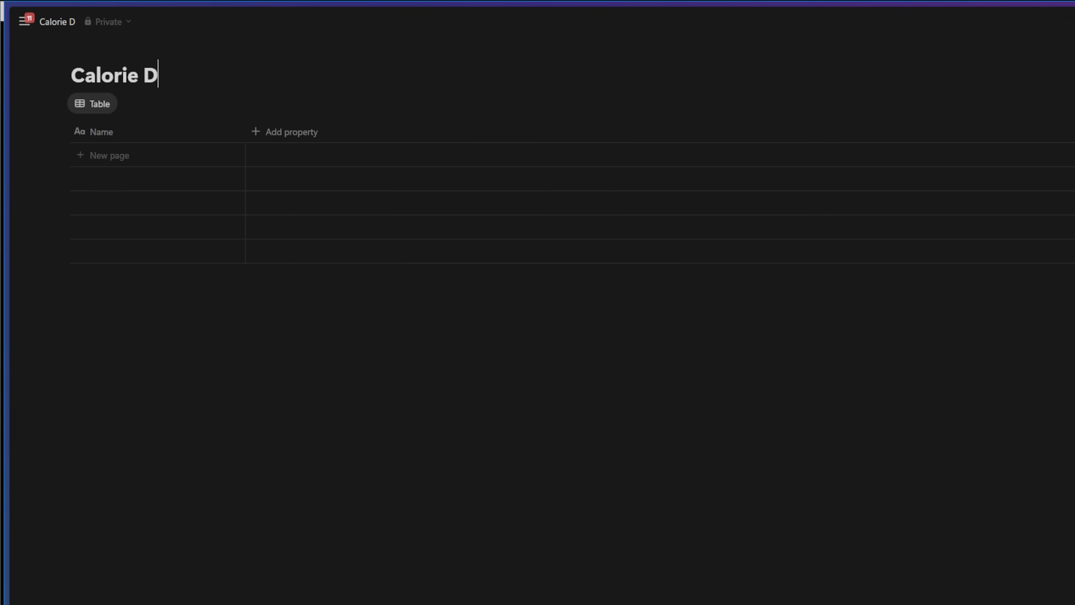
{"action": "type", "text": "emo"}
Step: Rename the database's Name property to Food
{"action": "left_click", "coordinate": [141, 135]}
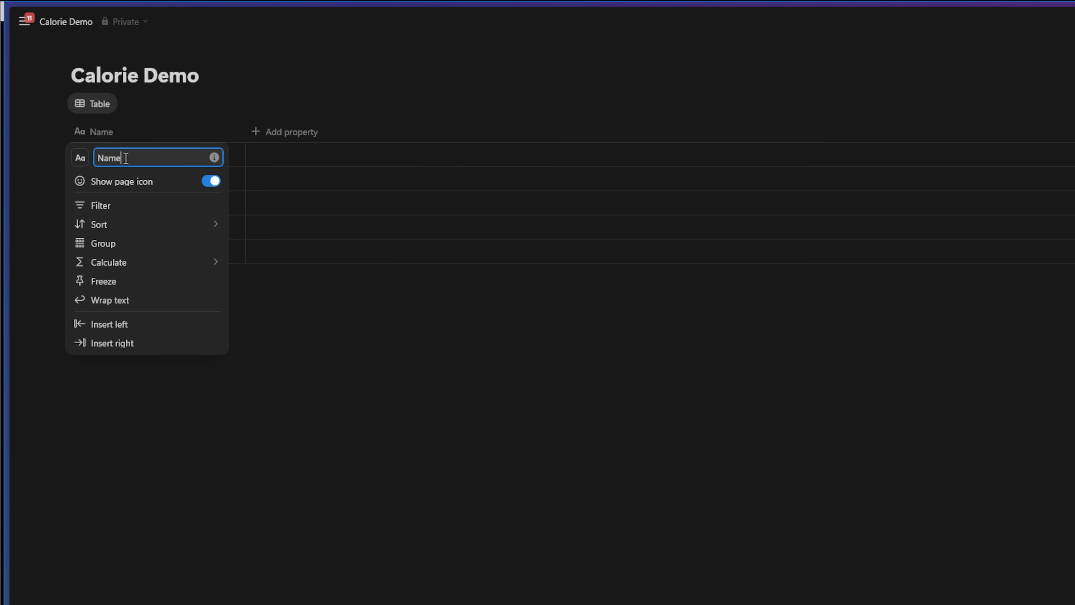
{"action": "type", "text": "Food"}
{"action": "key", "text": "Return"}
Step: Add a Number property to the database and name it Calories
{"action": "left_click", "coordinate": [190, 134]}
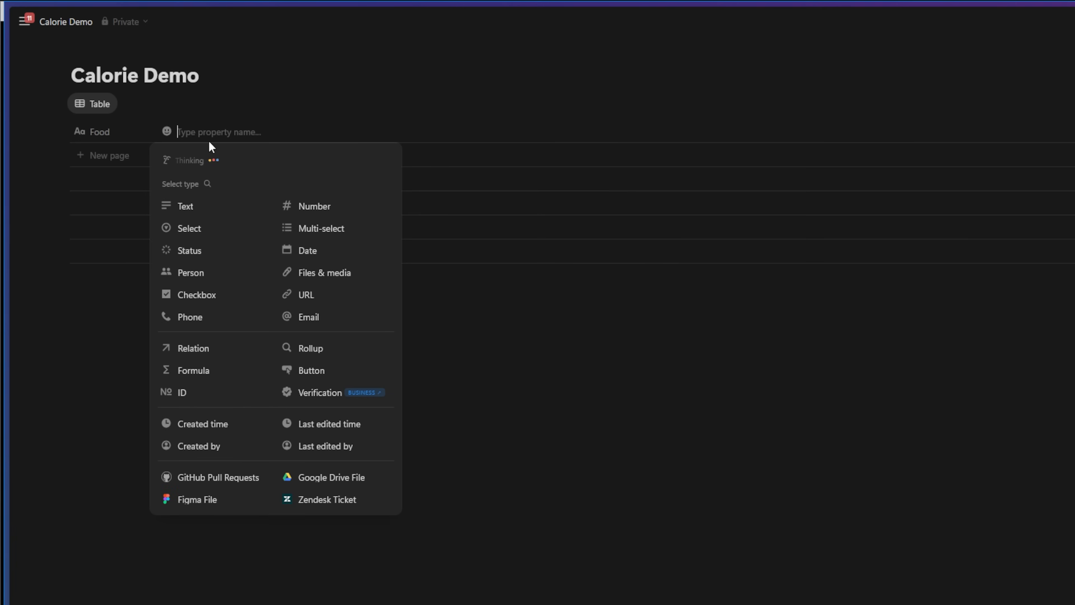
{"action": "left_click", "coordinate": [207, 184]}
{"action": "type", "text": "numbe"}
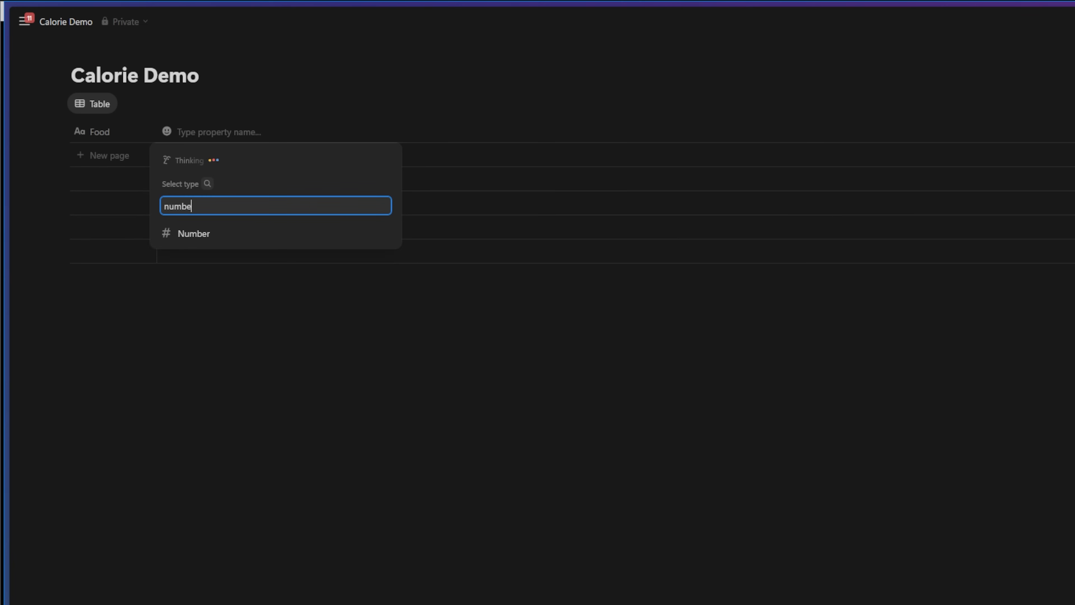
{"action": "left_click", "coordinate": [205, 234]}
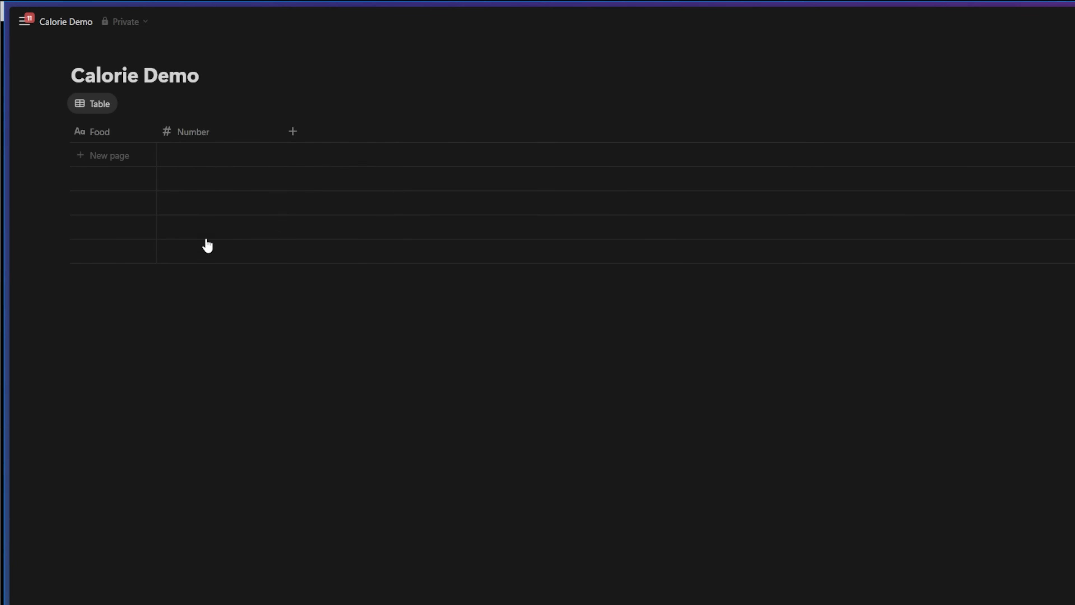
{"action": "left_click", "coordinate": [205, 135]}
{"action": "left_click_drag", "start_coordinate": [218, 156], "coordinate": [157, 156]}
{"action": "type", "text": "Calori"}
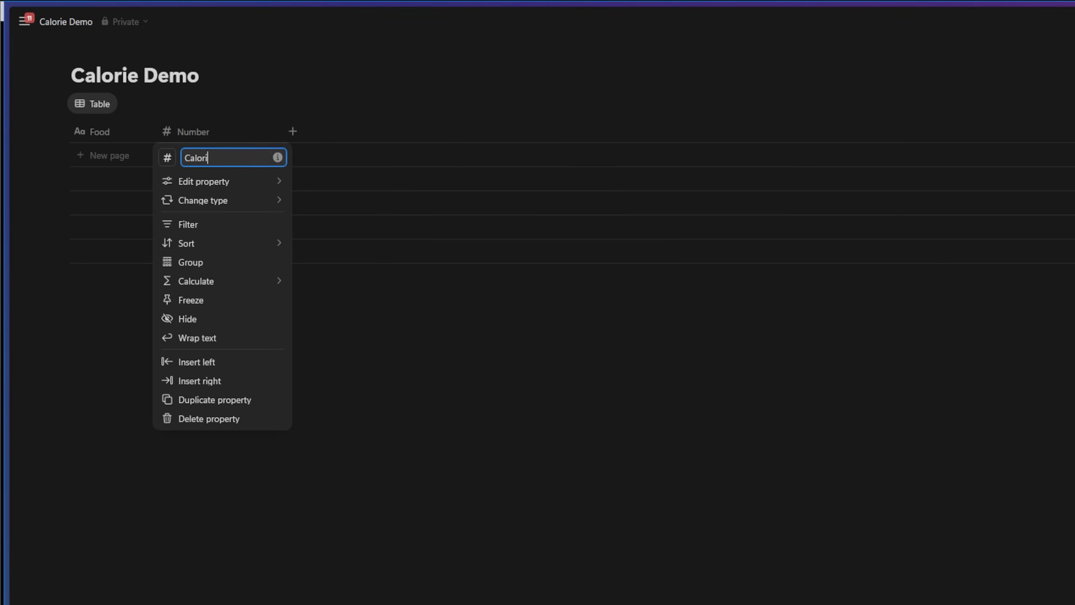
{"action": "type", "text": "es"}
{"action": "key", "text": "Return"}
Step: Add another Number property to the database and name it Carbs (g)
{"action": "left_click", "coordinate": [296, 131]}
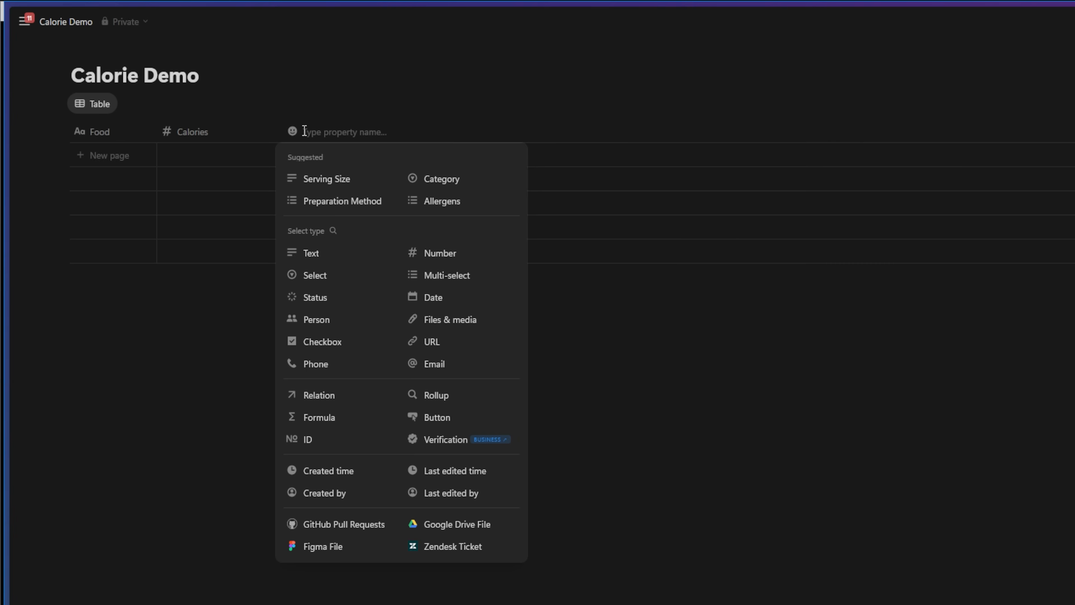
{"action": "left_click", "coordinate": [437, 259]}
{"action": "left_click", "coordinate": [335, 134]}
{"action": "key", "text": "ctrl+a"}
{"action": "type", "text": "Carbs"}
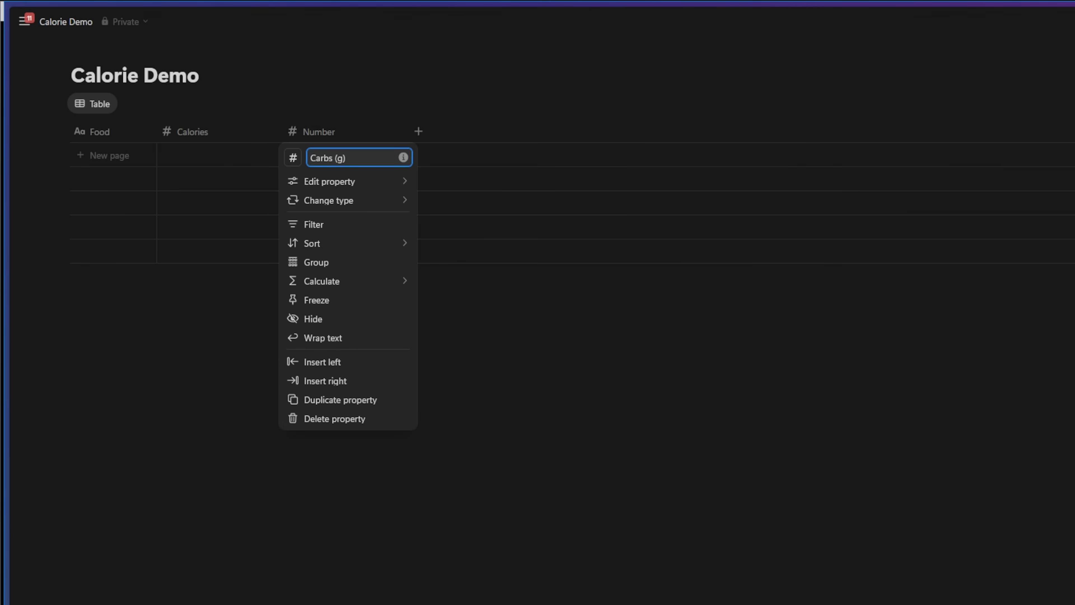
{"action": "left_click", "coordinate": [424, 96]}
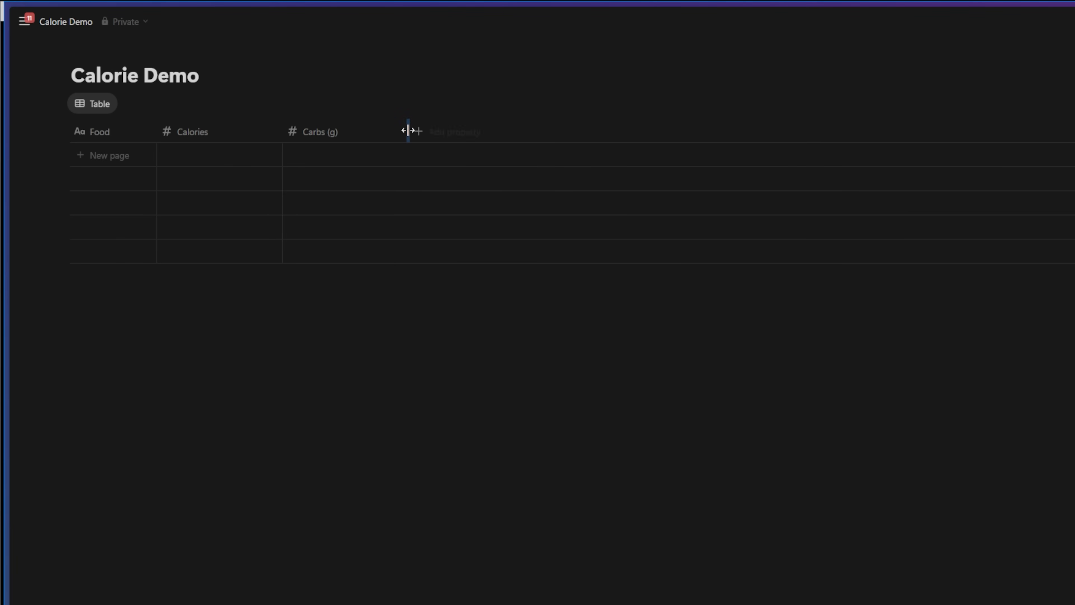
Step: Duplicate the Carbs (g) property and rename the copy Protein (g)
{"action": "left_click", "coordinate": [359, 136]}
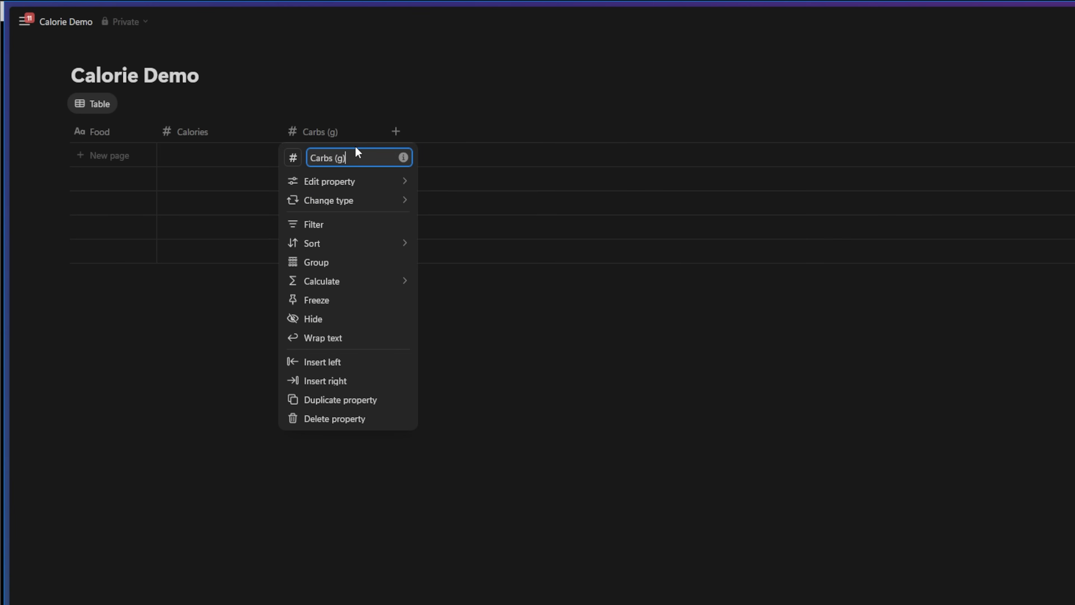
{"action": "left_click", "coordinate": [361, 399]}
{"action": "left_click", "coordinate": [444, 133]}
{"action": "double_click", "coordinate": [455, 159]}
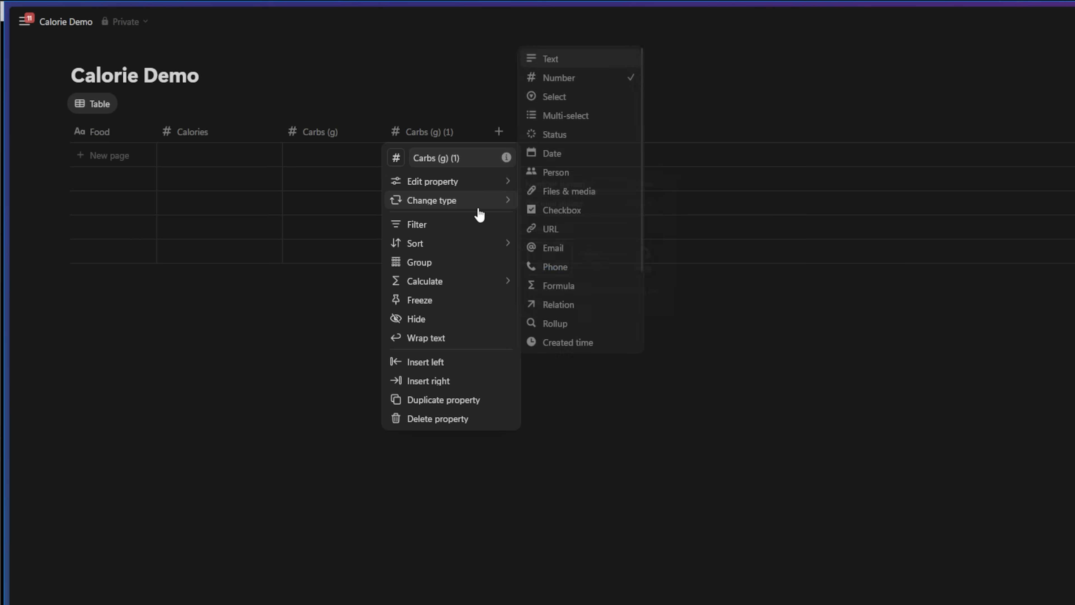
{"action": "key", "text": "BackSpace"}
{"action": "key", "text": "BackSpace"}
{"action": "double_click", "coordinate": [433, 158]}
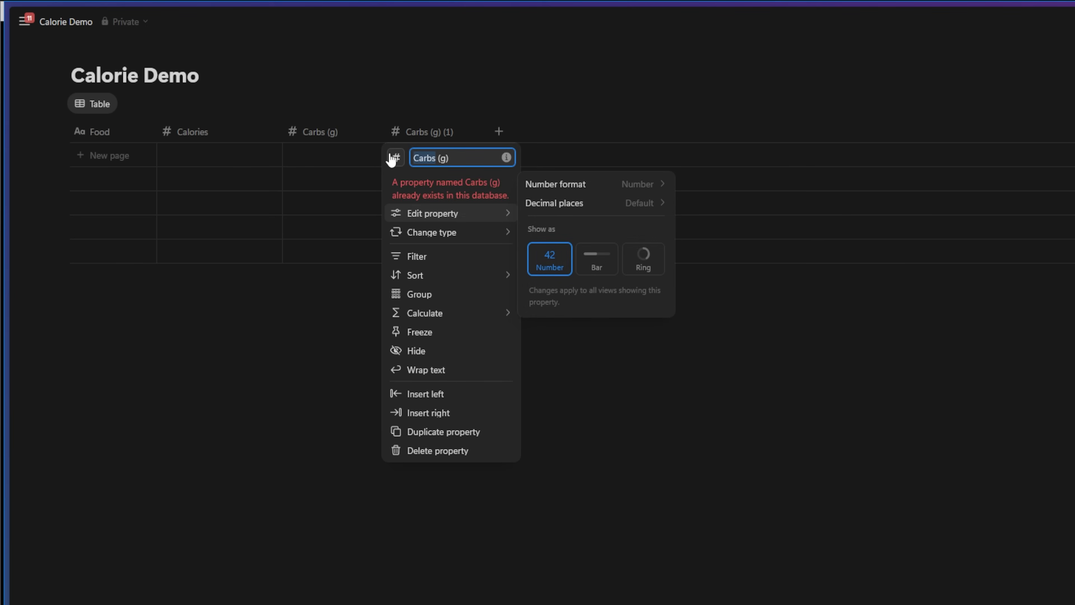
{"action": "type", "text": "Protein"}
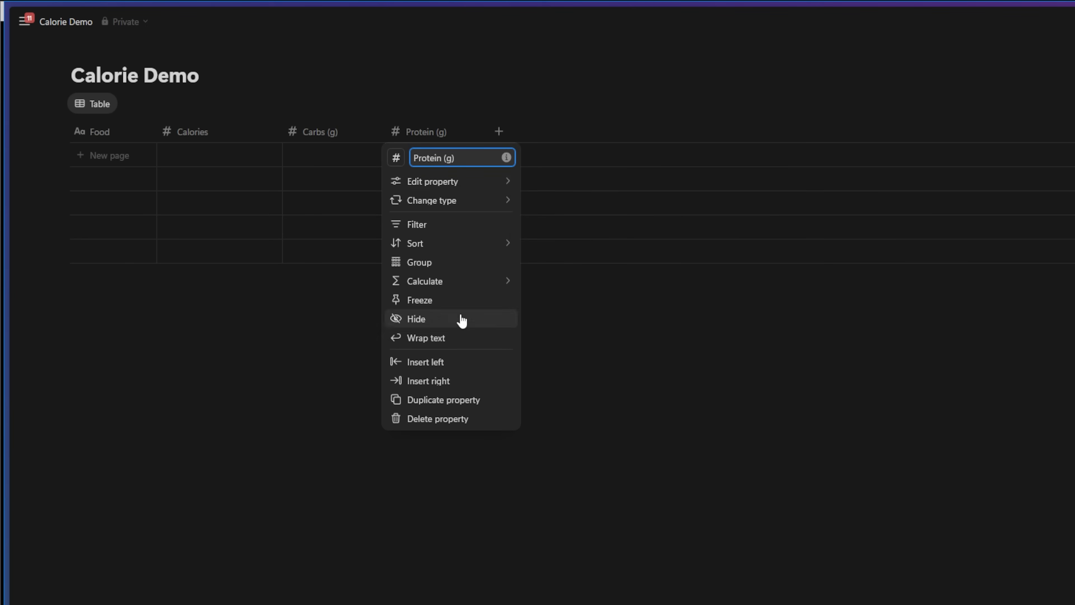
Step: Duplicate the Protein (g) property and rename the copy Fat (g)
{"action": "left_click", "coordinate": [454, 400]}
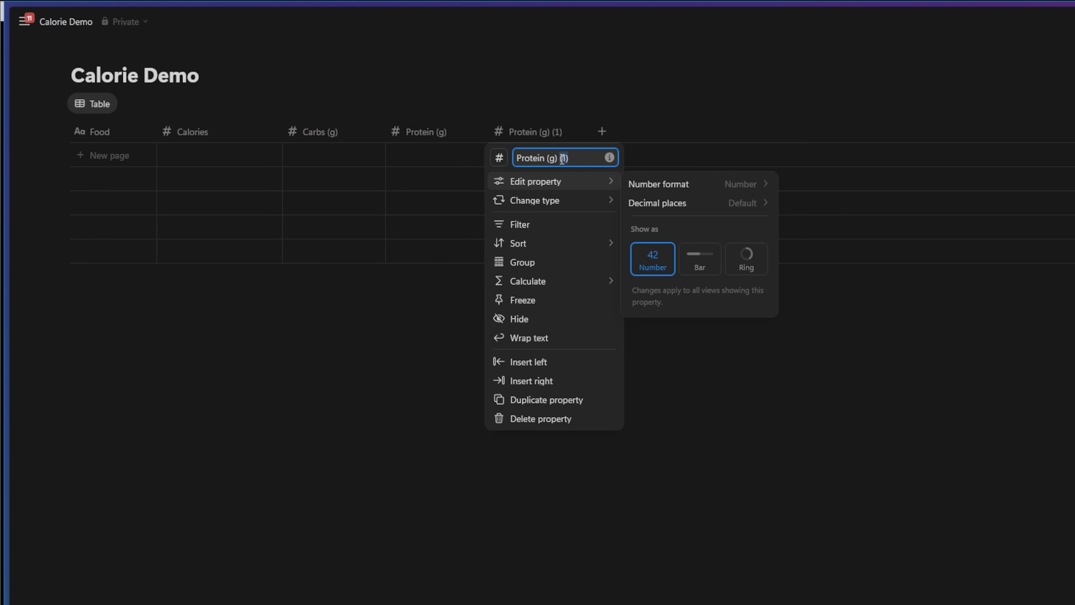
{"action": "key", "text": "BackSpace"}
{"action": "left_click_drag", "start_coordinate": [545, 157], "coordinate": [510, 157]}
{"action": "type", "text": "Fat (g"}
{"action": "left_click", "coordinate": [535, 96]}
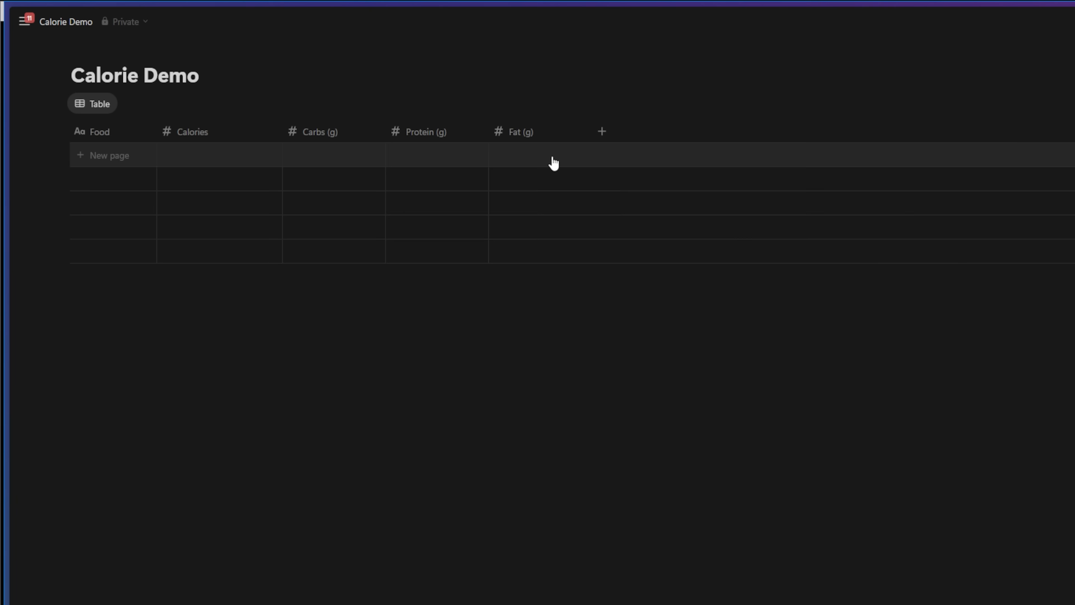
Step: Add a Date-type property named Date to the end of the Calorie Demo database
{"action": "left_click", "coordinate": [609, 137]}
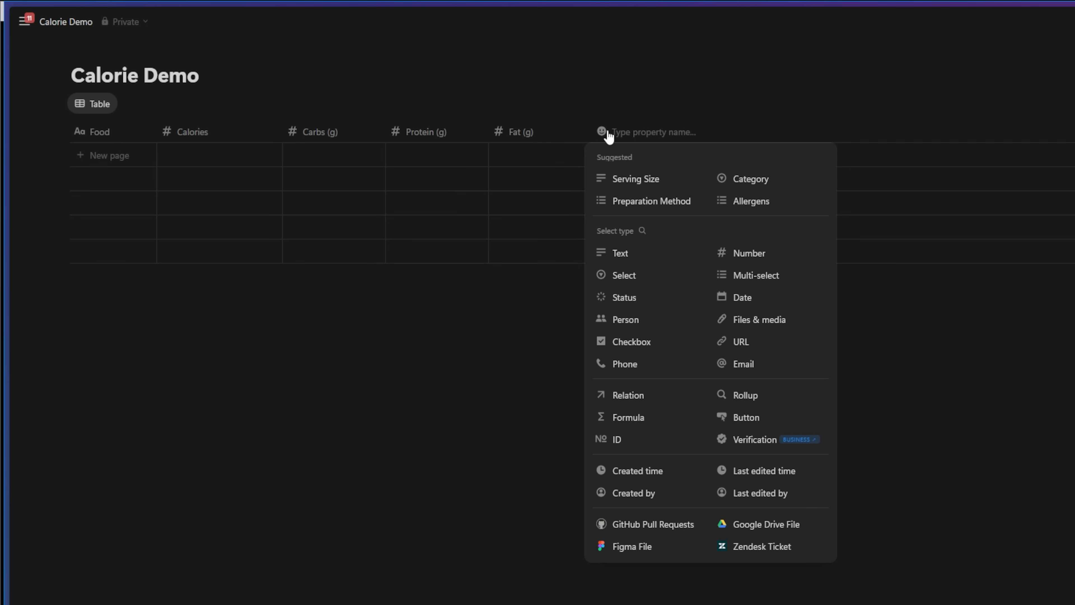
{"action": "type", "text": "Date"}
{"action": "left_click", "coordinate": [742, 298]}
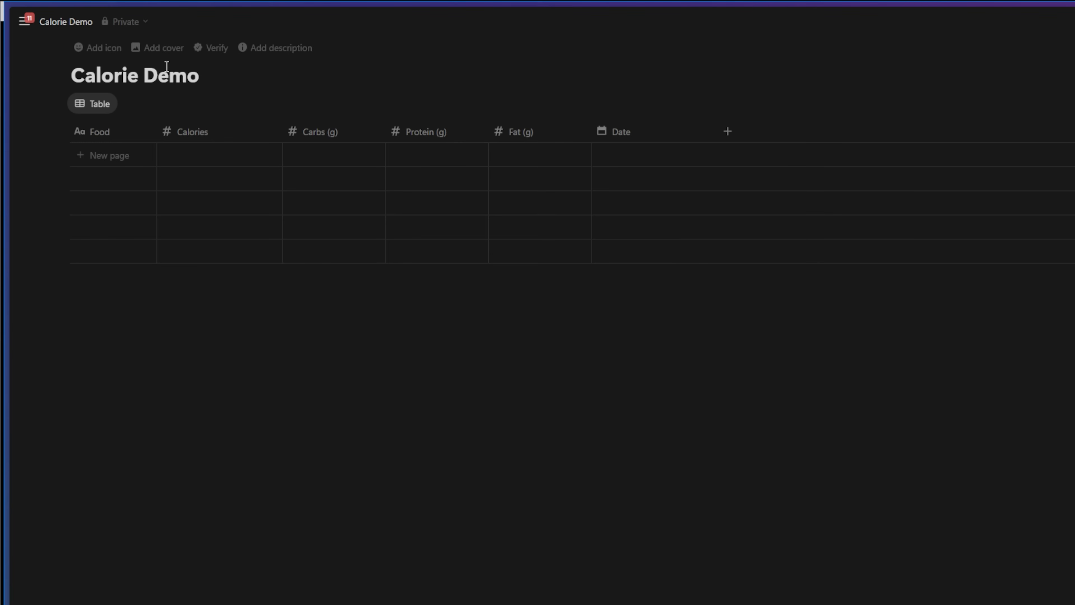
Step: Give the Calorie Demo database the green apple emoji as its icon
{"action": "left_click", "coordinate": [108, 50]}
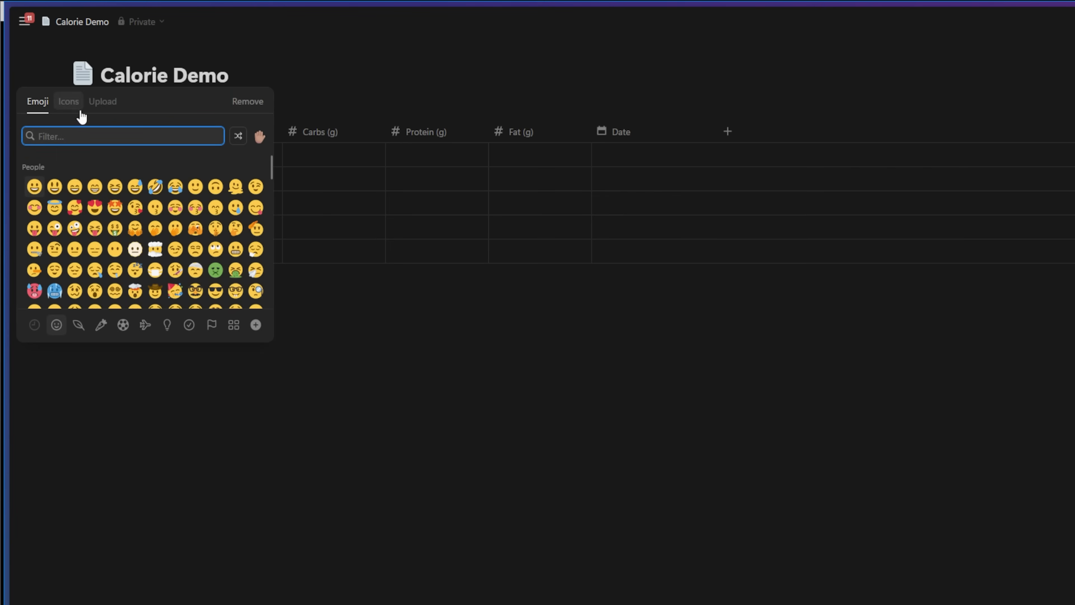
{"action": "type", "text": "apple"}
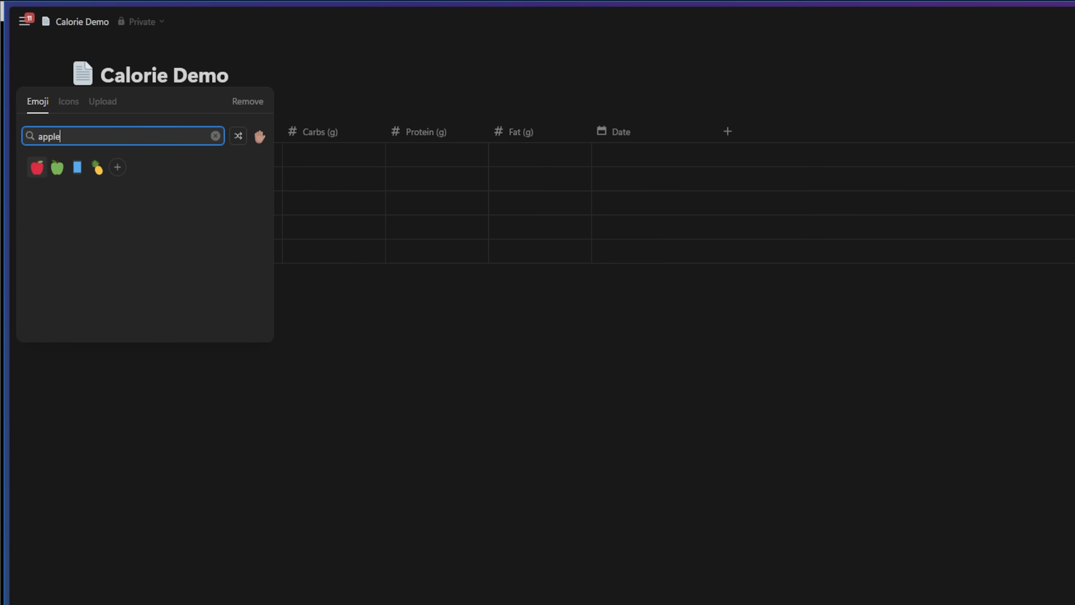
{"action": "left_click", "coordinate": [55, 168]}
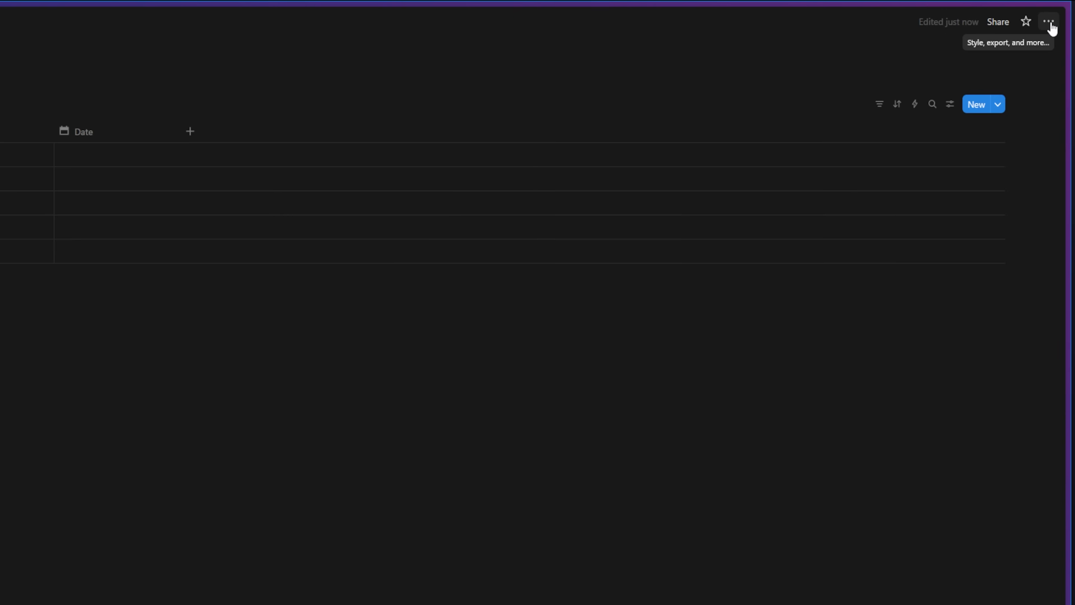
Step: Open Notion's page for developing or managing integrations from the database's connection settings
{"action": "left_click", "coordinate": [1049, 23]}
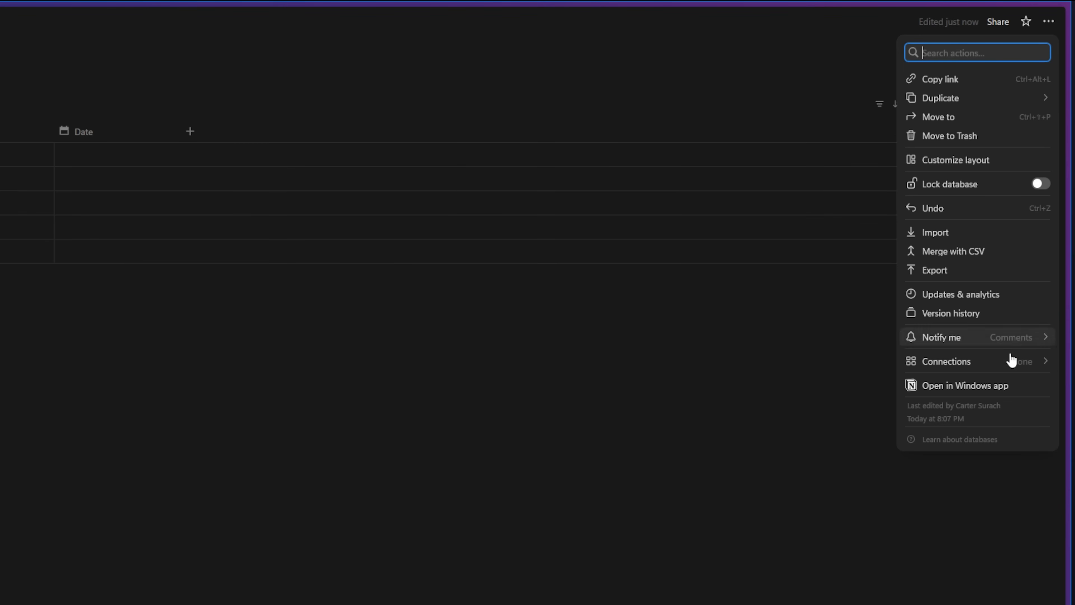
{"action": "mouse_move", "coordinate": [1010, 367]}
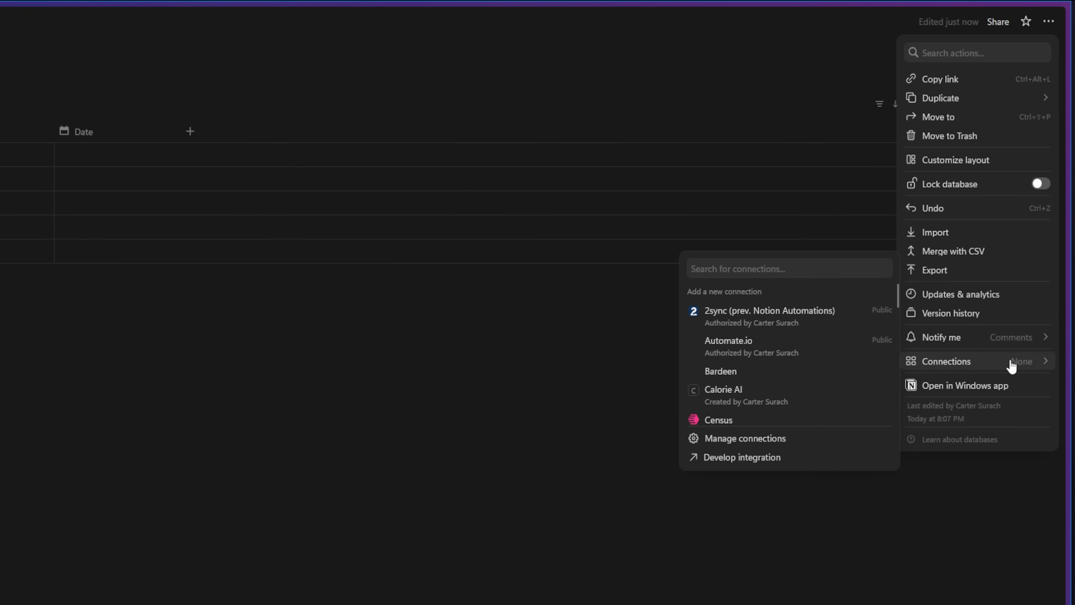
{"action": "left_click", "coordinate": [788, 444]}
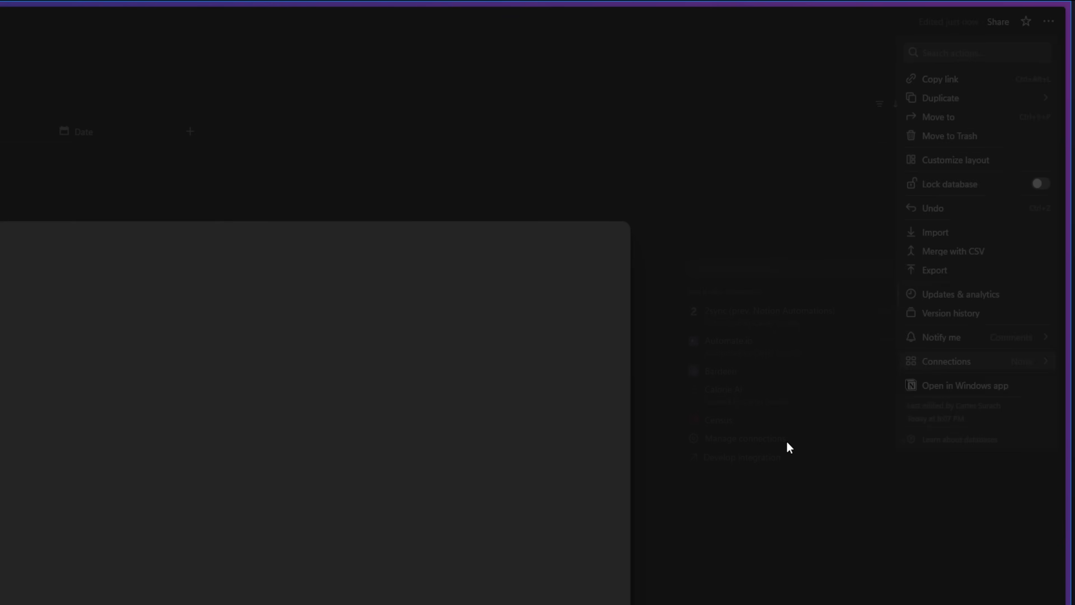
{"action": "scroll", "coordinate": [776, 254], "scroll_direction": "down", "scroll_amount": 1}
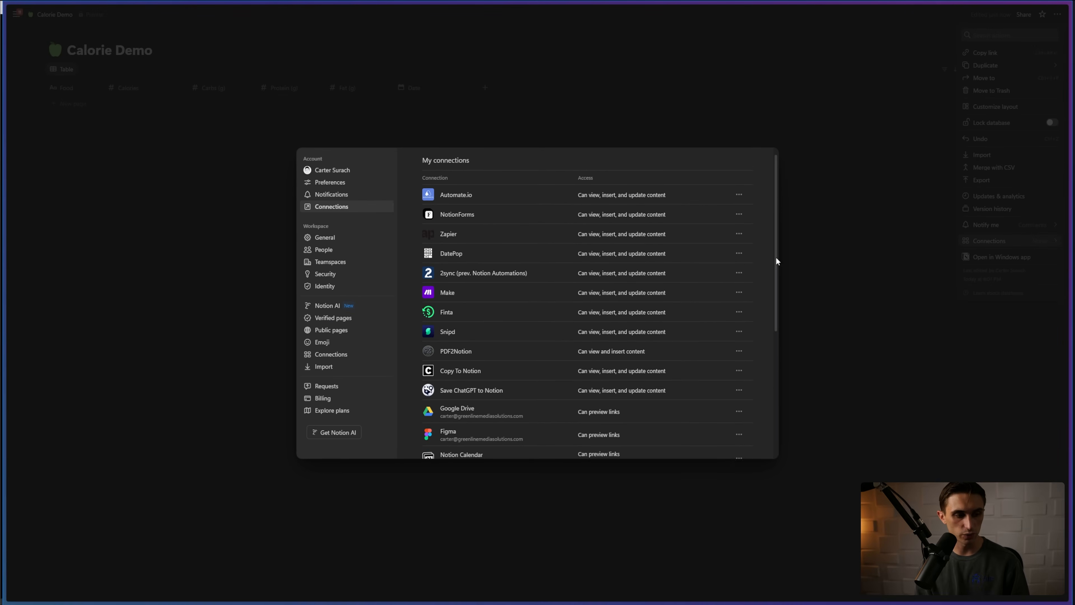
{"action": "scroll", "coordinate": [777, 261], "scroll_direction": "down", "scroll_amount": 10}
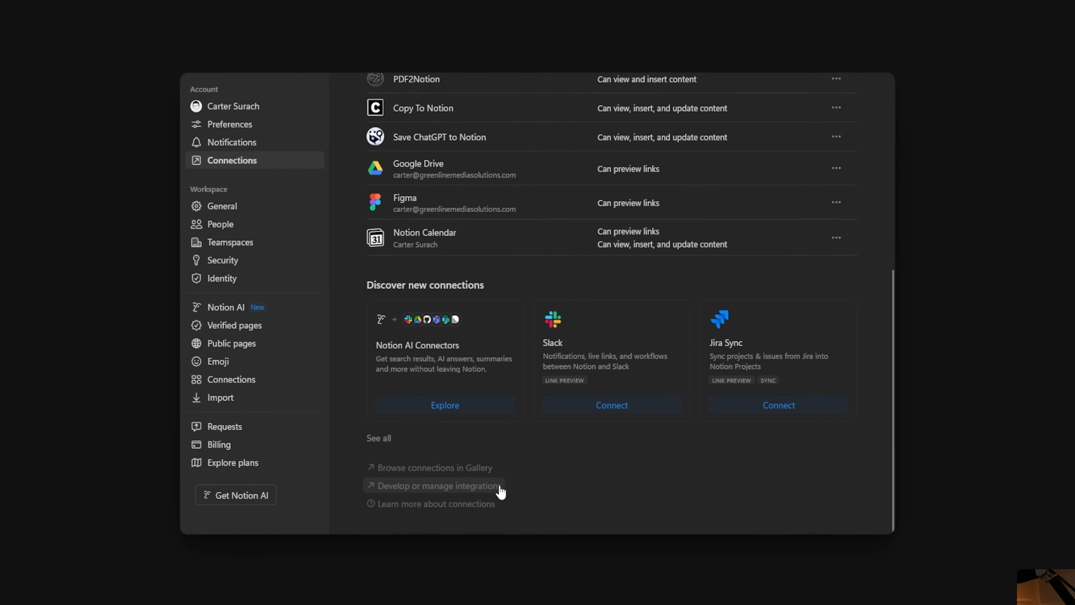
{"action": "left_click", "coordinate": [466, 488]}
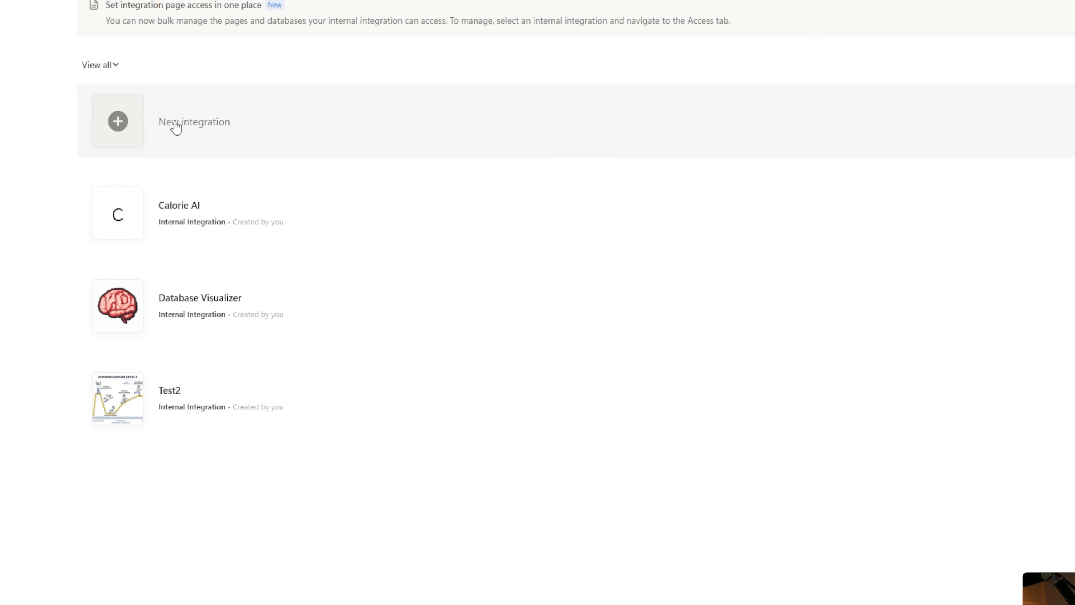
Step: Create an internal integration named Calorie Demo in the Humways workspace and save it
{"action": "left_click", "coordinate": [176, 127]}
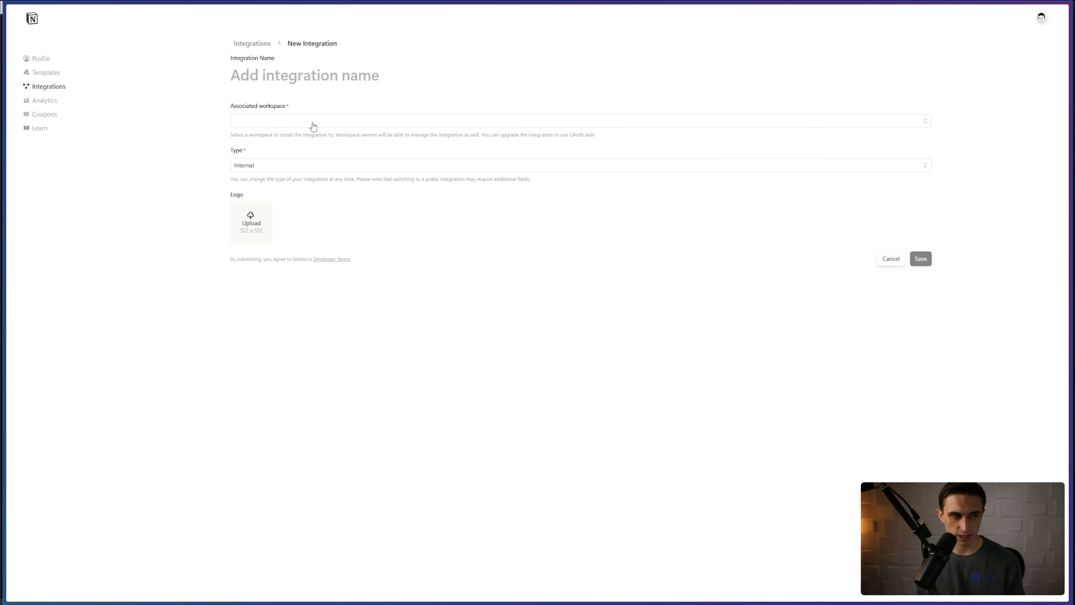
{"action": "type", "text": "Calorie Demo"}
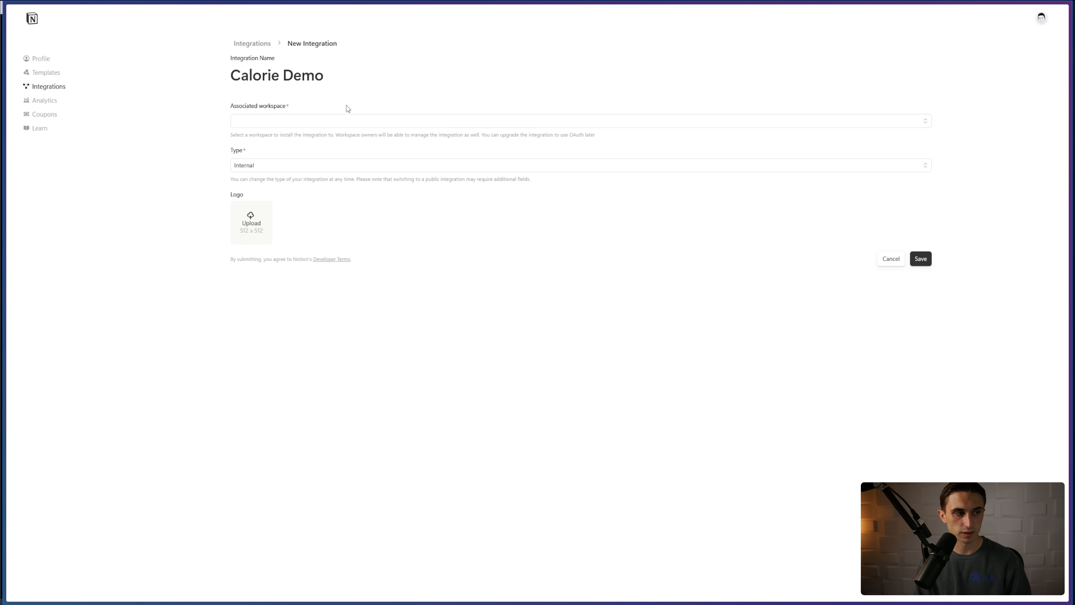
{"action": "left_click", "coordinate": [342, 122]}
{"action": "left_click", "coordinate": [304, 138]}
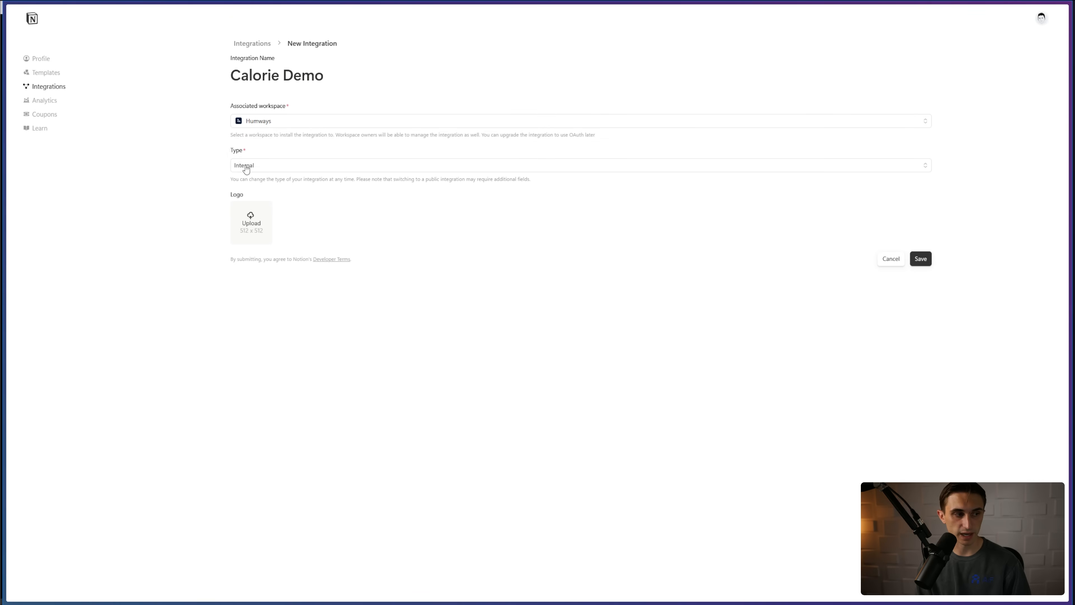
{"action": "left_click", "coordinate": [926, 261]}
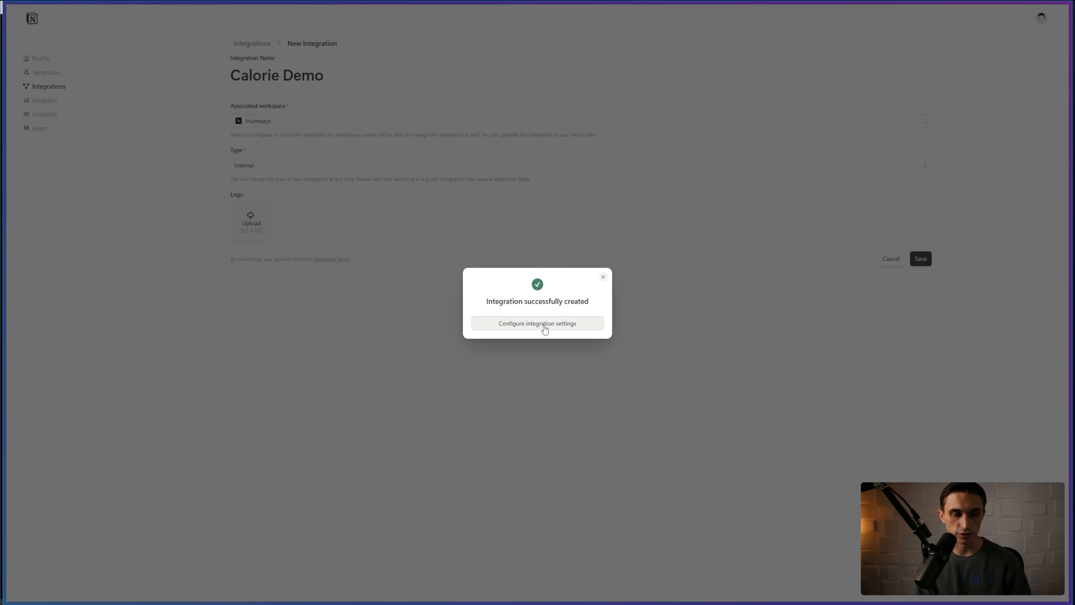
Step: Open the new integration's configuration, reveal its internal integration secret and copy it
{"action": "left_click", "coordinate": [545, 326]}
{"action": "left_click", "coordinate": [919, 256]}
{"action": "left_click", "coordinate": [918, 256]}
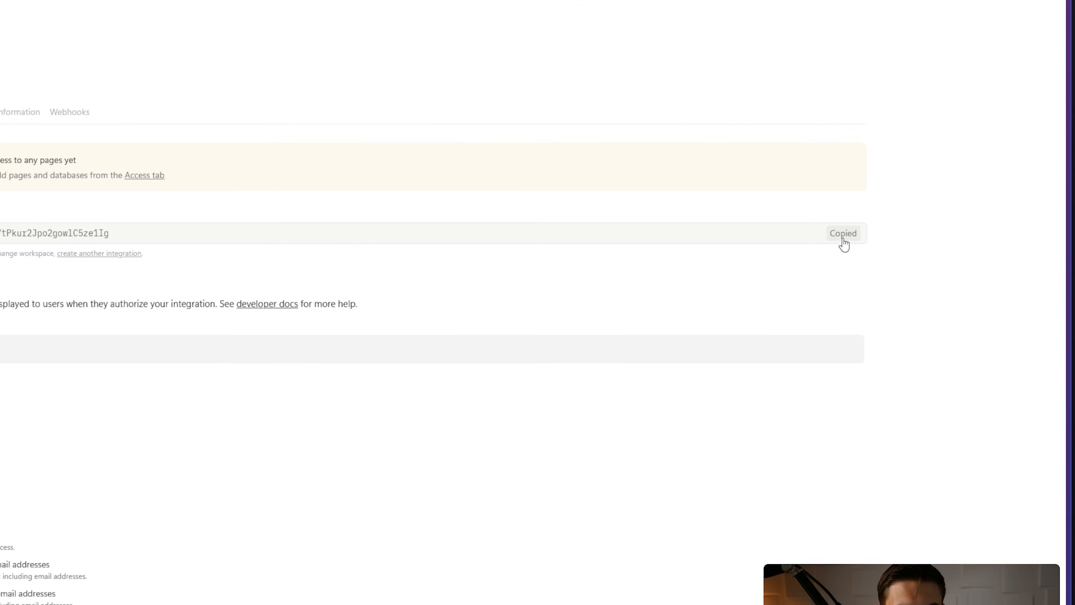
Step: Return to the Calorie Demo database and connect it to the Calorie Demo integration, confirming the access
{"action": "mouse_move", "coordinate": [13, 106]}
{"action": "left_click", "coordinate": [13, 142]}
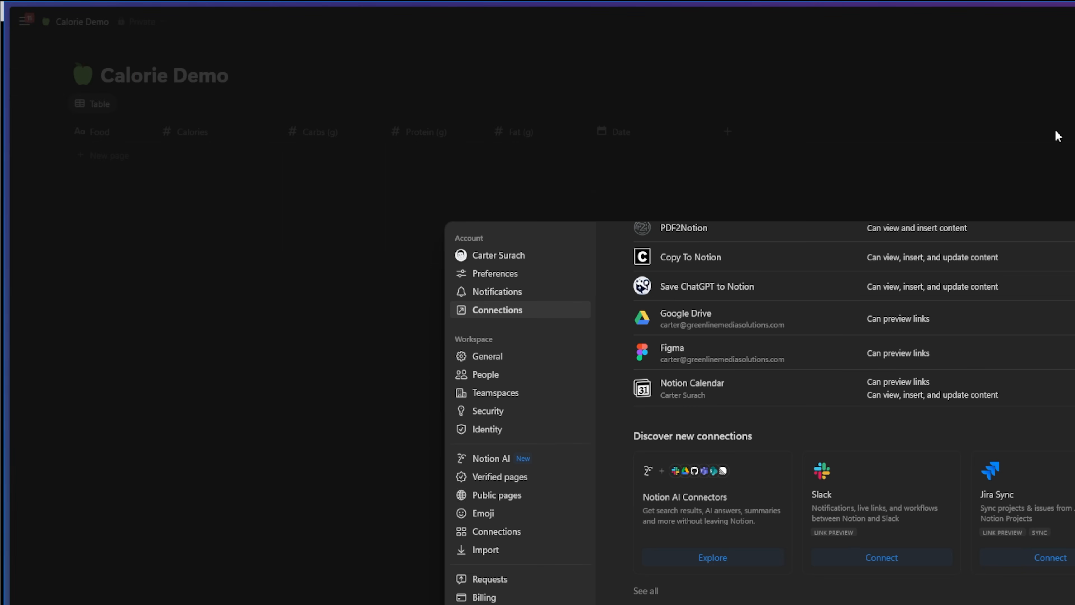
{"action": "left_click", "coordinate": [806, 90]}
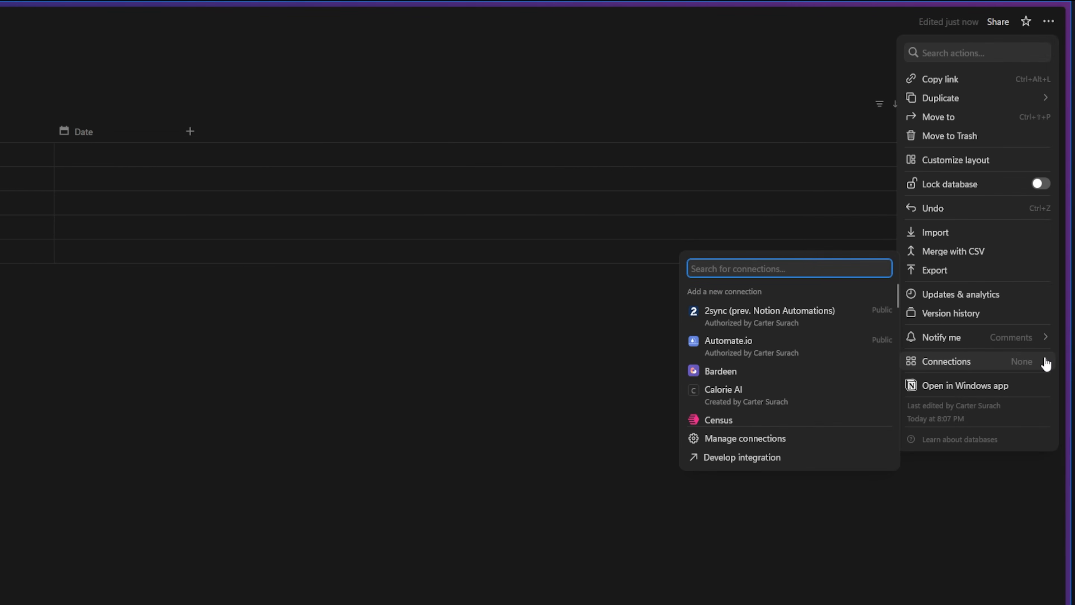
{"action": "left_click", "coordinate": [764, 273]}
{"action": "type", "text": "calorie"}
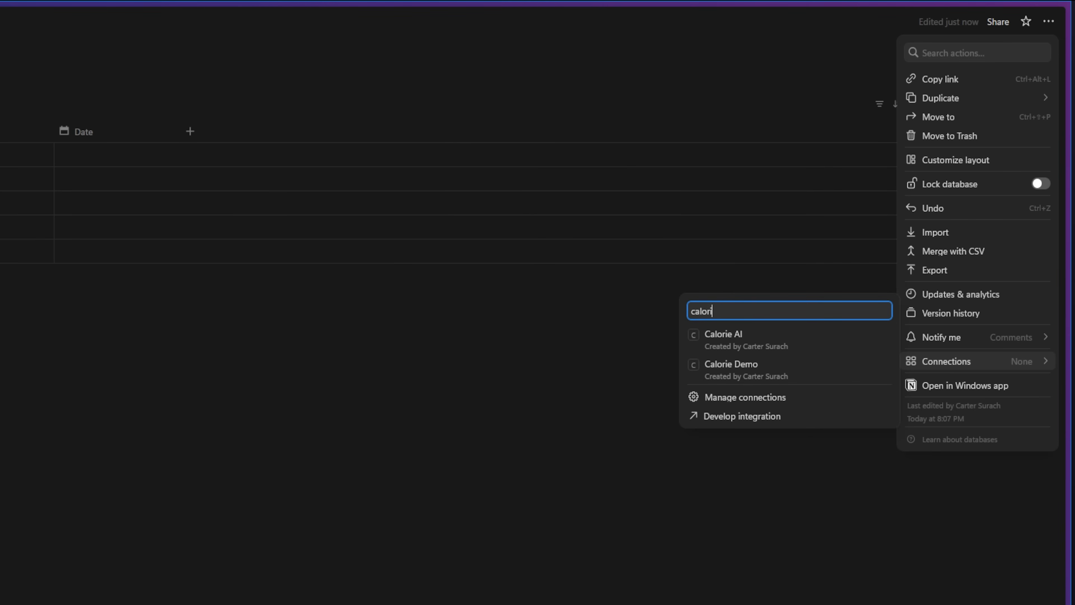
{"action": "left_click", "coordinate": [730, 373]}
{"action": "left_click", "coordinate": [289, 551]}
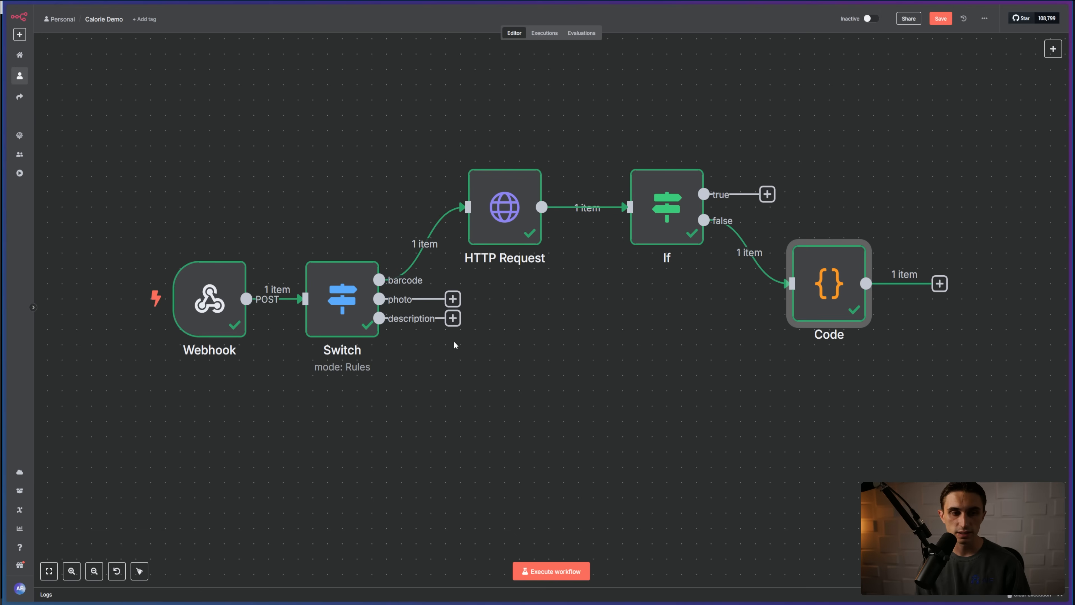
Step: In the n8n workflow, add a Notion node with the Create a database page action after the Code node
{"action": "left_click_drag", "start_coordinate": [657, 316], "coordinate": [386, 276]}
{"action": "left_click", "coordinate": [656, 244]}
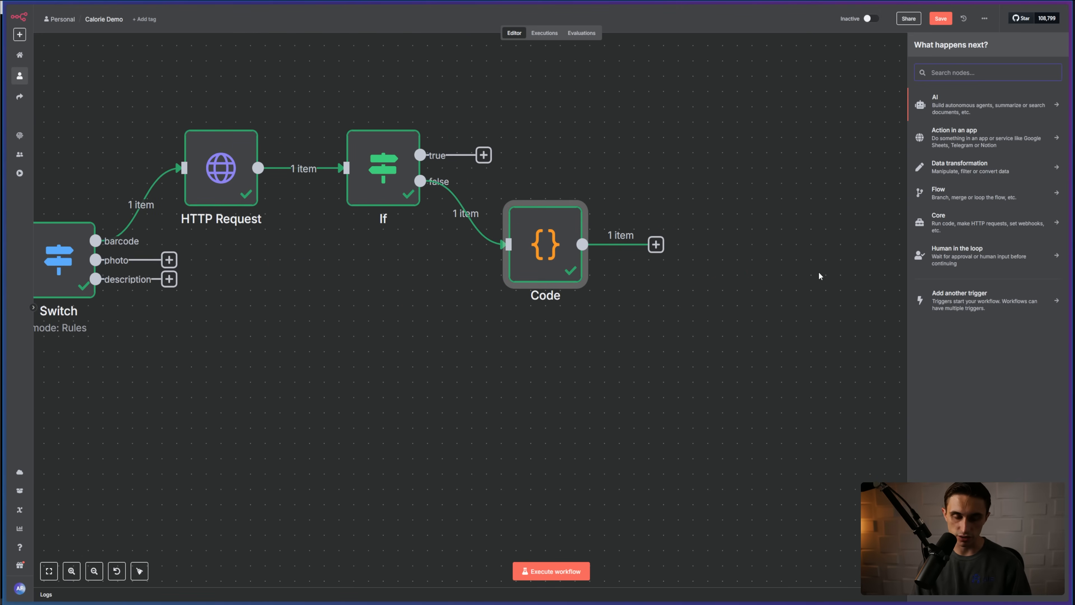
{"action": "type", "text": "notion"}
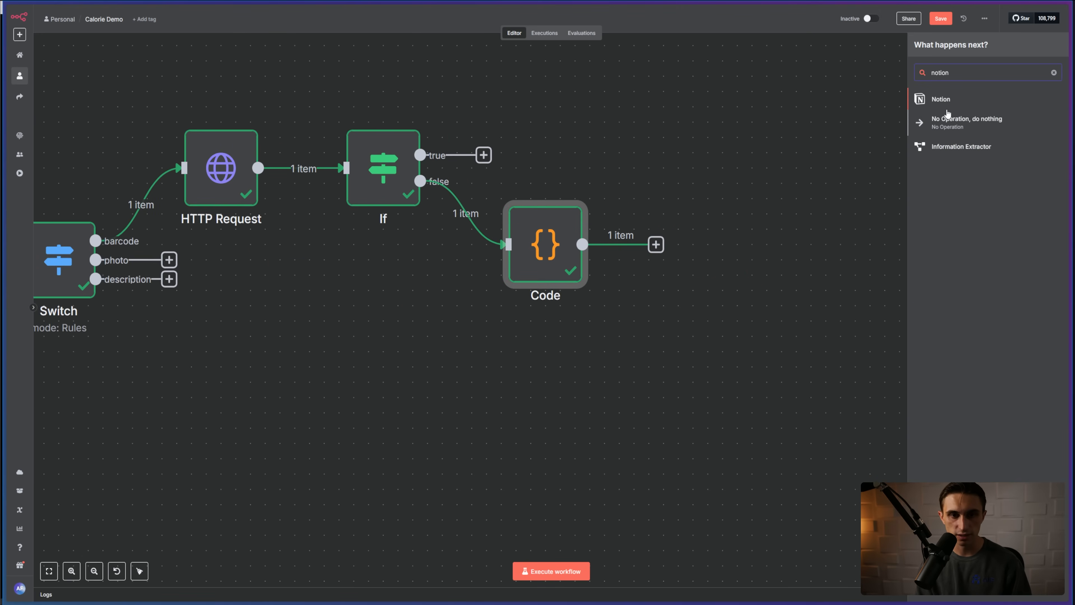
{"action": "left_click", "coordinate": [948, 100]}
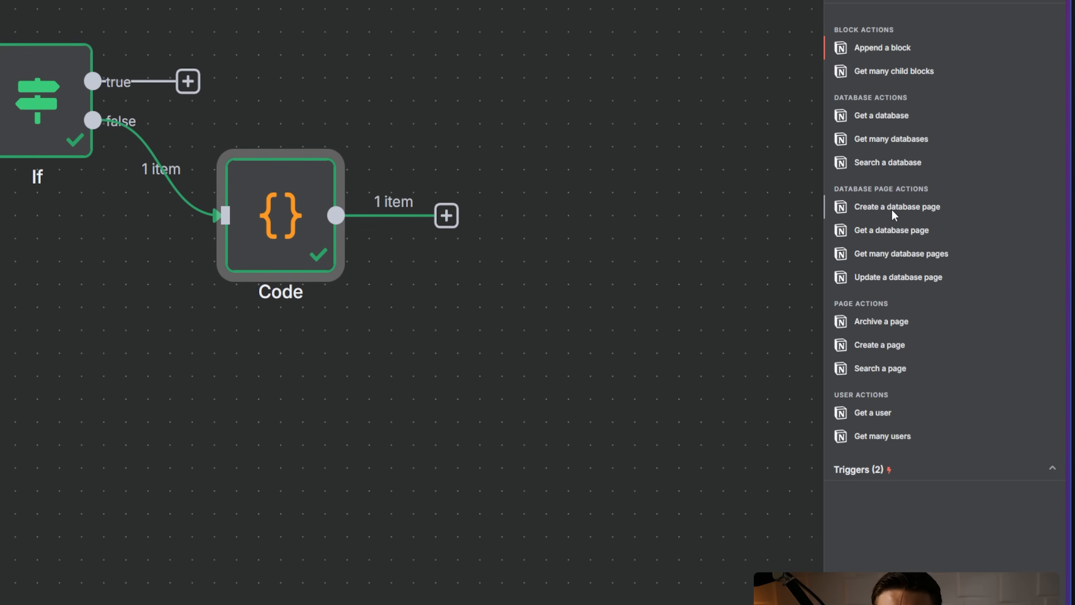
{"action": "left_click", "coordinate": [894, 211]}
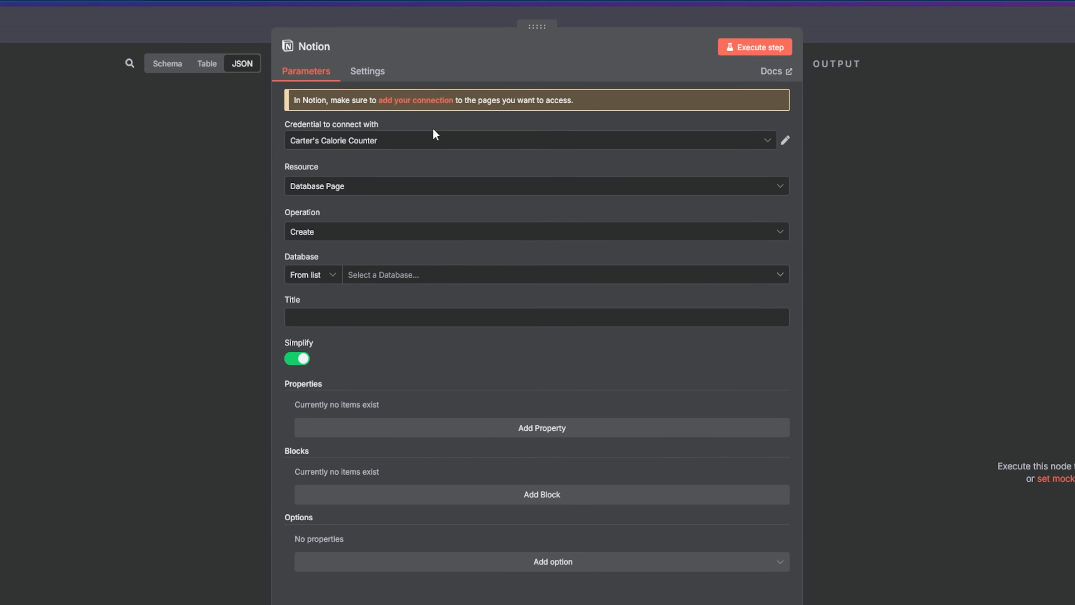
Step: Create a new Notion credential for the node, paste the internal integration secret, name it Calorie Demo and save it
{"action": "left_click", "coordinate": [449, 143]}
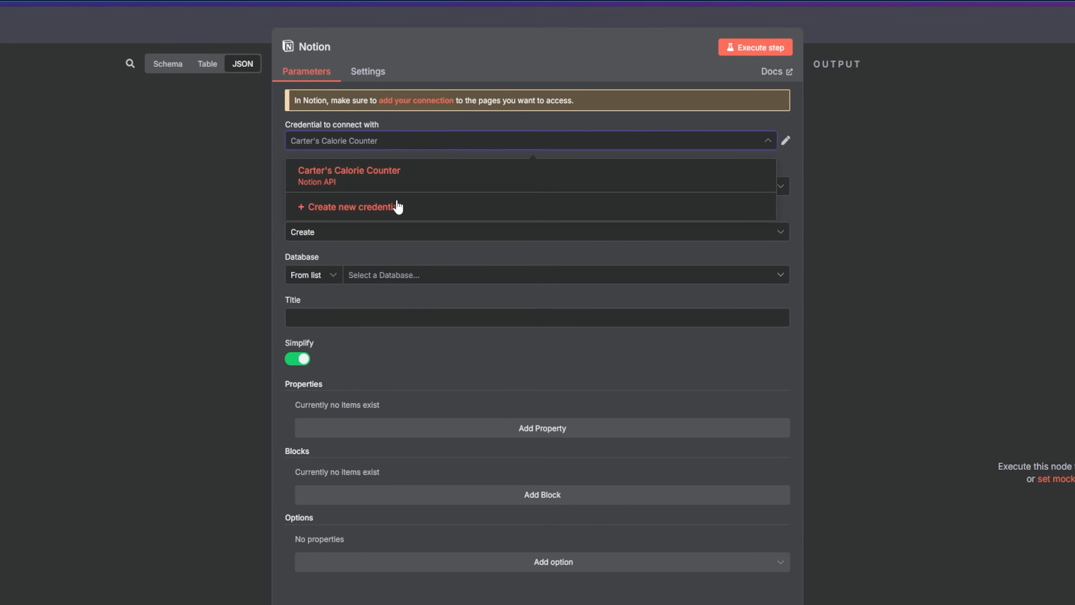
{"action": "left_click", "coordinate": [397, 207]}
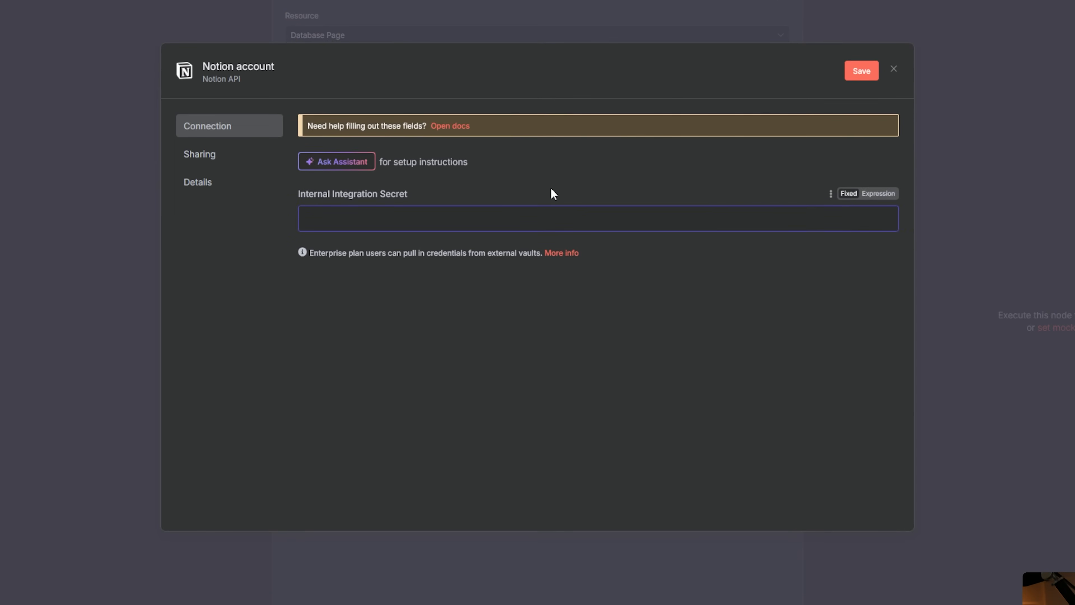
{"action": "key", "text": "ctrl+v"}
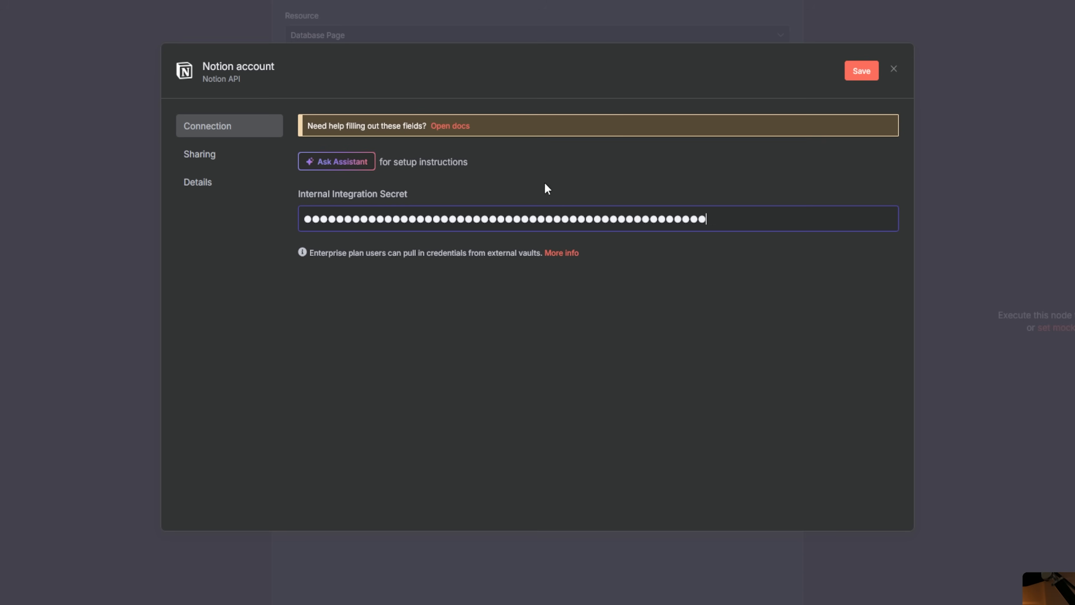
{"action": "left_click", "coordinate": [282, 68]}
{"action": "key", "text": "ctrl+a"}
{"action": "type", "text": "Ca"}
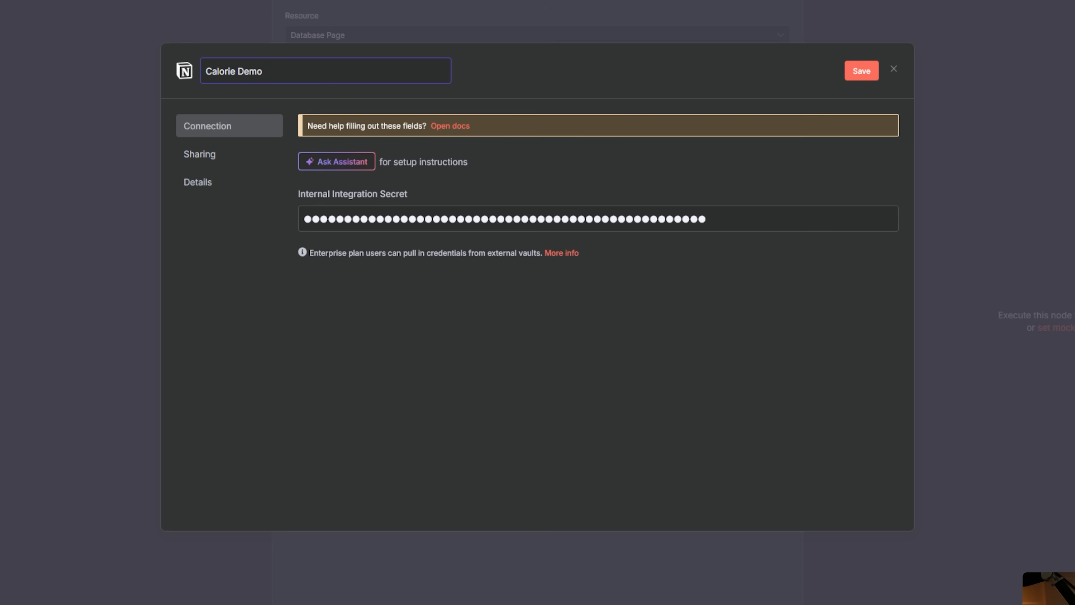
{"action": "left_click", "coordinate": [856, 71]}
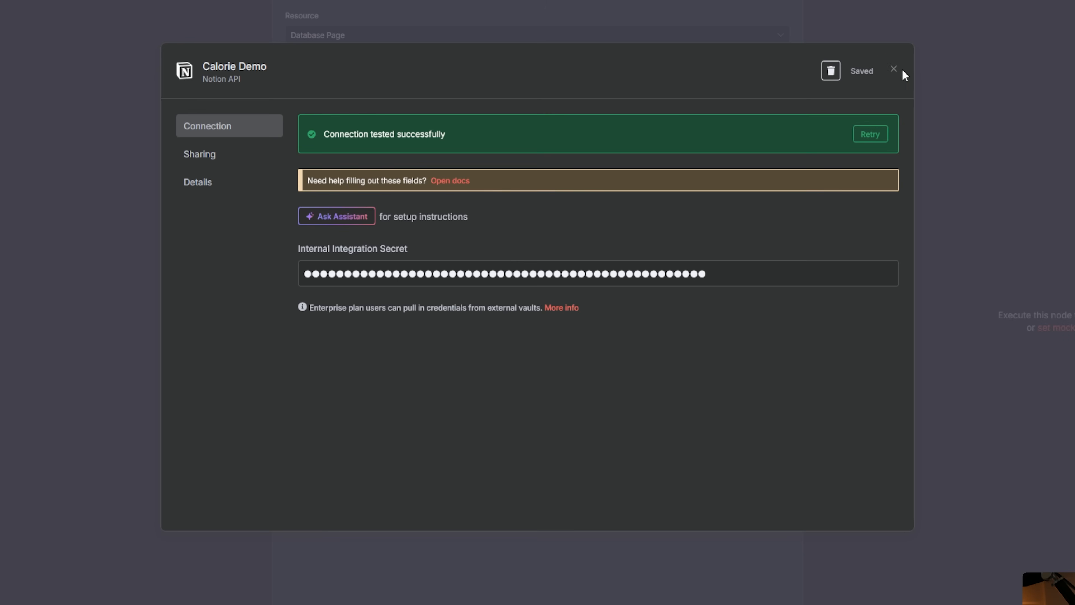
Step: Close the credential, select the Calorie Demo database in the Notion node and map the page title to the input's title value
{"action": "left_click", "coordinate": [896, 72]}
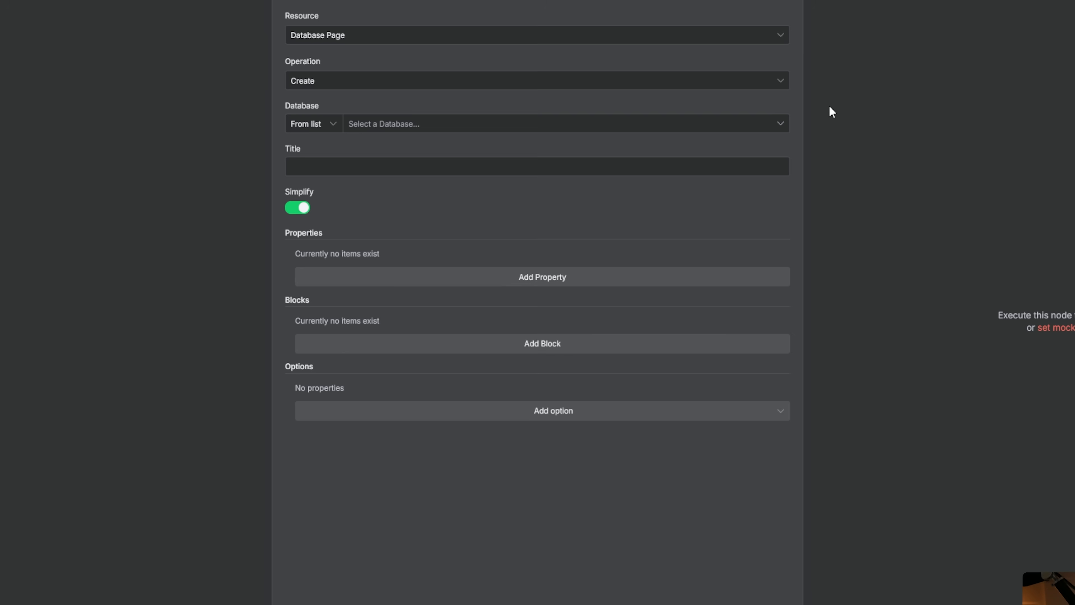
{"action": "left_click", "coordinate": [747, 124]}
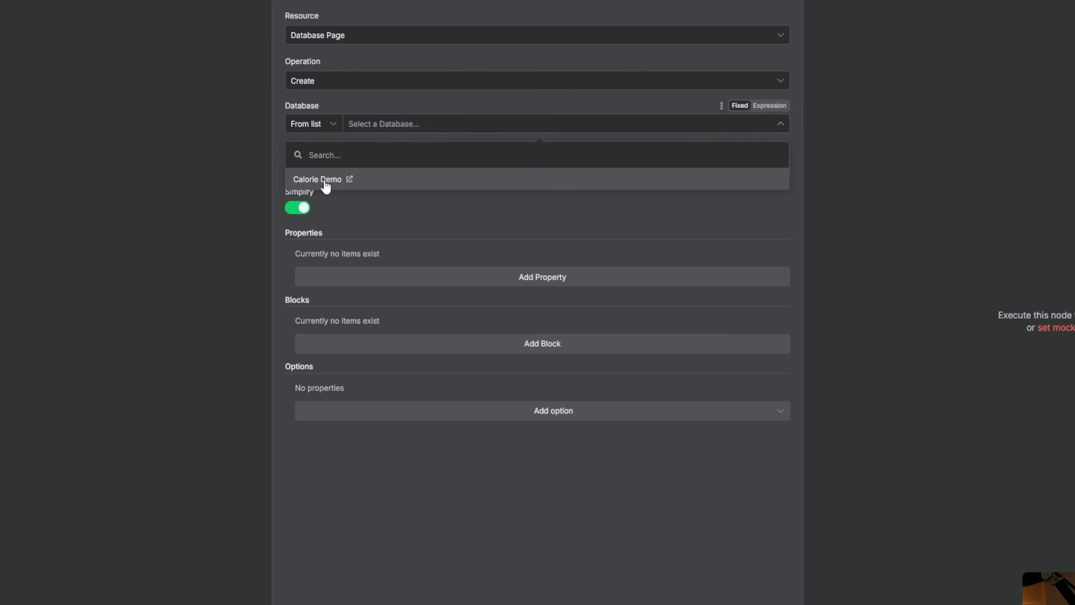
{"action": "left_click", "coordinate": [325, 180]}
{"action": "left_click_drag", "start_coordinate": [43, 96], "coordinate": [409, 211]}
Step: Add a Calories property to the Notion node and map its number to {{ $json.calories }}
{"action": "left_click", "coordinate": [535, 291]}
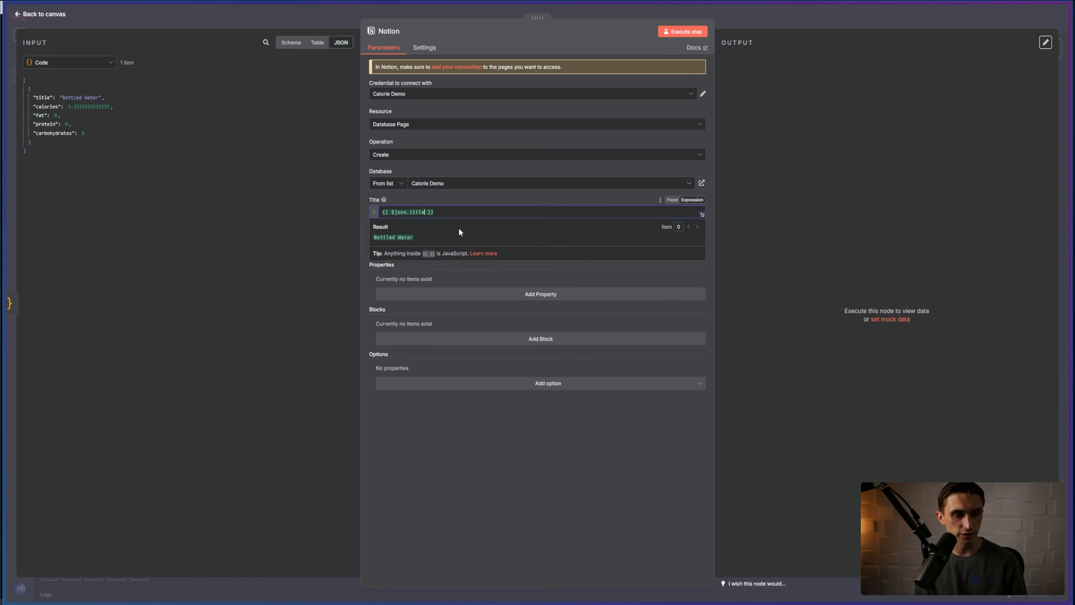
{"action": "left_click", "coordinate": [535, 293]}
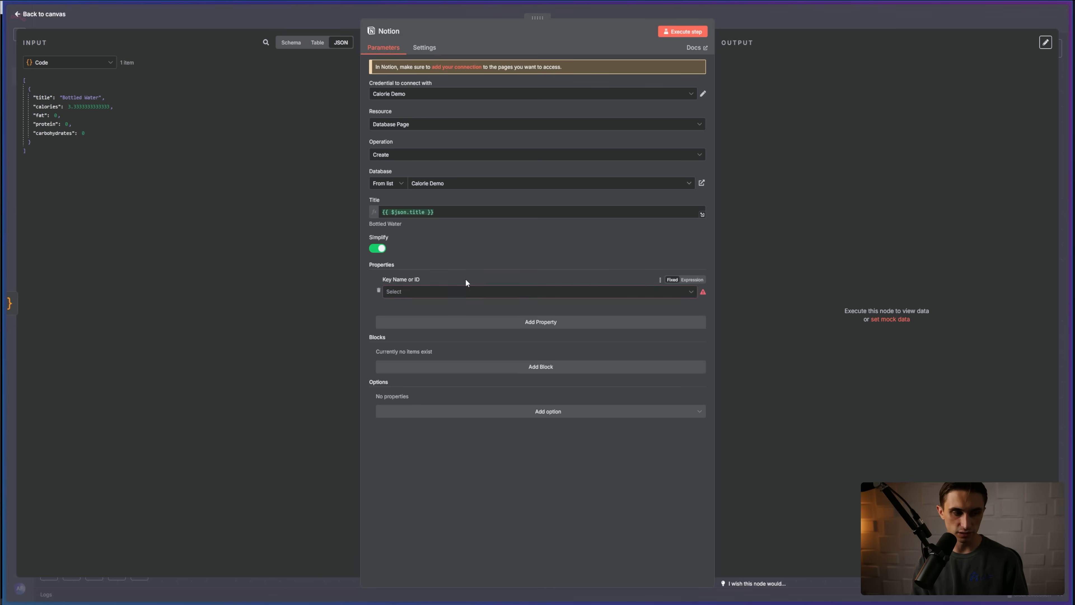
{"action": "left_click", "coordinate": [477, 296]}
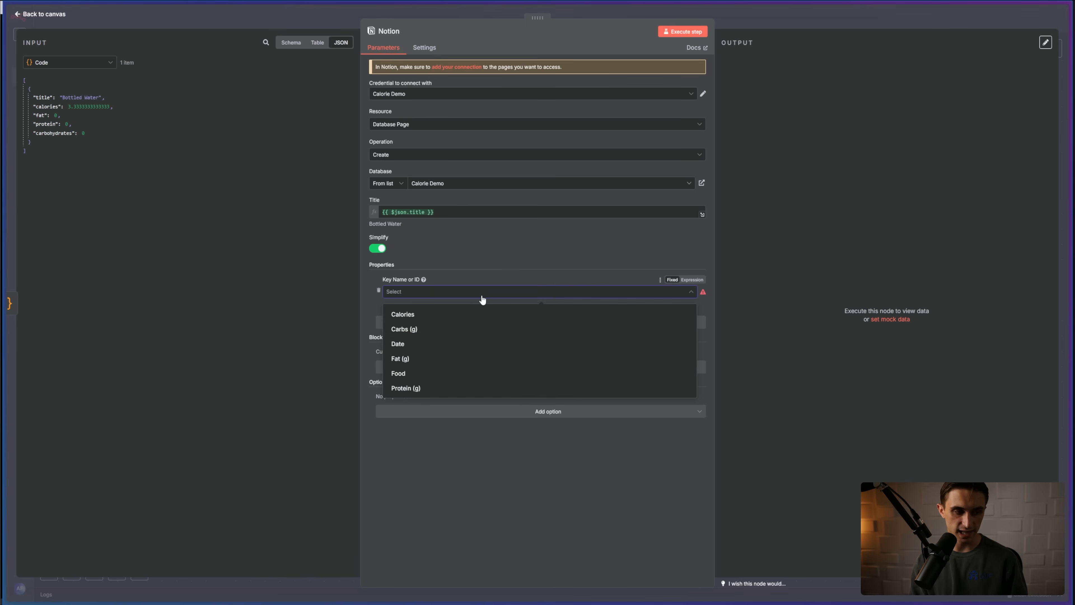
{"action": "left_click", "coordinate": [474, 315]}
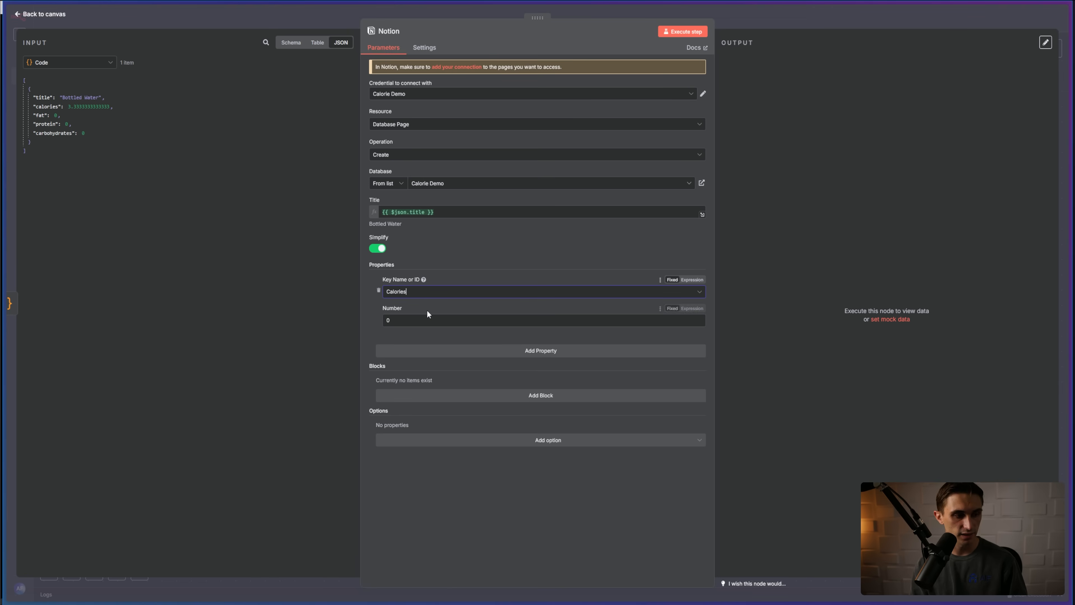
{"action": "left_click", "coordinate": [446, 316]}
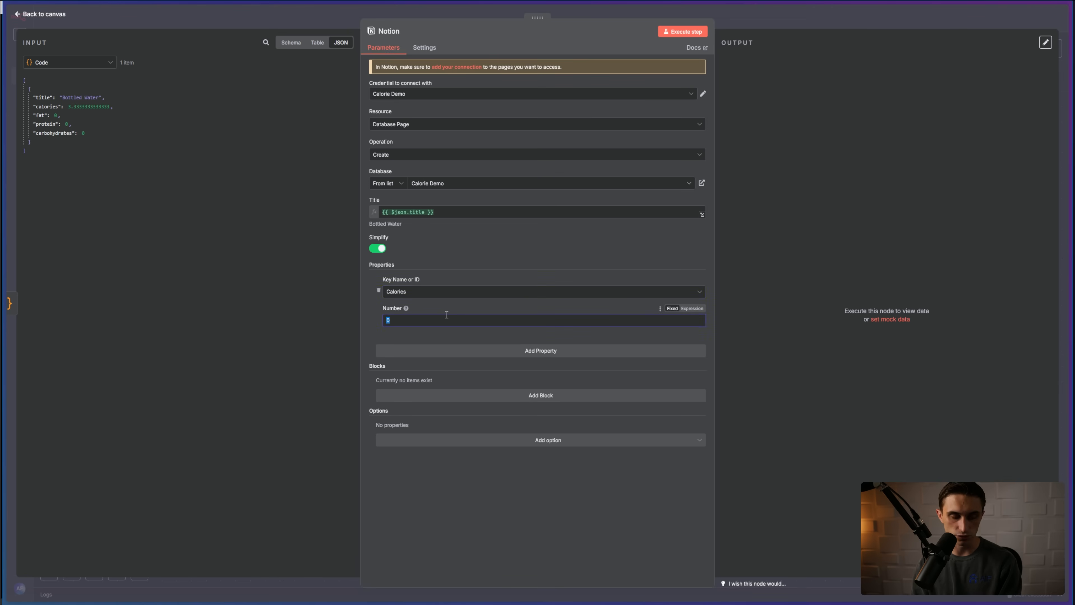
{"action": "left_click_drag", "start_coordinate": [47, 107], "coordinate": [420, 324]}
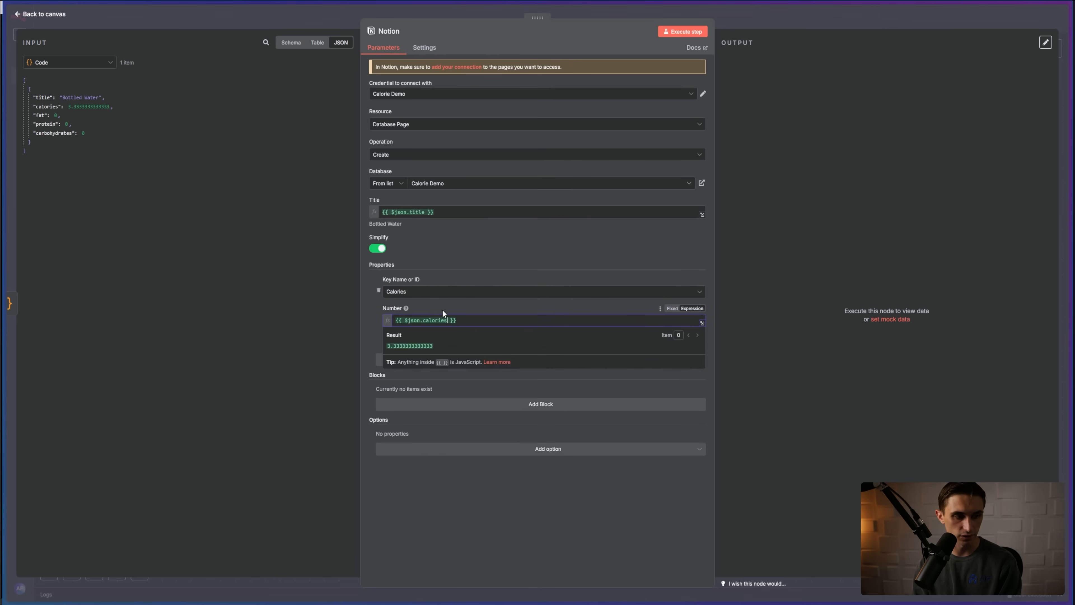
Step: Add Fat (g) and Protein (g) properties, mapping their numbers to {{ $json.fat }} and {{ $json.protein }}
{"action": "left_click", "coordinate": [513, 360]}
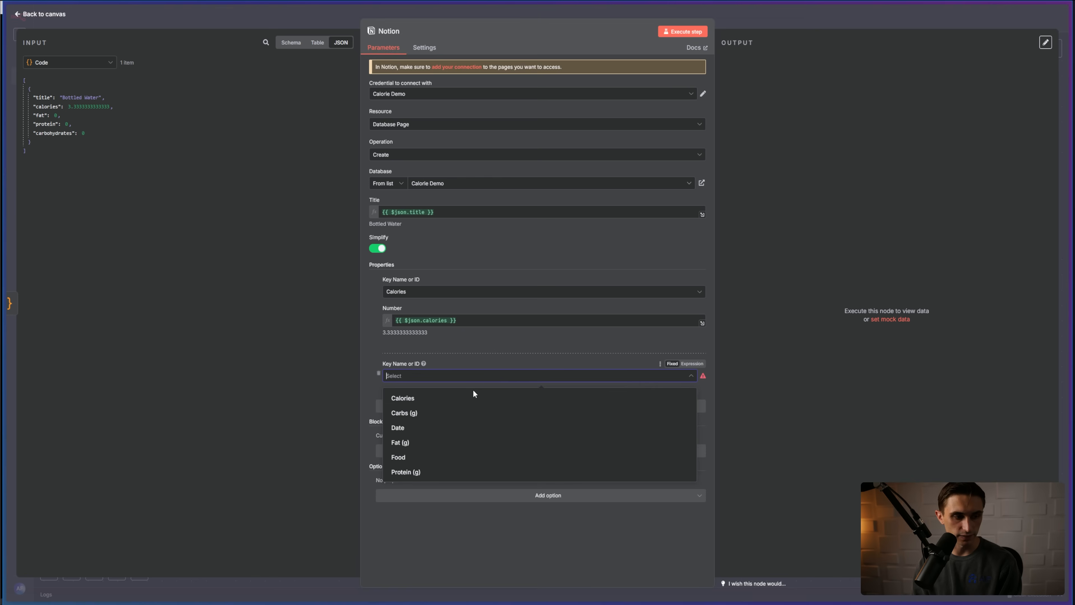
{"action": "left_click", "coordinate": [436, 442]}
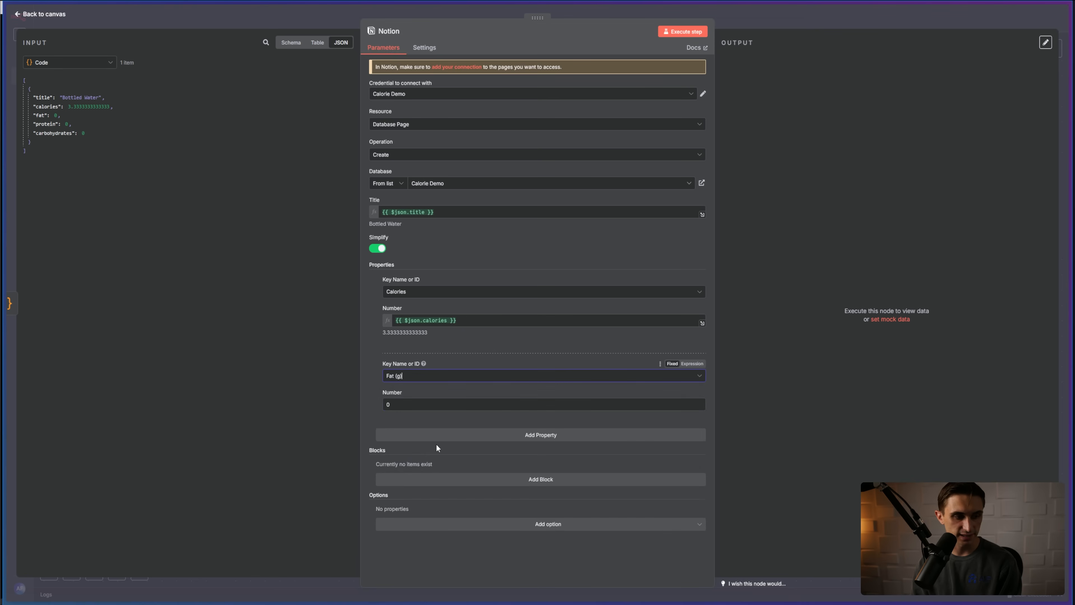
{"action": "left_click_drag", "start_coordinate": [42, 115], "coordinate": [420, 405]}
{"action": "left_click", "coordinate": [498, 445]}
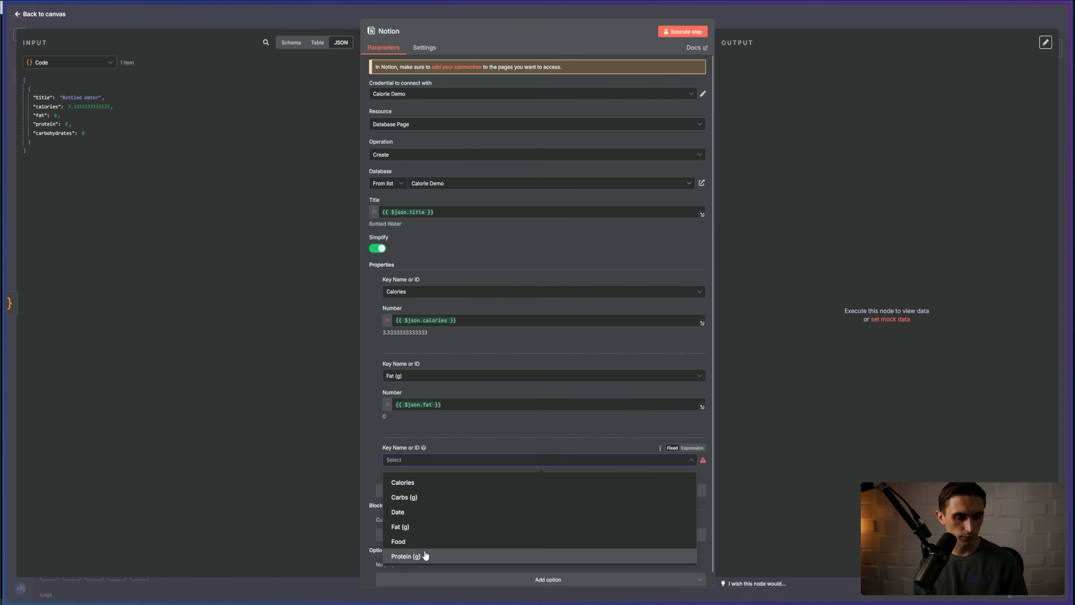
{"action": "left_click", "coordinate": [423, 554]}
{"action": "key", "text": "BackSpace"}
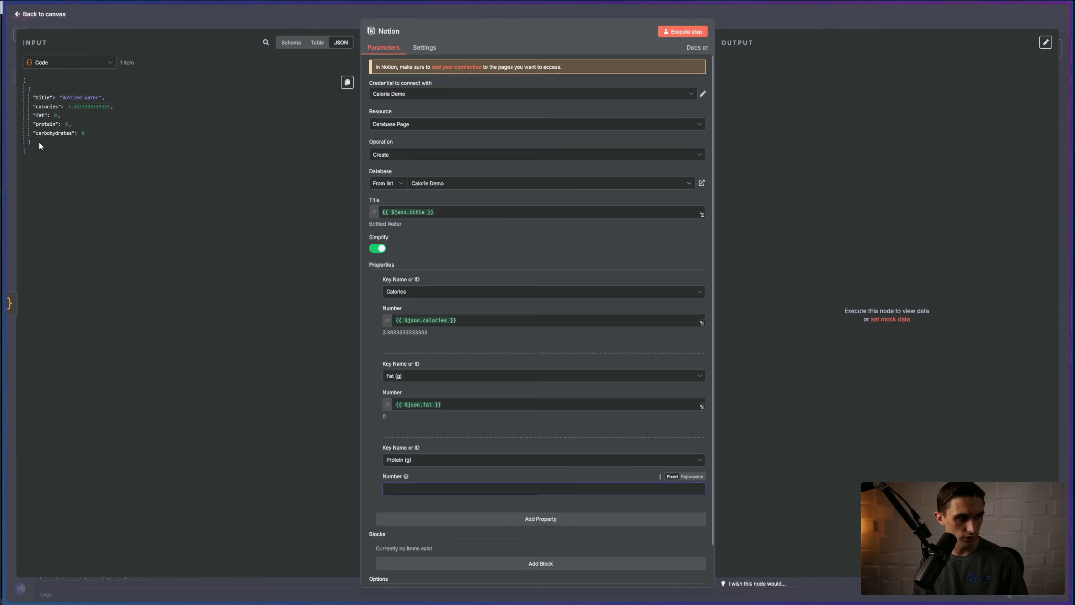
{"action": "left_click_drag", "start_coordinate": [44, 124], "coordinate": [413, 489]}
Step: Add a Carbs (g) property and map its number to {{ $json.carbohydrates }}
{"action": "scroll", "coordinate": [500, 458], "scroll_direction": "down", "scroll_amount": 1}
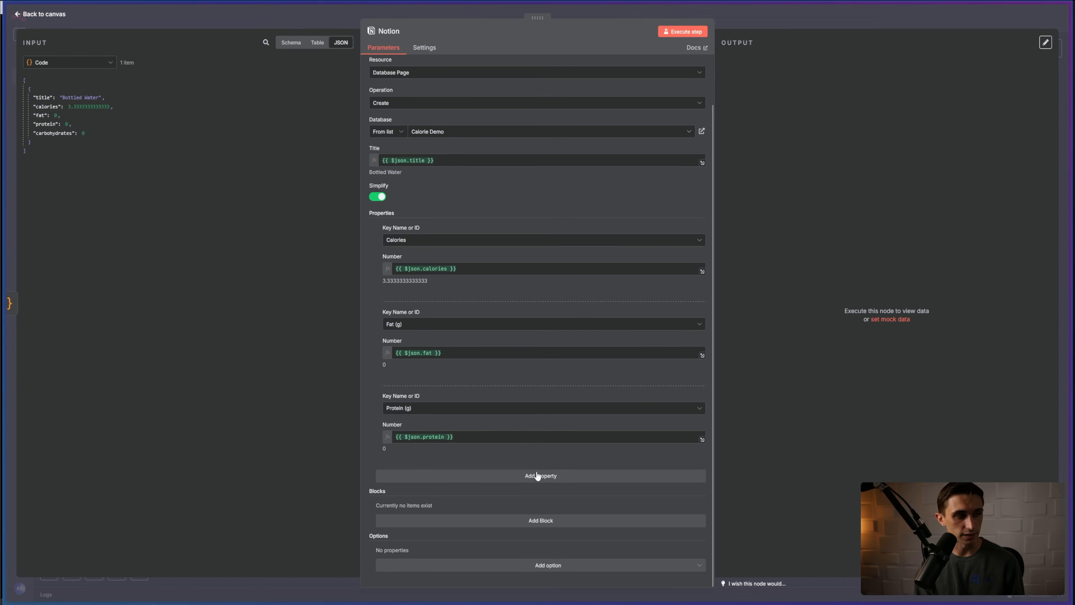
{"action": "left_click", "coordinate": [537, 475]}
{"action": "scroll", "coordinate": [500, 449], "scroll_direction": "down", "scroll_amount": 1}
{"action": "left_click", "coordinate": [470, 448]}
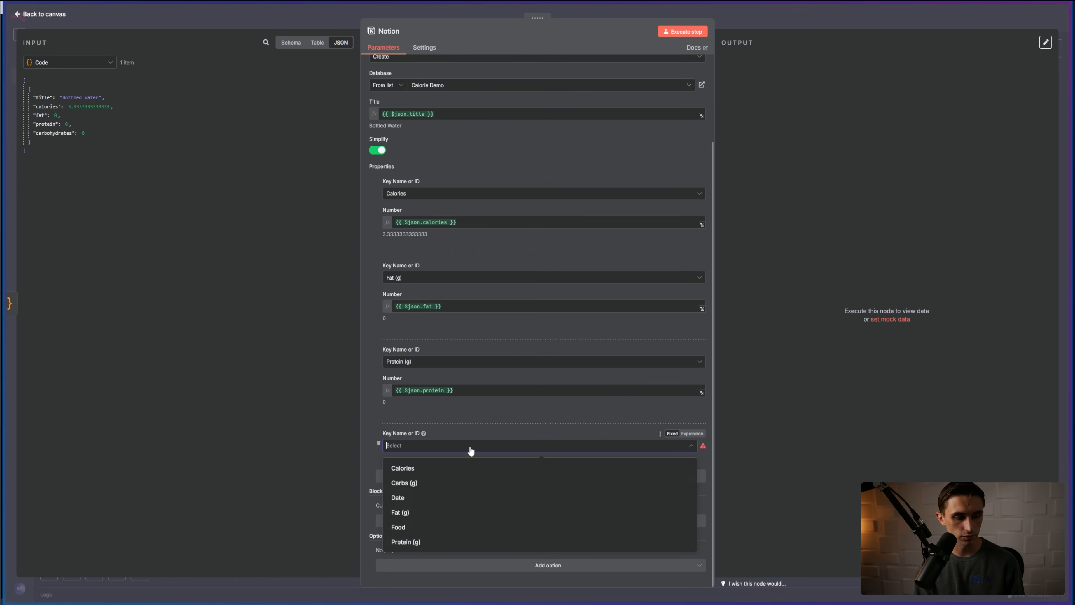
{"action": "left_click", "coordinate": [456, 485]}
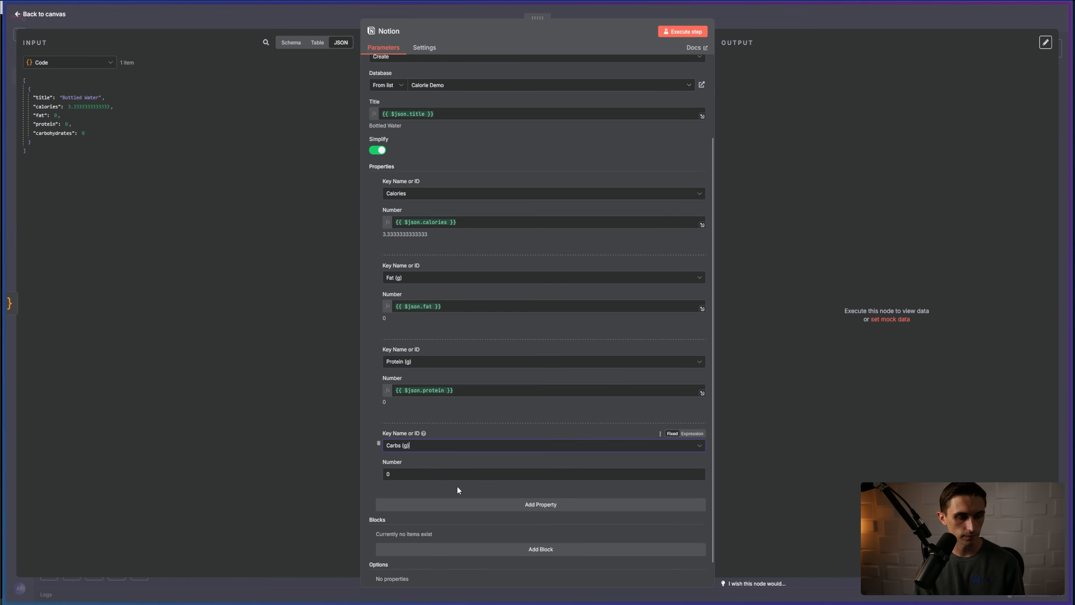
{"action": "double_click", "coordinate": [384, 474]}
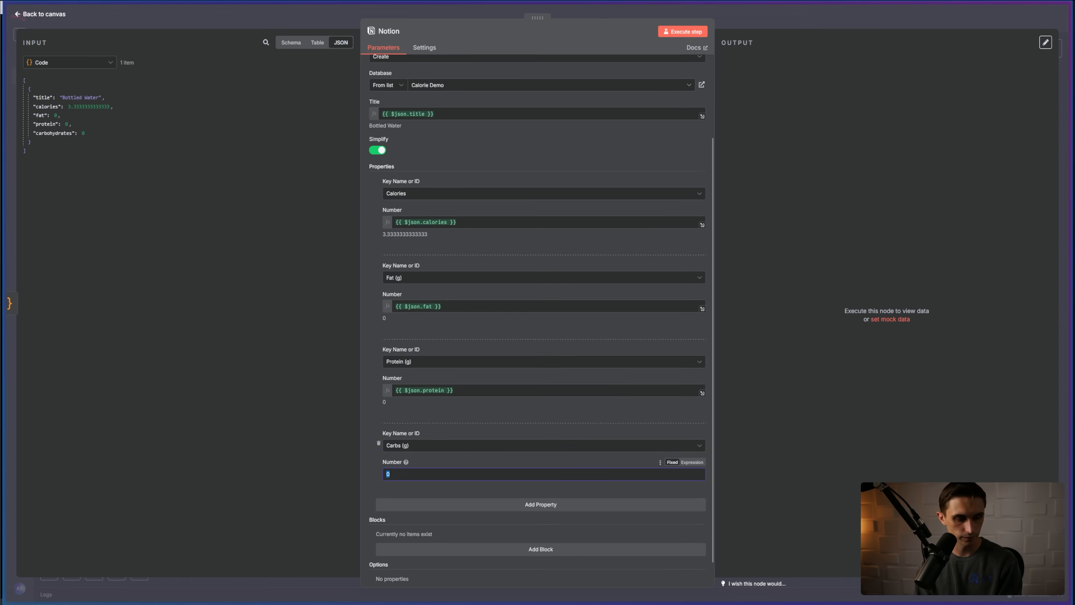
{"action": "left_click_drag", "start_coordinate": [55, 133], "coordinate": [412, 477]}
Step: Add a Date property and set its date to the expression {{ $now }}, keeping the time included
{"action": "scroll", "coordinate": [463, 484], "scroll_direction": "down", "scroll_amount": 1}
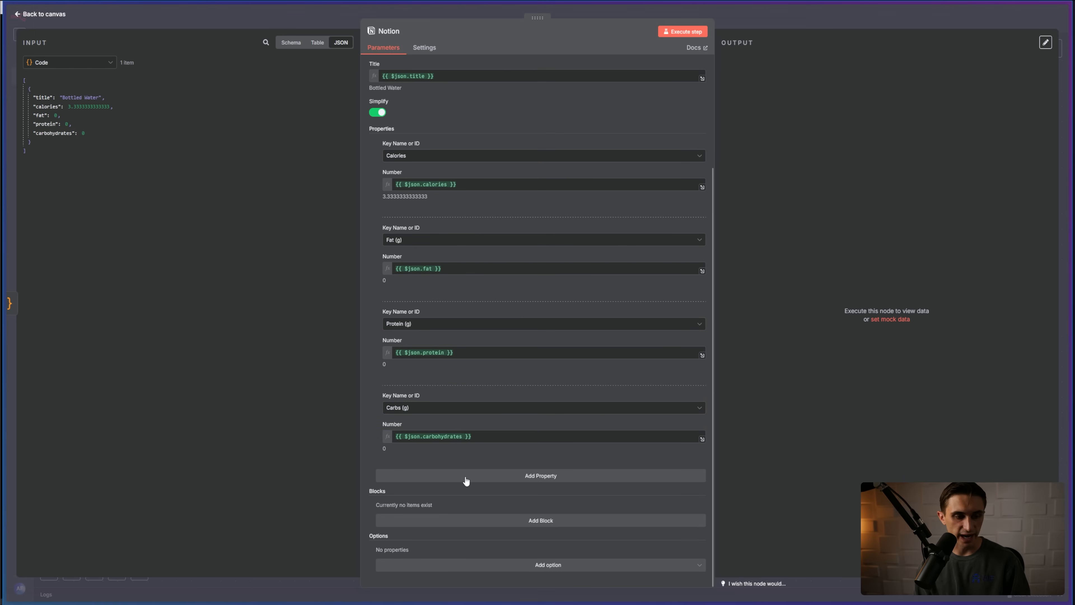
{"action": "left_click", "coordinate": [466, 478]}
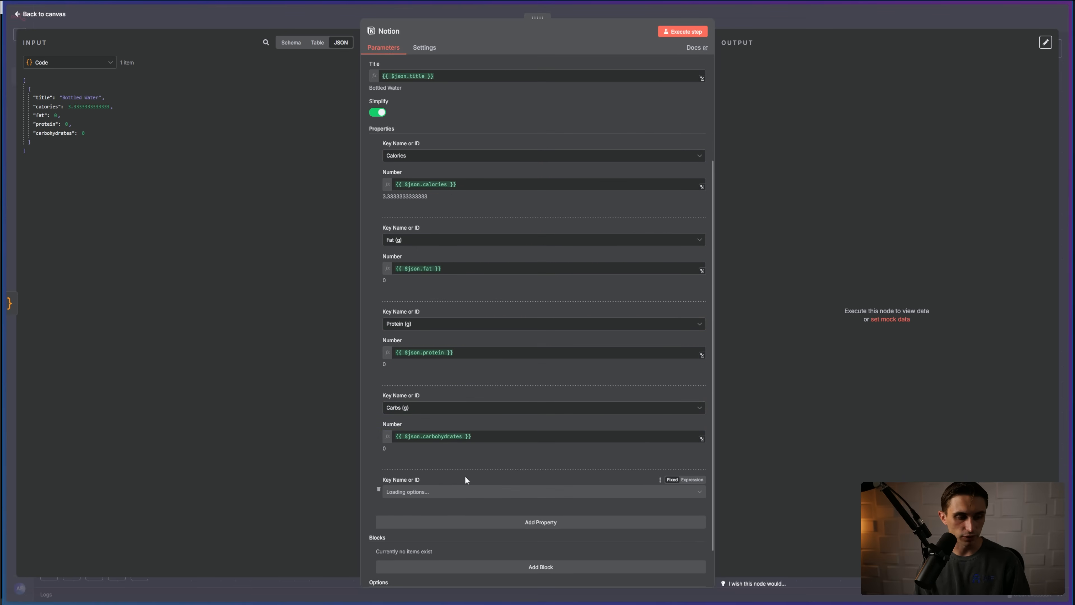
{"action": "scroll", "coordinate": [440, 487], "scroll_direction": "down", "scroll_amount": 1}
{"action": "left_click", "coordinate": [470, 444]}
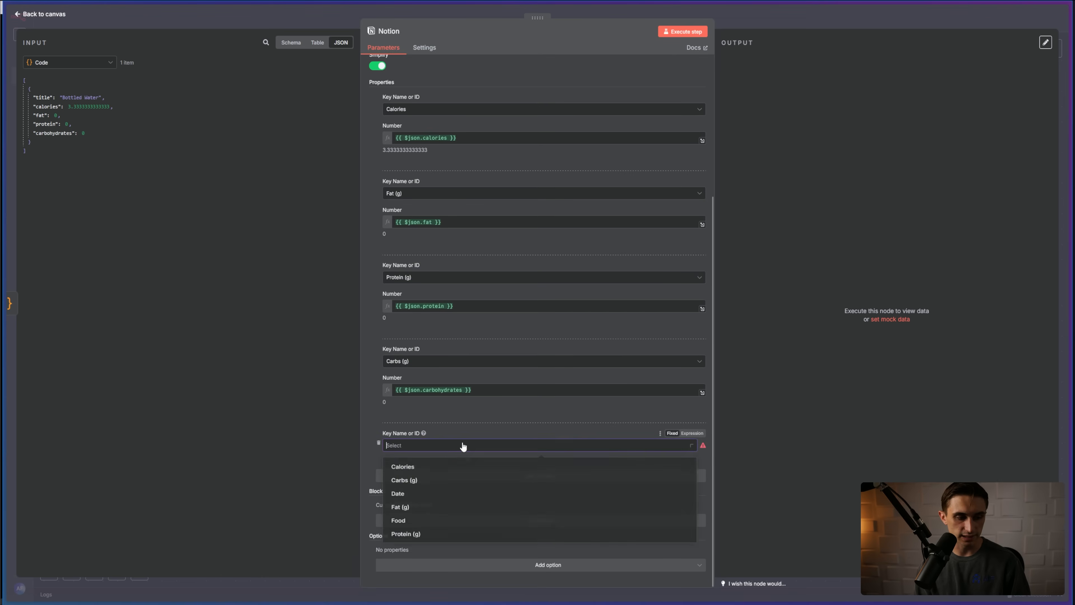
{"action": "left_click", "coordinate": [428, 497]}
{"action": "scroll", "coordinate": [434, 474], "scroll_direction": "down", "scroll_amount": 3}
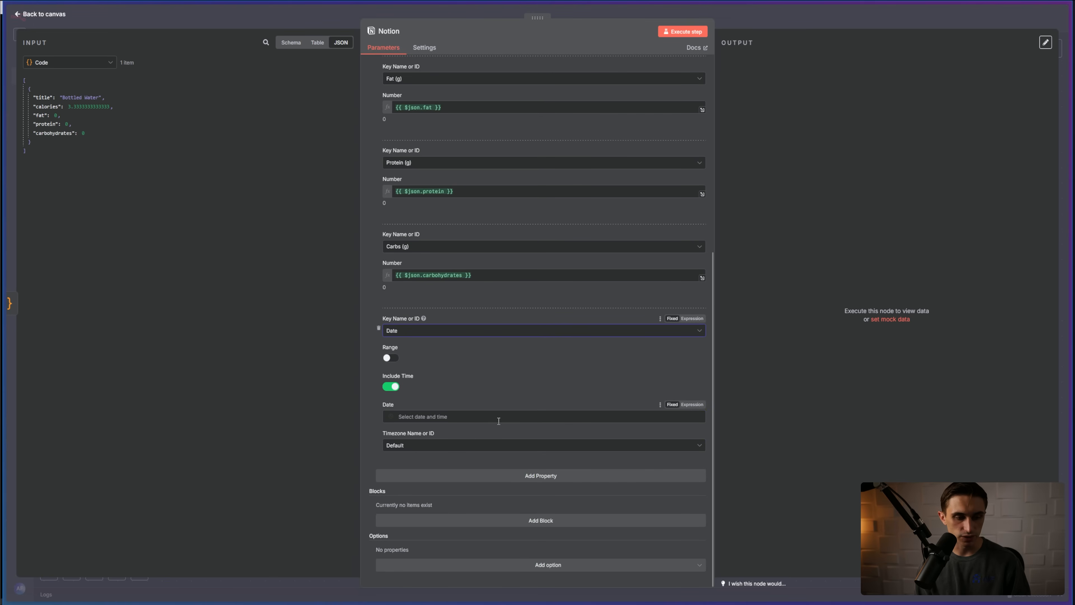
{"action": "left_click", "coordinate": [697, 405]}
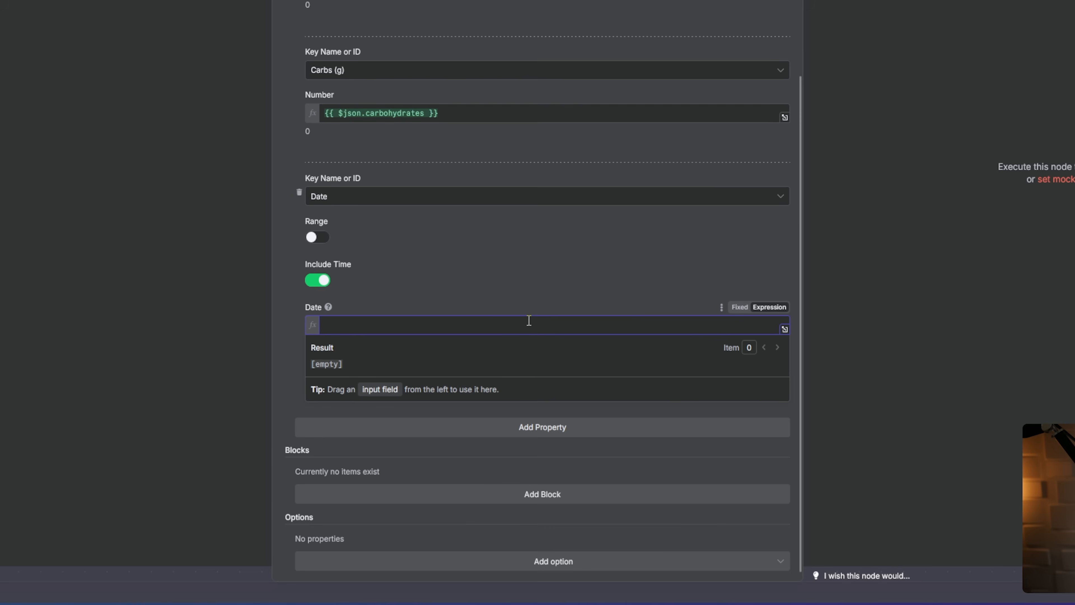
{"action": "type", "text": "{{ "}
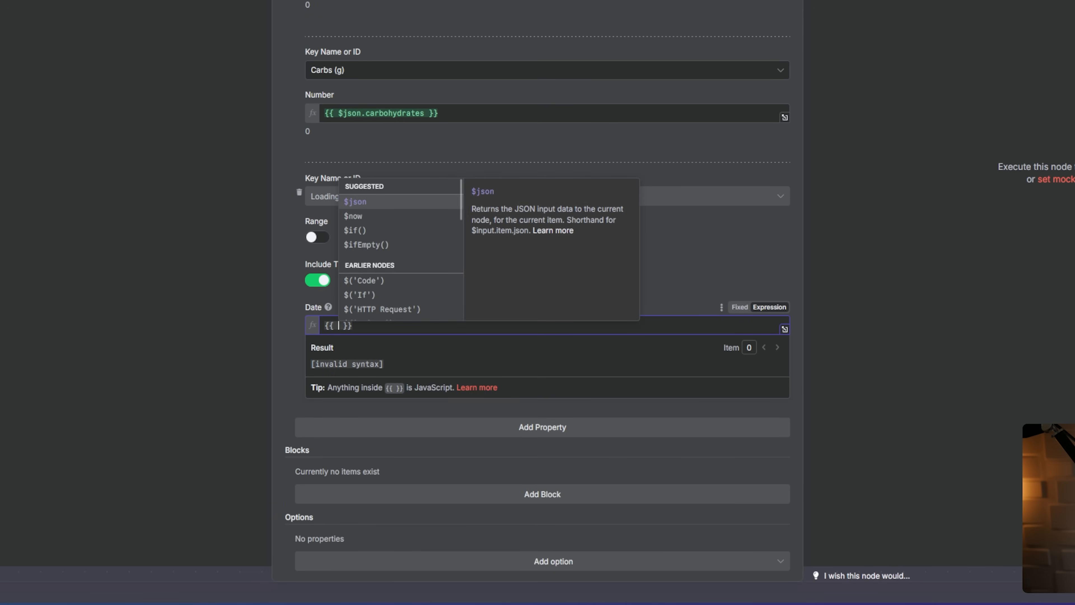
{"action": "type", "text": "$now"}
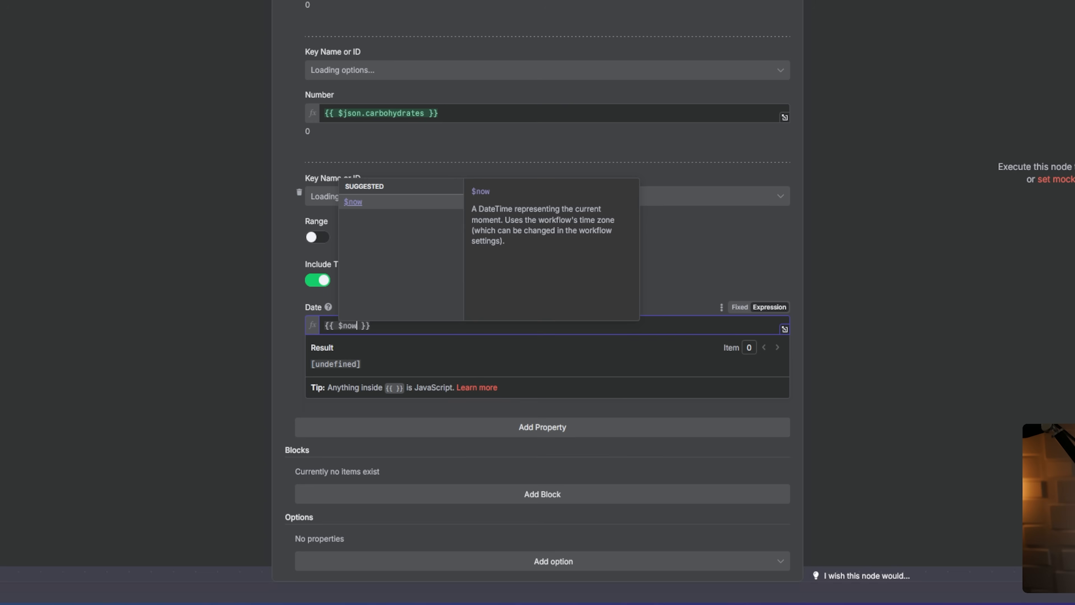
{"action": "left_click", "coordinate": [363, 209]}
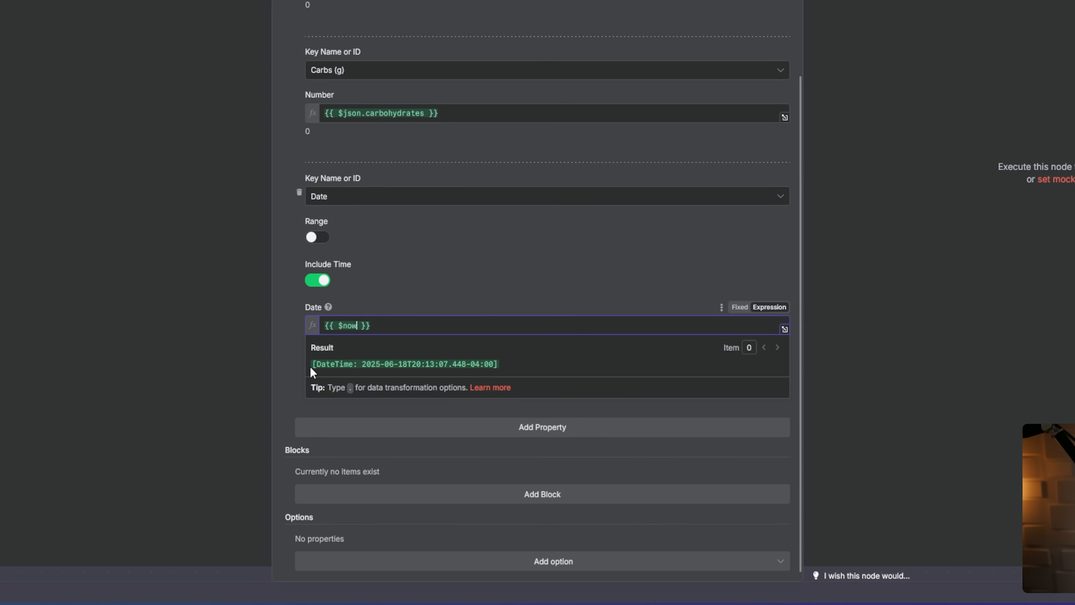
{"action": "left_click_drag", "start_coordinate": [314, 368], "coordinate": [522, 367]}
{"action": "left_click", "coordinate": [277, 365]}
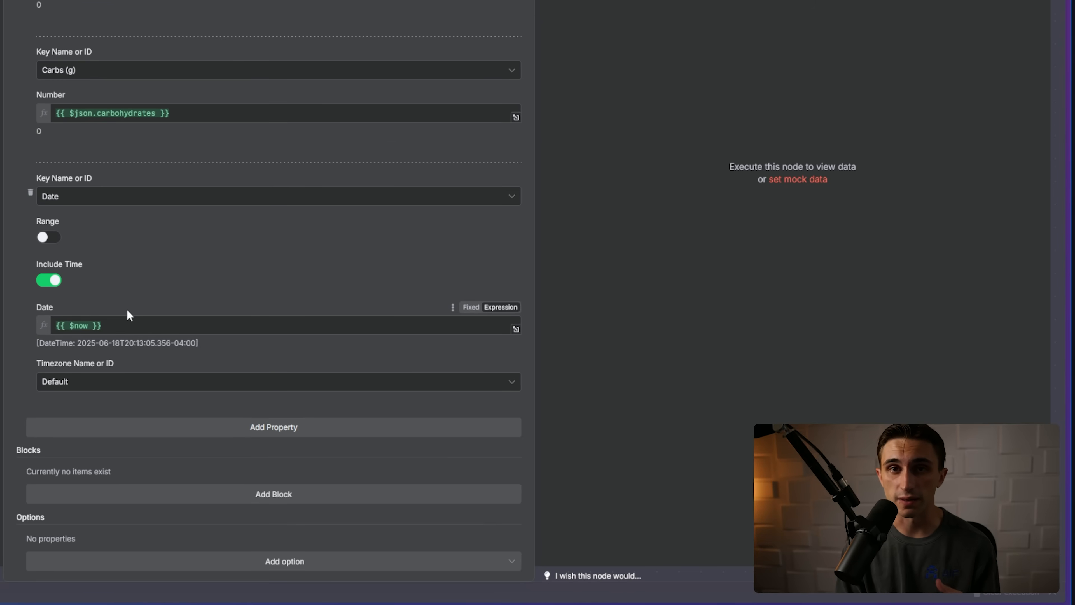
Step: Execute the Notion node and check the new row in Notion's Calorie Demo database, narrowing the Food and Calories columns
{"action": "scroll", "coordinate": [130, 313], "scroll_direction": "up", "scroll_amount": 7}
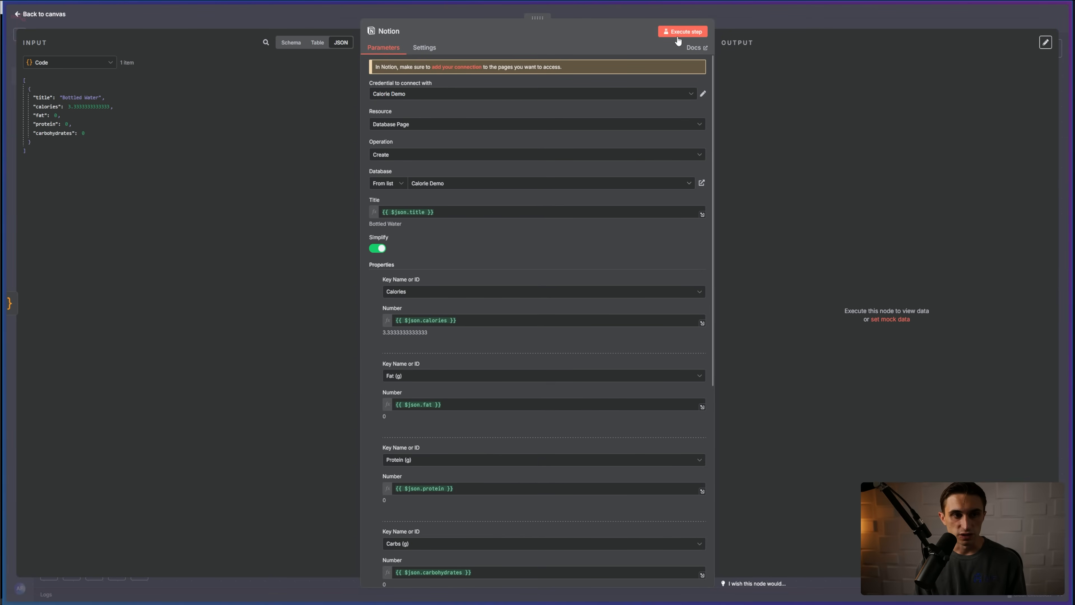
{"action": "left_click", "coordinate": [680, 33]}
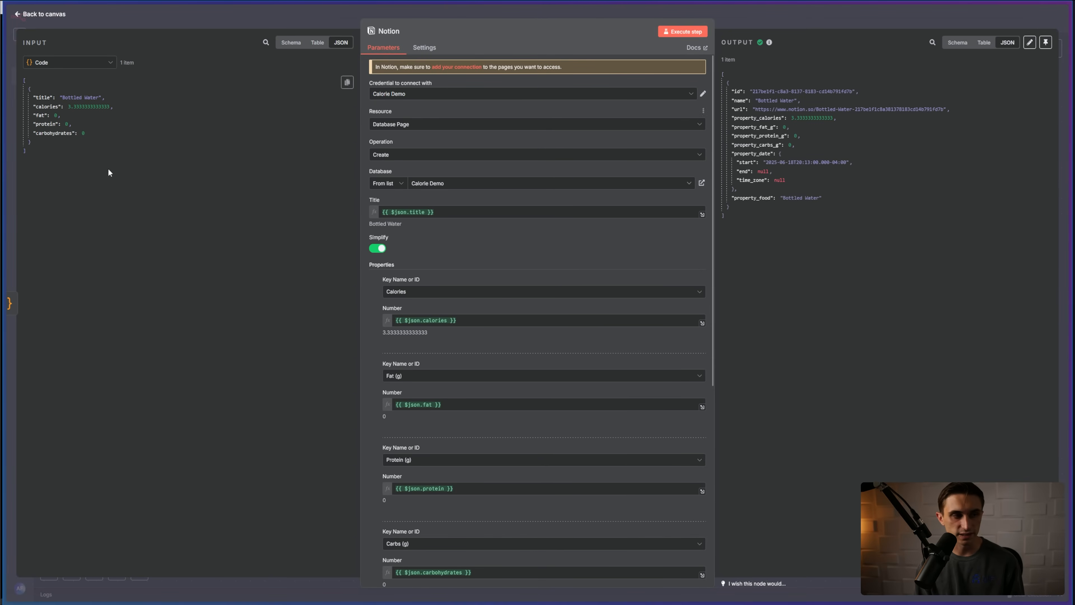
{"action": "mouse_move", "coordinate": [20, 171]}
{"action": "left_click", "coordinate": [41, 110]}
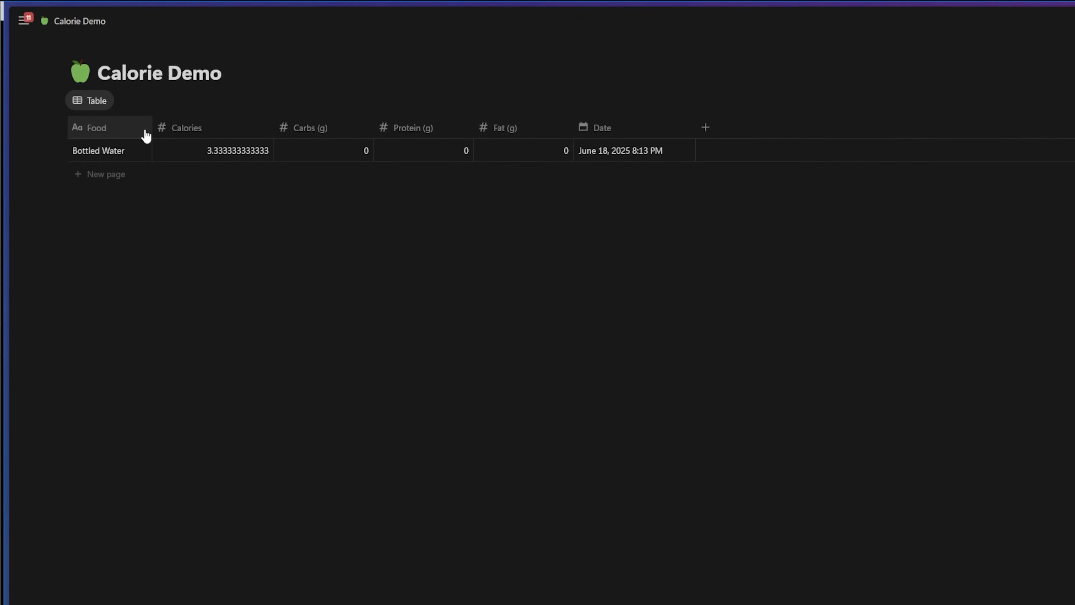
{"action": "left_click_drag", "start_coordinate": [152, 131], "coordinate": [137, 130]}
{"action": "left_click_drag", "start_coordinate": [269, 130], "coordinate": [226, 131]}
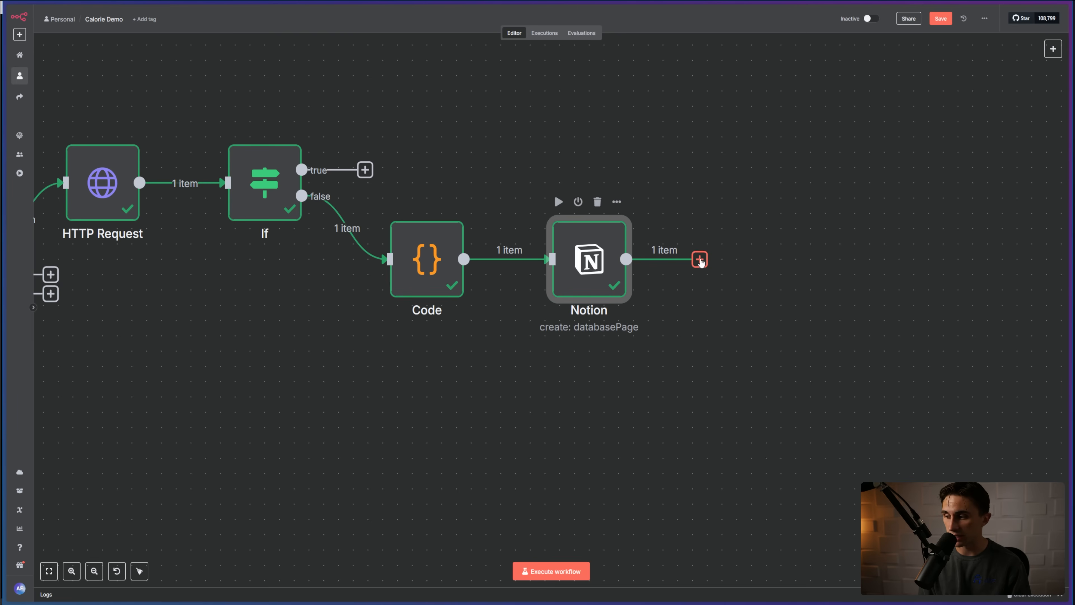
Step: Back in the n8n workflow, add a Respond to Webhook node after the Notion node and set it to respond with JSON
{"action": "left_click", "coordinate": [700, 259]}
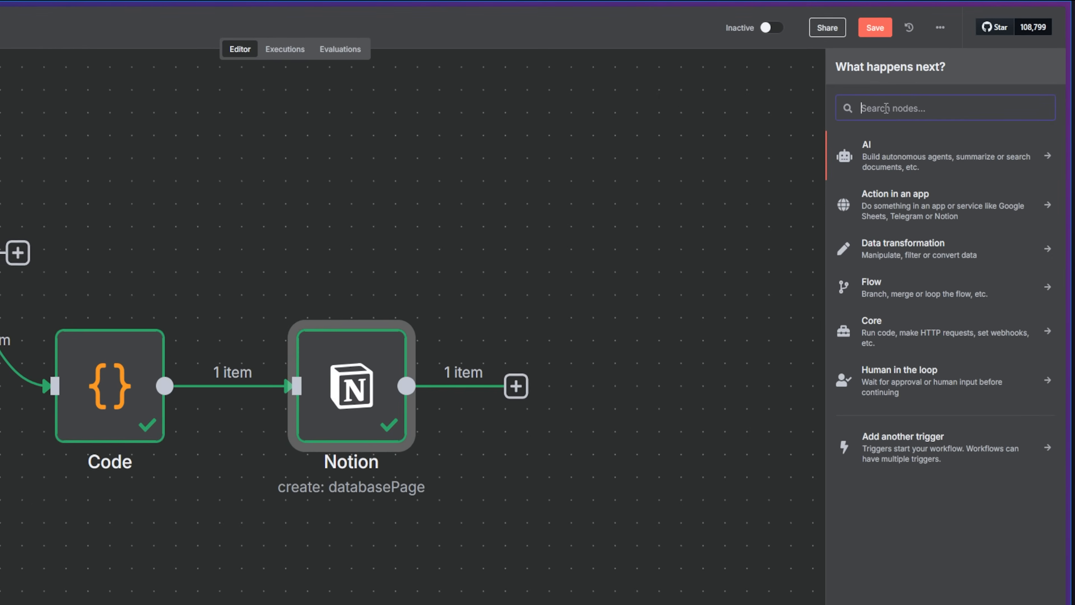
{"action": "type", "text": "respond"}
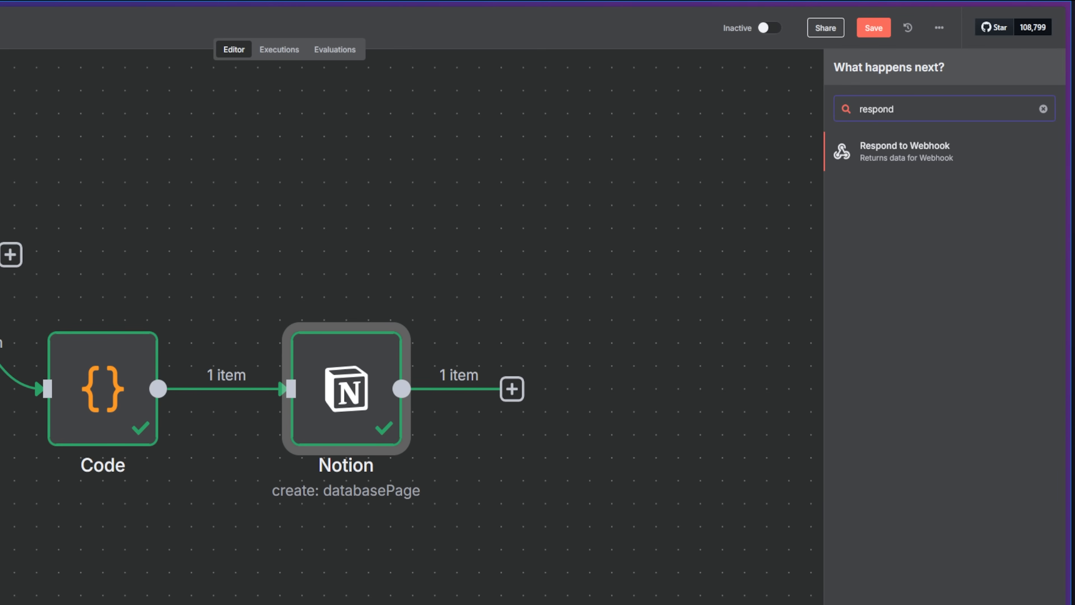
{"action": "left_click", "coordinate": [978, 158]}
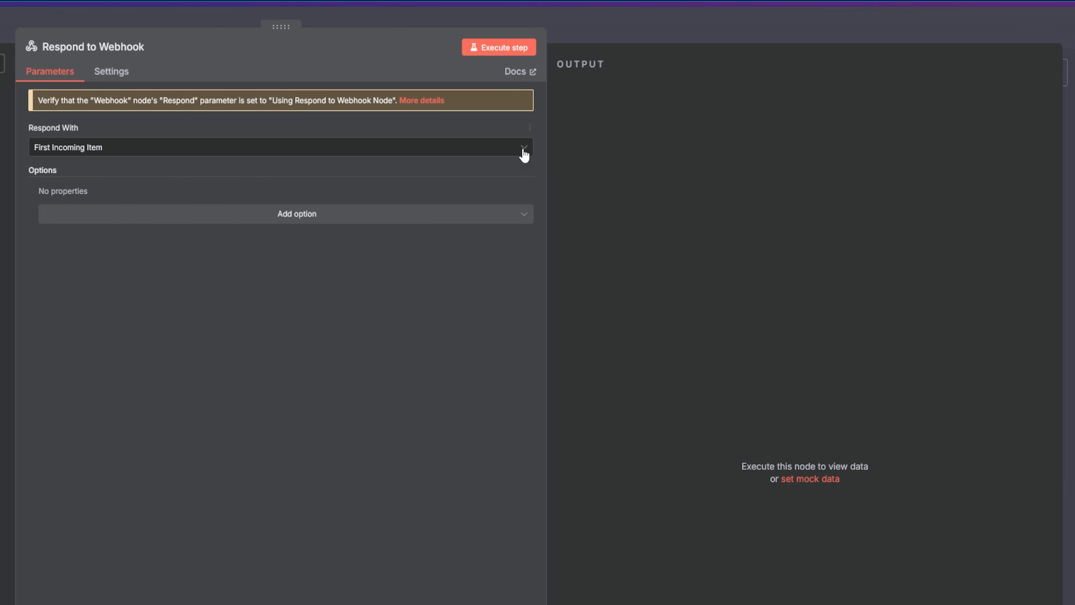
{"action": "left_click", "coordinate": [752, 155]}
{"action": "left_click", "coordinate": [577, 279]}
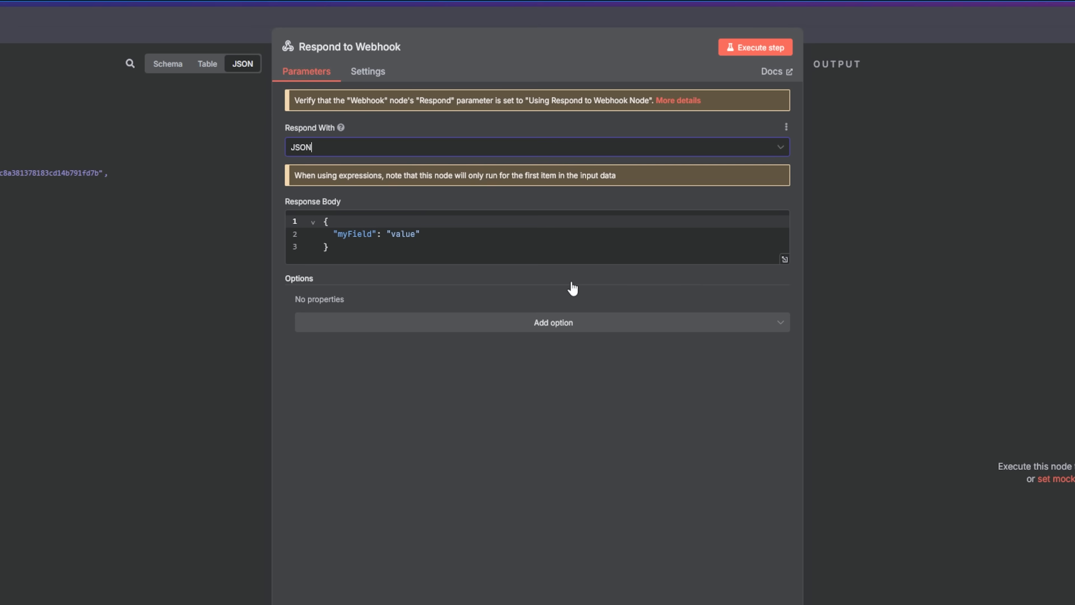
Step: Clear the sample myField JSON from the Respond to Webhook node's Response Body
{"action": "left_click", "coordinate": [433, 253]}
{"action": "left_click_drag", "start_coordinate": [432, 253], "coordinate": [332, 213]}
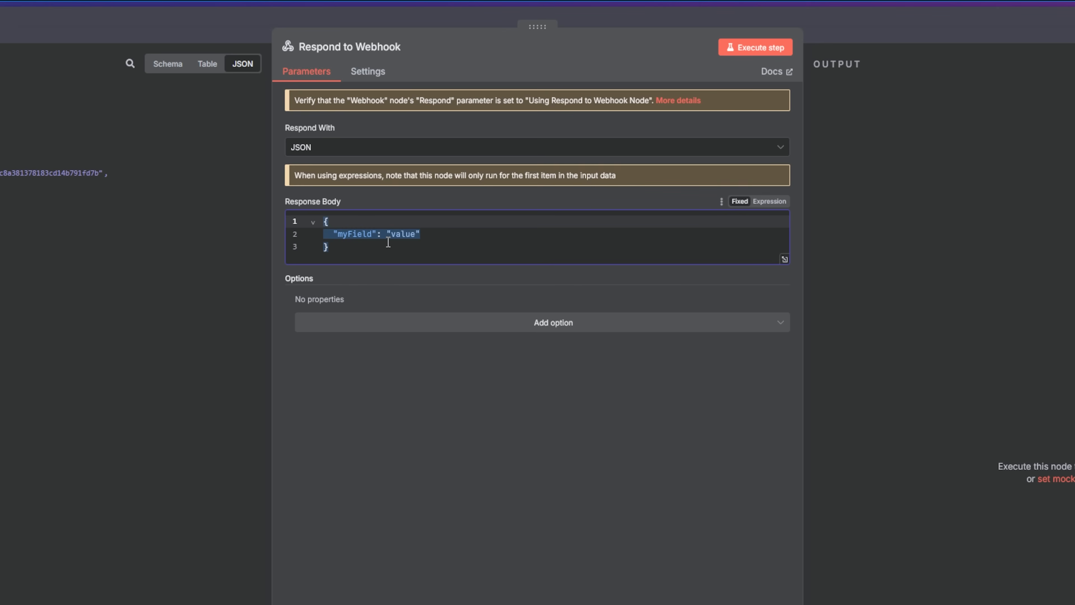
{"action": "key", "text": "BackSpace"}
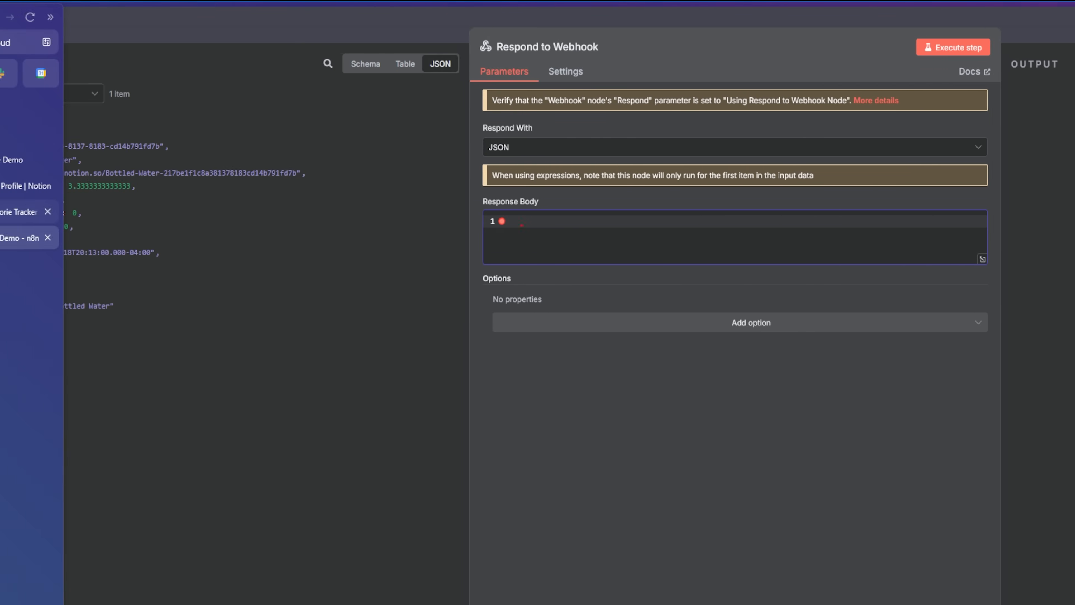
Step: Copy the success JSON from the Skool page into n8n's Response Body, with message "{{ $json.name }} totaling {{ $json.property_calories }} calories has been logged."
{"action": "left_click", "coordinate": [59, 219]}
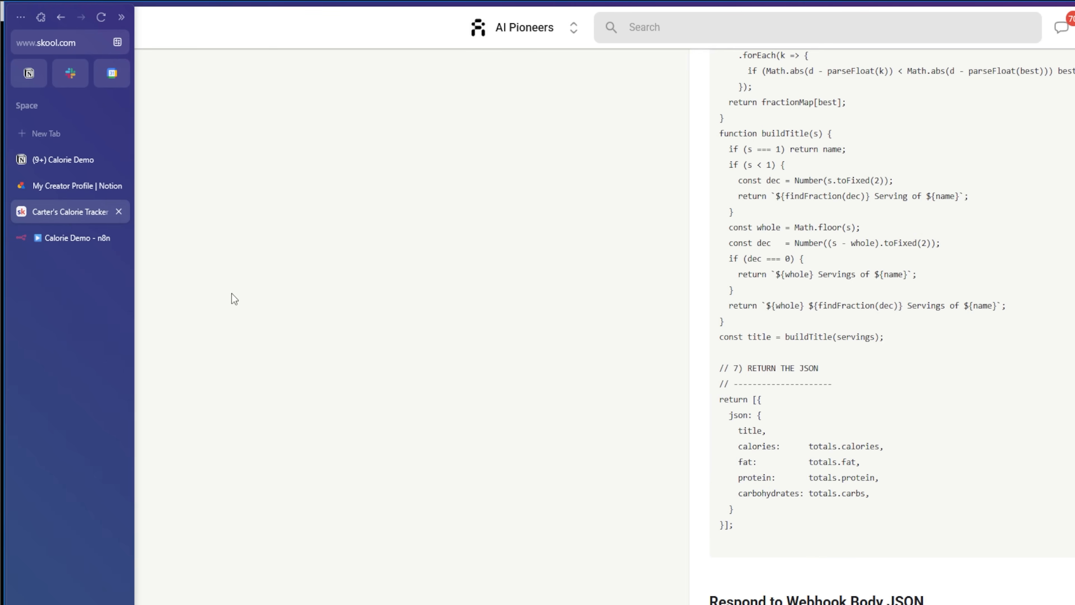
{"action": "left_click_drag", "start_coordinate": [472, 401], "coordinate": [634, 408]}
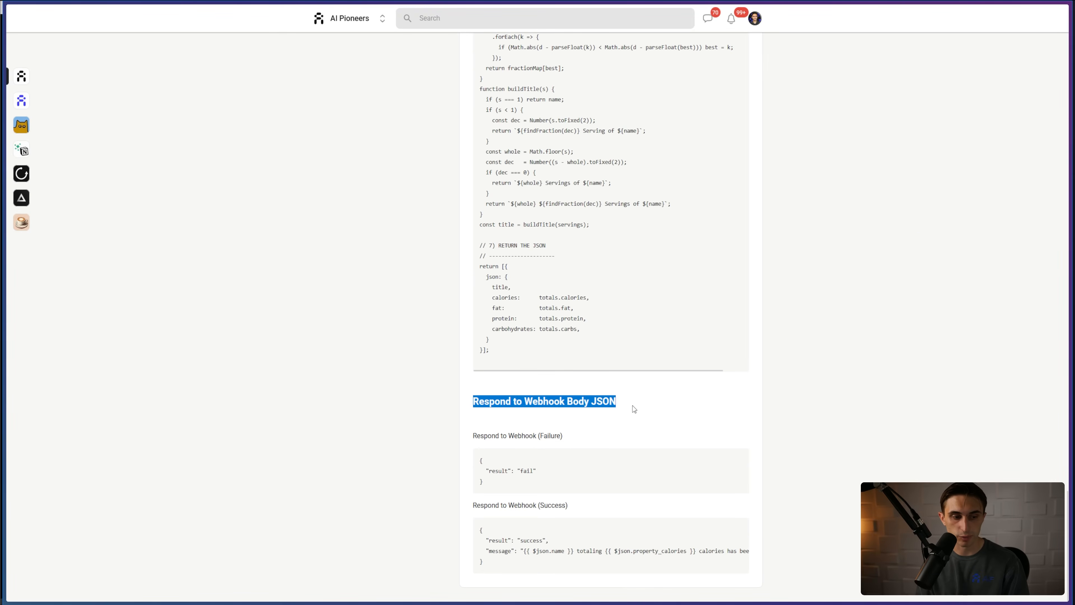
{"action": "left_click", "coordinate": [634, 409]}
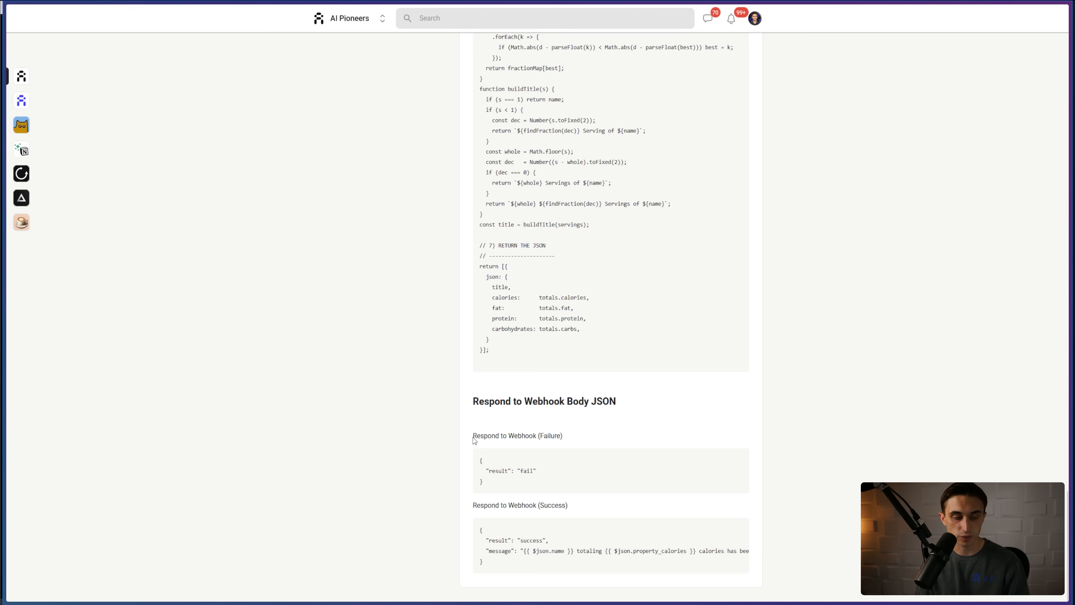
{"action": "left_click_drag", "start_coordinate": [540, 438], "coordinate": [550, 483]}
{"action": "left_click", "coordinate": [551, 482]}
{"action": "left_click_drag", "start_coordinate": [473, 505], "coordinate": [602, 545]}
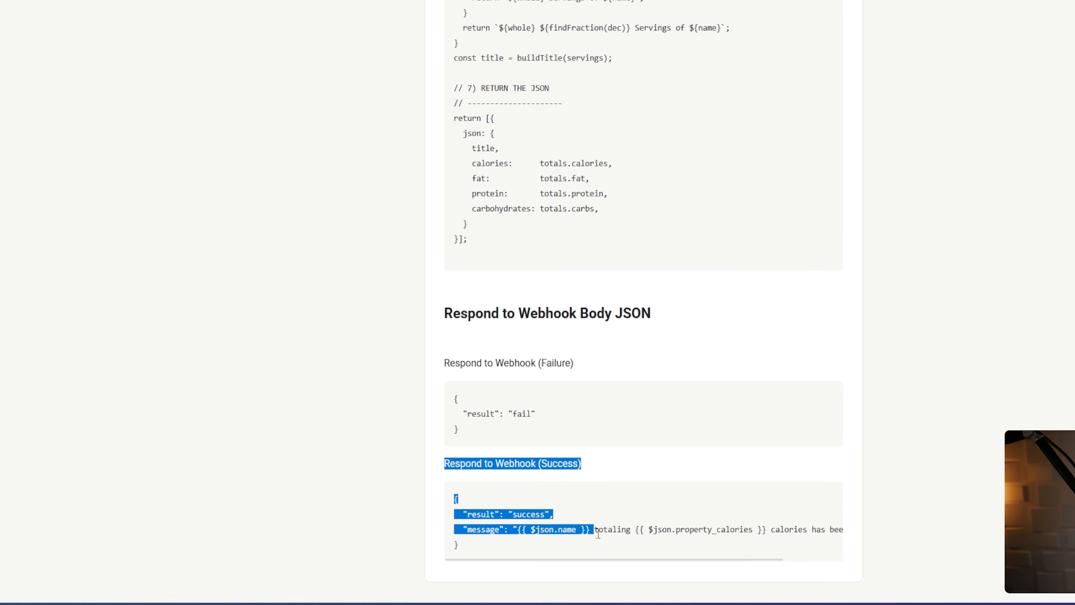
{"action": "left_click", "coordinate": [497, 543]}
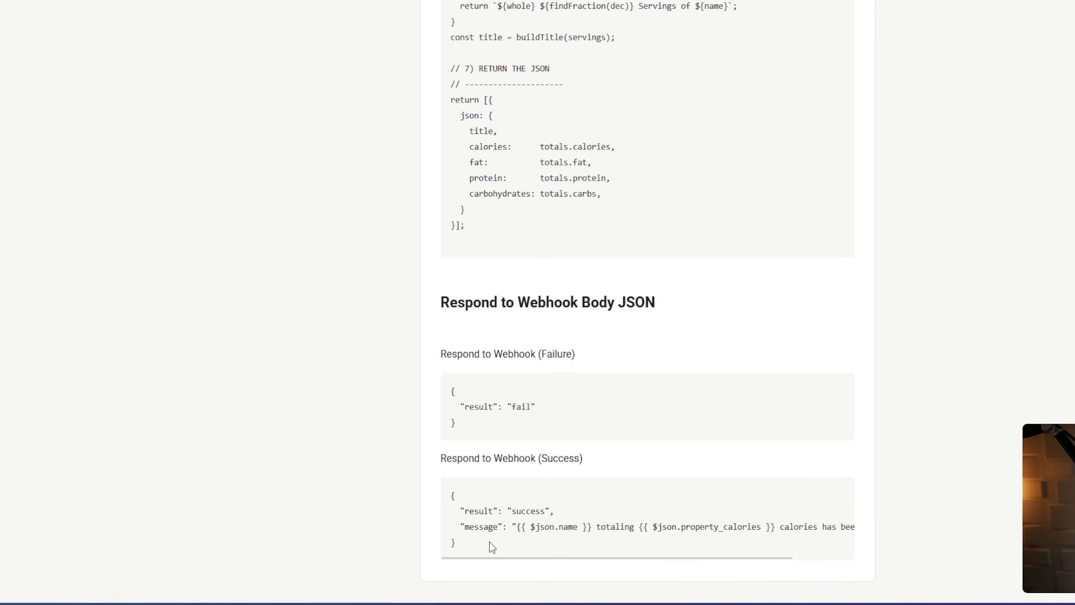
{"action": "left_click_drag", "start_coordinate": [461, 543], "coordinate": [454, 497]}
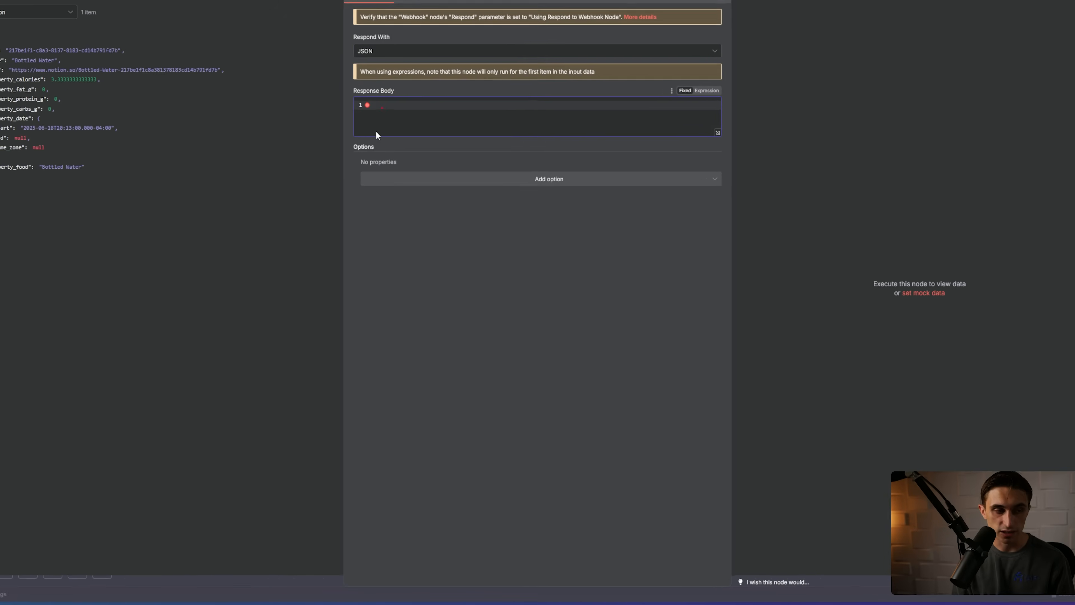
{"action": "type", "text": "{   \"result\": \"success\",   \"message\": \"{{ $json.name }} totaling {{ $json.property_calories }} calories has been logged.\" }"}
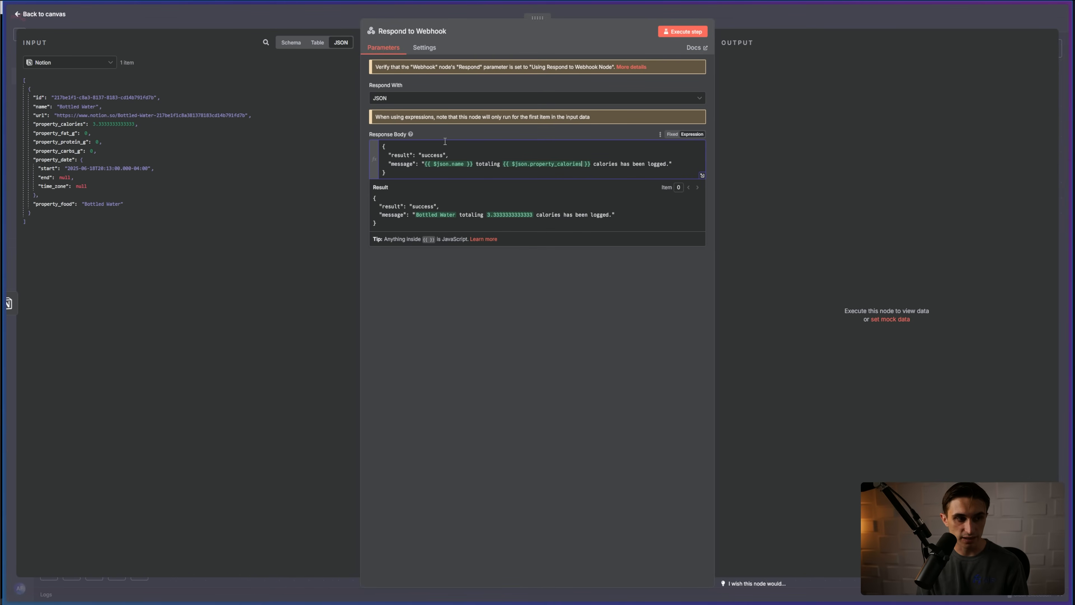
Step: Check the food name, calories and wording in the response message preview, and return to the canvas
{"action": "left_click_drag", "start_coordinate": [417, 217], "coordinate": [456, 214]}
{"action": "left_click", "coordinate": [481, 215]}
{"action": "left_click", "coordinate": [462, 213]}
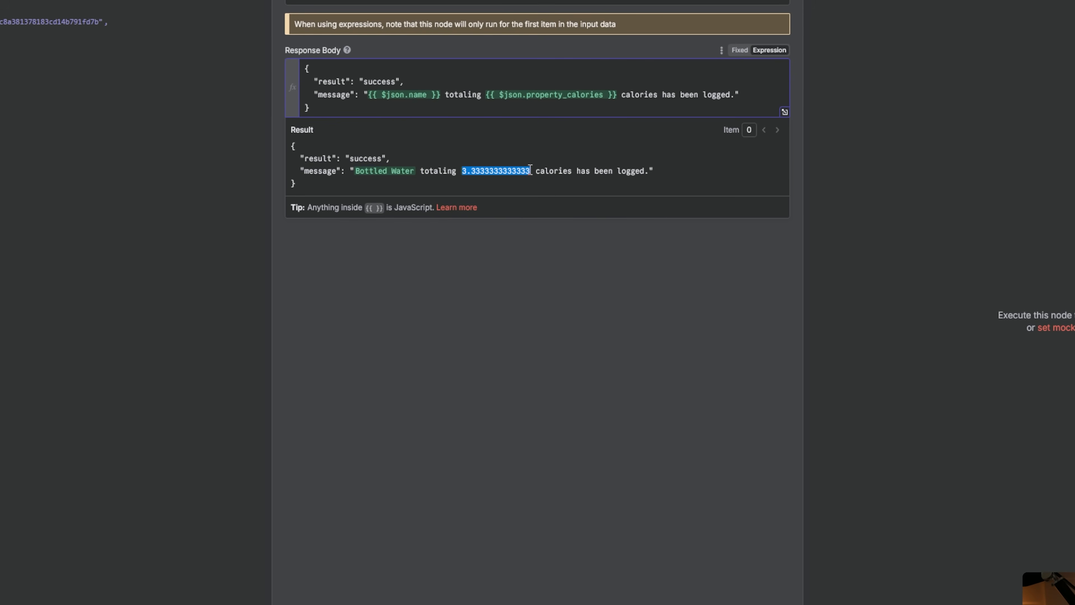
{"action": "left_click_drag", "start_coordinate": [536, 170], "coordinate": [609, 170]}
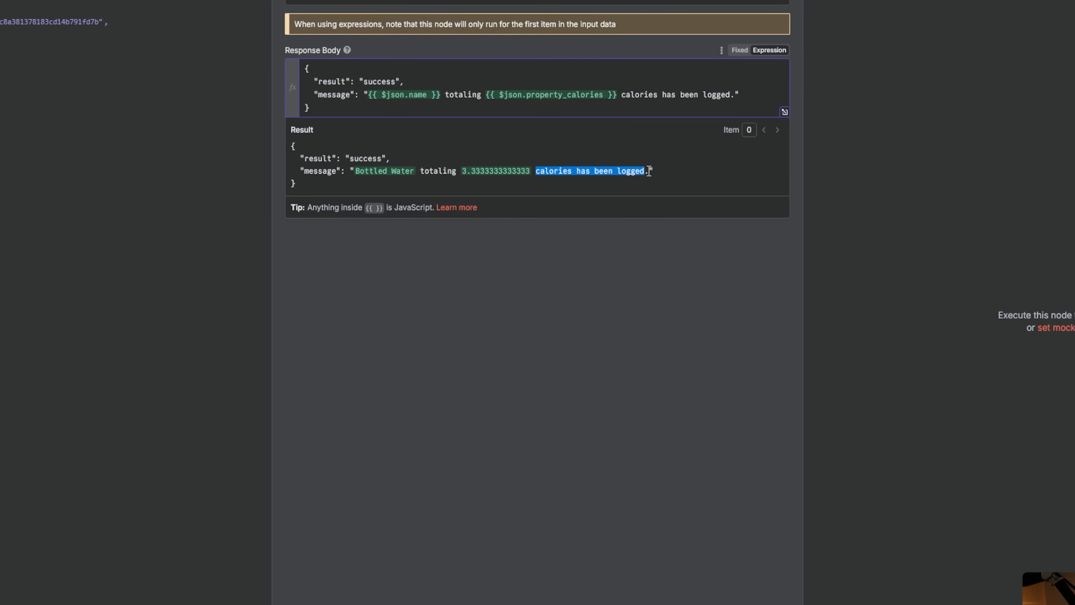
{"action": "key", "text": "Escape"}
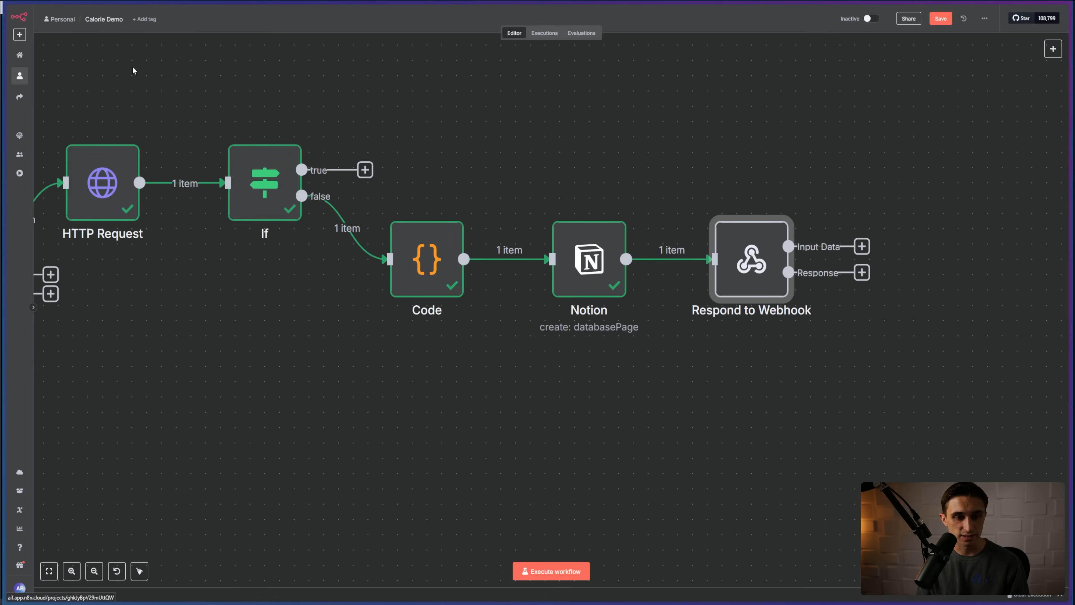
Step: Duplicate the Respond to Webhook node, place the copy above the Code node and connect it to the If node's true output
{"action": "key", "text": "1"}
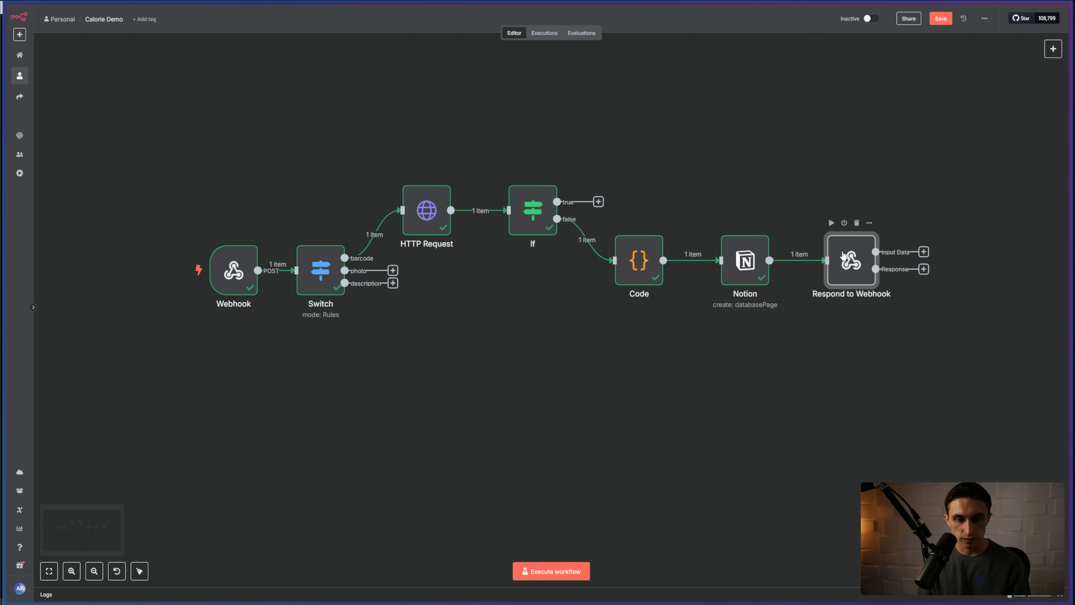
{"action": "right_click", "coordinate": [843, 257]}
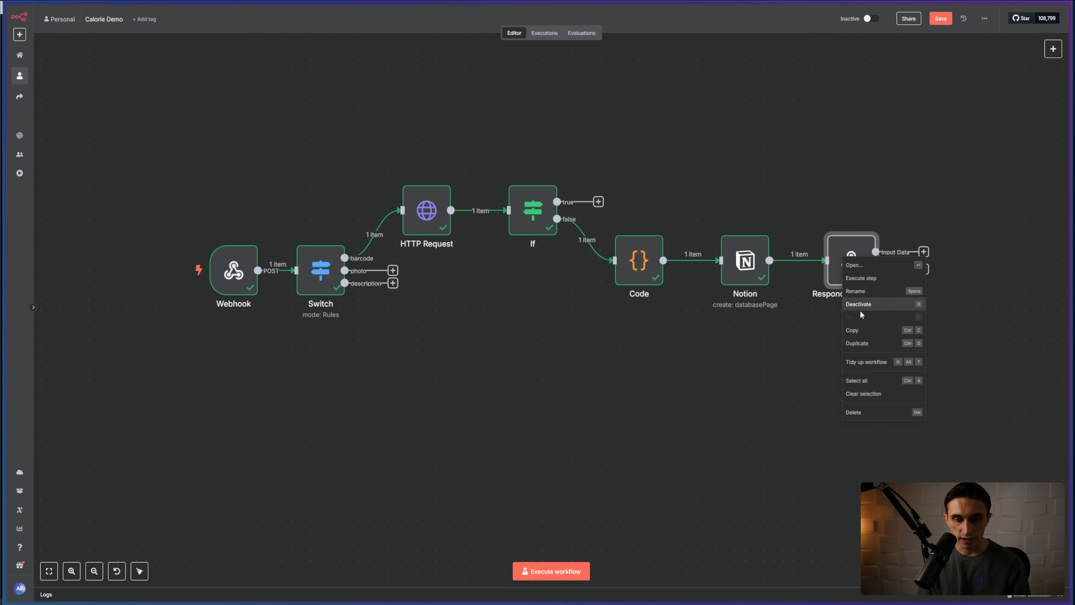
{"action": "left_click", "coordinate": [859, 343]}
{"action": "left_click_drag", "start_coordinate": [643, 331], "coordinate": [651, 157]}
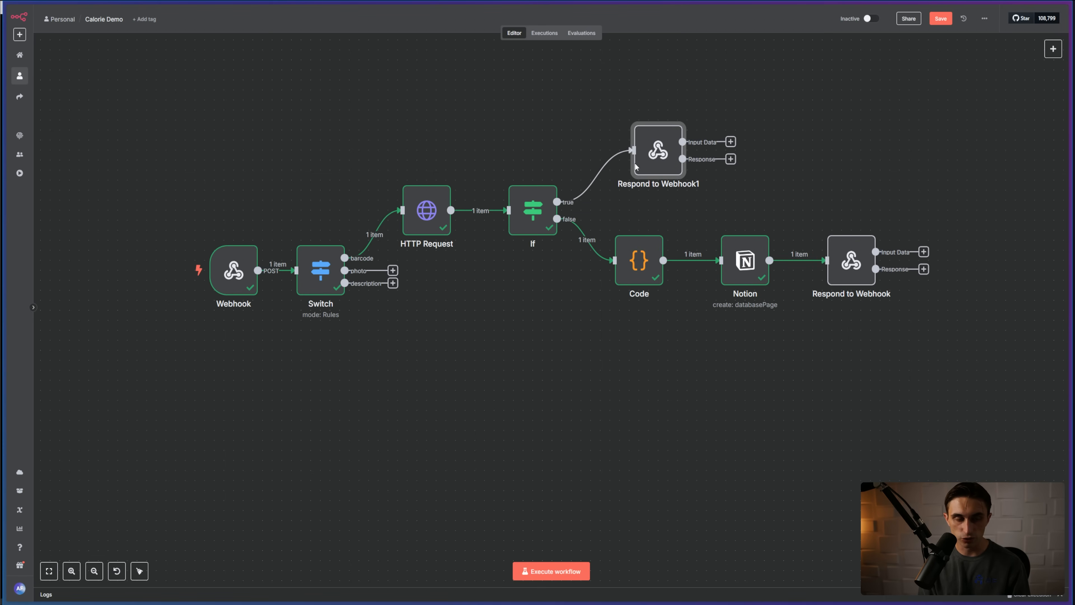
{"action": "left_click_drag", "start_coordinate": [654, 155], "coordinate": [640, 151]}
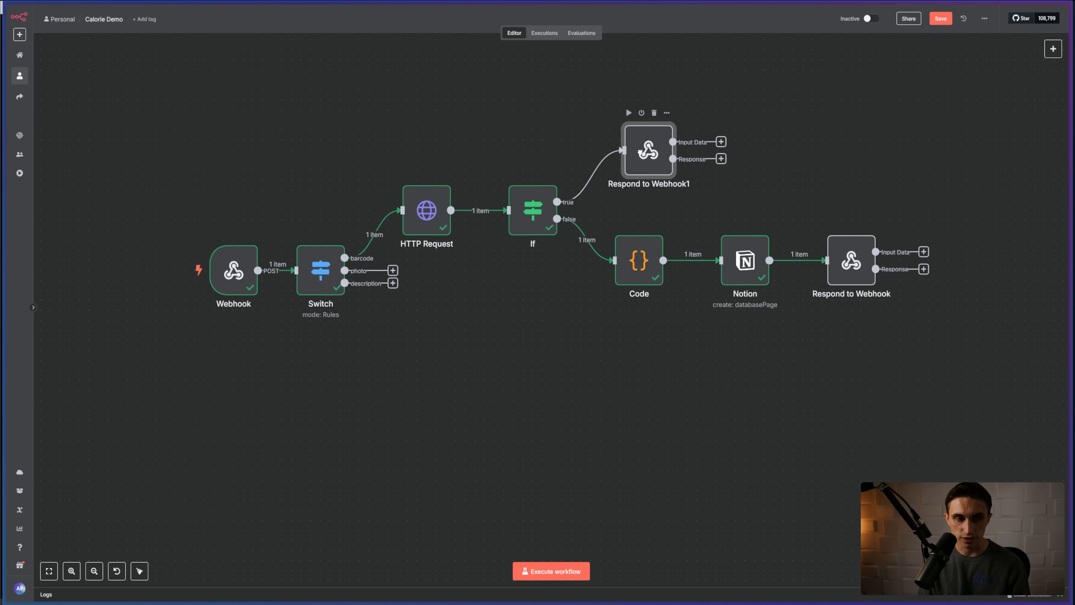
Step: Open the duplicated Respond to Webhook node, copy the failure JSON with "result": "fail" from the Skool page and return to the node in n8n
{"action": "double_click", "coordinate": [643, 154]}
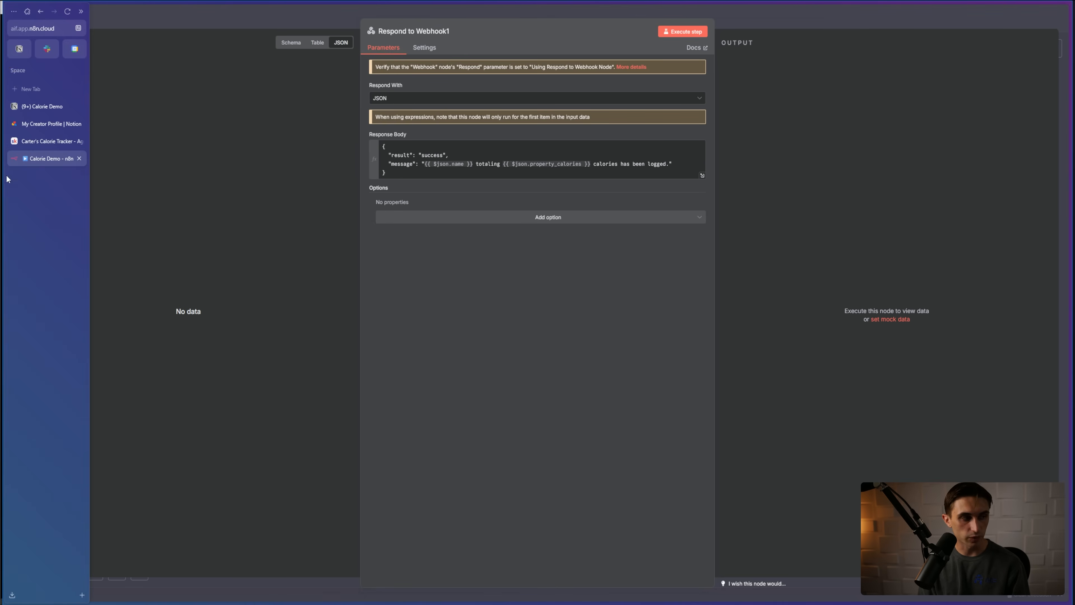
{"action": "left_click", "coordinate": [31, 146]}
{"action": "left_click_drag", "start_coordinate": [498, 482], "coordinate": [480, 464]}
{"action": "key", "text": "ctrl+c"}
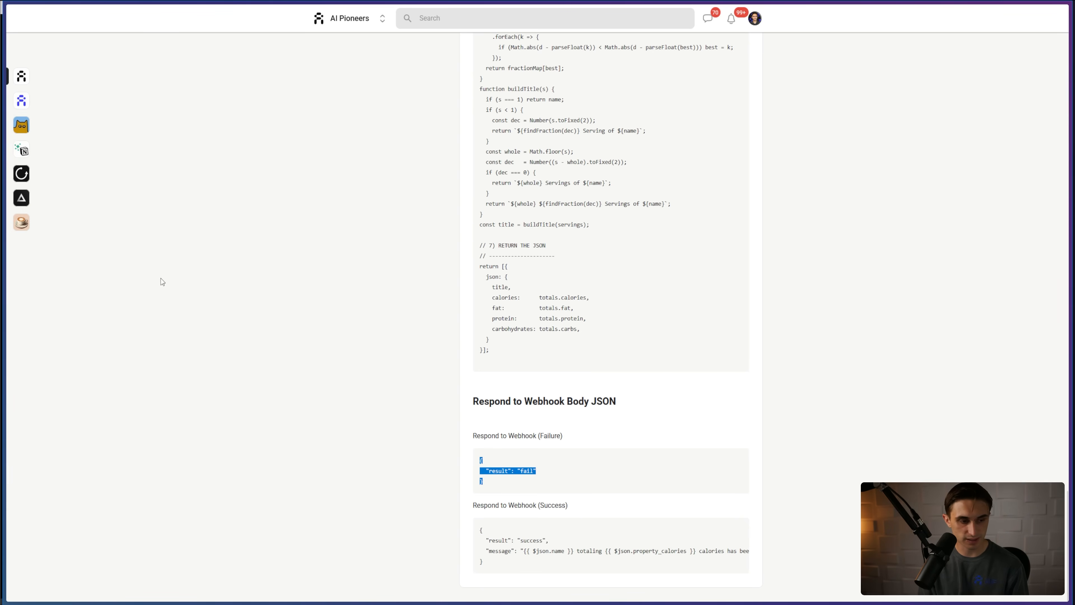
{"action": "mouse_move", "coordinate": [11, 174]}
{"action": "left_click", "coordinate": [47, 158]}
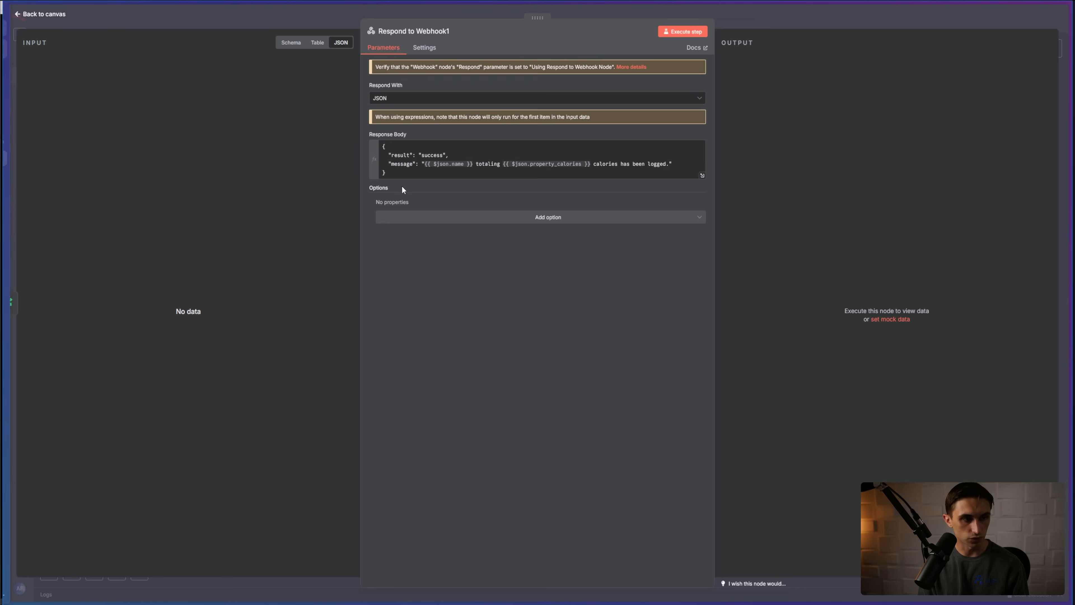
Step: Replace the response body of Respond to Webhook1 with JSON that sets "result" to "fail", and return to the canvas
{"action": "left_click_drag", "start_coordinate": [402, 174], "coordinate": [354, 144]}
{"action": "key", "text": "ctrl+v"}
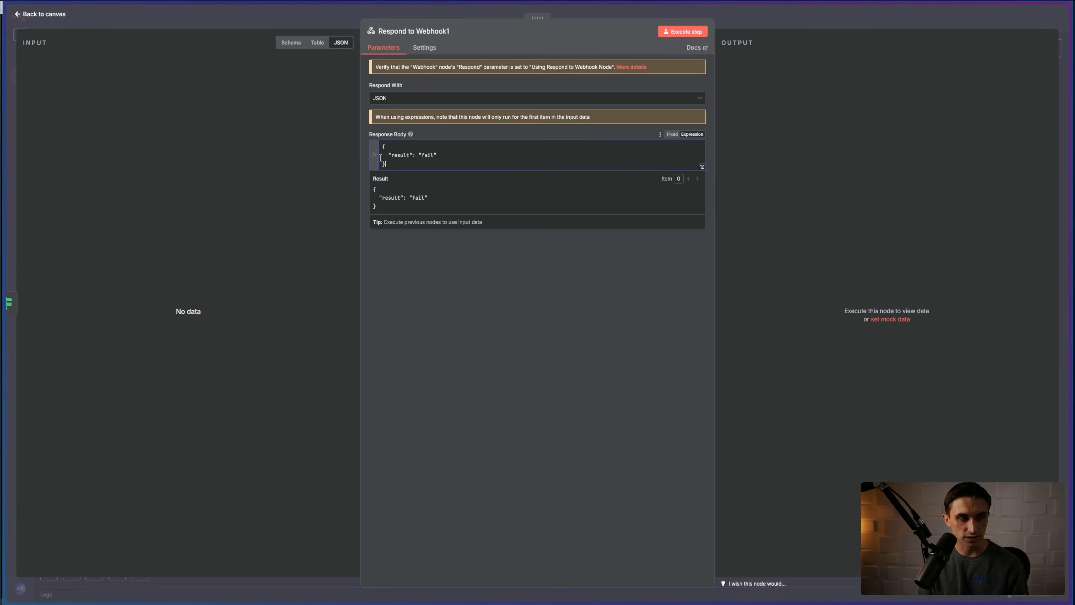
{"action": "left_click", "coordinate": [445, 137]}
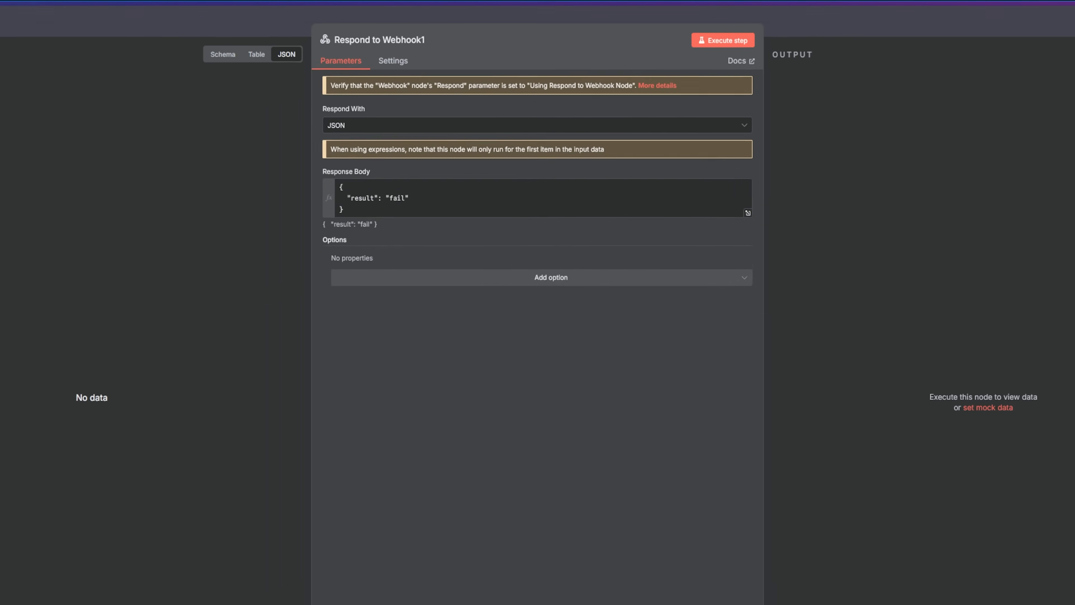
{"action": "left_click", "coordinate": [47, 17]}
Step: Move the HTTP Request, If, Code, Notion and both Respond to Webhook nodes together slightly higher on the canvas
{"action": "scroll", "coordinate": [372, 216], "scroll_direction": "down", "scroll_amount": 3}
{"action": "left_click_drag", "start_coordinate": [343, 175], "coordinate": [397, 171]}
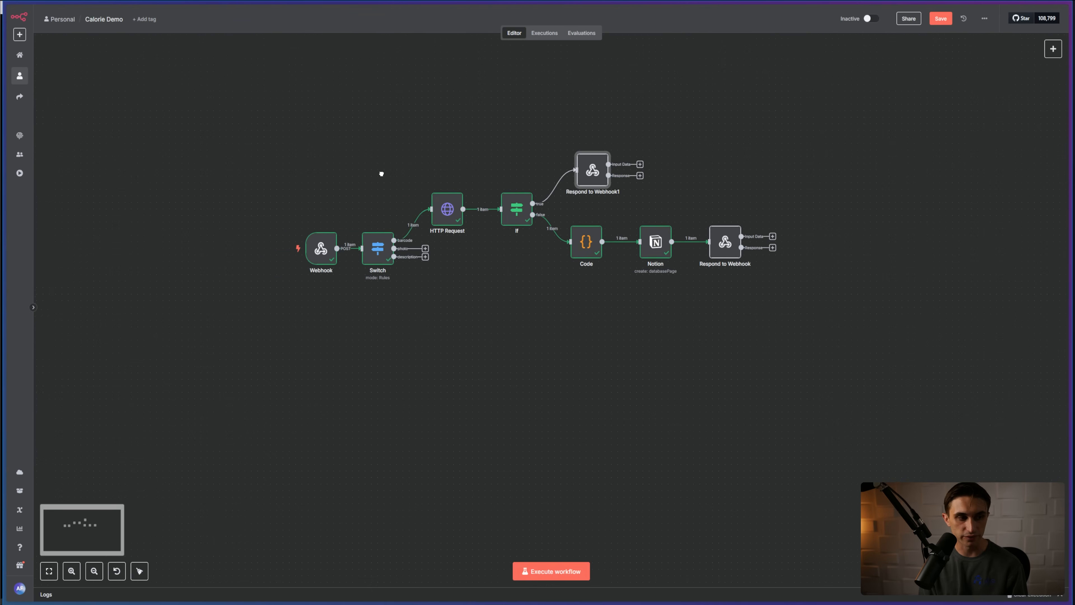
{"action": "left_click_drag", "start_coordinate": [841, 109], "coordinate": [444, 286]}
{"action": "left_click_drag", "start_coordinate": [460, 209], "coordinate": [467, 182]}
{"action": "left_click", "coordinate": [563, 276]}
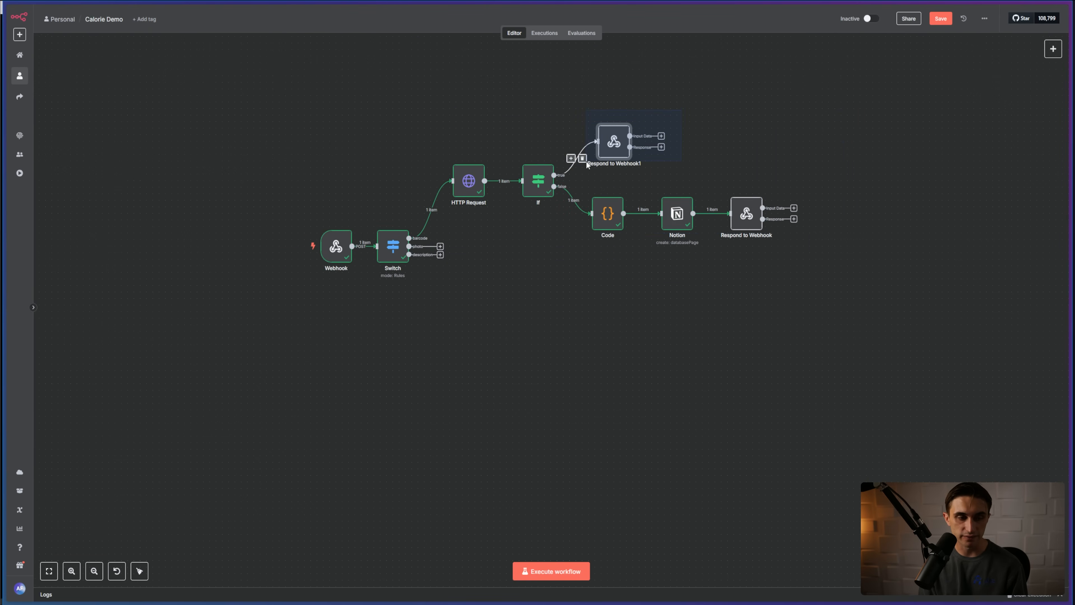
{"action": "left_click", "coordinate": [744, 273]}
{"action": "left_click_drag", "start_coordinate": [705, 182], "coordinate": [643, 264]}
{"action": "left_click", "coordinate": [800, 253]}
{"action": "left_click_drag", "start_coordinate": [818, 248], "coordinate": [698, 180]}
{"action": "left_click", "coordinate": [802, 288]}
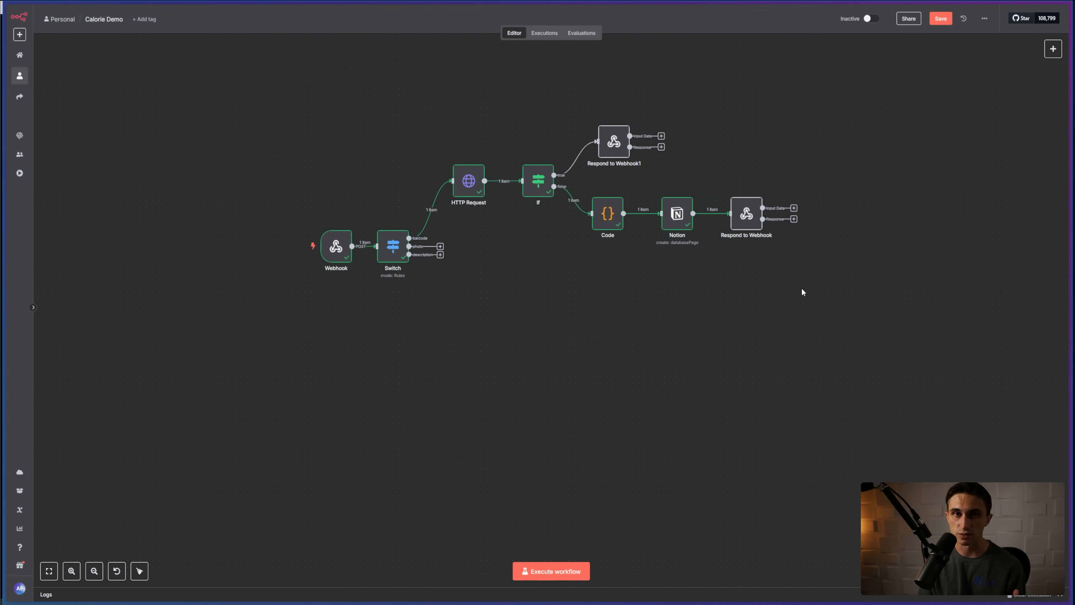
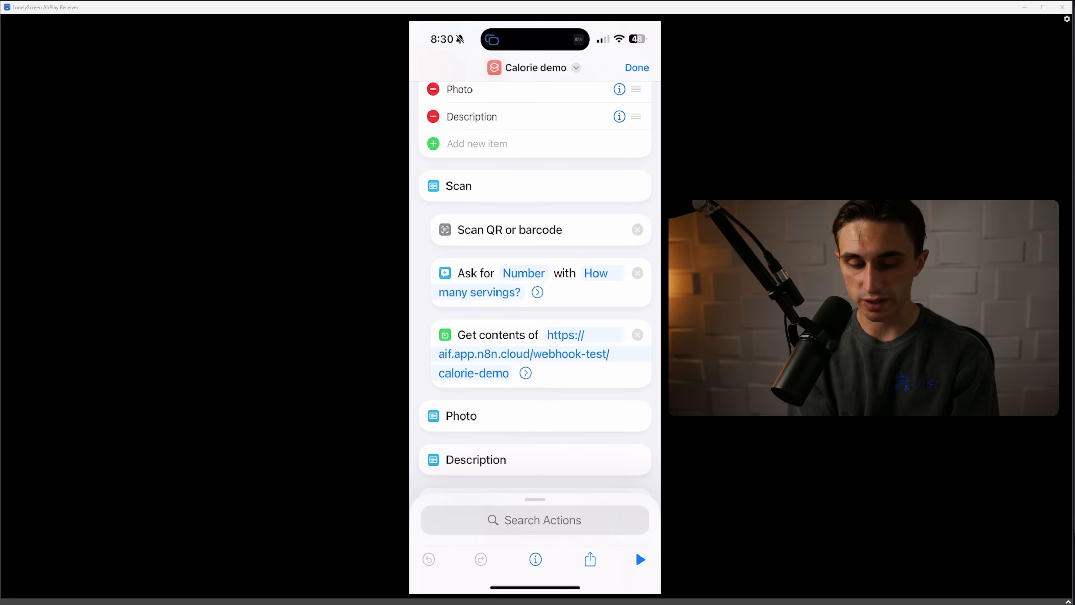
Step: In the Calorie demo iPhone shortcut, add a Get Dictionary Value action below the webhook request in the Scan branch
{"action": "left_click", "coordinate": [535, 520]}
{"action": "type", "text": "Dictionary"}
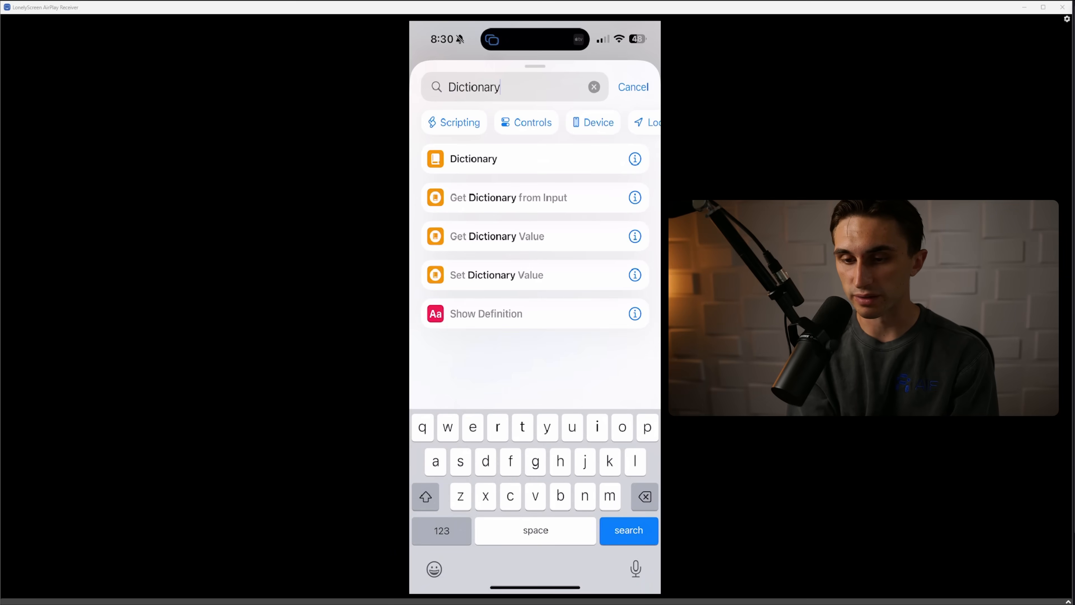
{"action": "left_click", "coordinate": [497, 236]}
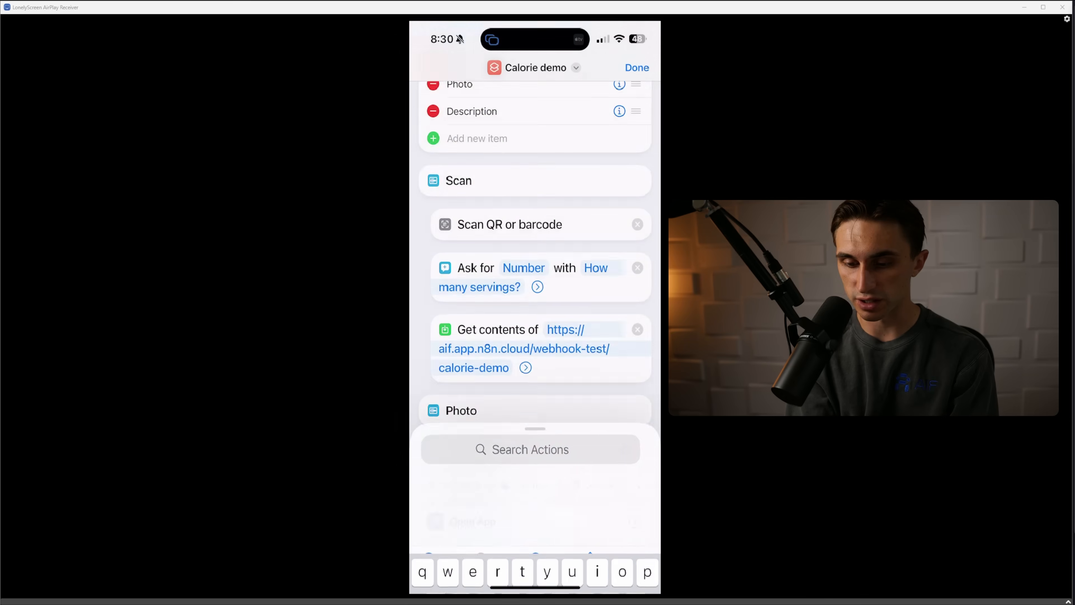
{"action": "left_click_drag", "start_coordinate": [572, 479], "coordinate": [572, 353]}
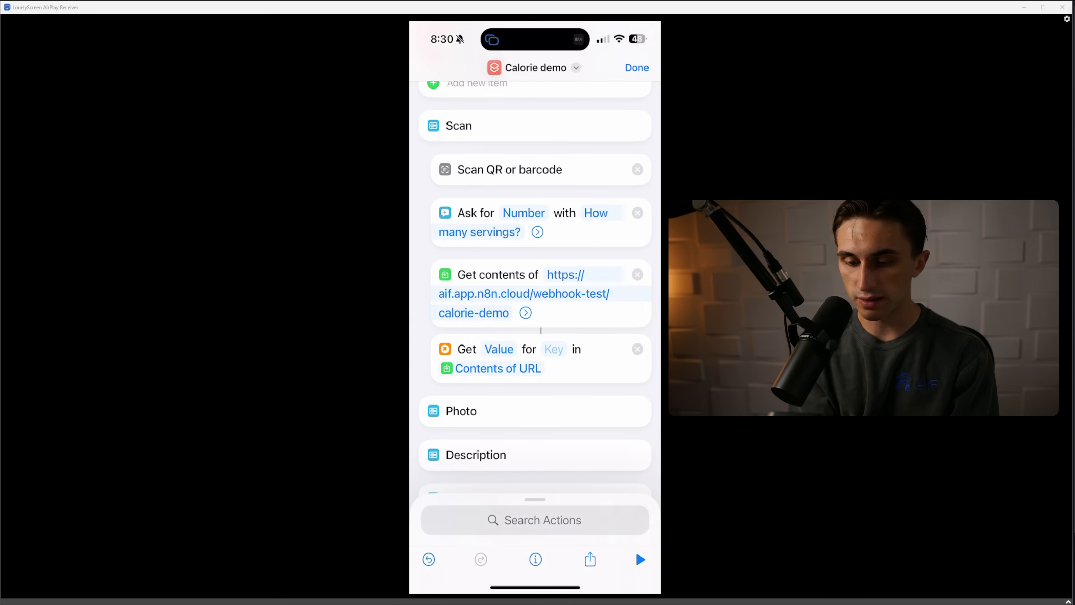
Step: Set the dictionary value's key to "result" and check which action supplies its Contents of URL variable
{"action": "left_click", "coordinate": [554, 349]}
{"action": "type", "text": "result"}
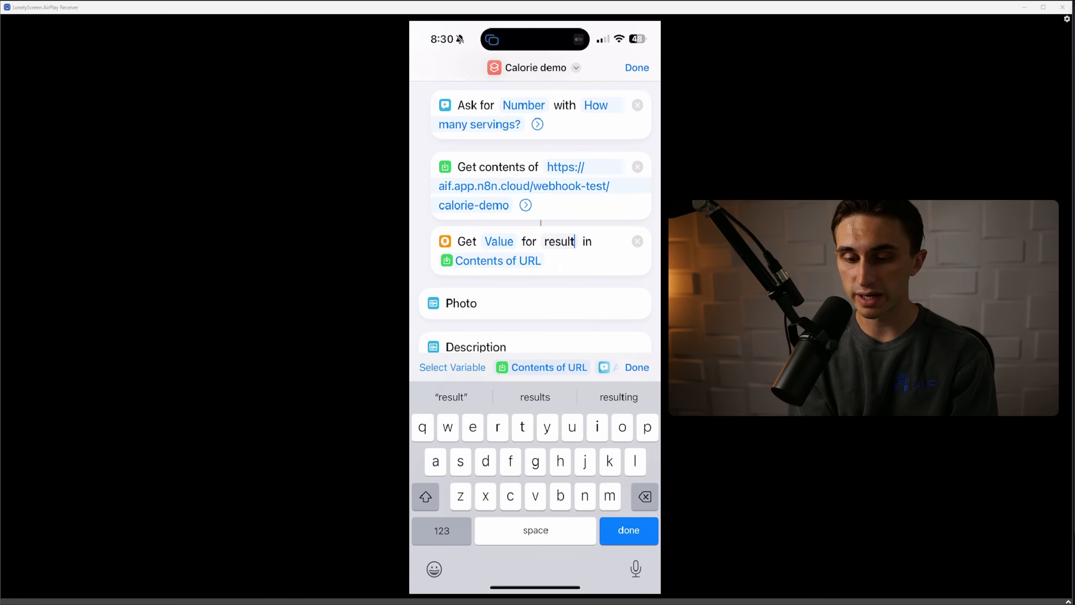
{"action": "left_click", "coordinate": [492, 260]}
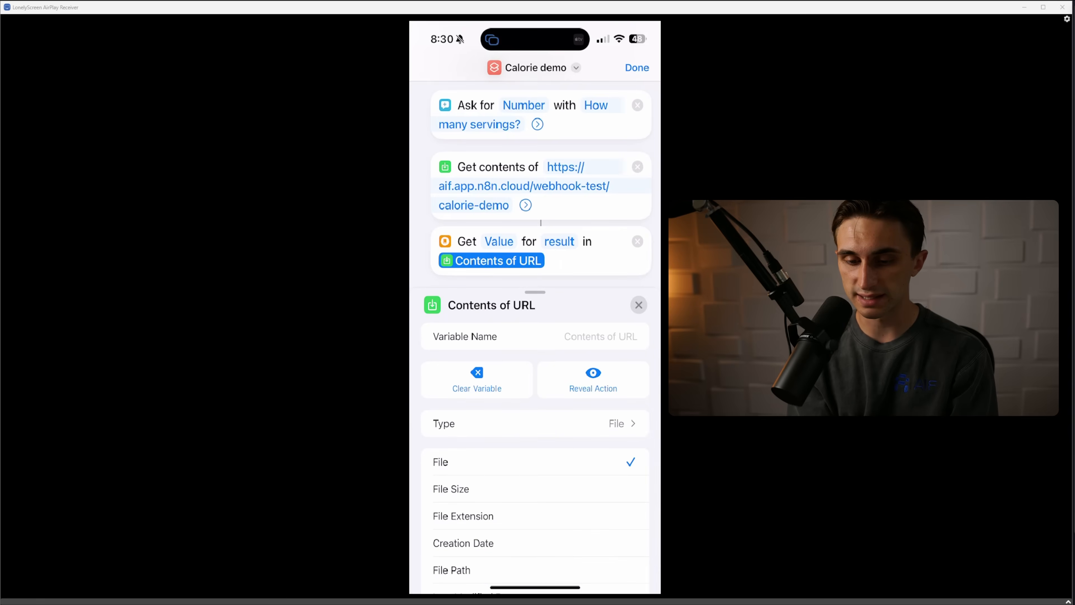
{"action": "left_click", "coordinate": [593, 379]}
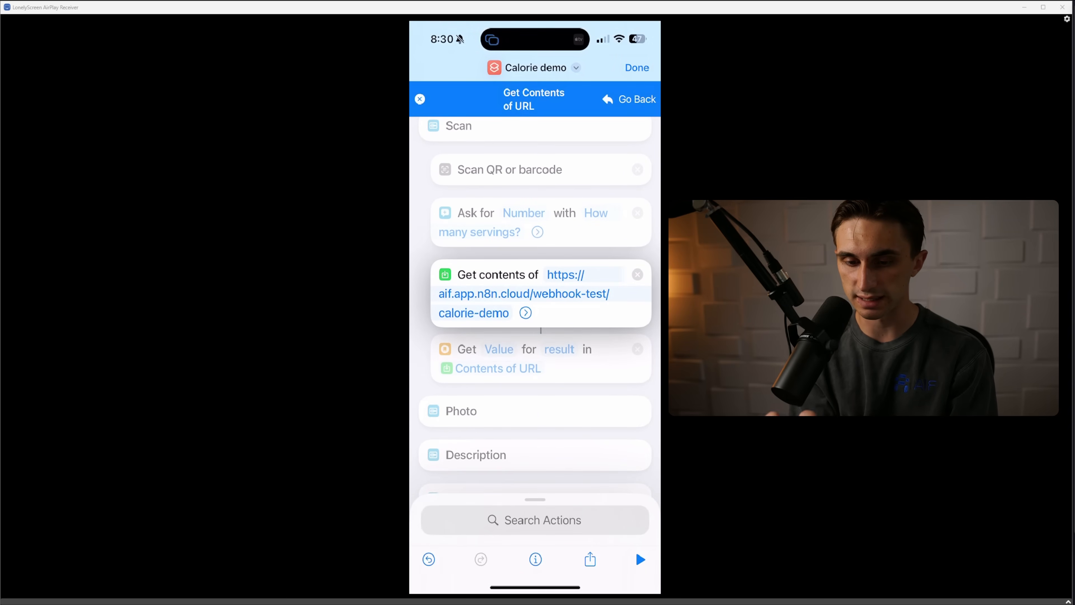
{"action": "left_click", "coordinate": [419, 99]}
Step: Add an If action and place it directly below the Get Dictionary Value action in the Scan branch
{"action": "scroll", "coordinate": [535, 290], "scroll_direction": "down", "scroll_amount": 3}
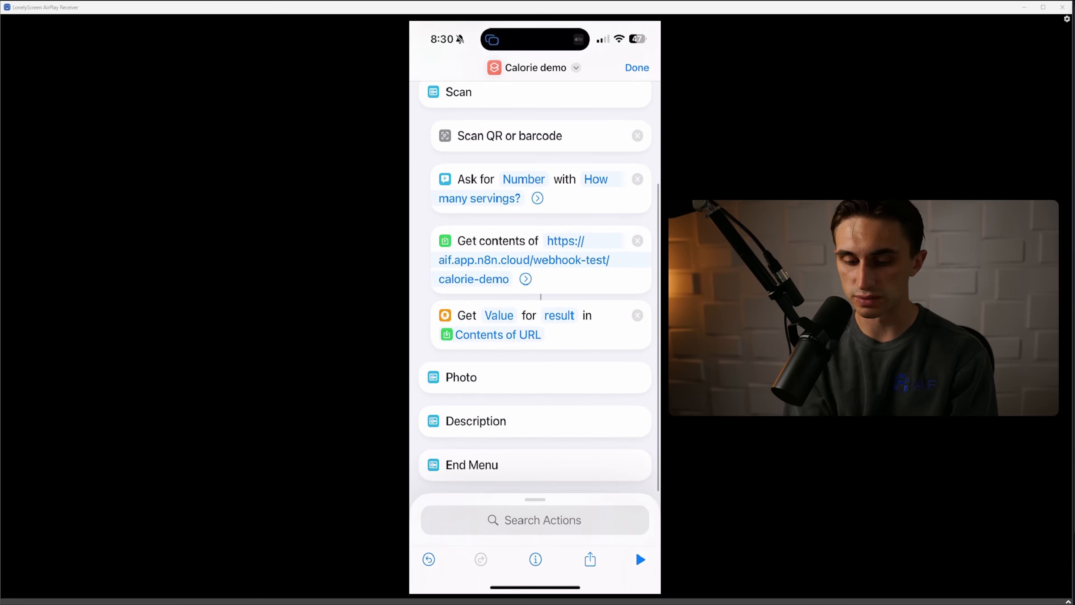
{"action": "left_click", "coordinate": [536, 520]}
{"action": "type", "text": "If"}
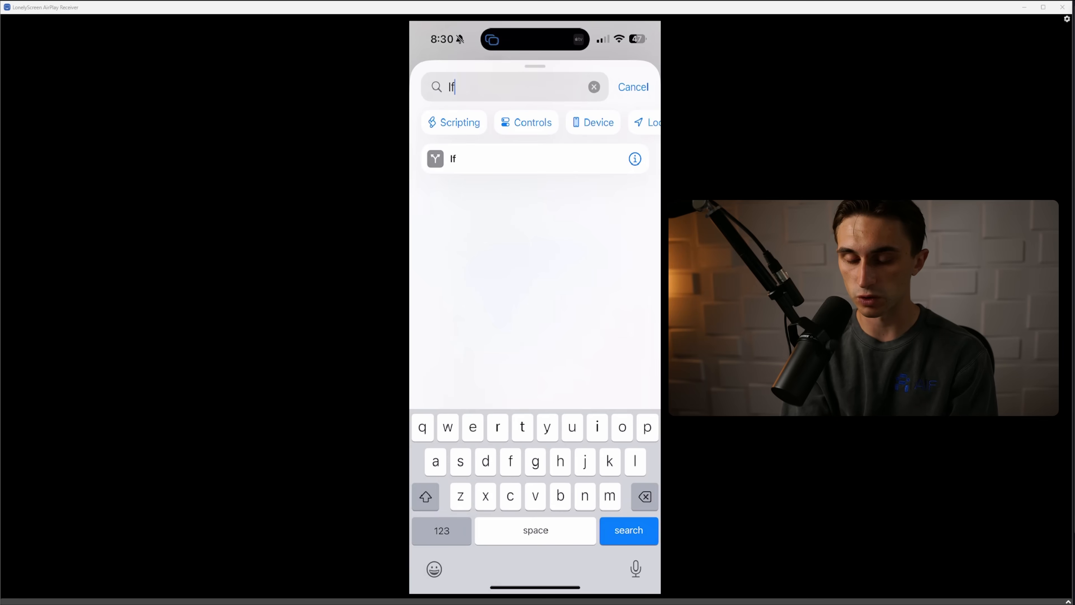
{"action": "left_click", "coordinate": [535, 159]}
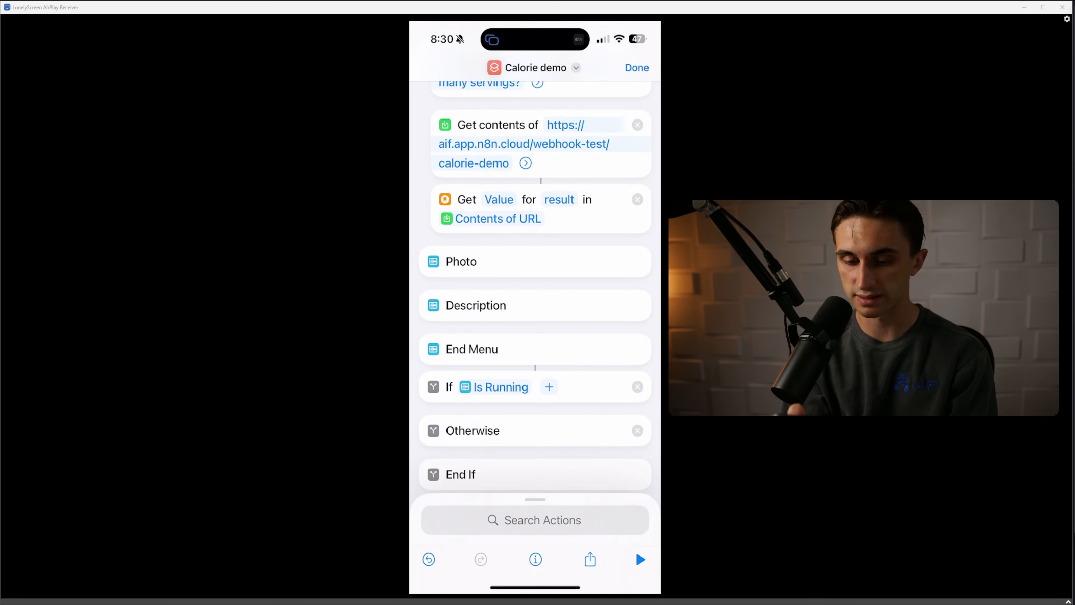
{"action": "left_click_drag", "start_coordinate": [449, 390], "coordinate": [455, 335]}
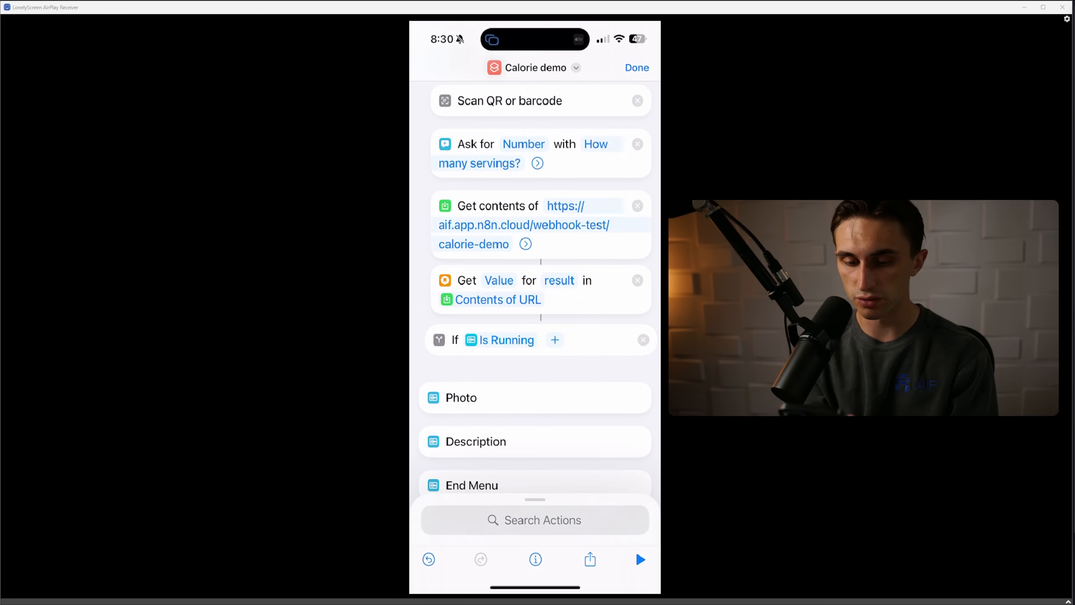
{"action": "scroll", "coordinate": [541, 288], "scroll_direction": "down", "scroll_amount": 1}
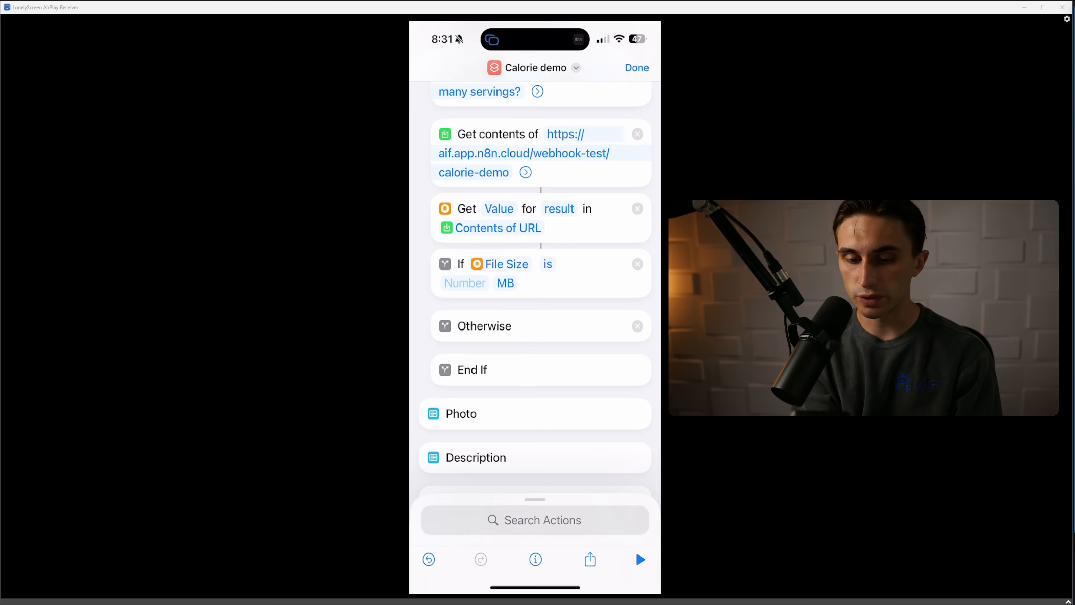
Step: Set the If condition to check whether the Name of the result variable is "fail"
{"action": "left_click", "coordinate": [501, 264]}
{"action": "left_click_drag", "start_coordinate": [535, 293], "coordinate": [536, 67]}
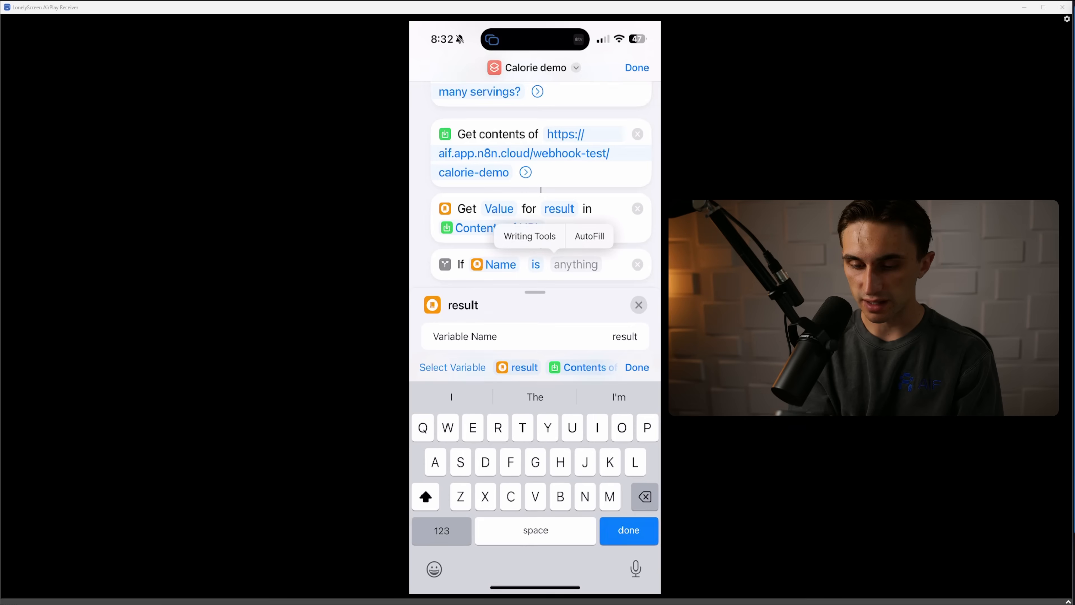
{"action": "type", "text": "fail"}
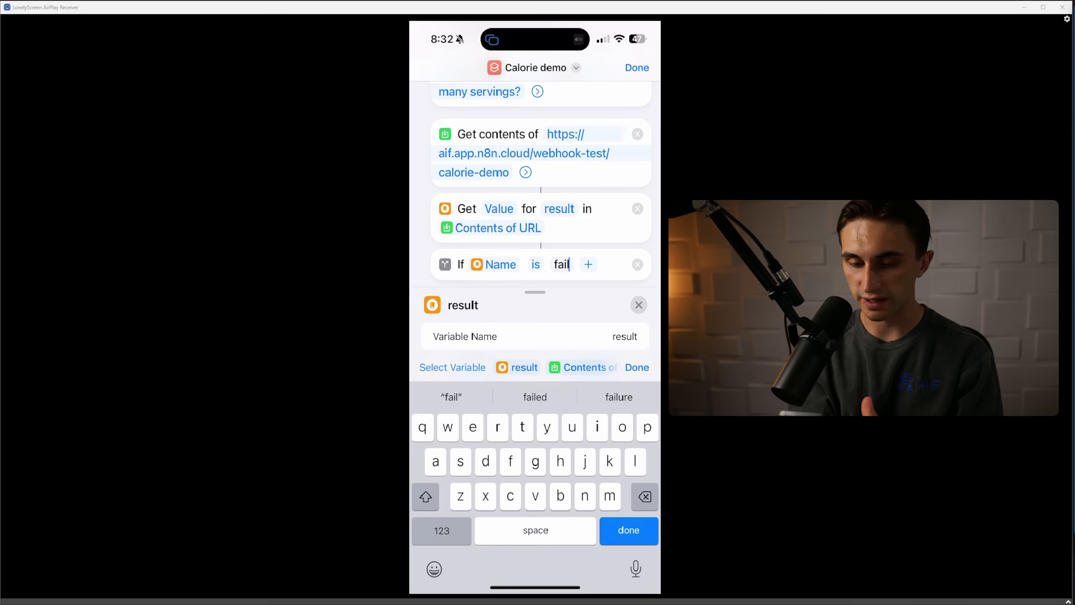
{"action": "key", "text": "Return"}
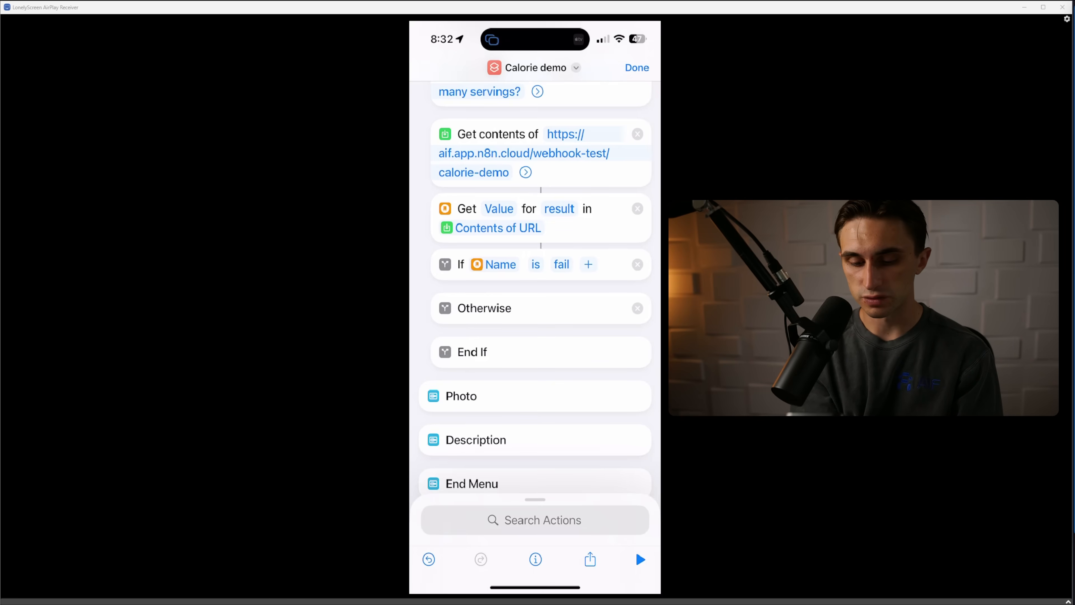
Step: Add a Choose from Menu action and place it inside the If branch, above Otherwise
{"action": "left_click", "coordinate": [535, 520]}
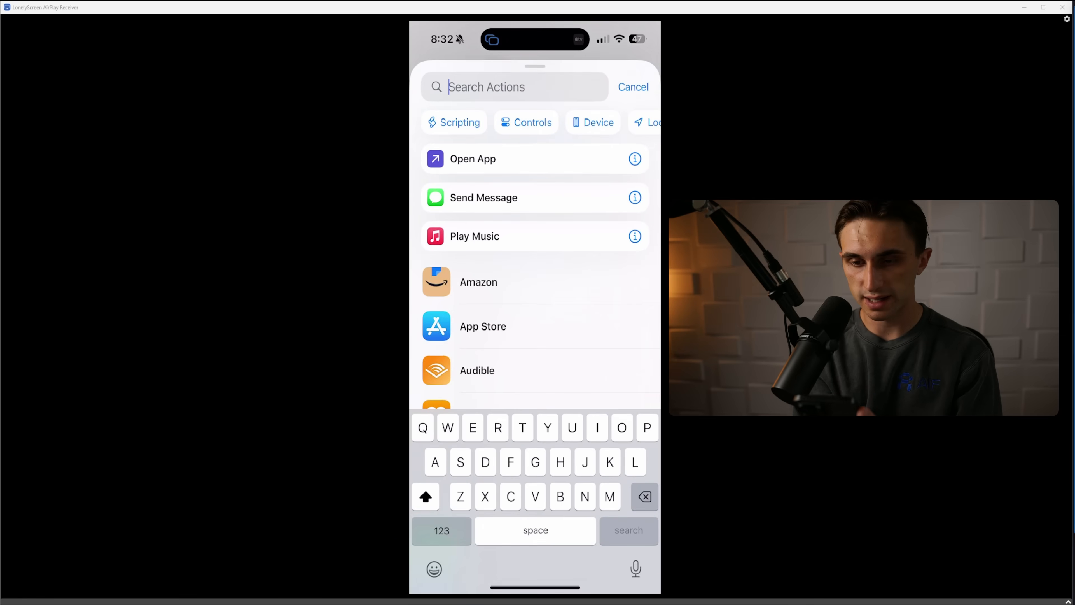
{"action": "type", "text": "Choose"}
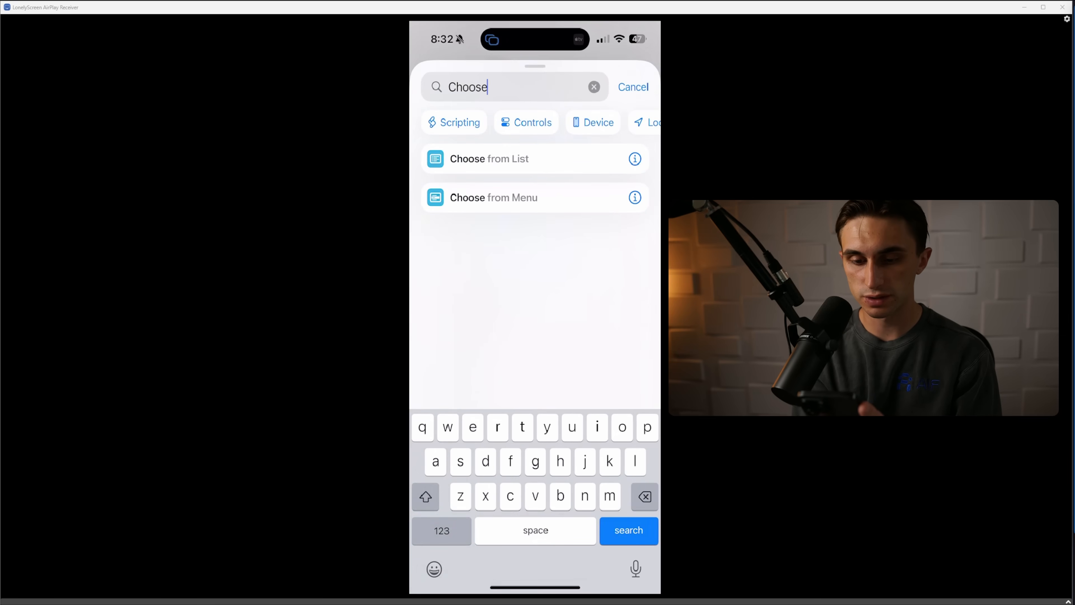
{"action": "left_click", "coordinate": [493, 198]}
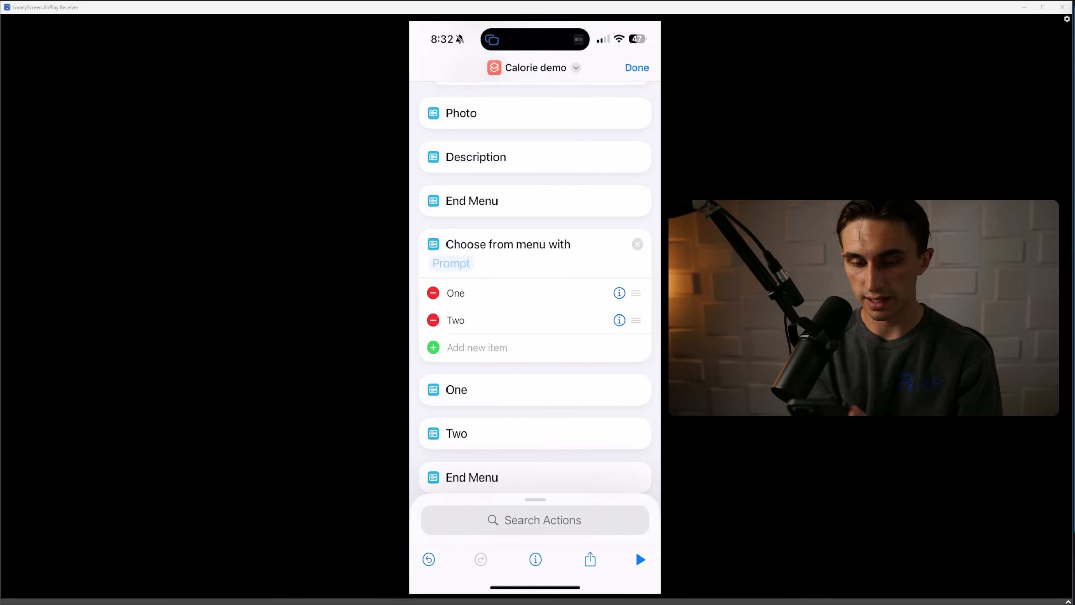
{"action": "left_click_drag", "start_coordinate": [508, 243], "coordinate": [525, 216]}
Step: Set the nested menu's prompt to "This product is not supported for calorie data. Would you like to use a different method?"
{"action": "left_click", "coordinate": [475, 206]}
{"action": "type", "text": "T"}
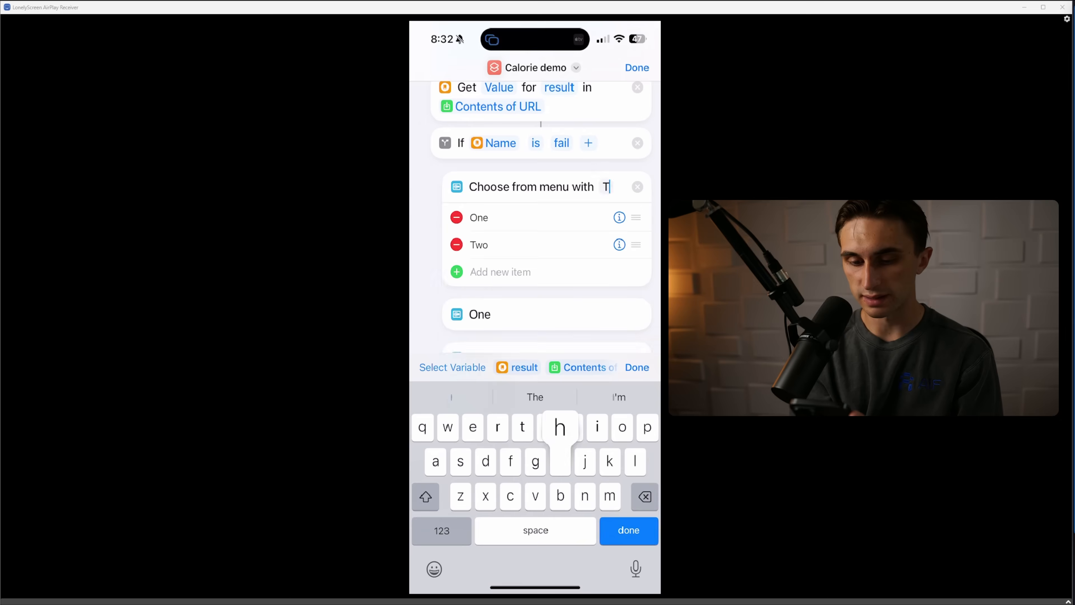
{"action": "type", "text": "his pro"}
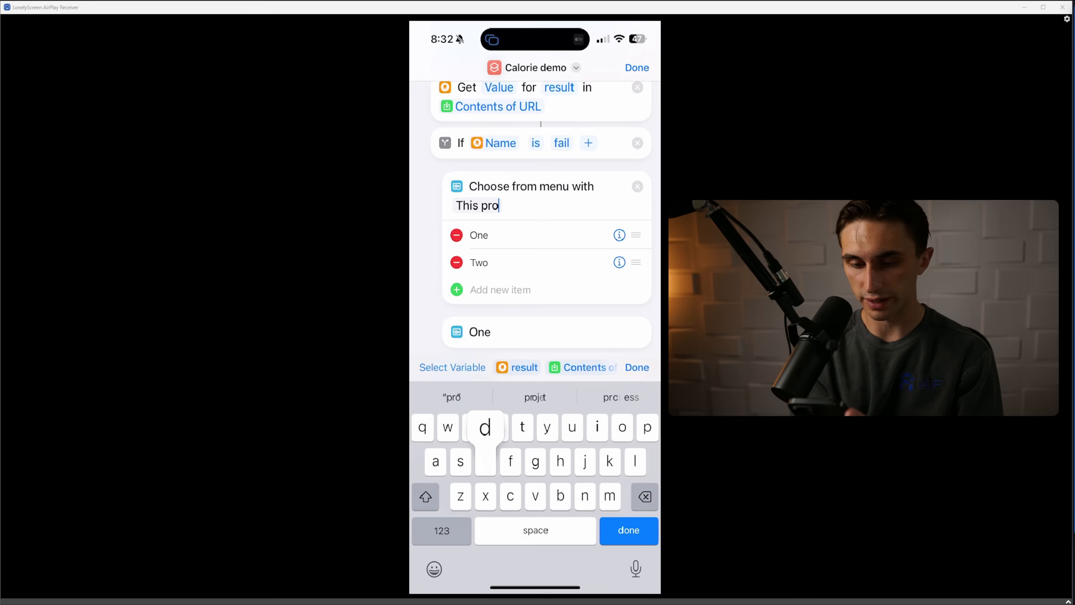
{"action": "type", "text": "duct is not sup"}
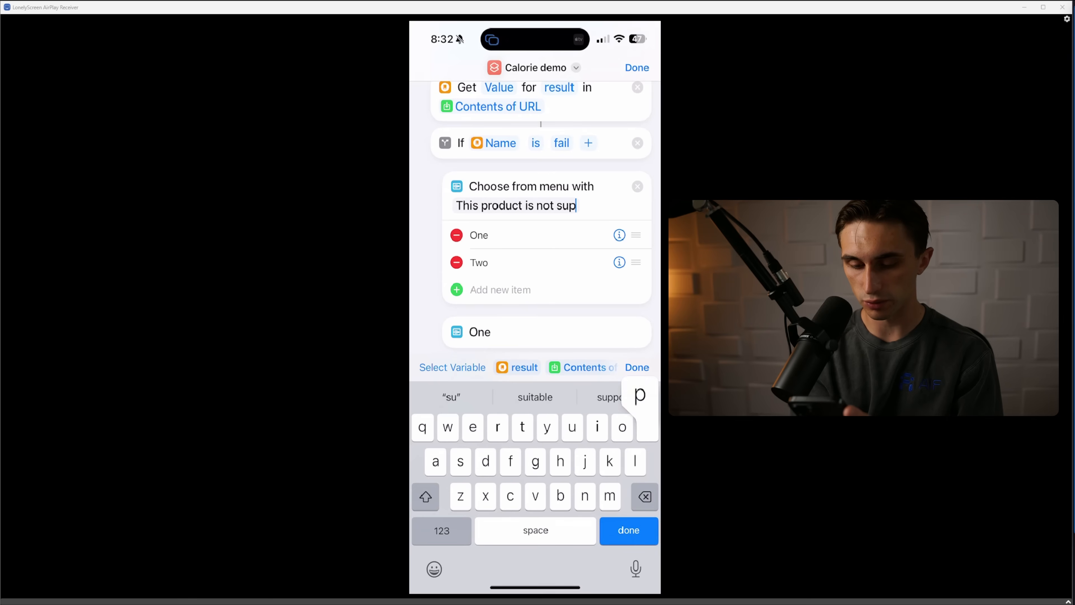
{"action": "type", "text": "ported for c"}
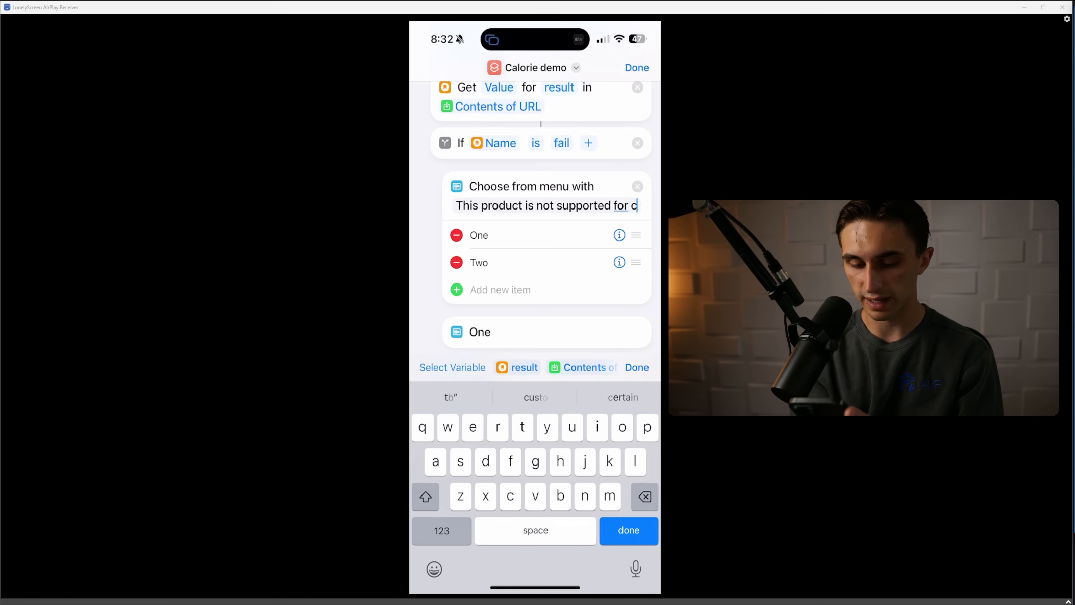
{"action": "type", "text": "alorie dat"}
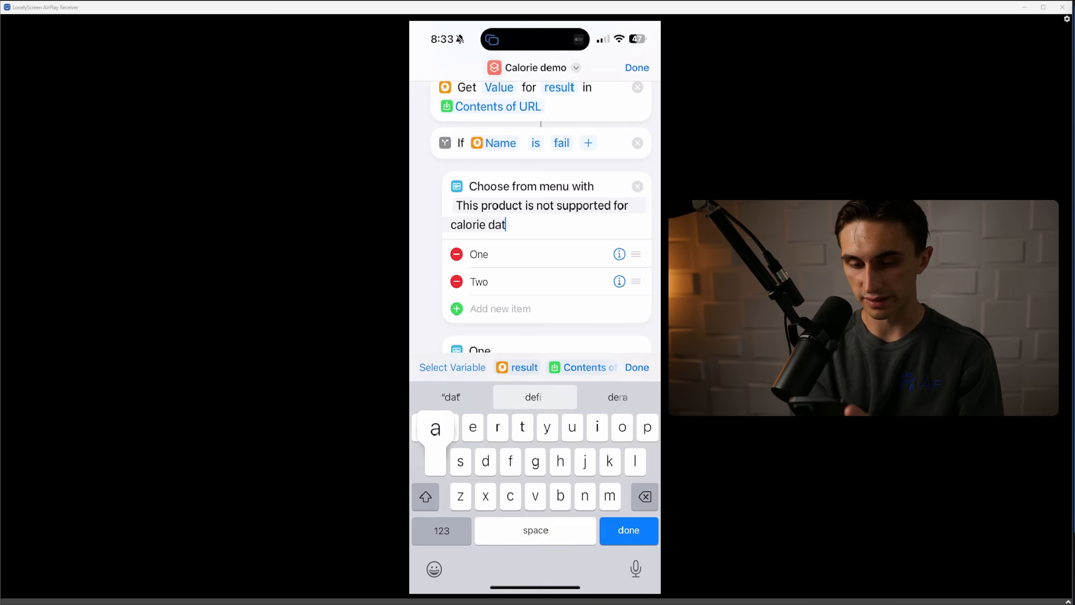
{"action": "type", "text": "a. Would you li"}
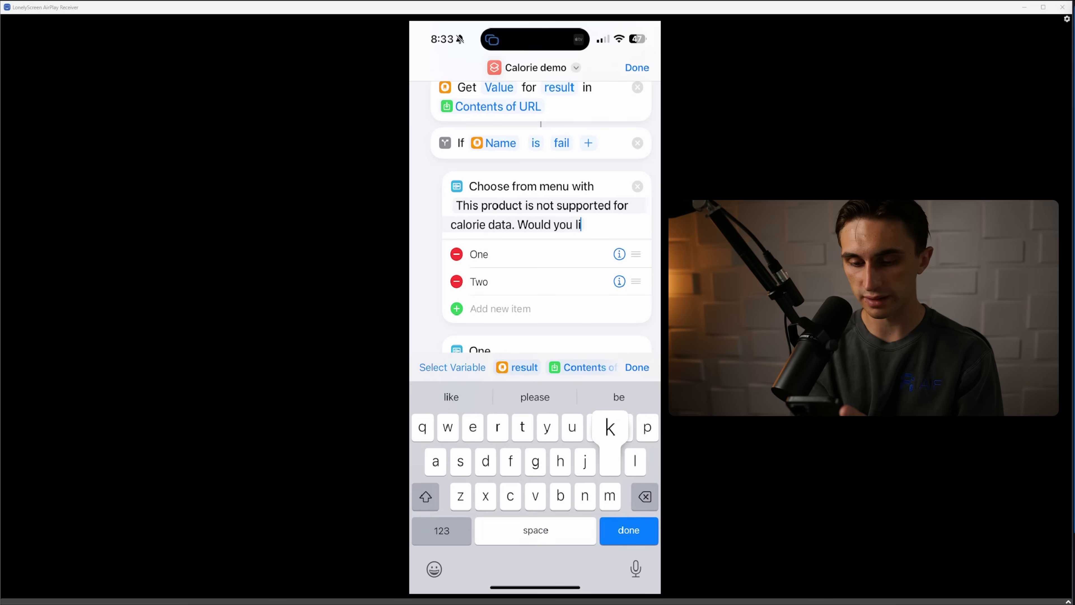
{"action": "type", "text": "ke to us"}
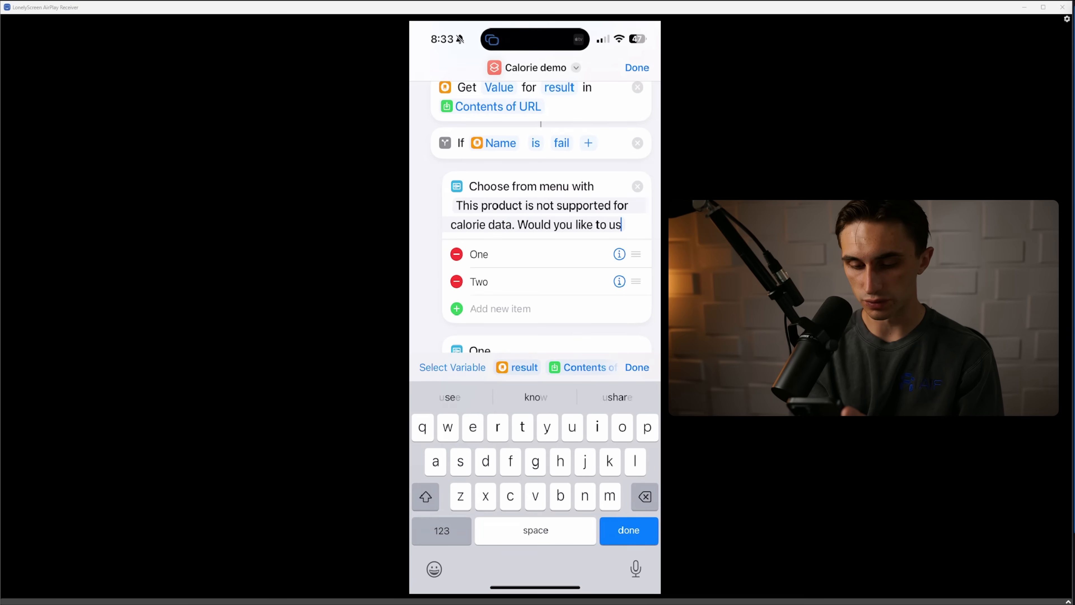
{"action": "type", "text": "e a different method?"}
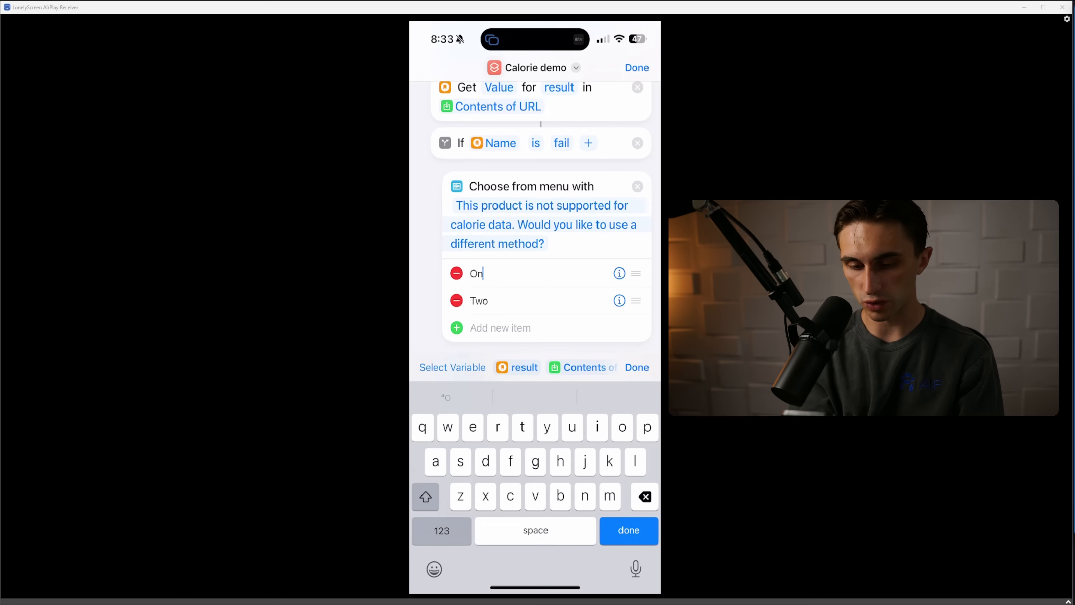
Step: Rename the nested menu's two options from the defaults to "yes" and "no"
{"action": "type", "text": "yes"}
{"action": "left_click", "coordinate": [489, 301]}
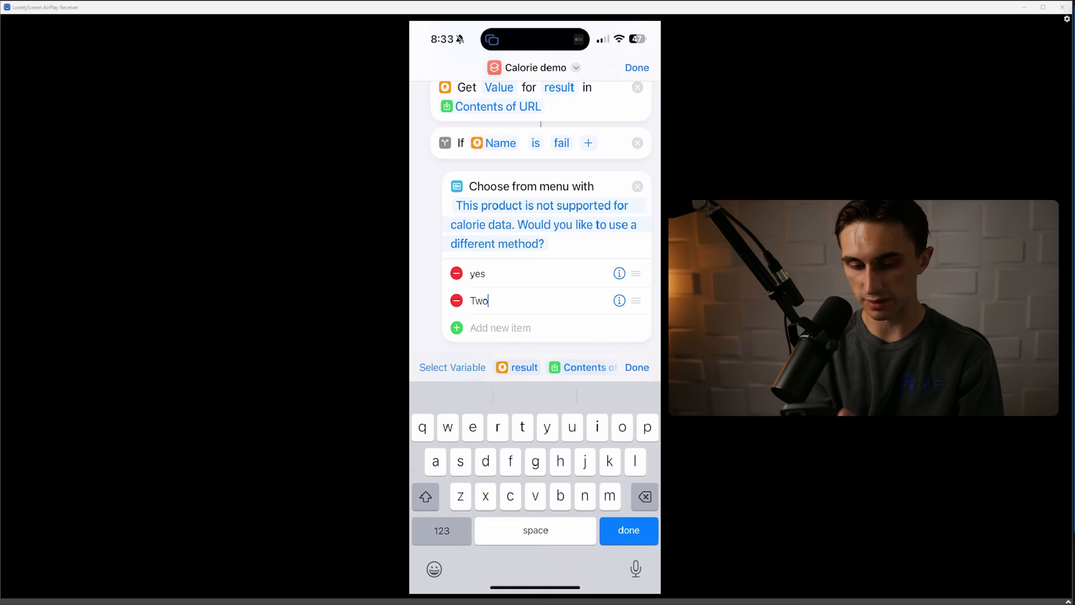
{"action": "type", "text": "no"}
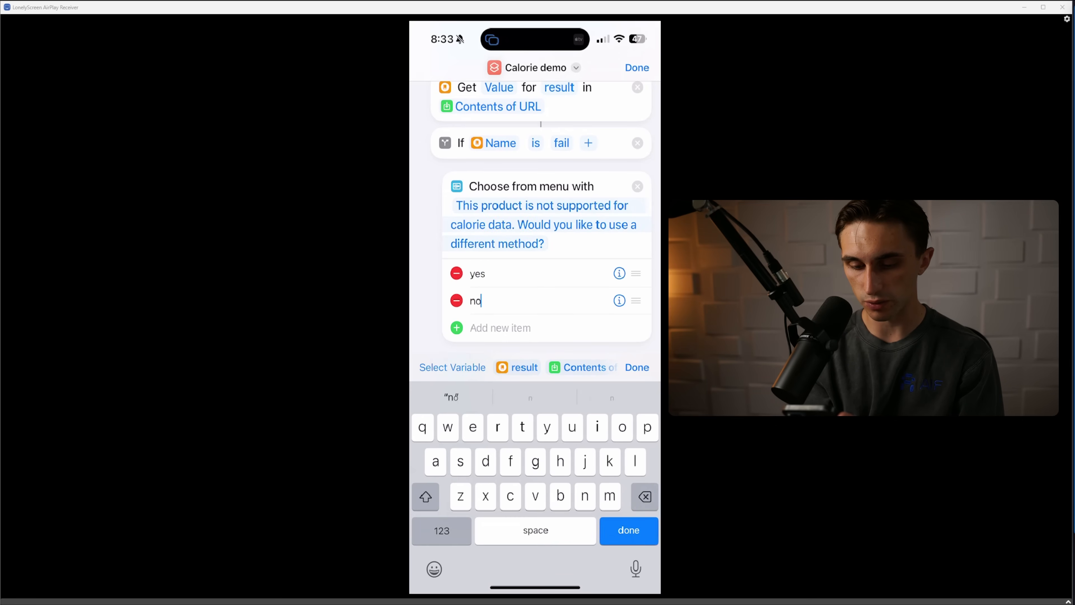
{"action": "key", "text": "Return"}
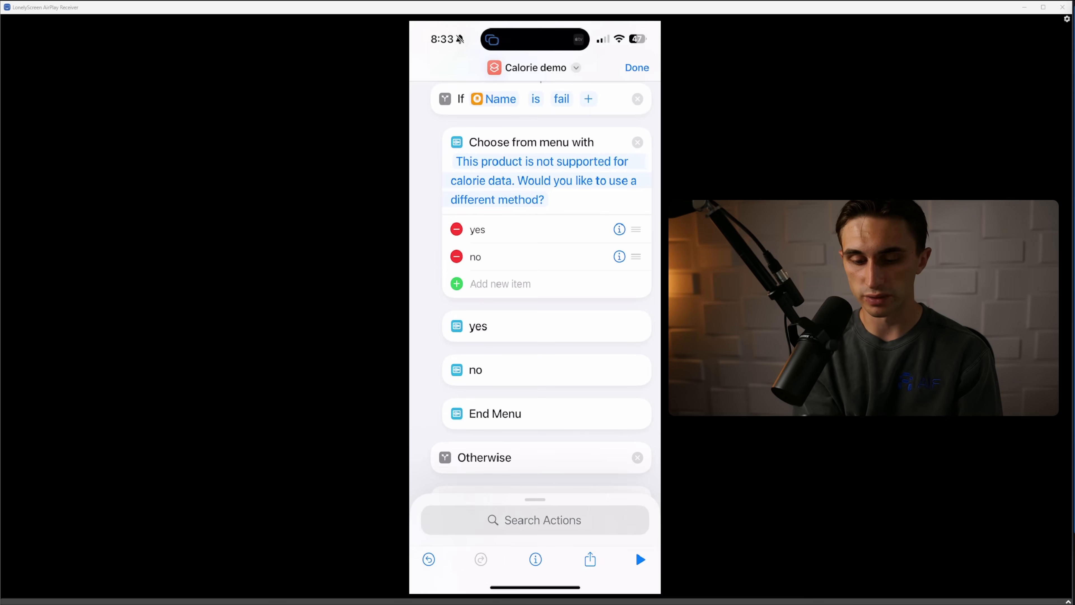
Step: Add a Run Shortcut action under the nested menu's "yes" option and set it to run the Calorie demo shortcut
{"action": "left_click", "coordinate": [535, 520]}
{"action": "type", "text": "Run"}
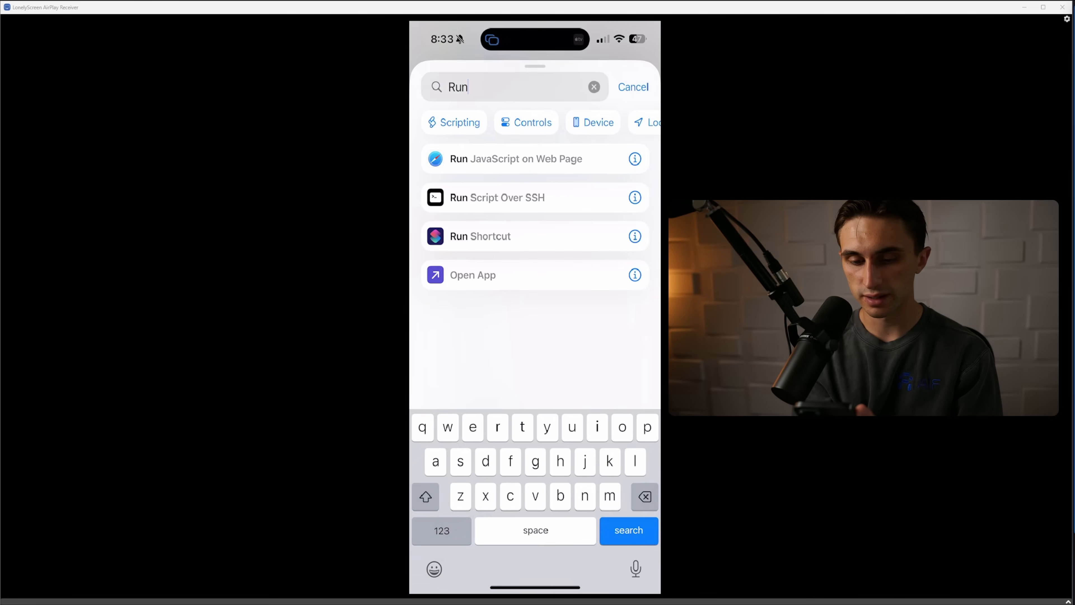
{"action": "left_click", "coordinate": [480, 236]}
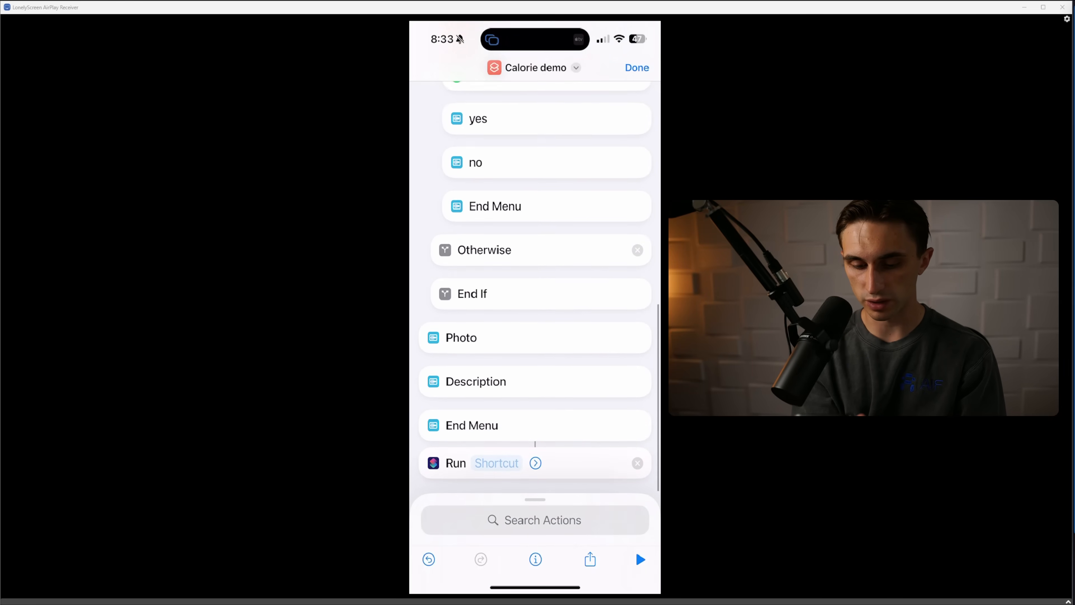
{"action": "scroll", "coordinate": [535, 279], "scroll_direction": "down", "scroll_amount": 1}
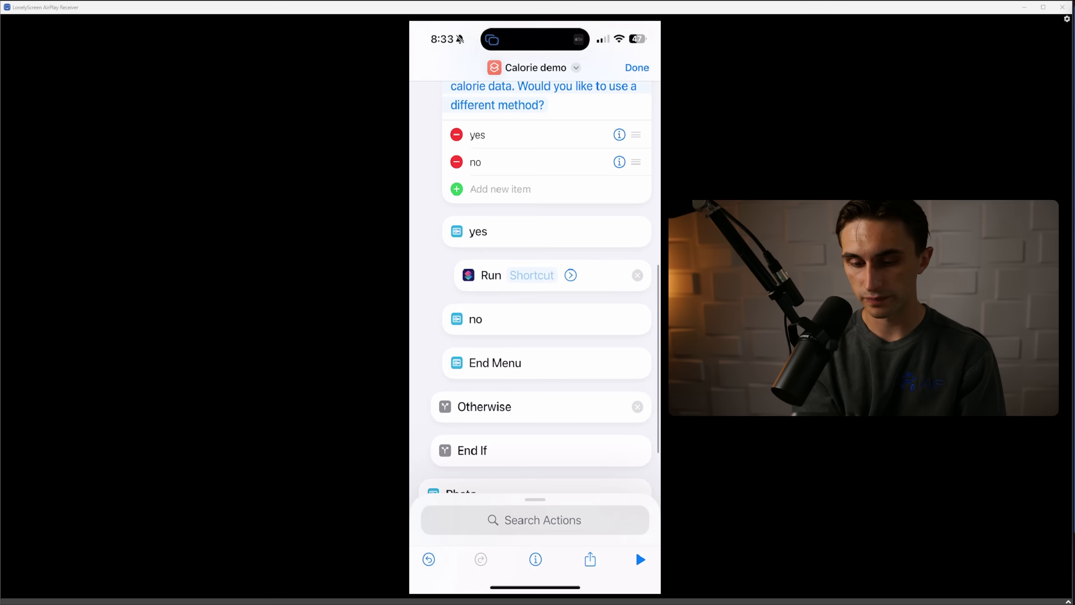
{"action": "left_click", "coordinate": [532, 275]}
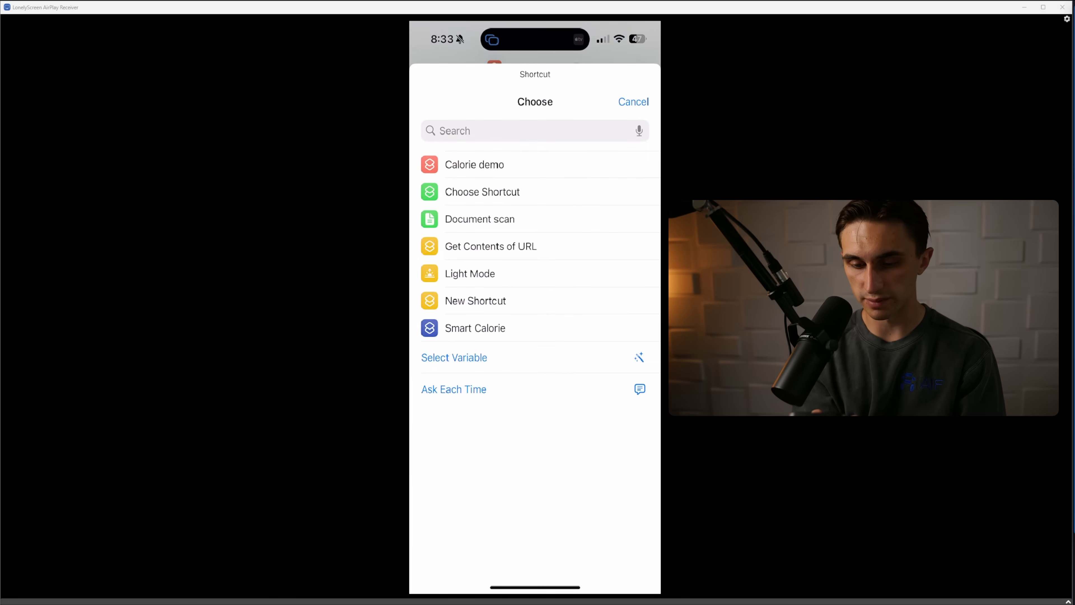
{"action": "left_click", "coordinate": [535, 165]}
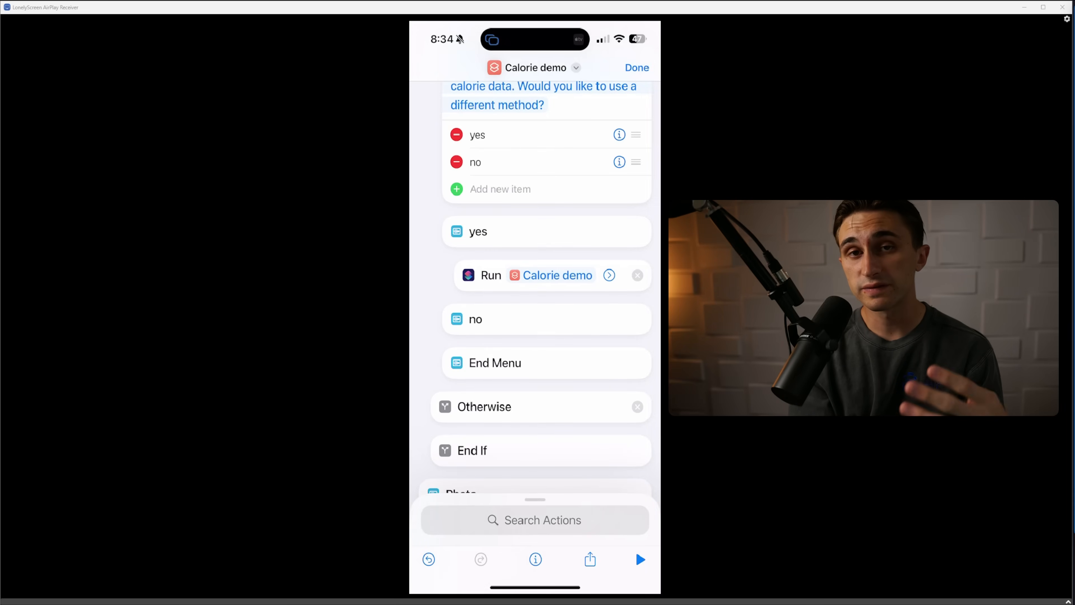
{"action": "scroll", "coordinate": [546, 297], "scroll_direction": "up", "scroll_amount": 2}
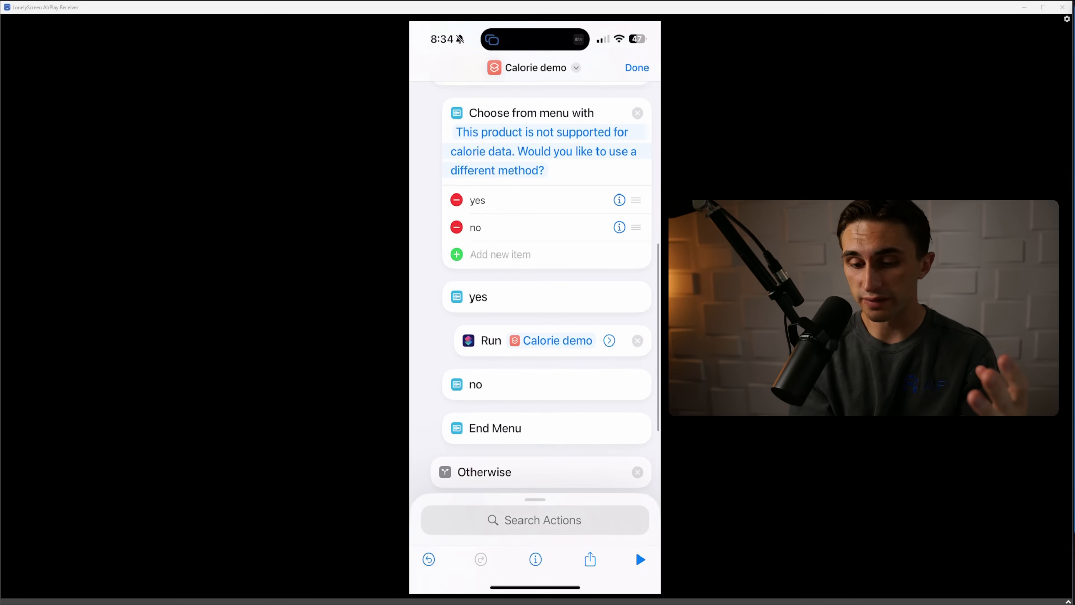
{"action": "scroll", "coordinate": [546, 297], "scroll_direction": "down", "scroll_amount": 2}
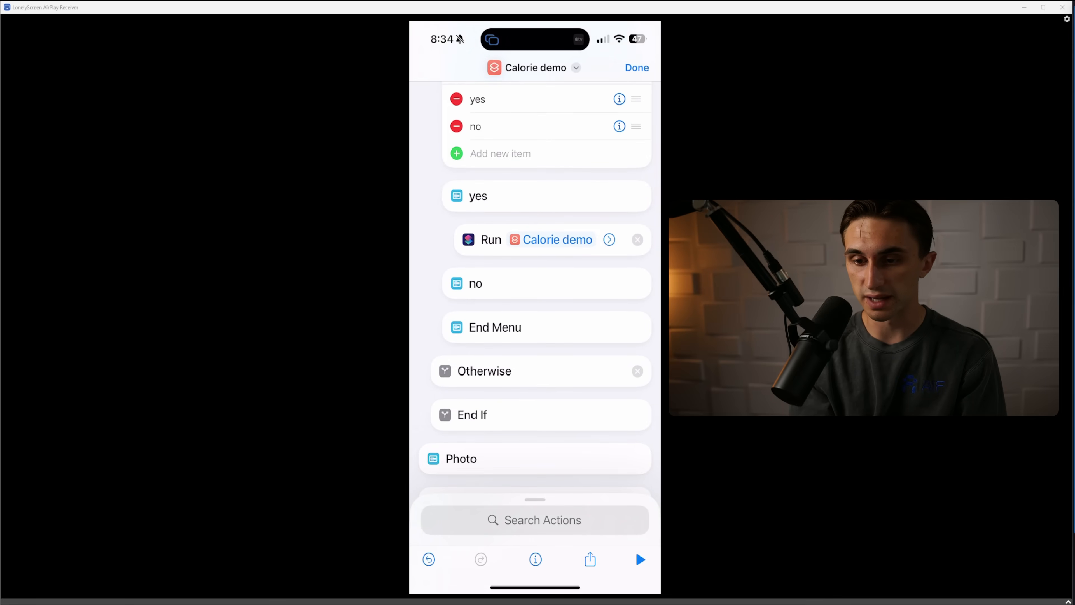
Step: Add a Get Dictionary Value action and place it inside the Otherwise branch, above End If
{"action": "scroll", "coordinate": [546, 297], "scroll_direction": "down", "scroll_amount": 1}
{"action": "left_click", "coordinate": [535, 520]}
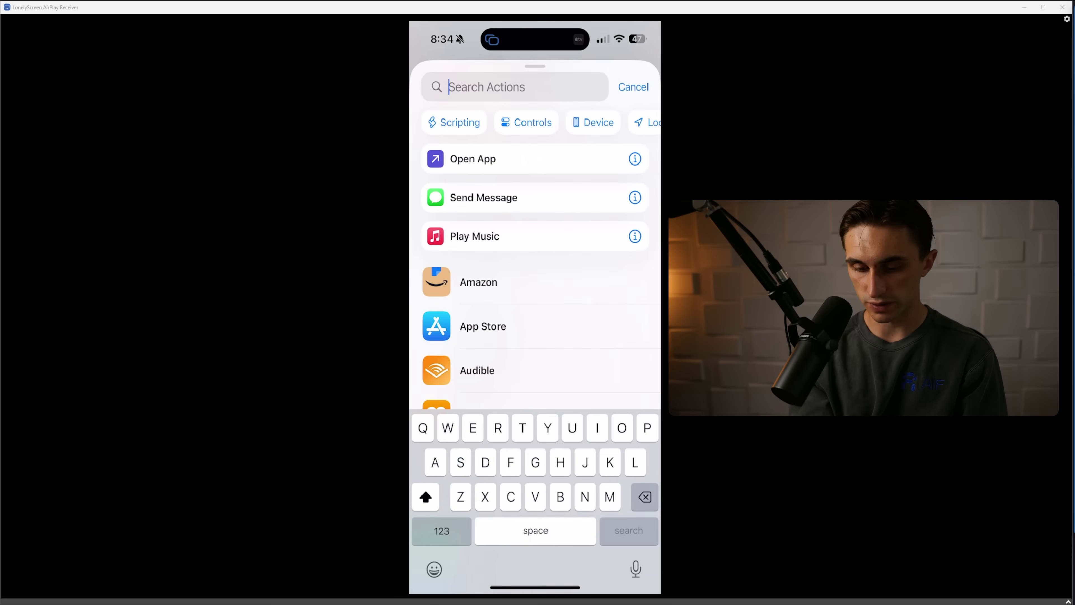
{"action": "type", "text": "Get diction"}
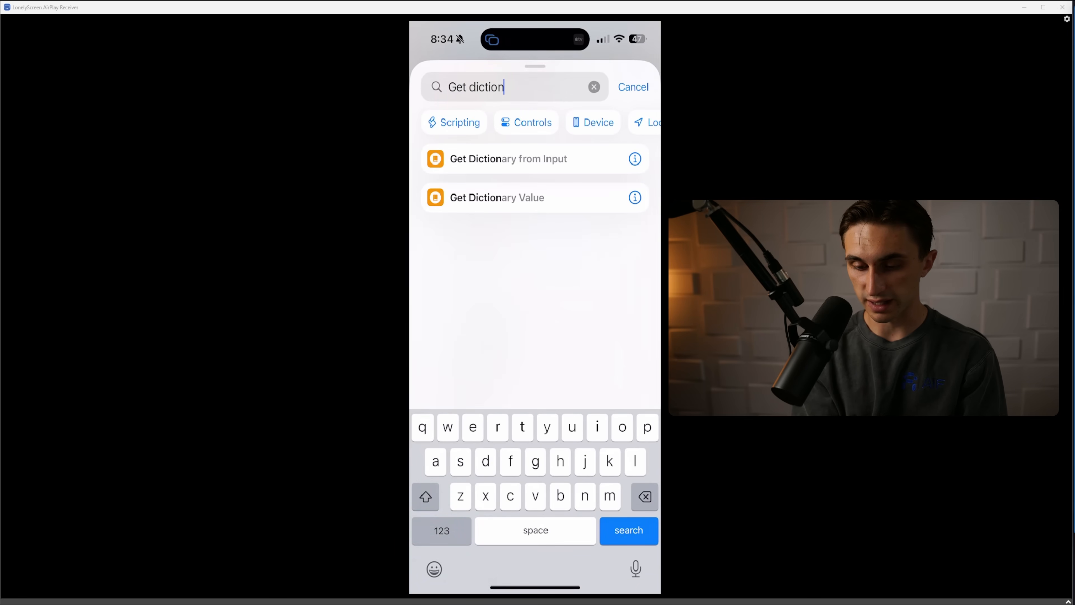
{"action": "left_click", "coordinate": [535, 197]}
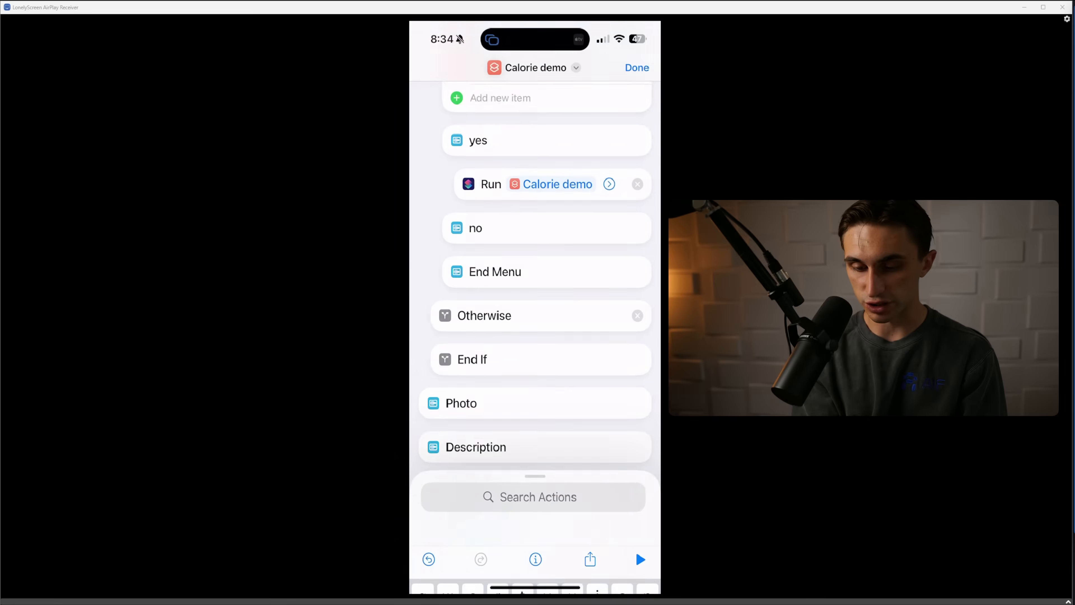
{"action": "left_click_drag", "start_coordinate": [455, 459], "coordinate": [466, 292]}
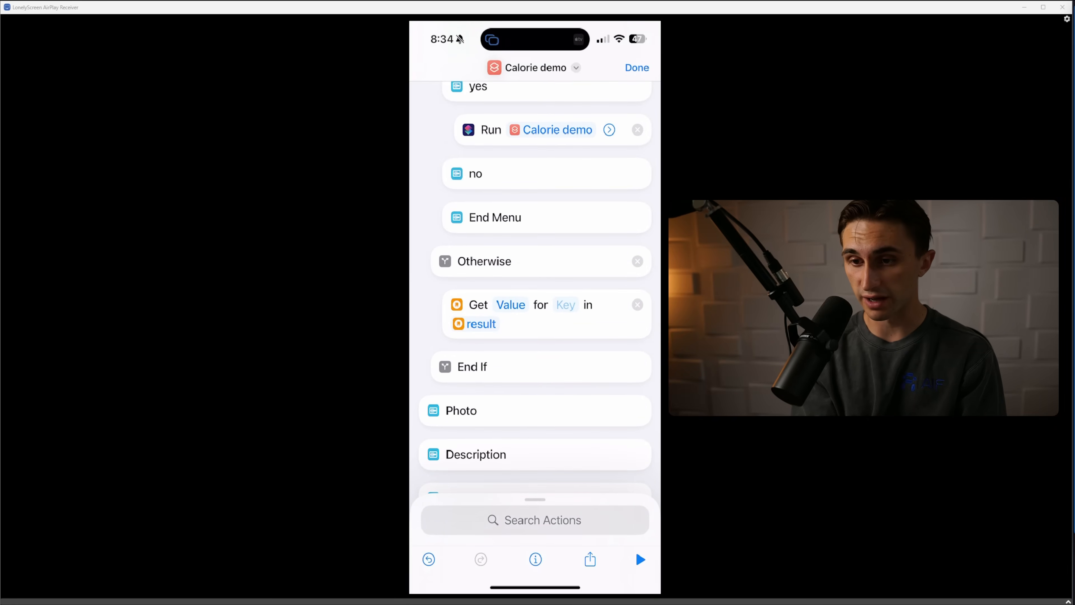
Step: Set the Otherwise branch's dictionary action to get the value for "message" from Contents of URL
{"action": "left_click", "coordinate": [566, 305]}
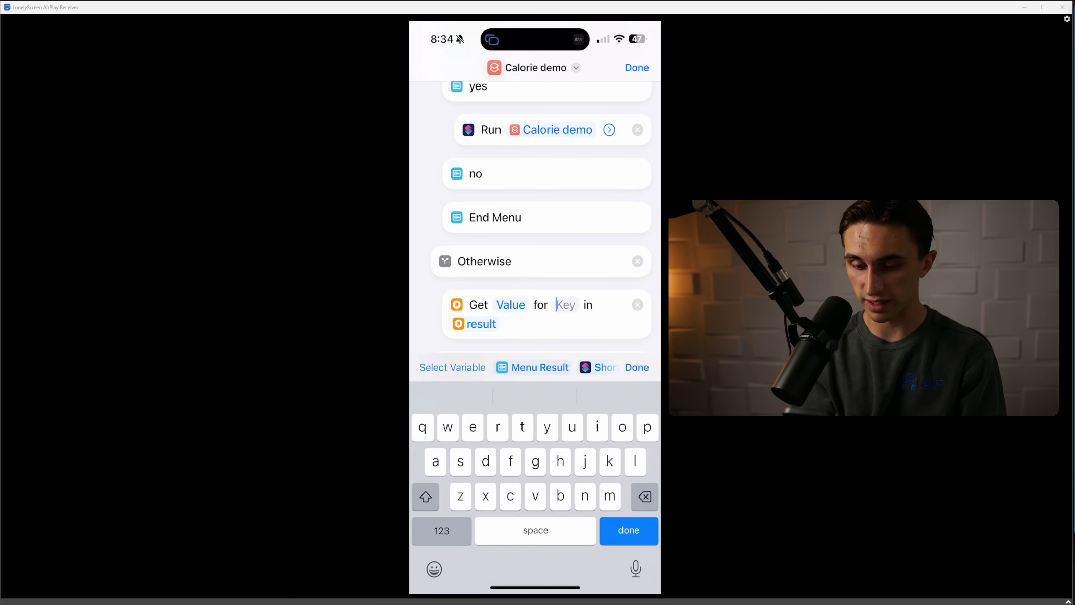
{"action": "type", "text": "message"}
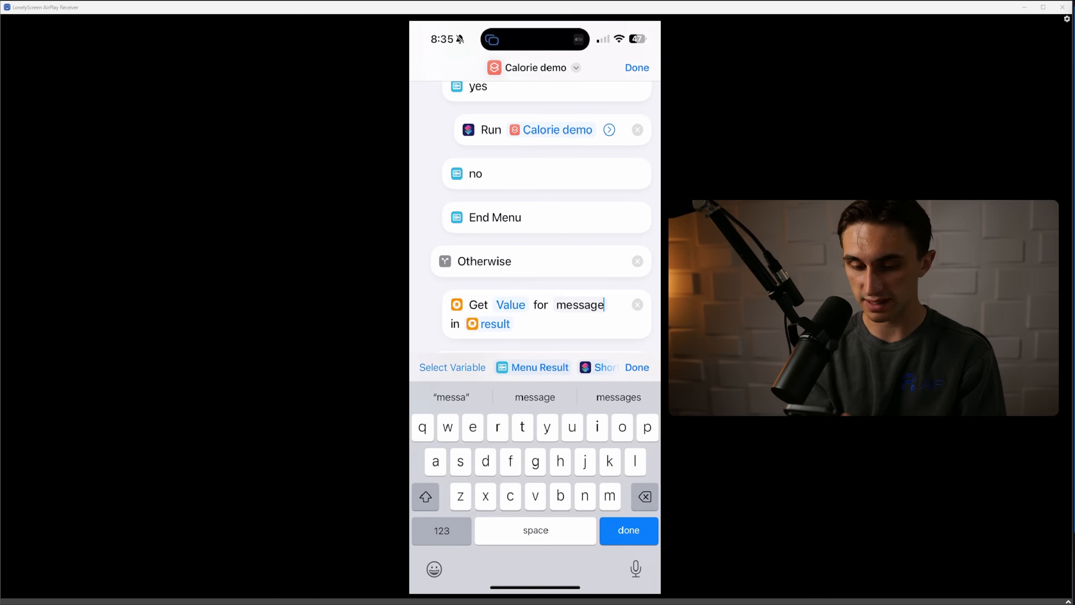
{"action": "left_click", "coordinate": [495, 324]}
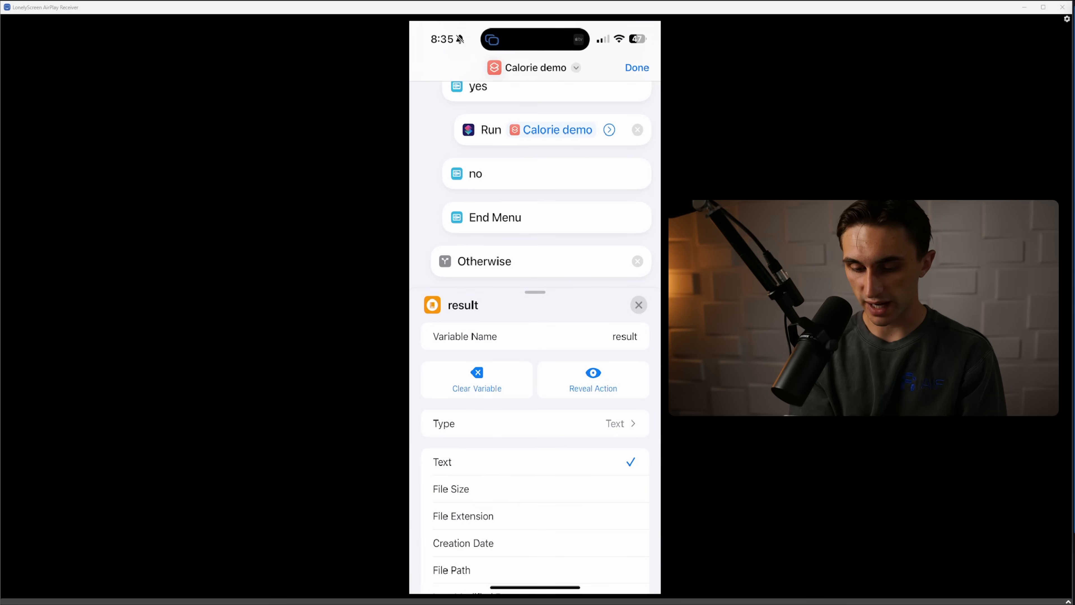
{"action": "left_click", "coordinate": [477, 380]}
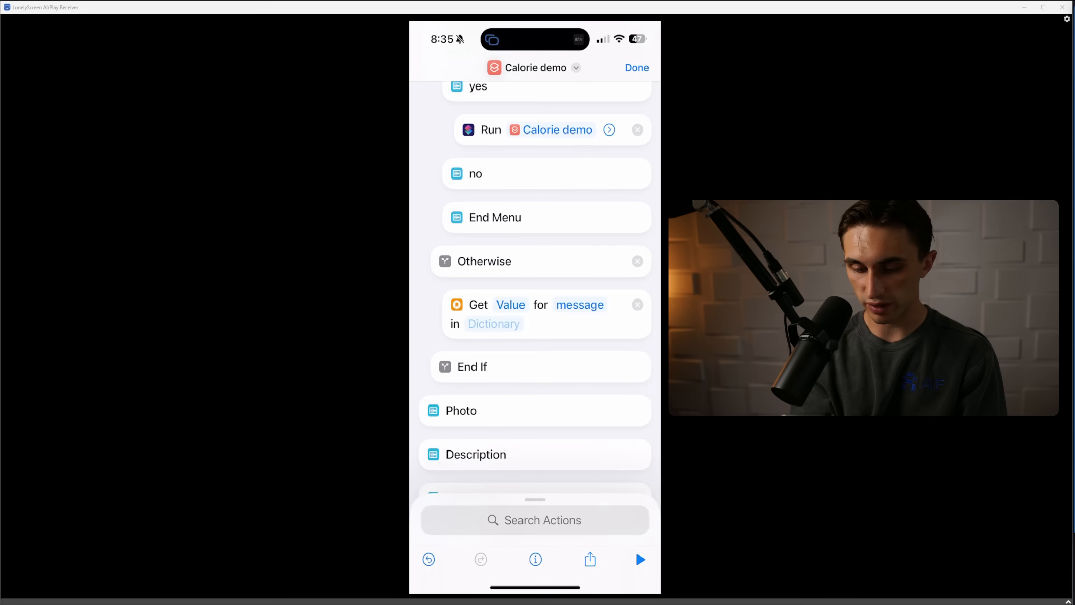
{"action": "left_click", "coordinate": [493, 324]}
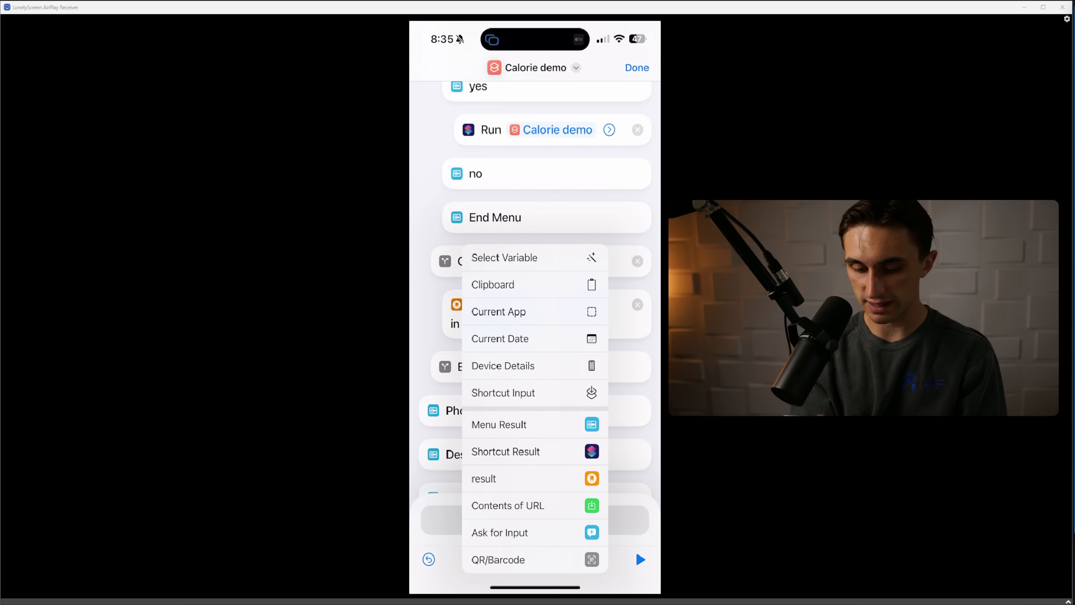
{"action": "left_click", "coordinate": [508, 506]}
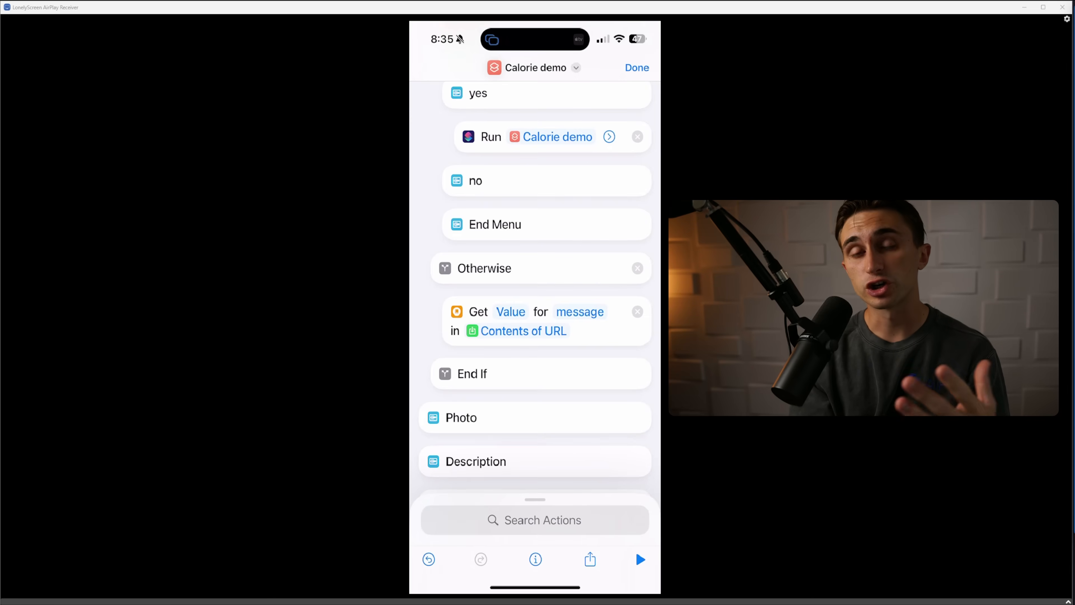
Step: Add a Show Result action below the "message" lookup in the Otherwise branch so that it shows the Dictionary Value
{"action": "left_click", "coordinate": [535, 520]}
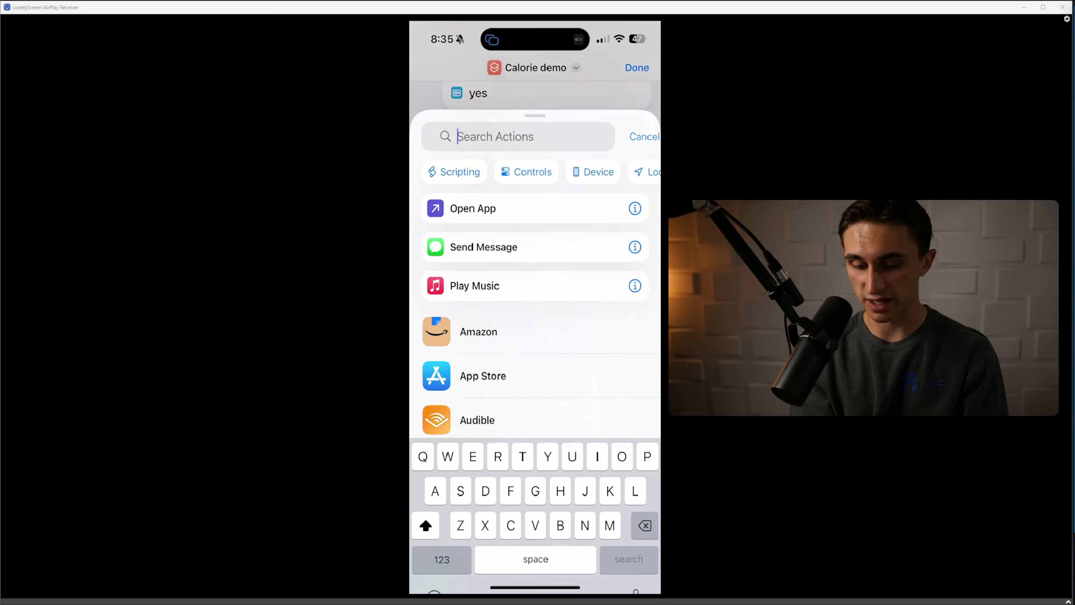
{"action": "type", "text": "Show"}
{"action": "scroll", "coordinate": [535, 365], "scroll_direction": "down", "scroll_amount": 5}
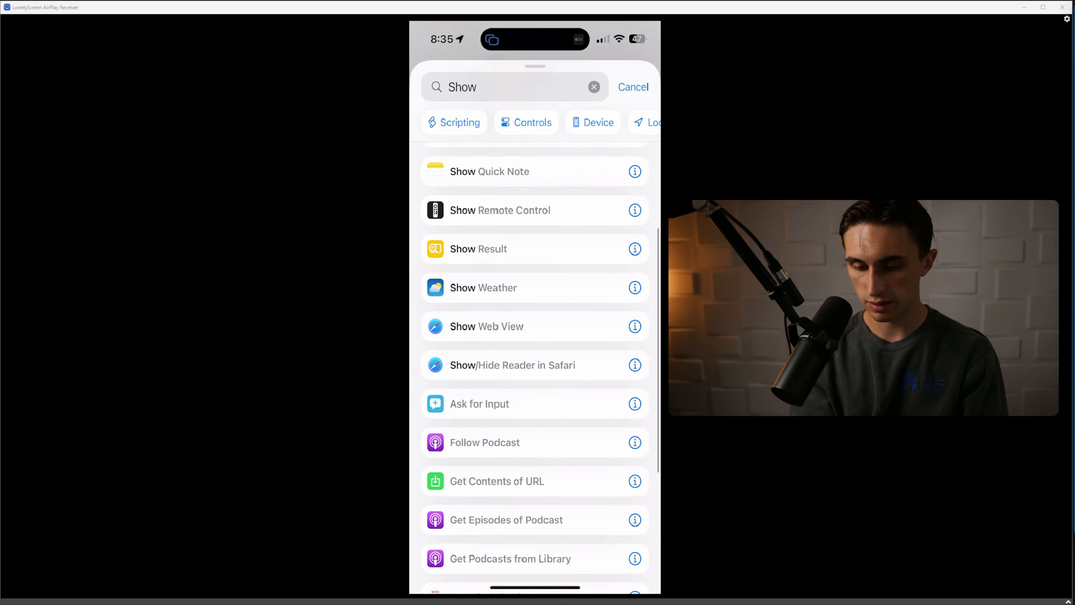
{"action": "left_click", "coordinate": [479, 276]}
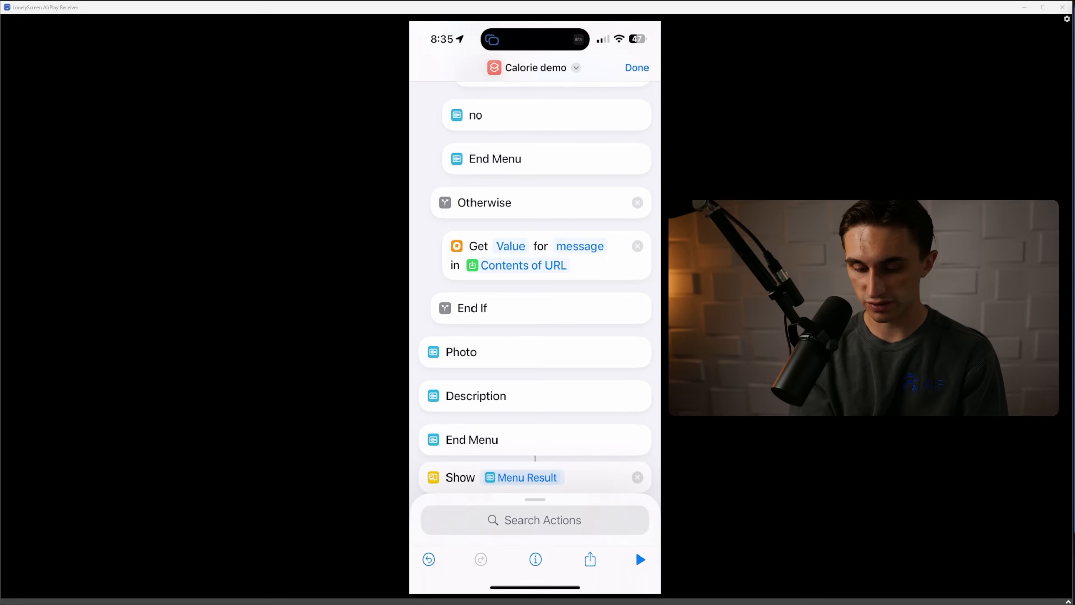
{"action": "left_click_drag", "start_coordinate": [460, 477], "coordinate": [485, 306]}
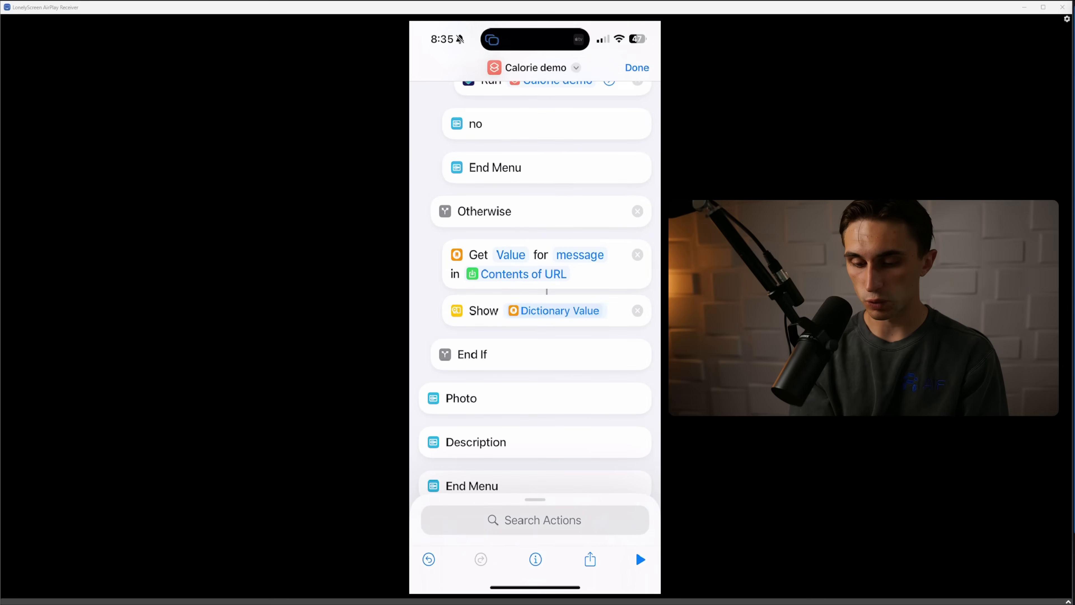
{"action": "left_click", "coordinate": [555, 311]}
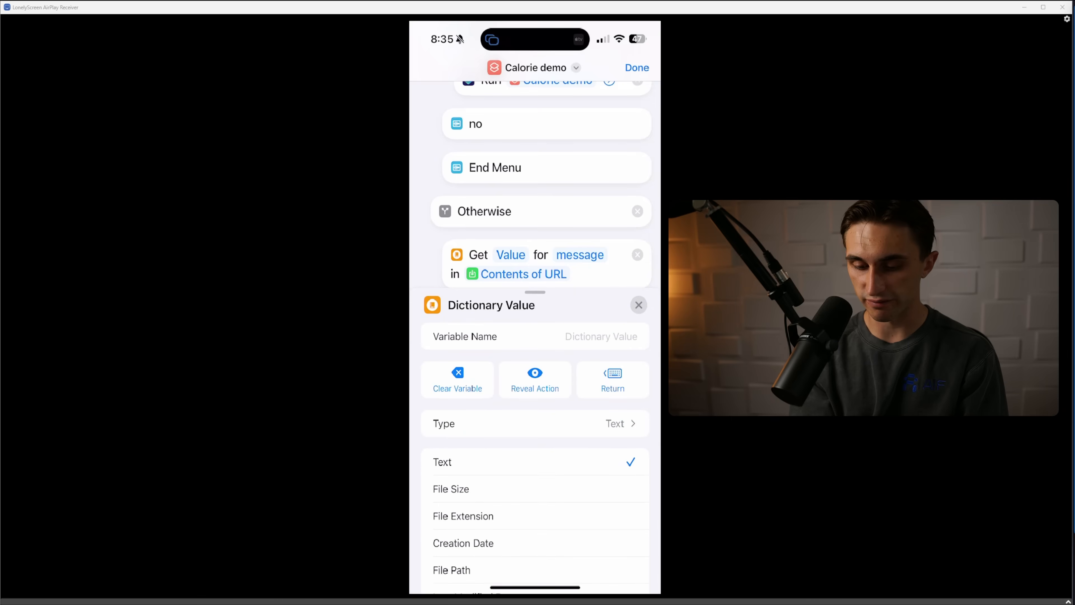
{"action": "left_click", "coordinate": [638, 305]}
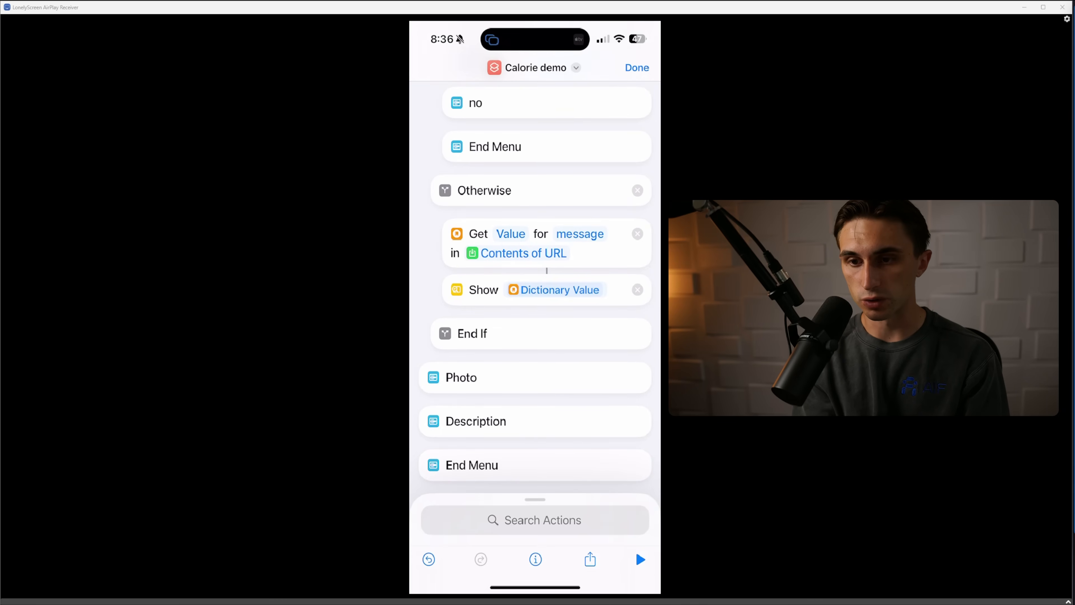
Step: Add a Take Photo action and place it under the main menu's Photo option
{"action": "left_click", "coordinate": [535, 520]}
{"action": "type", "text": "Take "}
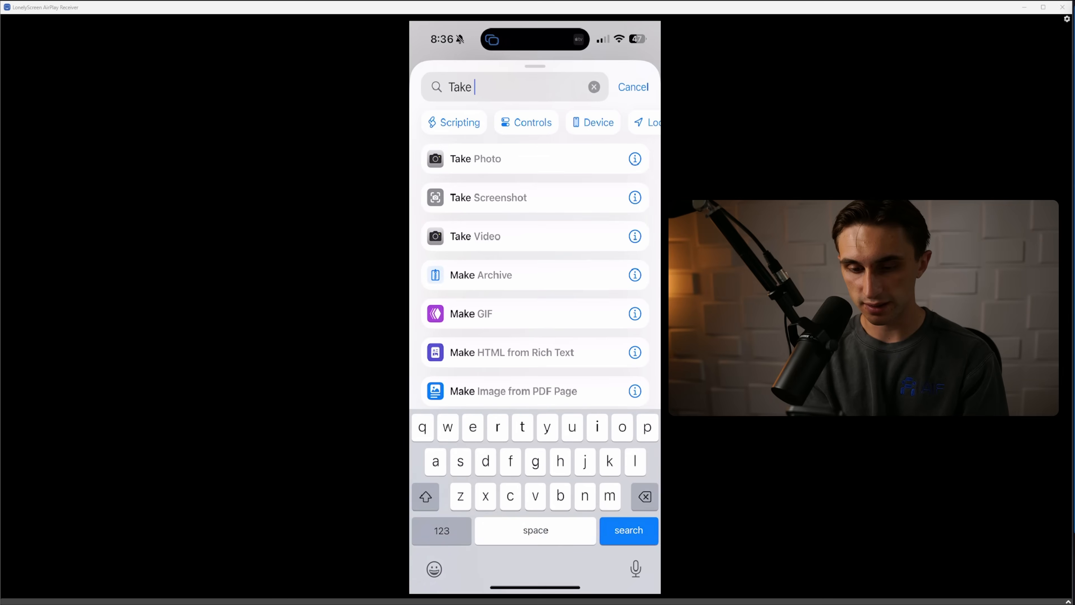
{"action": "type", "text": "photo"}
{"action": "left_click", "coordinate": [475, 159]}
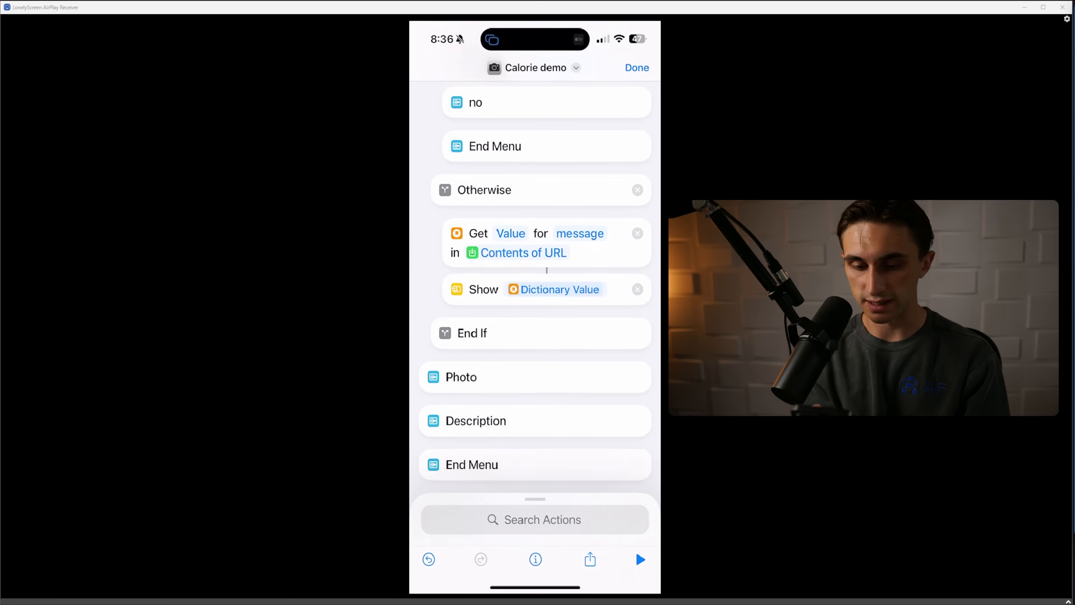
{"action": "left_click_drag", "start_coordinate": [535, 468], "coordinate": [546, 371]}
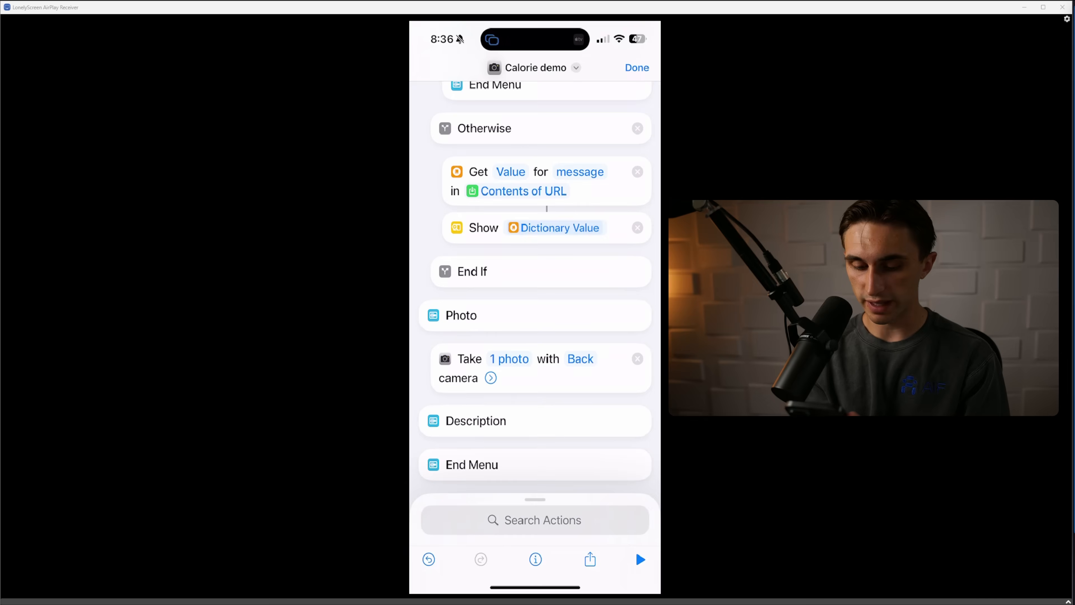
Step: Add a Base64 Encode action for the photo below Take Photo and set its line breaks to None
{"action": "left_click", "coordinate": [535, 520]}
{"action": "type", "text": "Encode"}
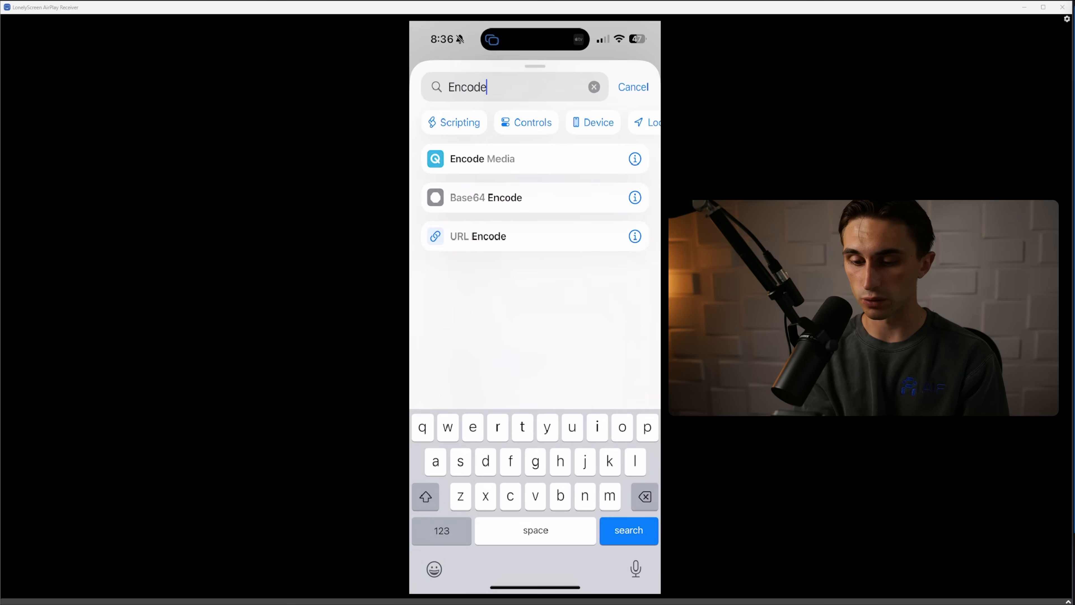
{"action": "left_click", "coordinate": [486, 197]}
{"action": "left_click_drag", "start_coordinate": [535, 466], "coordinate": [546, 373]}
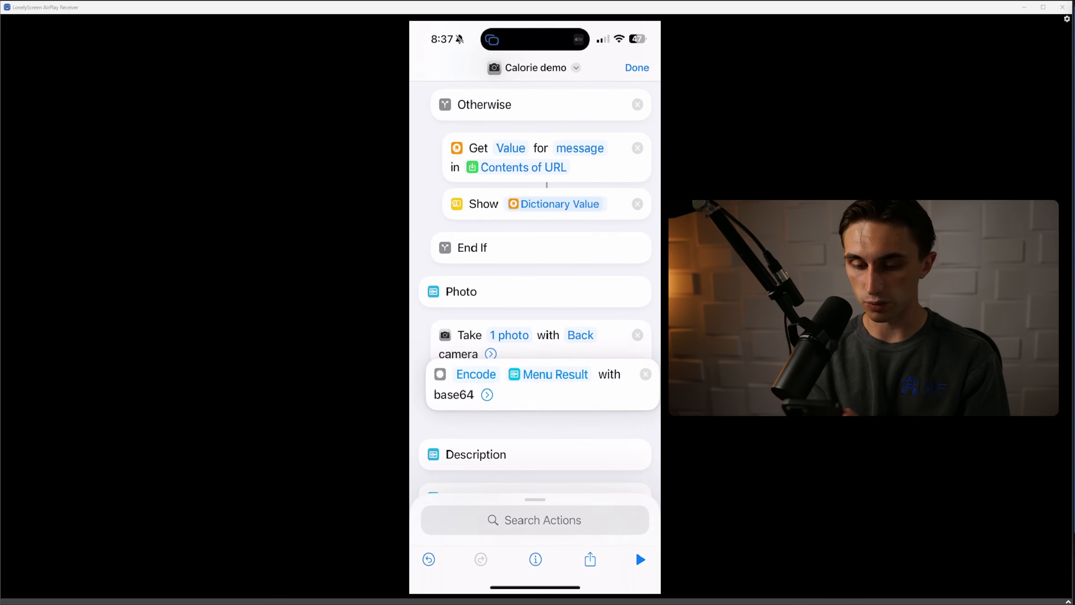
{"action": "left_click", "coordinate": [491, 388]}
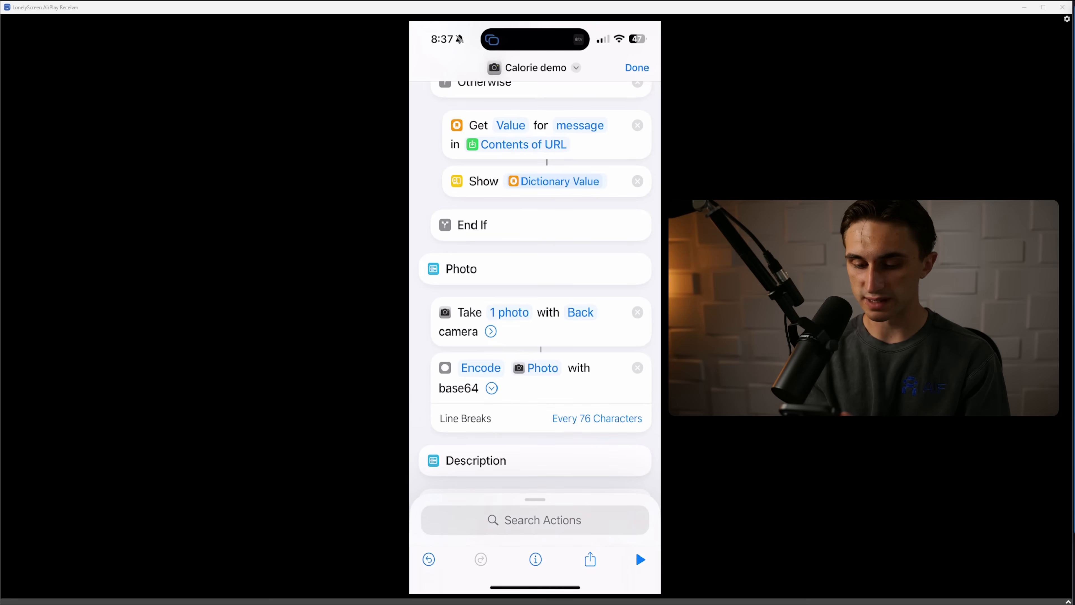
{"action": "left_click", "coordinate": [597, 418]}
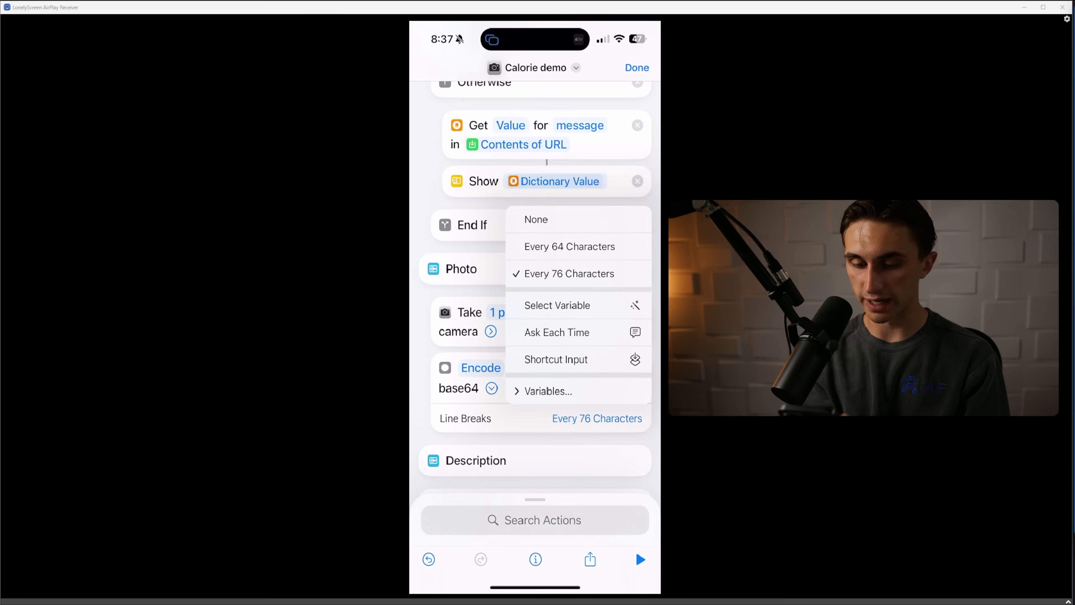
{"action": "left_click", "coordinate": [536, 219]}
{"action": "scroll", "coordinate": [535, 297], "scroll_direction": "down", "scroll_amount": 1}
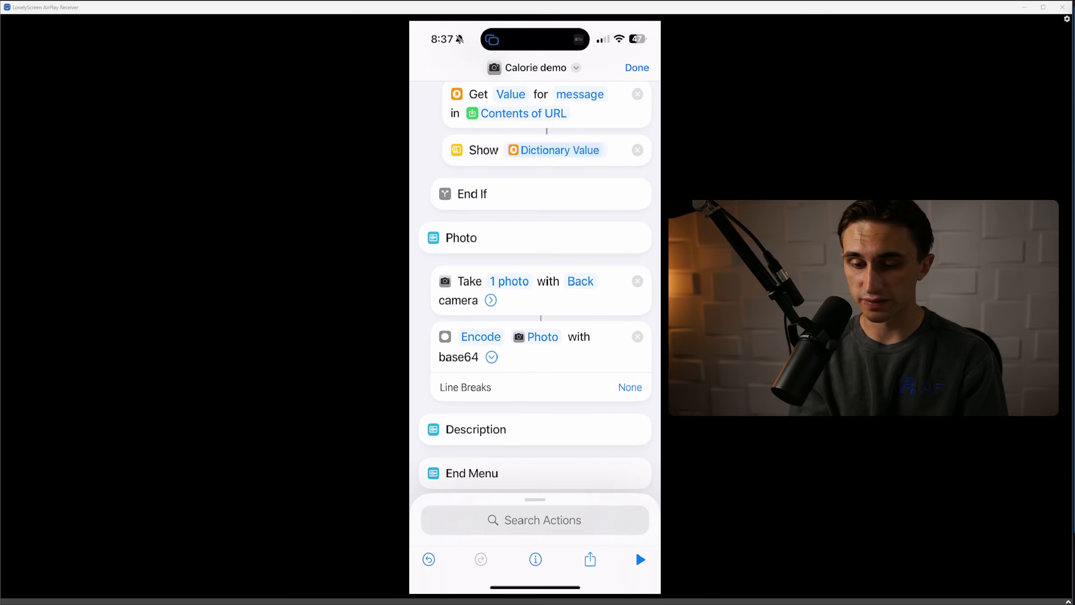
Step: Duplicate the Scan branch's "How many servings?" number prompt and place the copy below the Encode action in the Photo branch
{"action": "scroll", "coordinate": [535, 288], "scroll_direction": "up", "scroll_amount": 10}
{"action": "scroll", "coordinate": [535, 288], "scroll_direction": "up", "scroll_amount": 10}
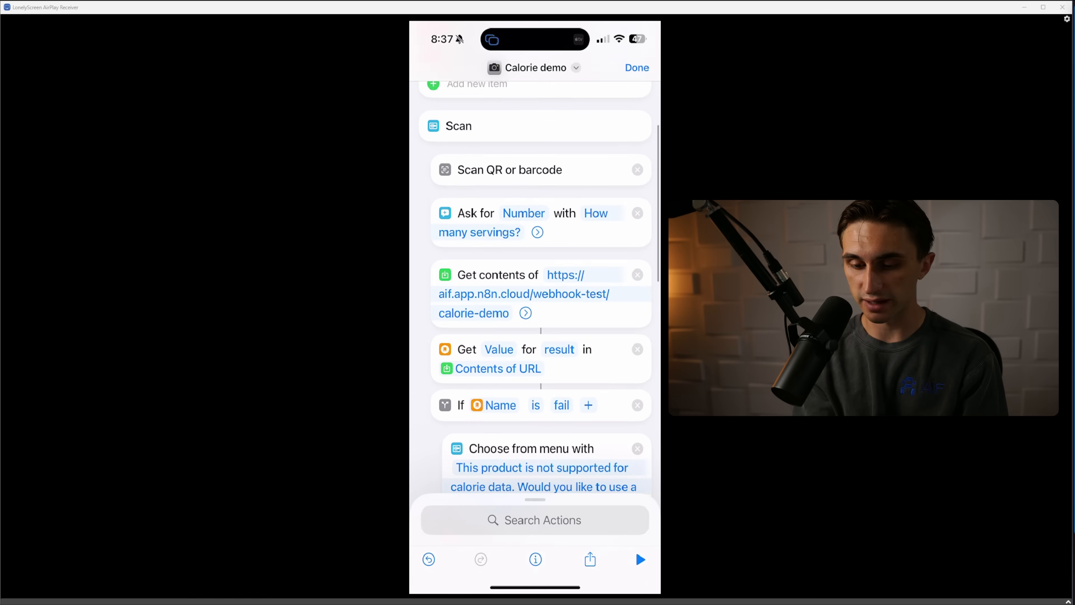
{"action": "left_click", "coordinate": [445, 213]}
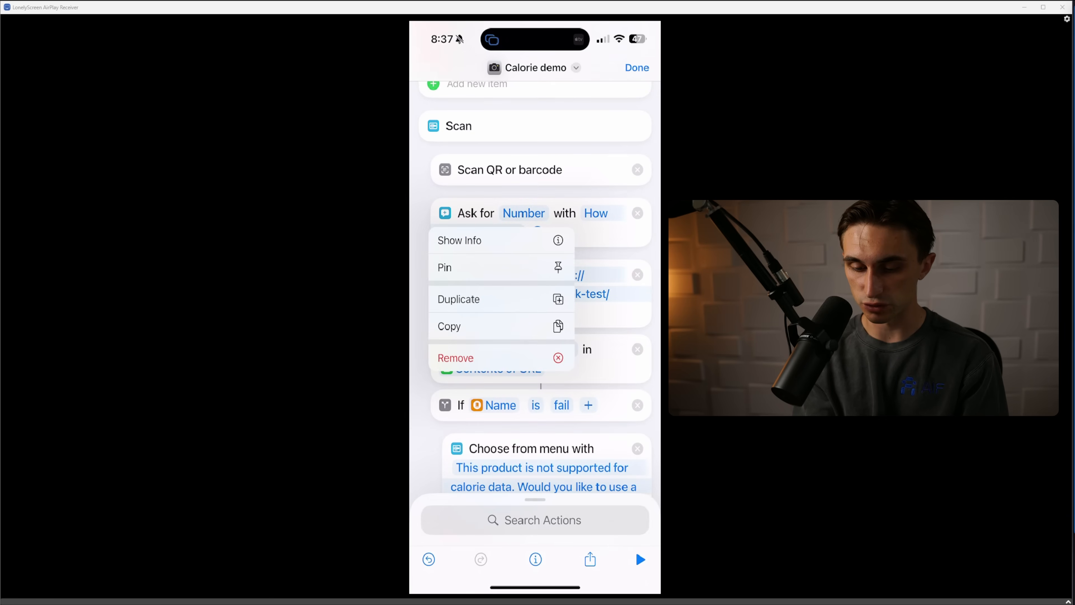
{"action": "left_click", "coordinate": [459, 299]}
{"action": "left_click_drag", "start_coordinate": [476, 329], "coordinate": [514, 409]}
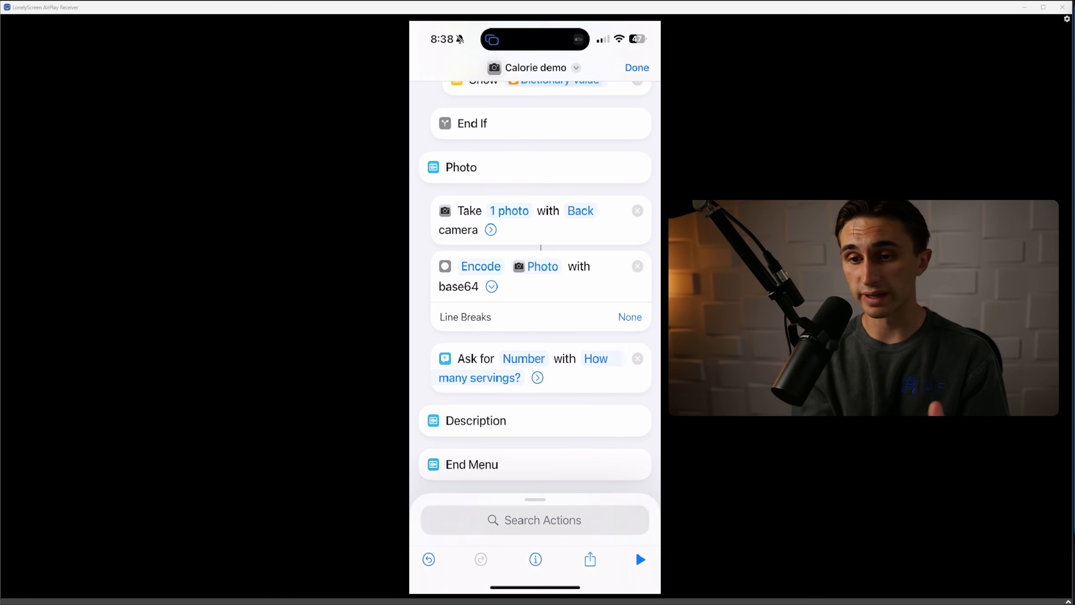
Step: Duplicate the Scan branch's Get Contents of URL action and place the copy below the servings prompt in the Photo branch
{"action": "scroll", "coordinate": [535, 288], "scroll_direction": "up", "scroll_amount": 5}
{"action": "scroll", "coordinate": [536, 288], "scroll_direction": "up", "scroll_amount": 10}
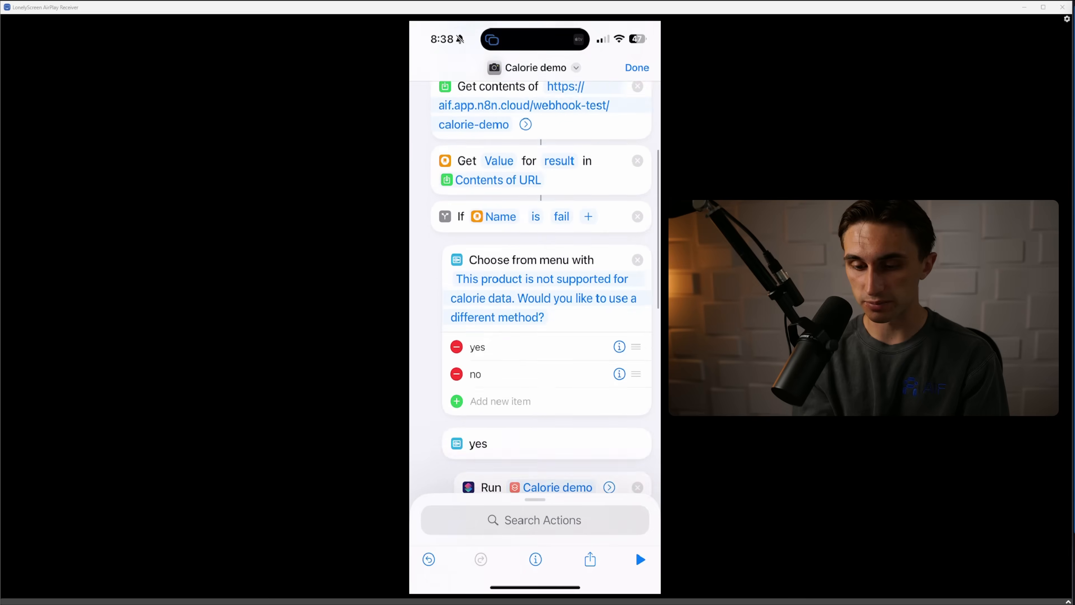
{"action": "left_click", "coordinate": [498, 241]}
{"action": "left_click", "coordinate": [461, 326]}
{"action": "scroll", "coordinate": [535, 289], "scroll_direction": "down", "scroll_amount": 4}
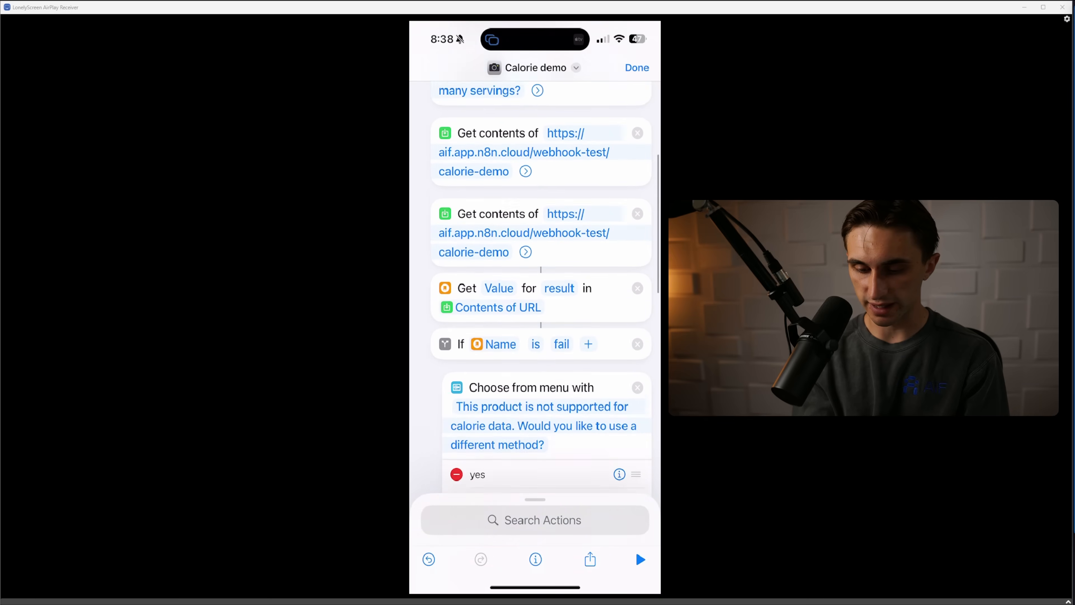
{"action": "left_click_drag", "start_coordinate": [559, 212], "coordinate": [553, 394]}
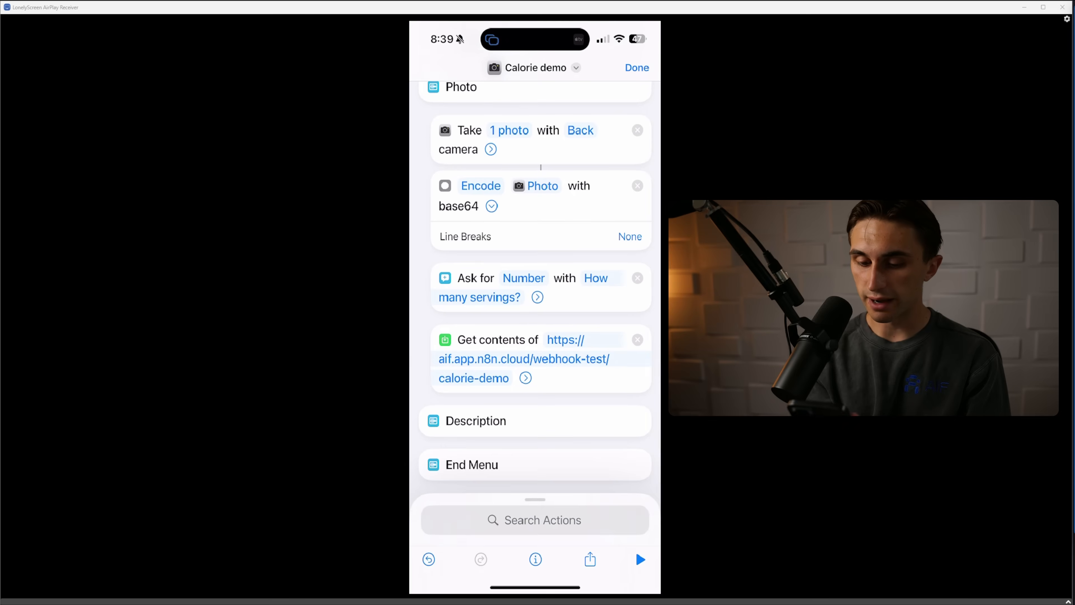
Step: Set the "type" field in the Photo branch request's JSON body to "photo"
{"action": "scroll", "coordinate": [536, 288], "scroll_direction": "down", "scroll_amount": 1}
{"action": "left_click", "coordinate": [525, 375]}
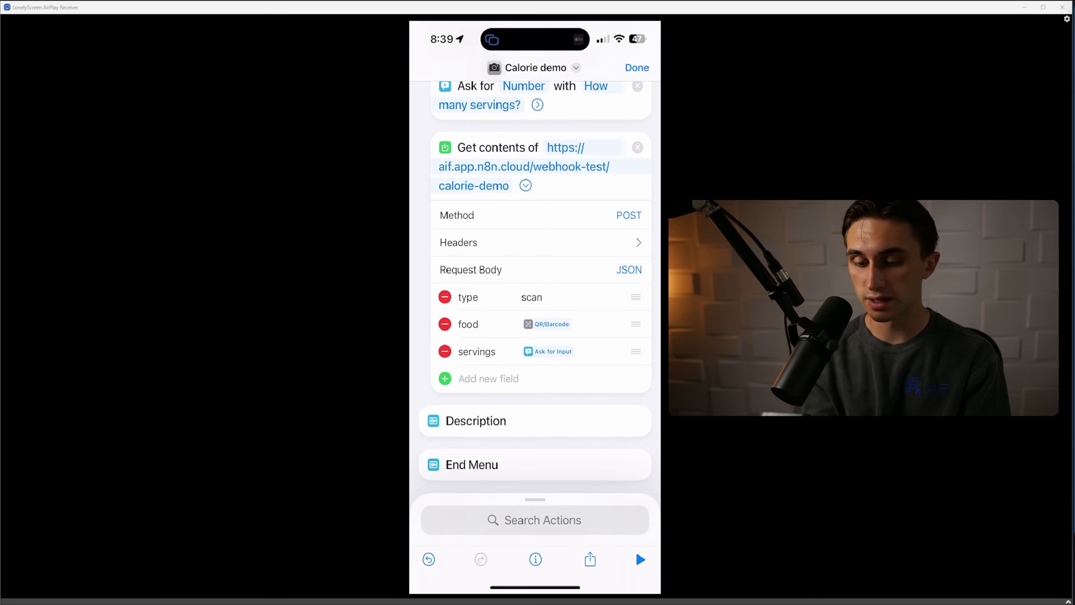
{"action": "left_click", "coordinate": [541, 297]}
{"action": "key", "text": "BackSpace"}
{"action": "key", "text": "BackSpace"}
{"action": "key", "text": "BackSpace"}
{"action": "key", "text": "BackSpace"}
{"action": "type", "text": "photo"}
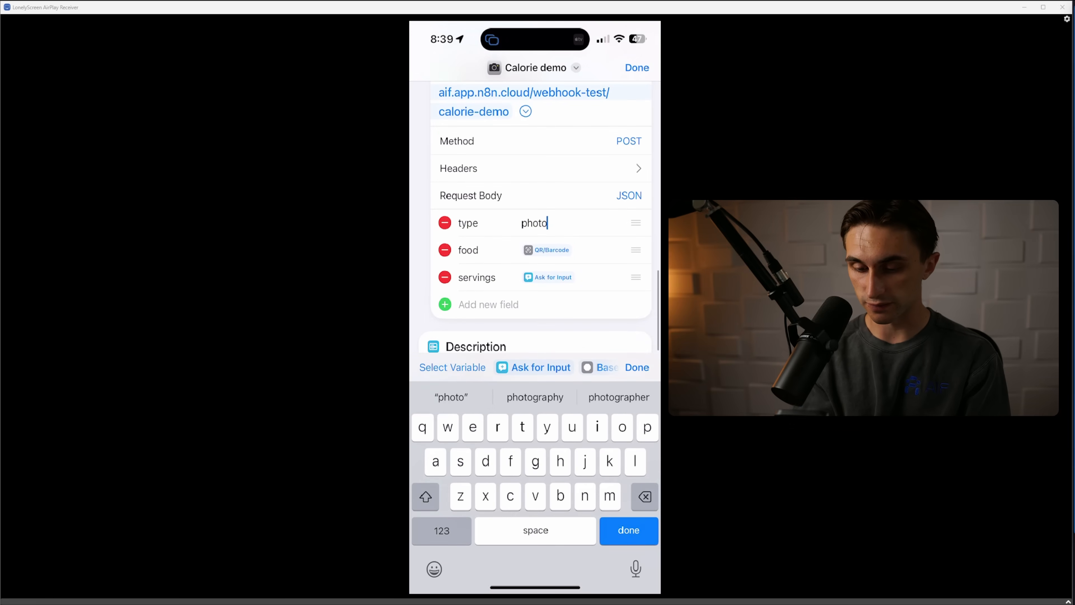
Step: Replace the "food" field's variable in the Photo branch request with Base64 Encoded
{"action": "left_click", "coordinate": [574, 250]}
{"action": "key", "text": "BackSpace"}
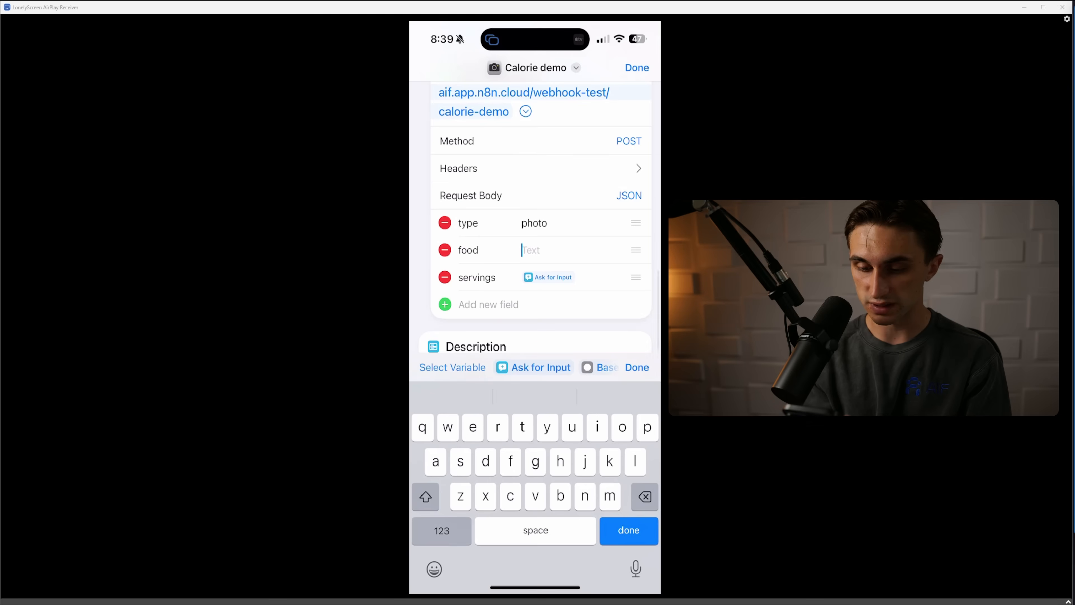
{"action": "scroll", "coordinate": [536, 367], "scroll_direction": "right", "scroll_amount": 3}
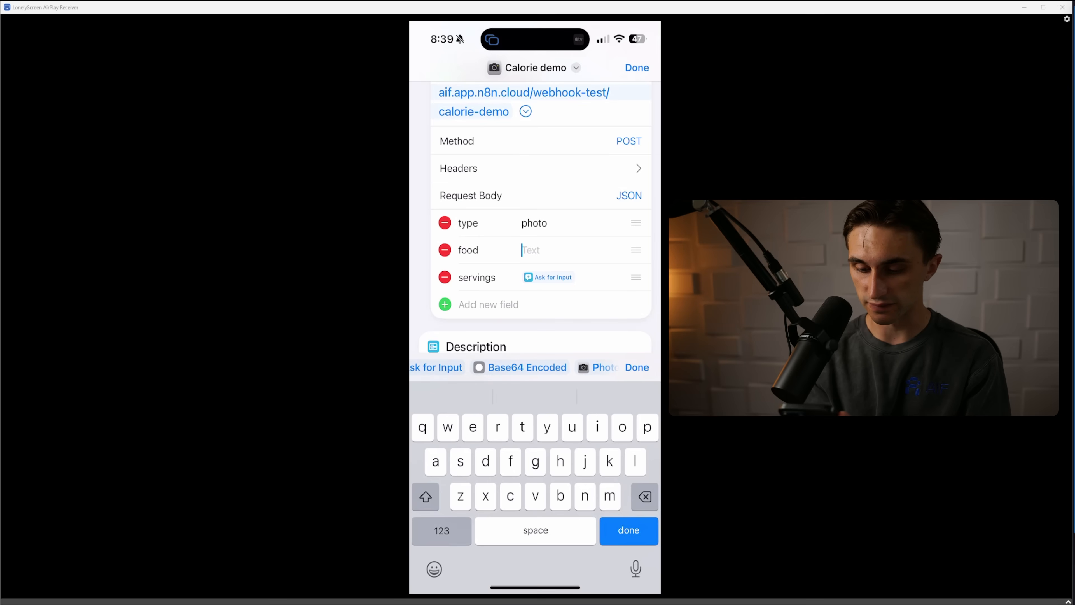
{"action": "left_click", "coordinate": [528, 367]}
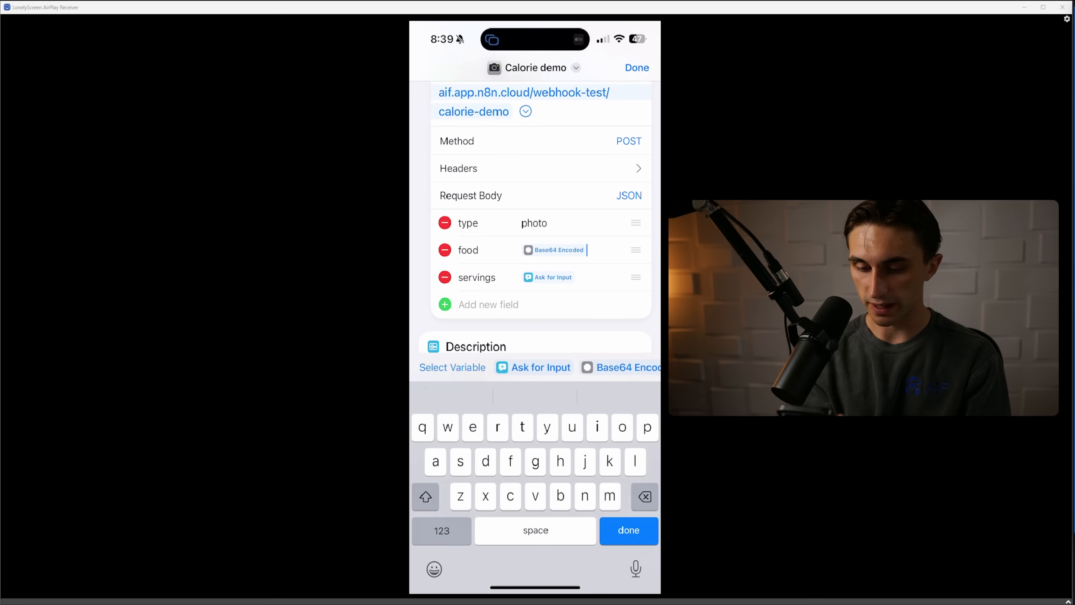
Step: Relink the request's "servings" field to the Photo branch's Ask for Input, check its source action and collapse the request details
{"action": "left_click", "coordinate": [576, 278]}
{"action": "key", "text": "BackSpace"}
{"action": "left_click", "coordinate": [535, 395]}
{"action": "left_click", "coordinate": [550, 277]}
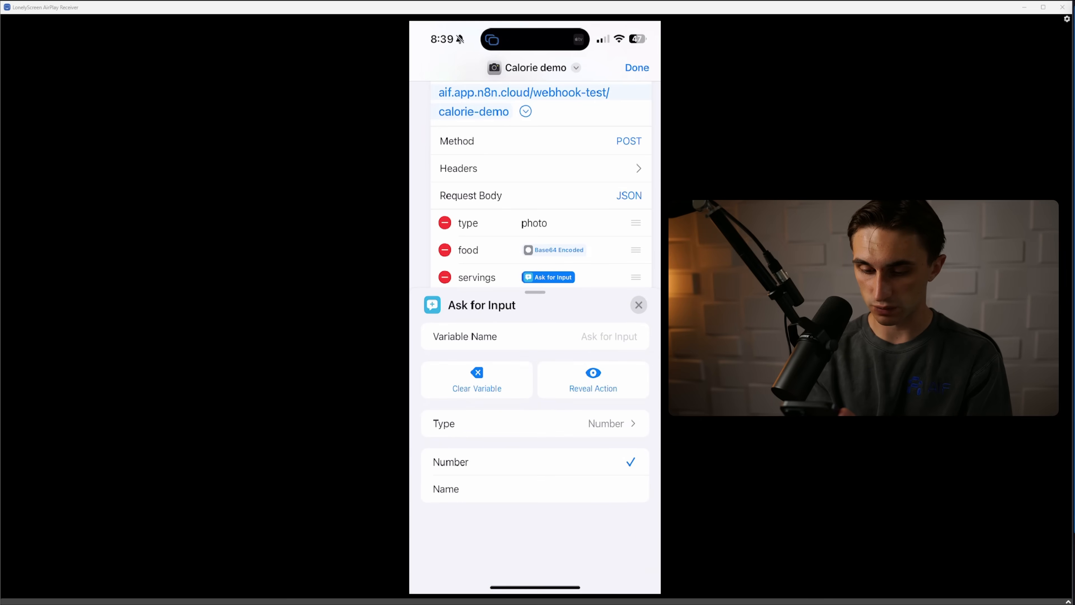
{"action": "left_click", "coordinate": [593, 379]}
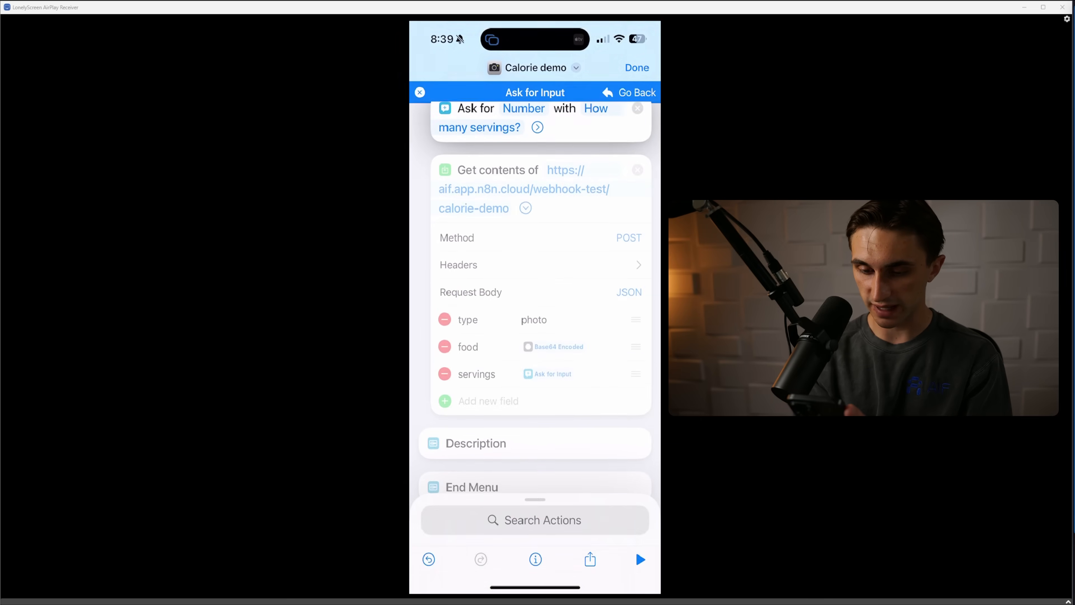
{"action": "scroll", "coordinate": [535, 296], "scroll_direction": "down", "scroll_amount": 3}
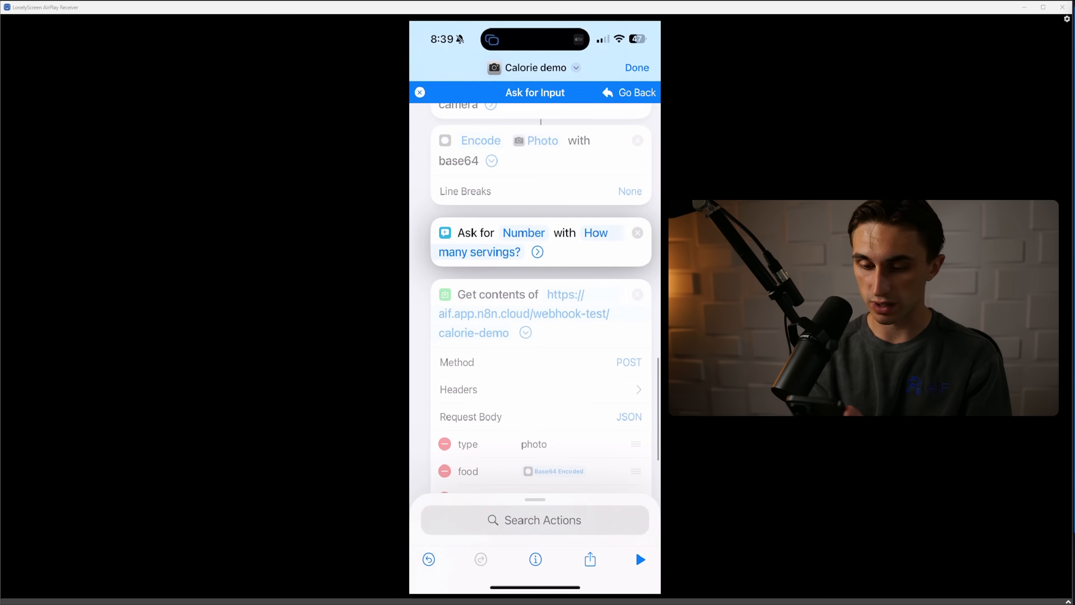
{"action": "left_click", "coordinate": [419, 93]}
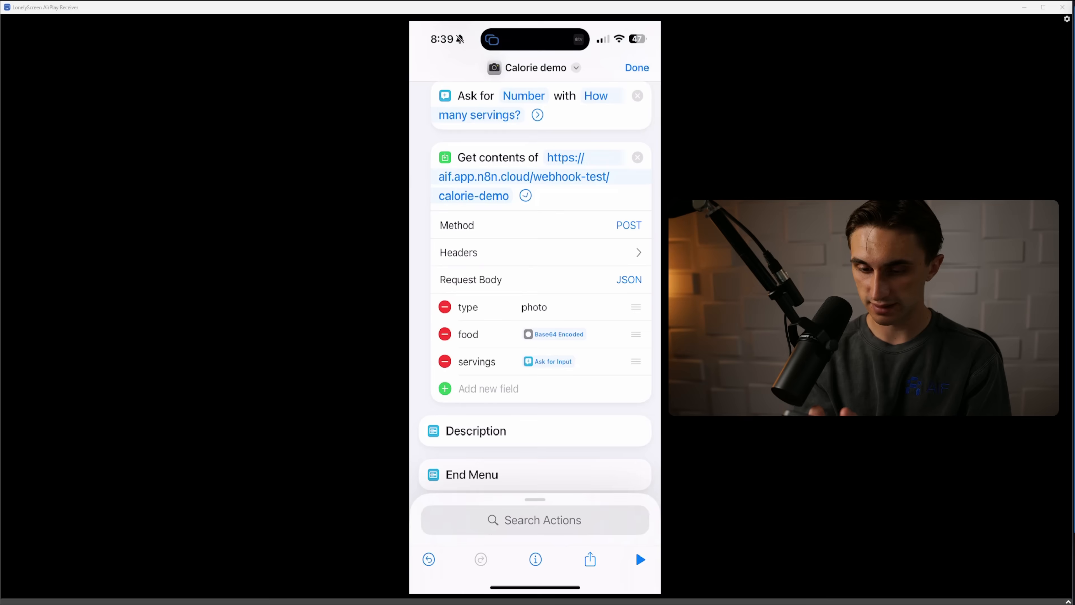
{"action": "left_click", "coordinate": [525, 195]}
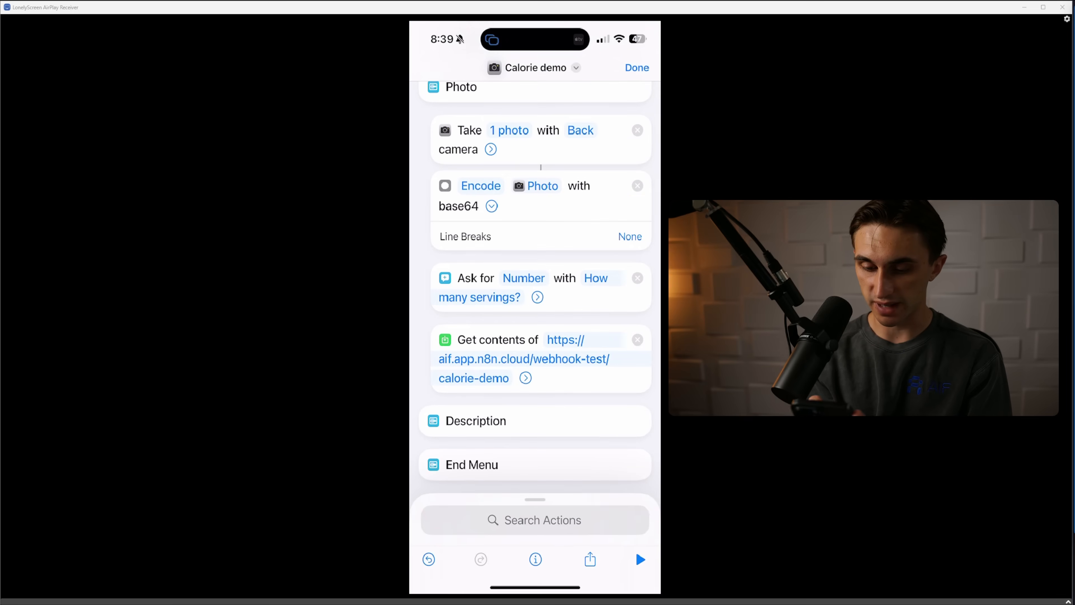
Step: Duplicate the Otherwise branch's "message" dictionary lookup and place the copy below the URL request in the Photo branch
{"action": "scroll", "coordinate": [536, 296], "scroll_direction": "up", "scroll_amount": 5}
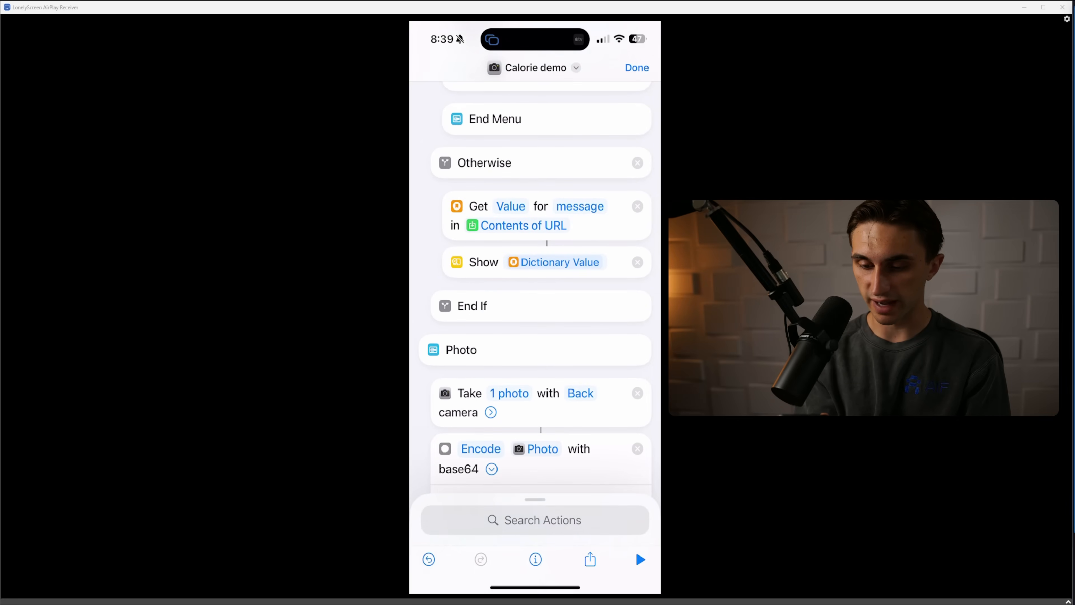
{"action": "left_click", "coordinate": [456, 207]}
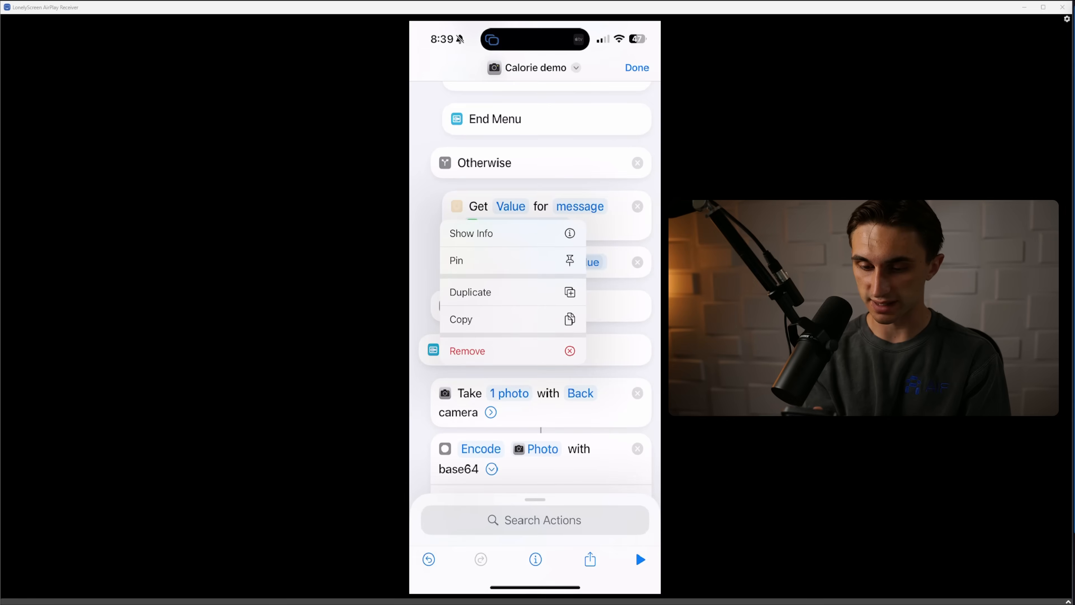
{"action": "left_click", "coordinate": [513, 293]}
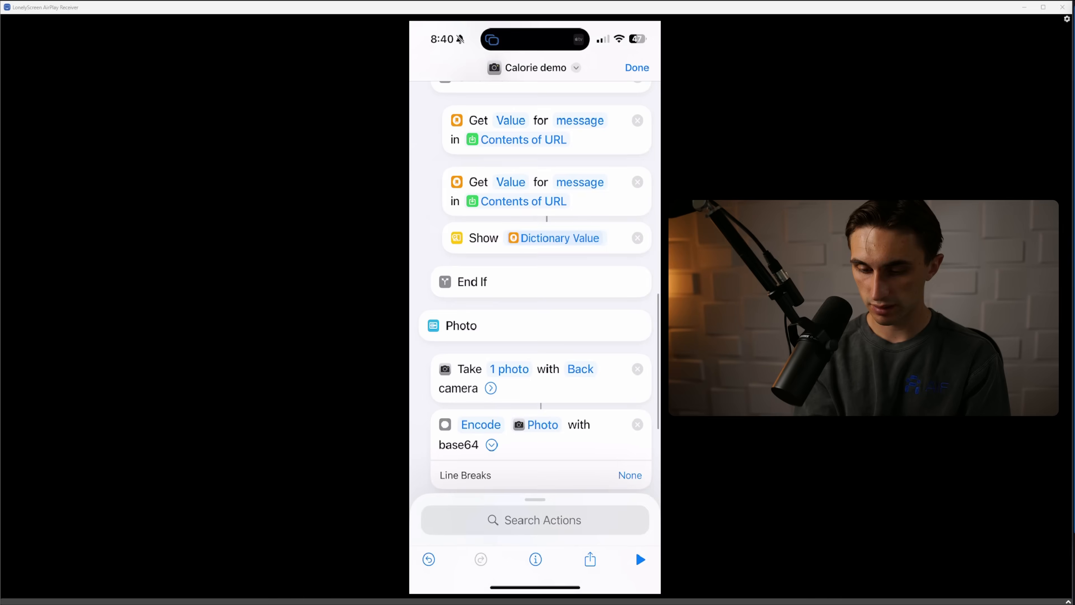
{"action": "left_click_drag", "start_coordinate": [530, 193], "coordinate": [523, 368]}
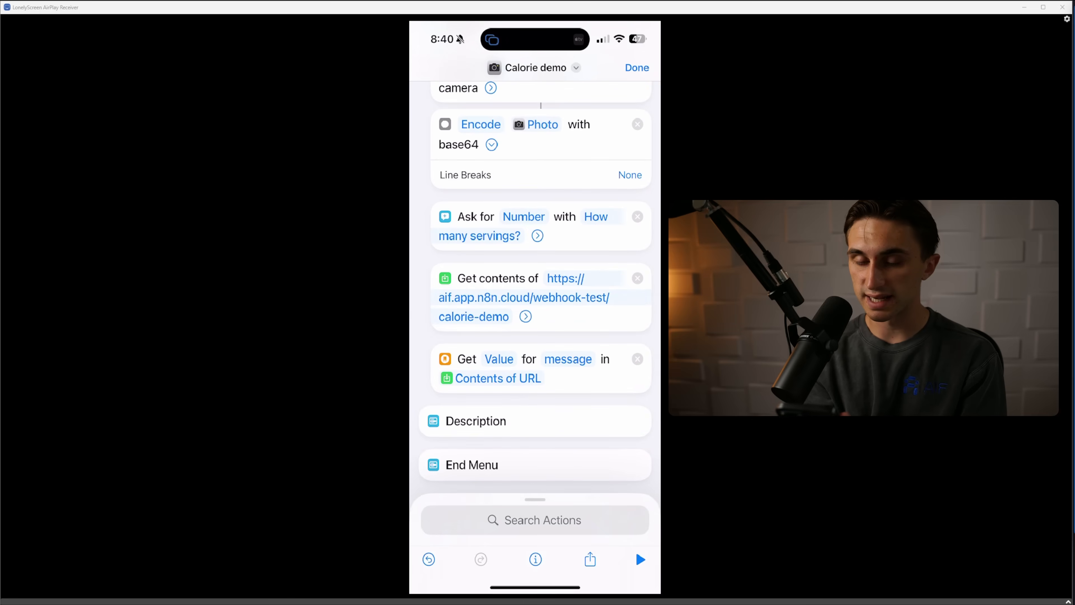
Step: Check the copied "message" lookup's source and relink it to the Contents of URL produced by the Photo branch's own request
{"action": "left_click", "coordinate": [498, 378]}
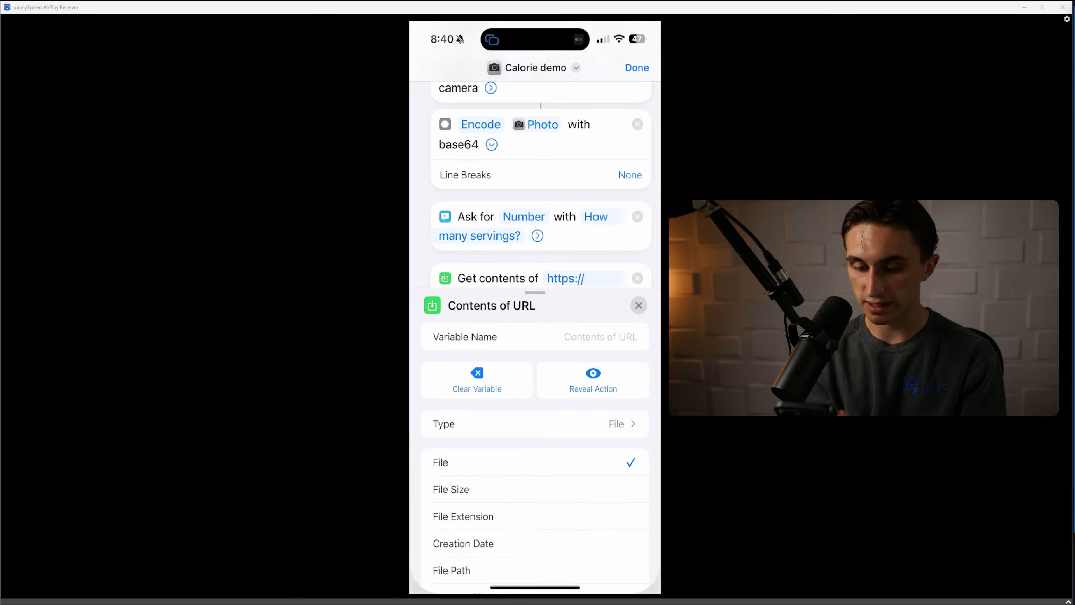
{"action": "left_click", "coordinate": [594, 379]}
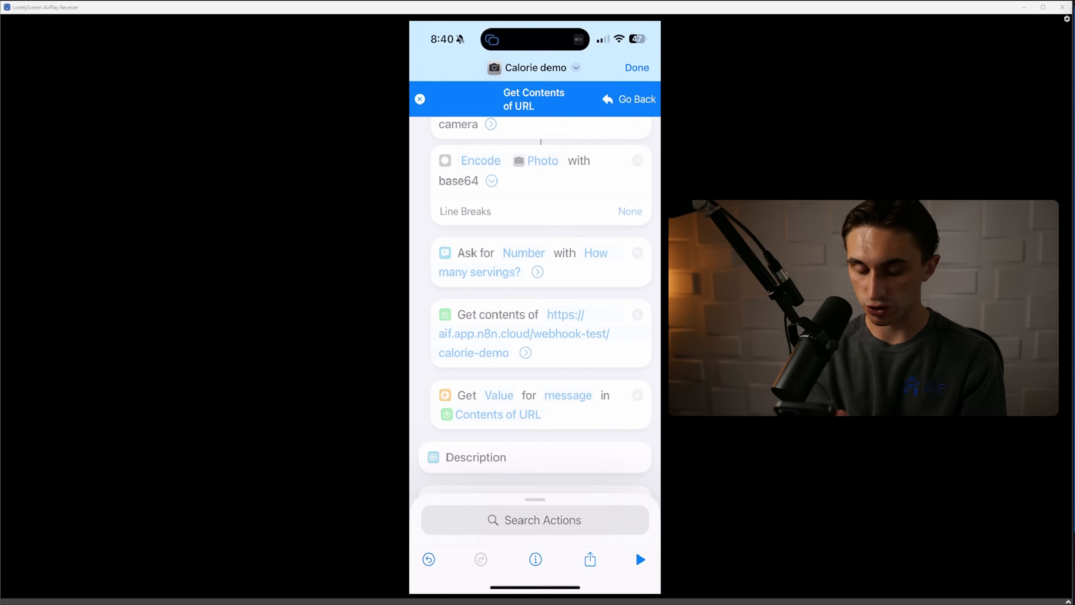
{"action": "scroll", "coordinate": [535, 305], "scroll_direction": "up", "scroll_amount": 10}
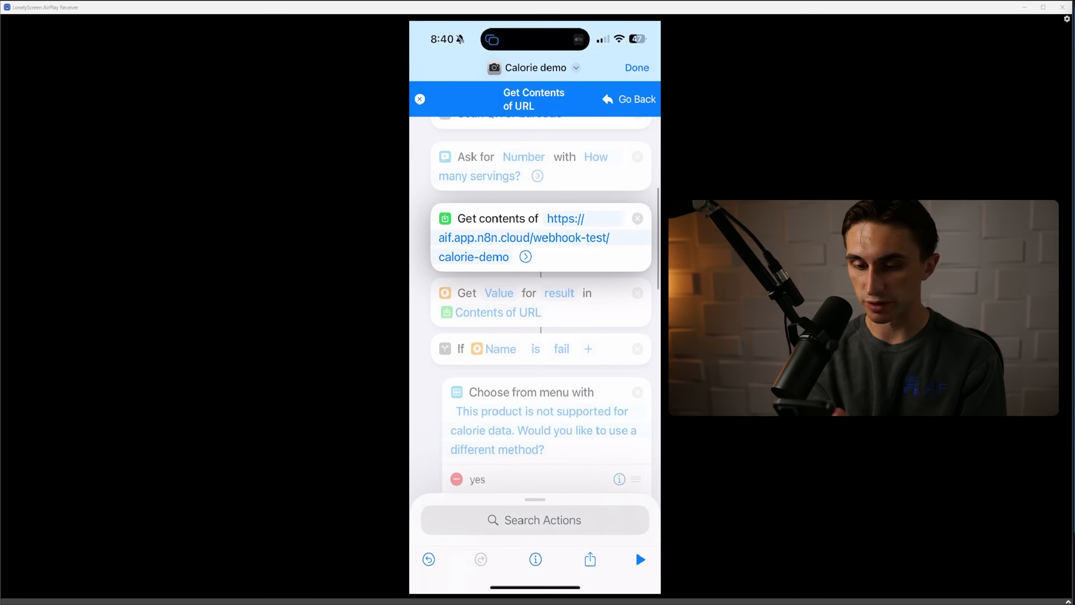
{"action": "scroll", "coordinate": [535, 305], "scroll_direction": "down", "scroll_amount": 10}
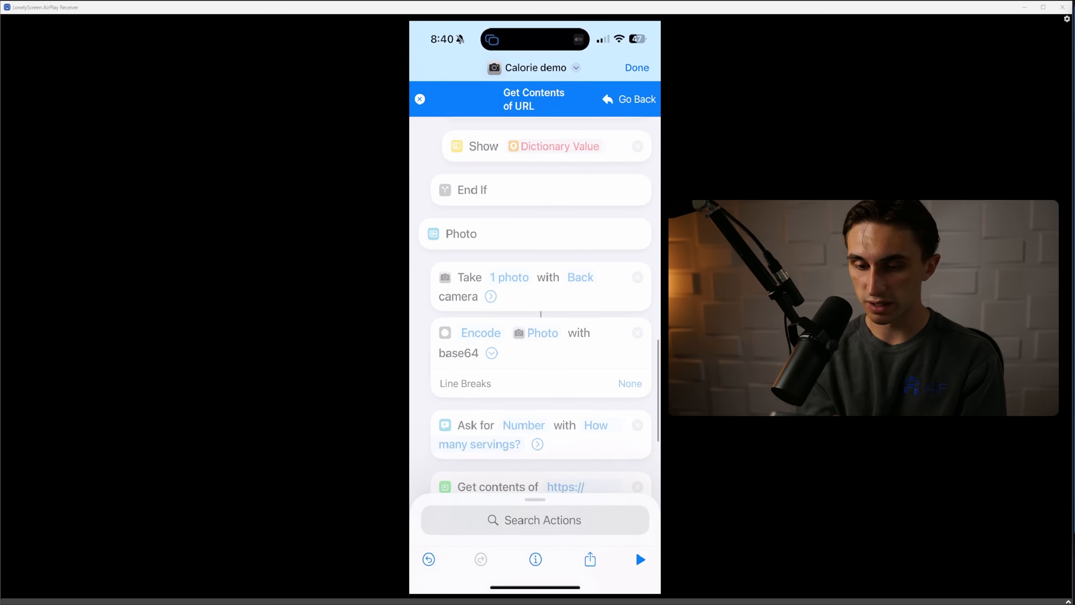
{"action": "scroll", "coordinate": [535, 305], "scroll_direction": "down", "scroll_amount": 5}
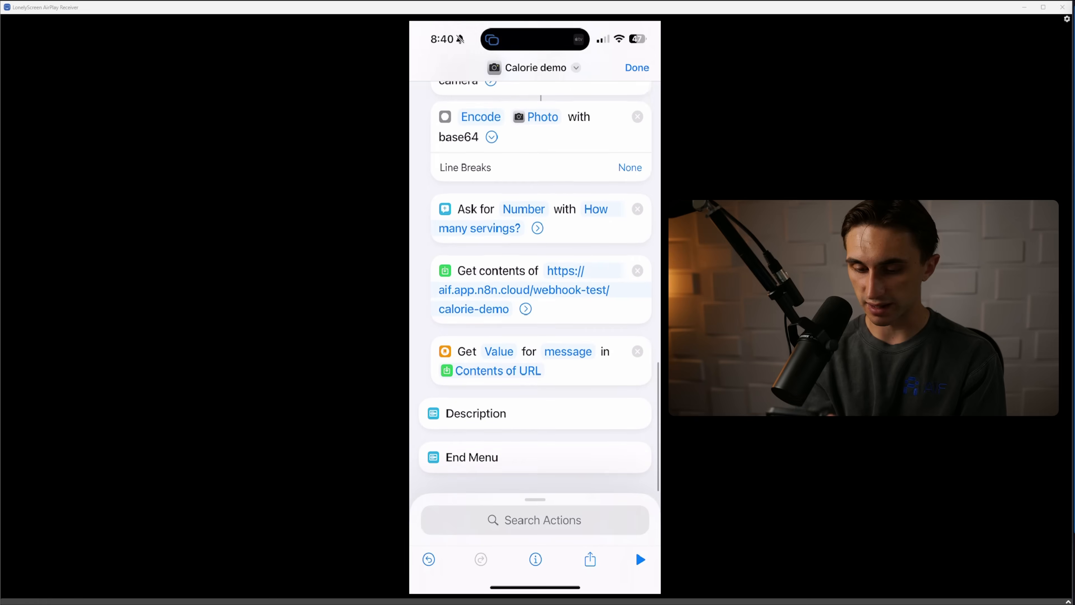
{"action": "left_click", "coordinate": [498, 378]}
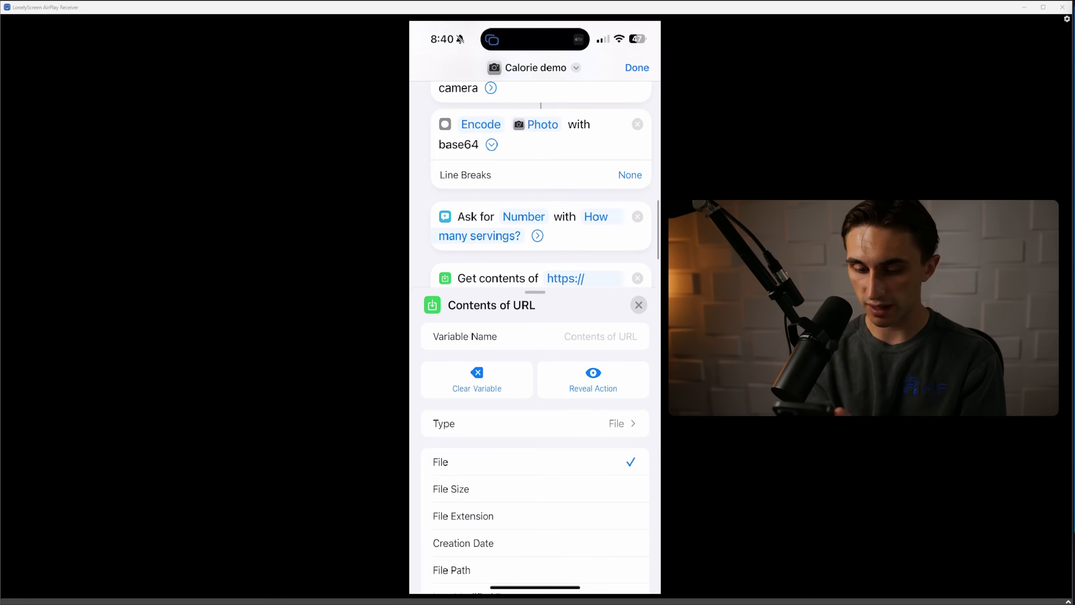
{"action": "left_click", "coordinate": [478, 381]}
{"action": "left_click", "coordinate": [468, 379]}
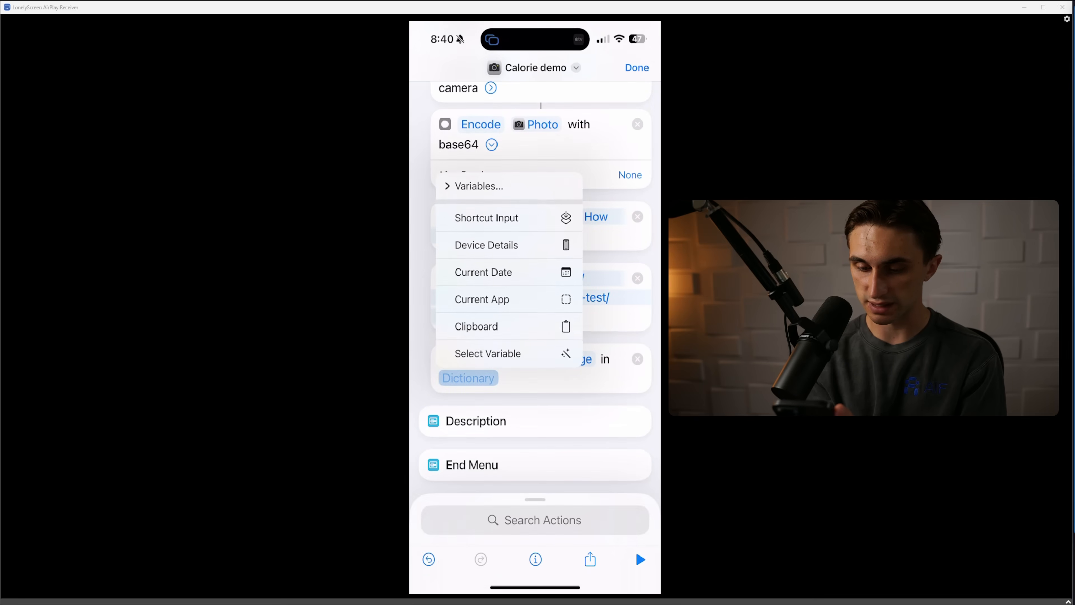
{"action": "left_click", "coordinate": [488, 355]}
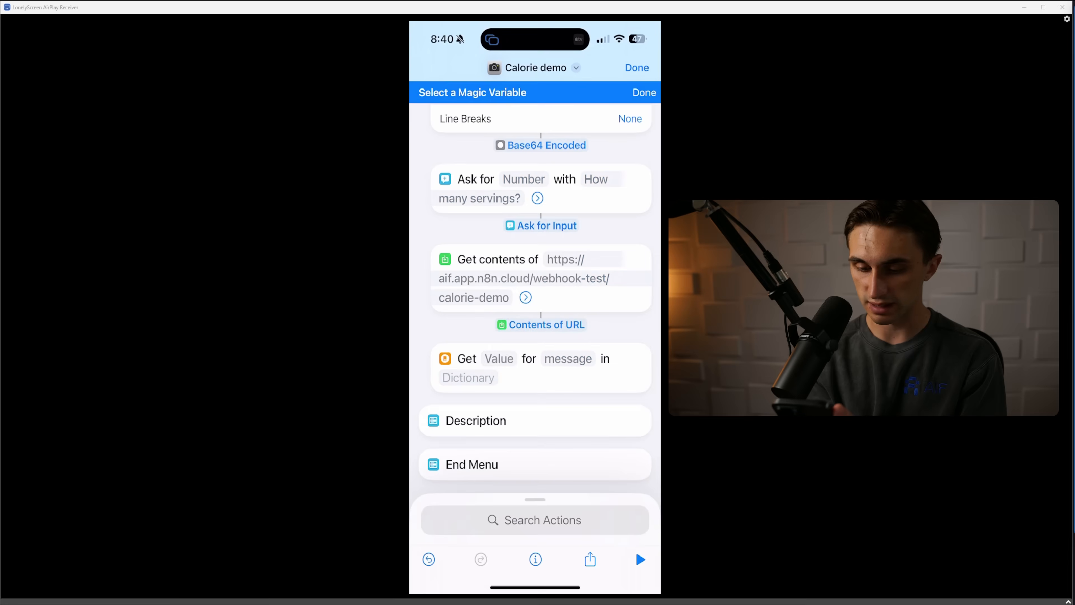
{"action": "left_click", "coordinate": [541, 324]}
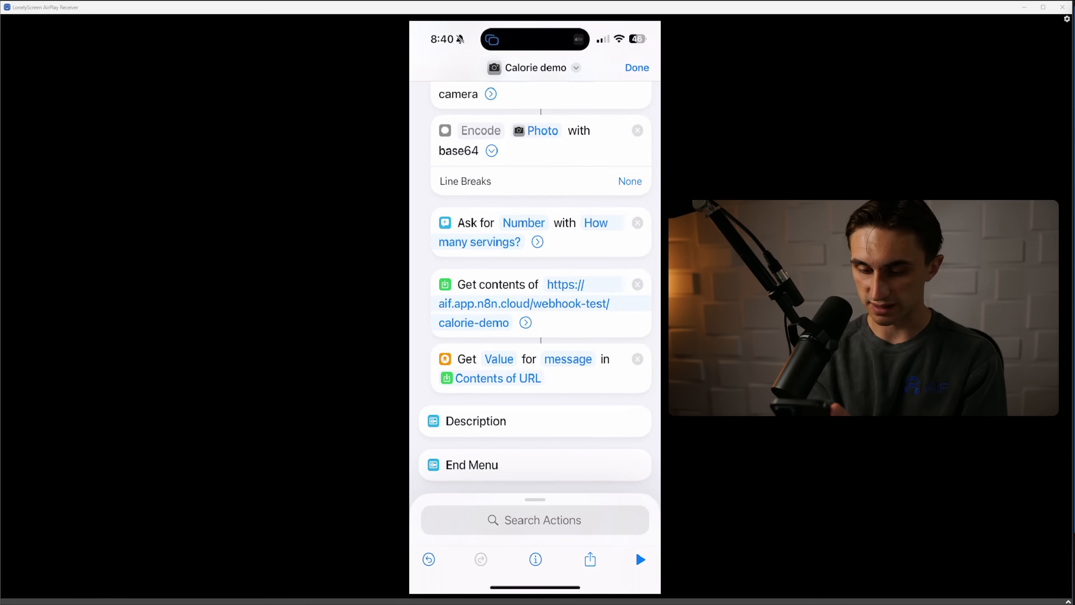
{"action": "left_click", "coordinate": [498, 378]}
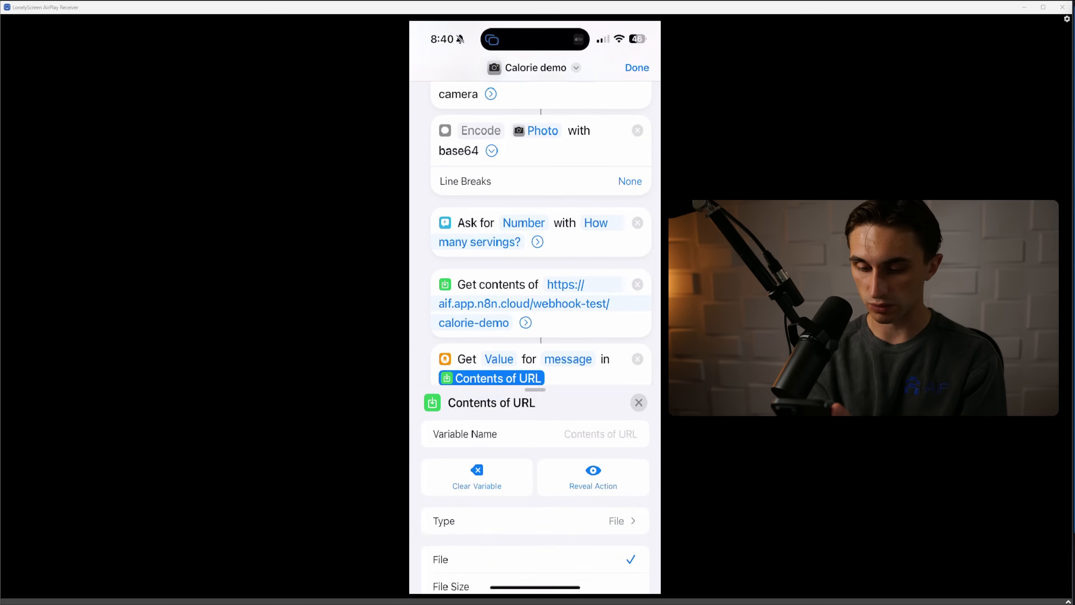
{"action": "left_click", "coordinate": [593, 379]}
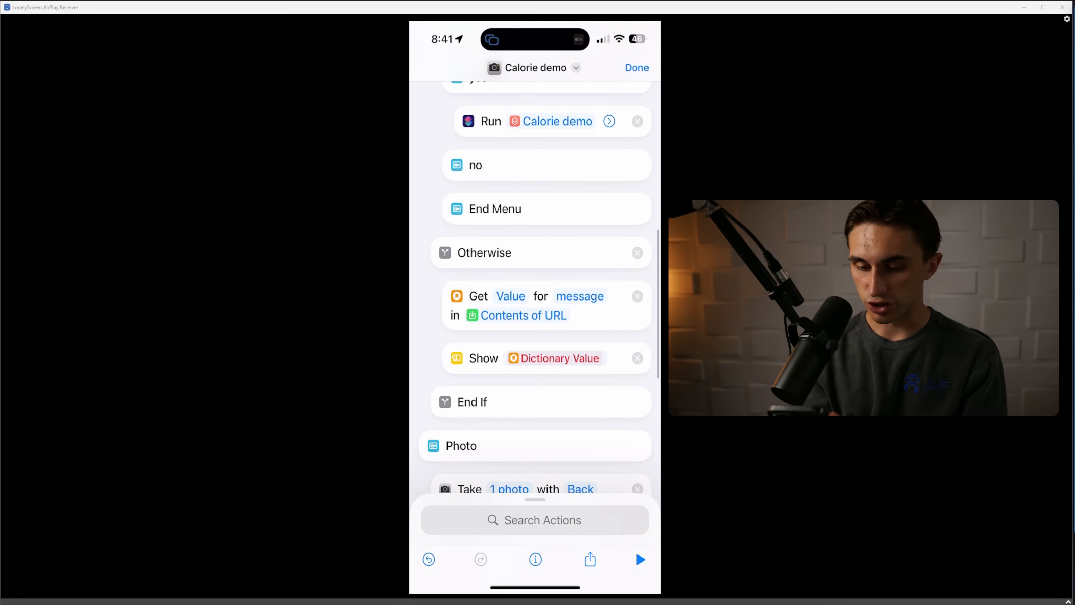
Step: Relink the Otherwise branch's Show Result to the Dictionary Value from the "message" lookup above it and check its source action
{"action": "left_click", "coordinate": [559, 359]}
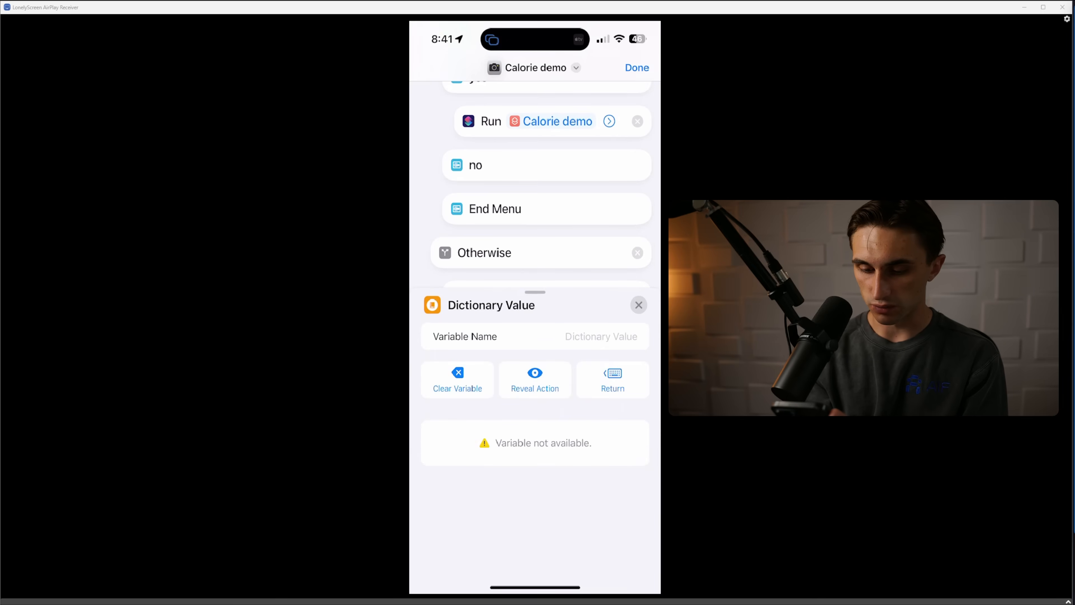
{"action": "left_click", "coordinate": [639, 305]}
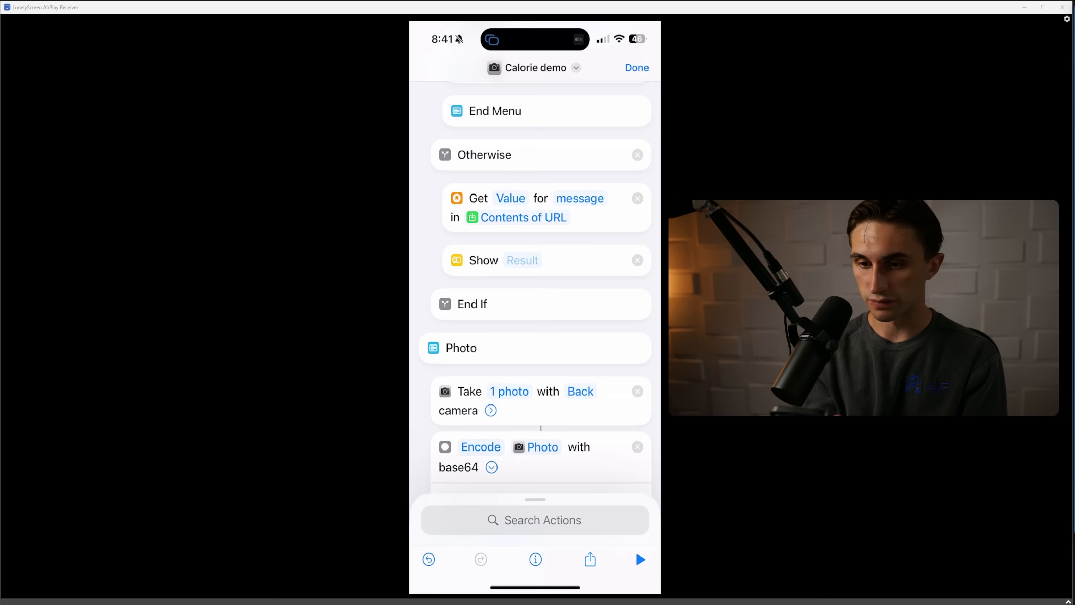
{"action": "left_click", "coordinate": [522, 261]}
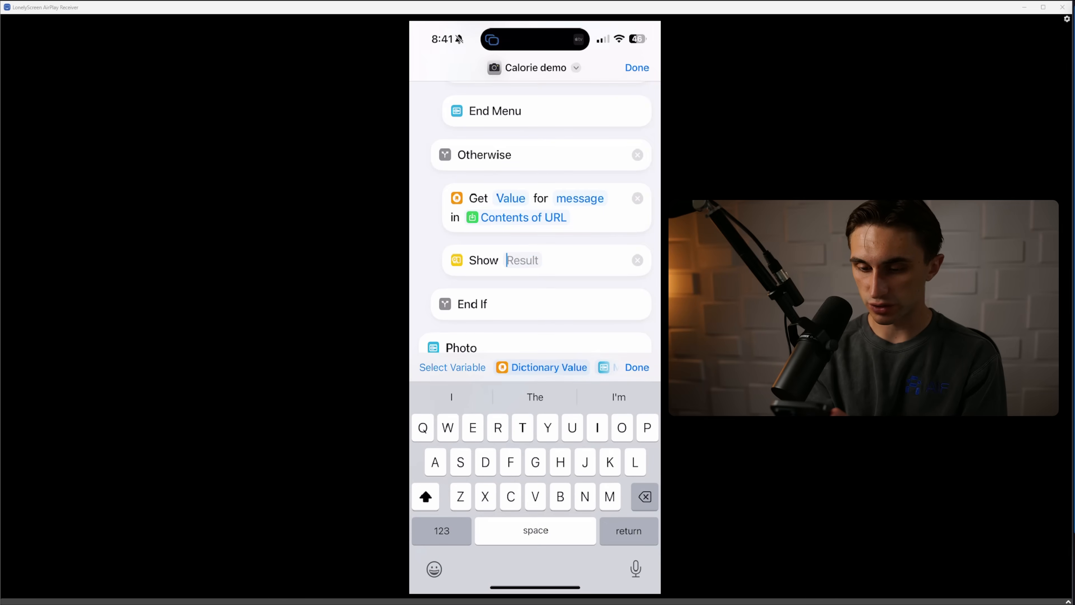
{"action": "left_click", "coordinate": [544, 367]}
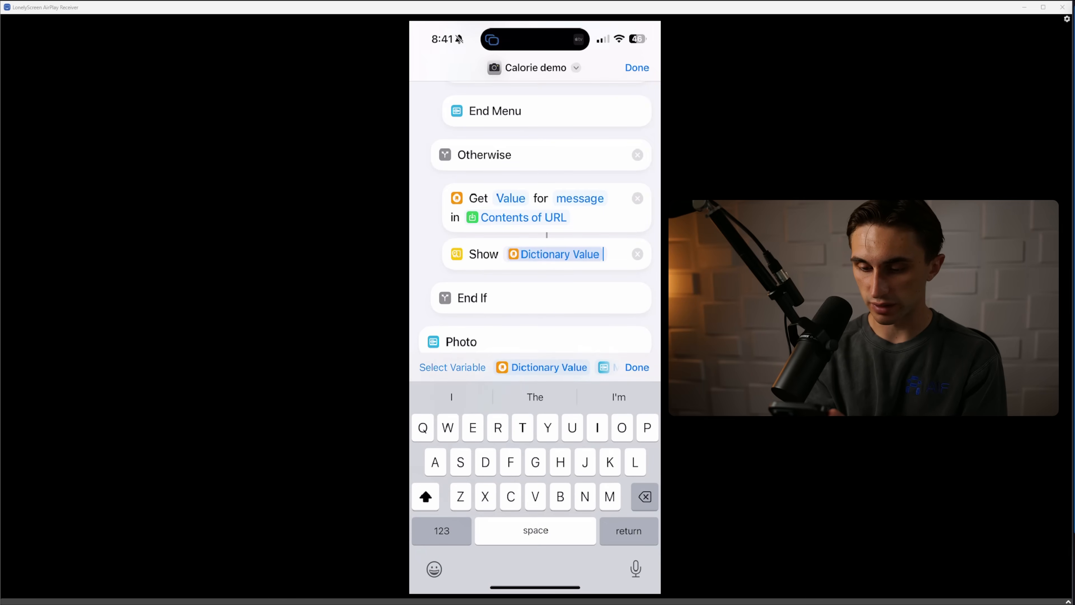
{"action": "left_click", "coordinate": [559, 255]}
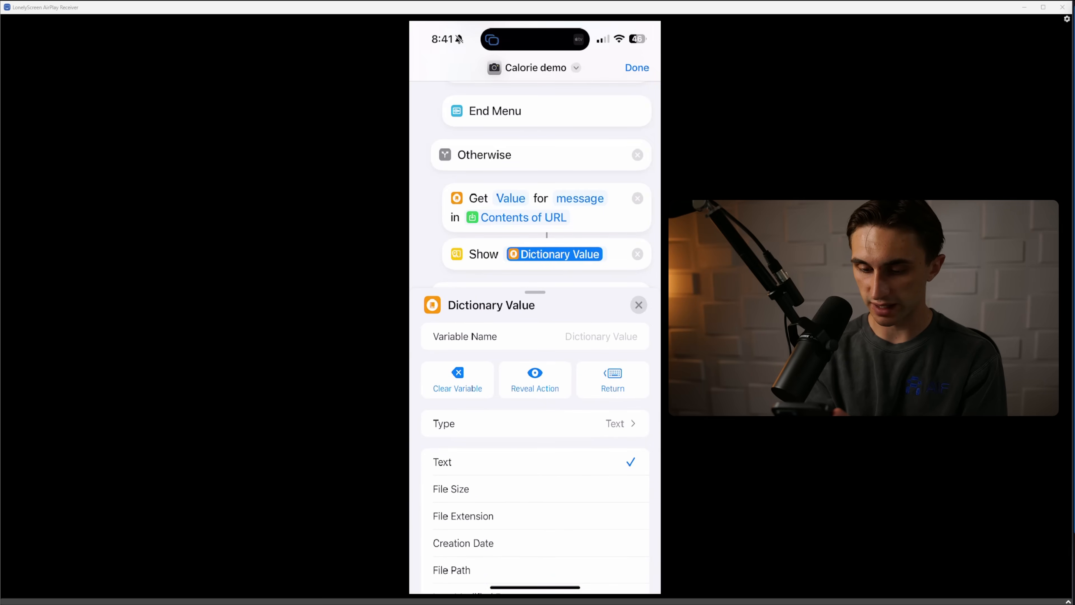
{"action": "left_click", "coordinate": [535, 382]}
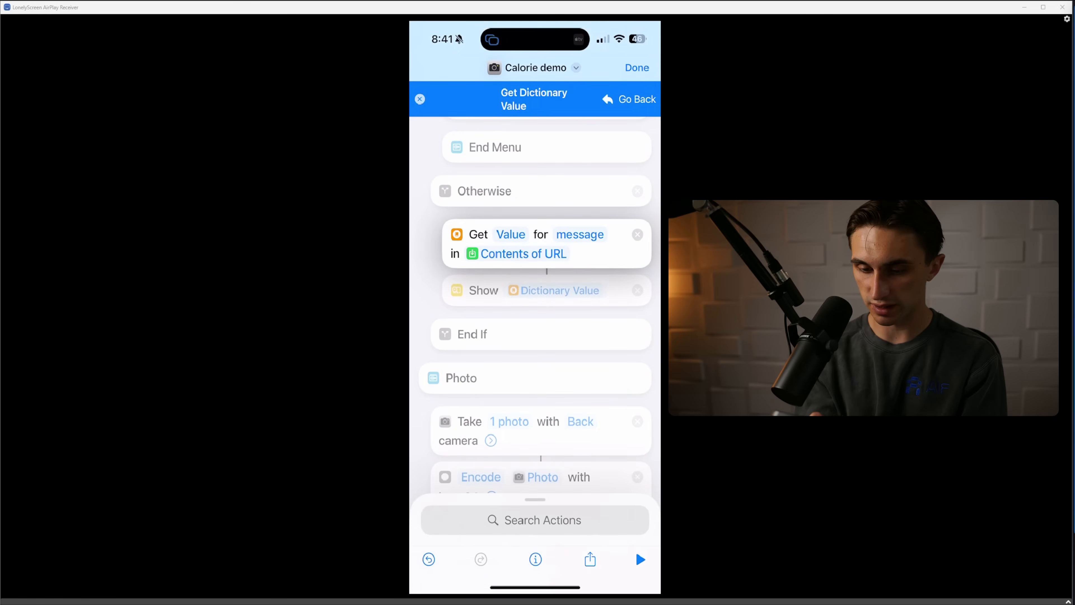
Step: Duplicate the Otherwise branch's Show Result action and place the copy below the "message" lookup in the Photo branch
{"action": "left_click", "coordinate": [456, 254]}
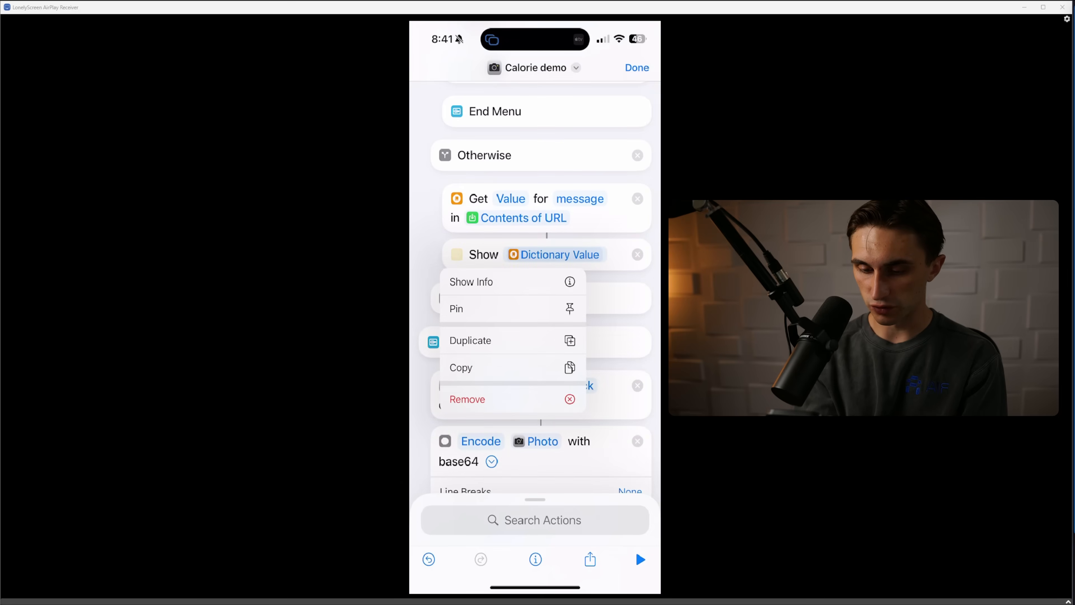
{"action": "left_click", "coordinate": [471, 341]}
{"action": "scroll", "coordinate": [535, 297], "scroll_direction": "down", "scroll_amount": 3}
{"action": "scroll", "coordinate": [535, 297], "scroll_direction": "down", "scroll_amount": 3}
{"action": "left_click_drag", "start_coordinate": [484, 207], "coordinate": [560, 381]}
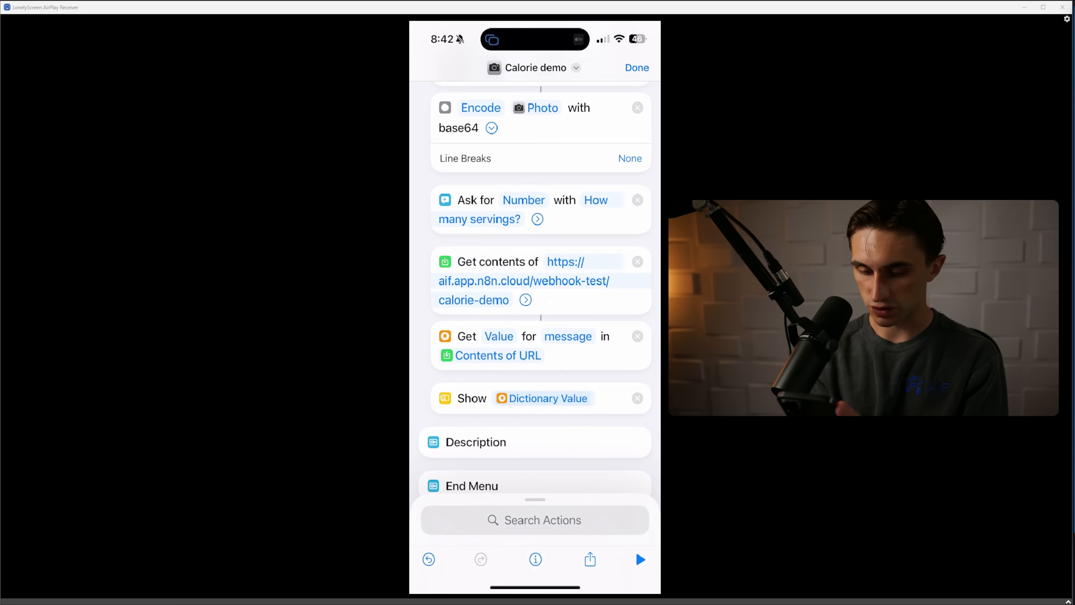
Step: Relink the Photo branch's copied Show Result to the "message" value from the dictionary lookup directly above it
{"action": "left_click", "coordinate": [544, 398]}
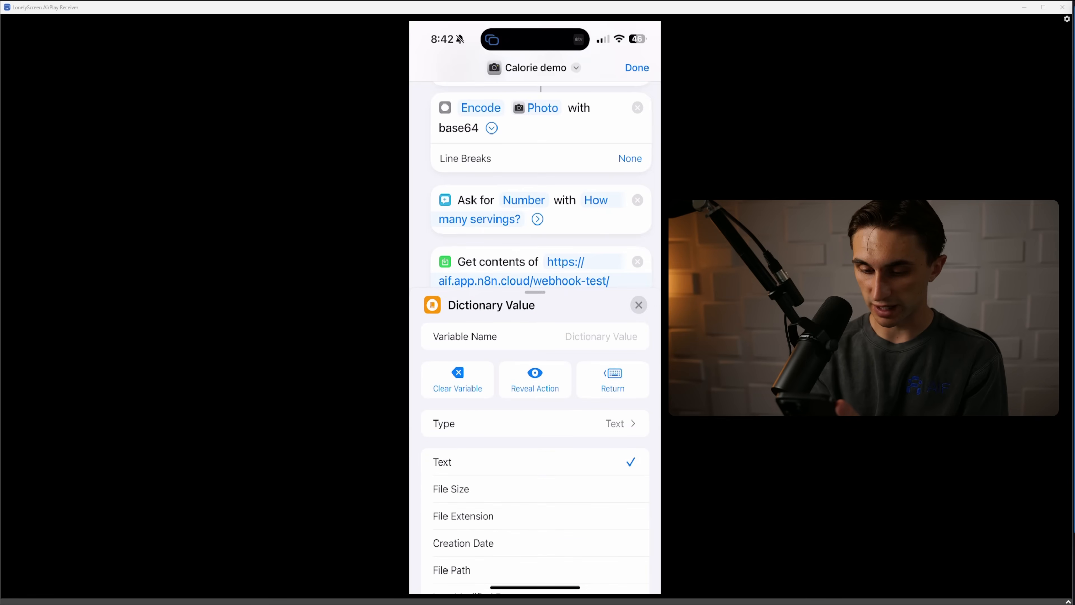
{"action": "left_click", "coordinate": [457, 380]}
{"action": "left_click", "coordinate": [510, 398]}
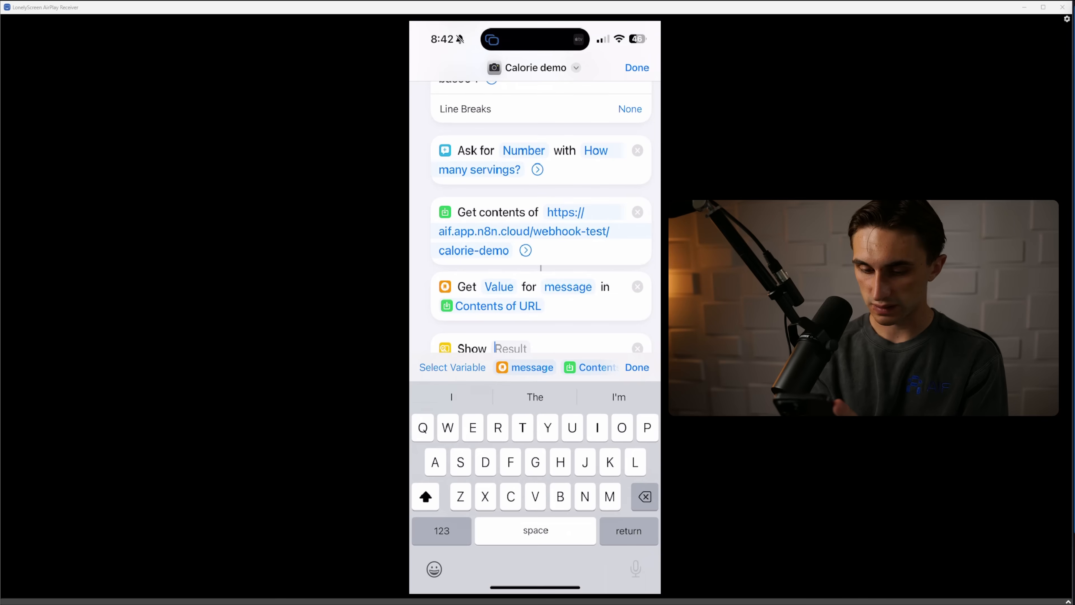
{"action": "left_click", "coordinate": [452, 368]}
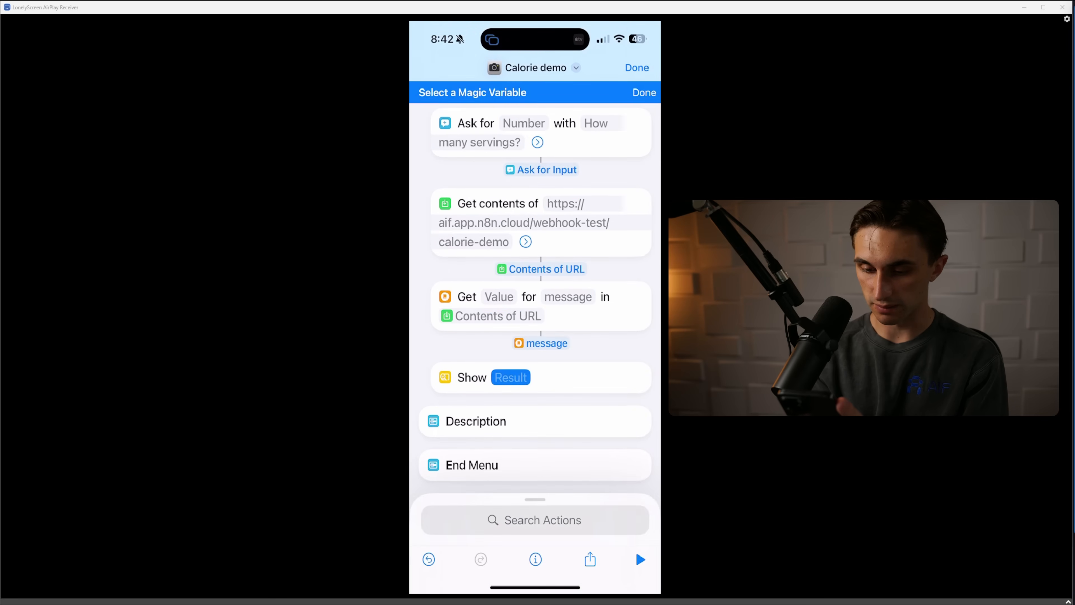
{"action": "left_click", "coordinate": [541, 343]}
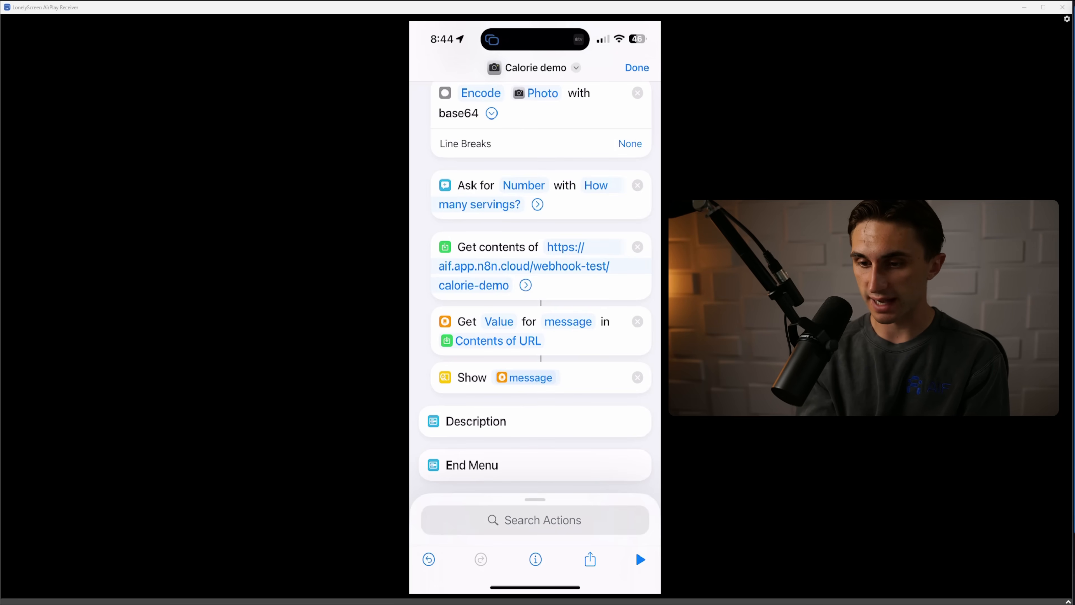
Step: Add an Ask for Input action and move it inside the menu's Description branch
{"action": "left_click", "coordinate": [535, 520]}
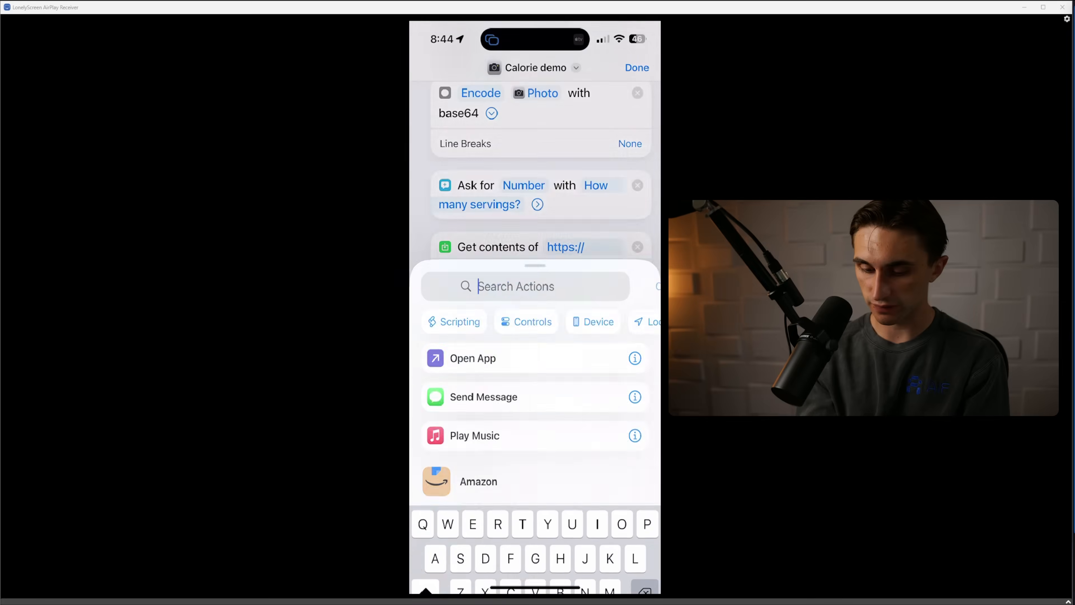
{"action": "type", "text": "Ask for"}
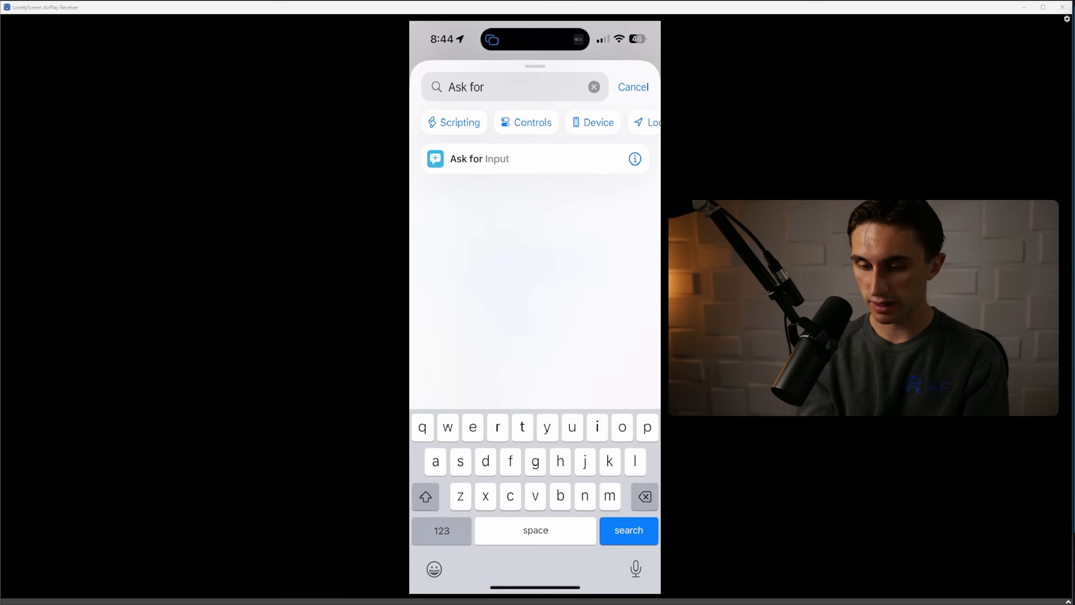
{"action": "left_click", "coordinate": [499, 159]}
{"action": "left_click_drag", "start_coordinate": [532, 477], "coordinate": [538, 443]}
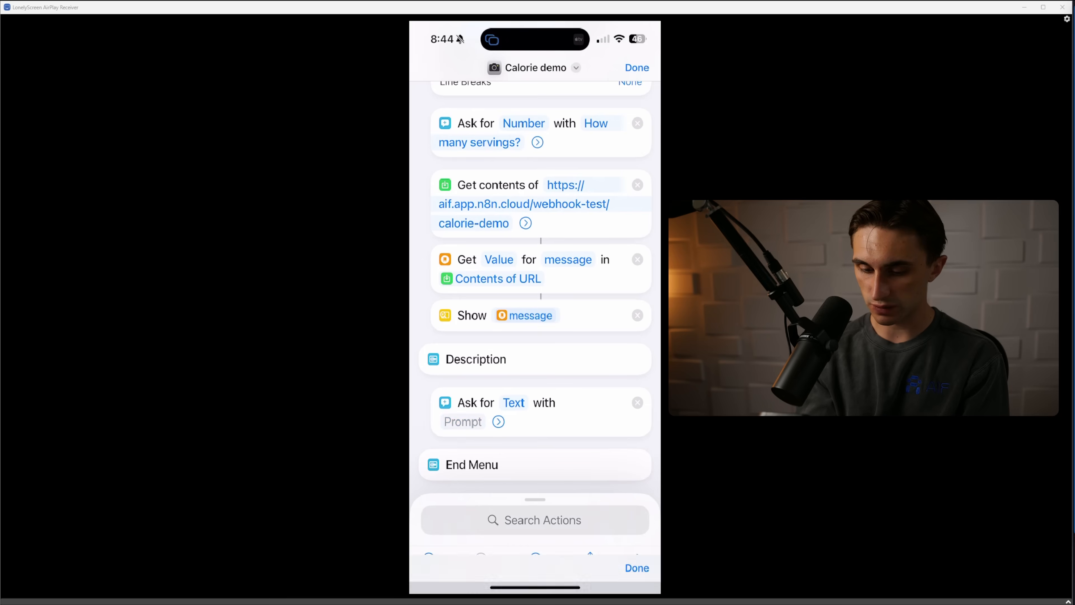
Step: Set the Description branch's text prompt to "Describe what you ate and how many servings."
{"action": "left_click", "coordinate": [462, 422]}
{"action": "type", "text": "Describe wh"}
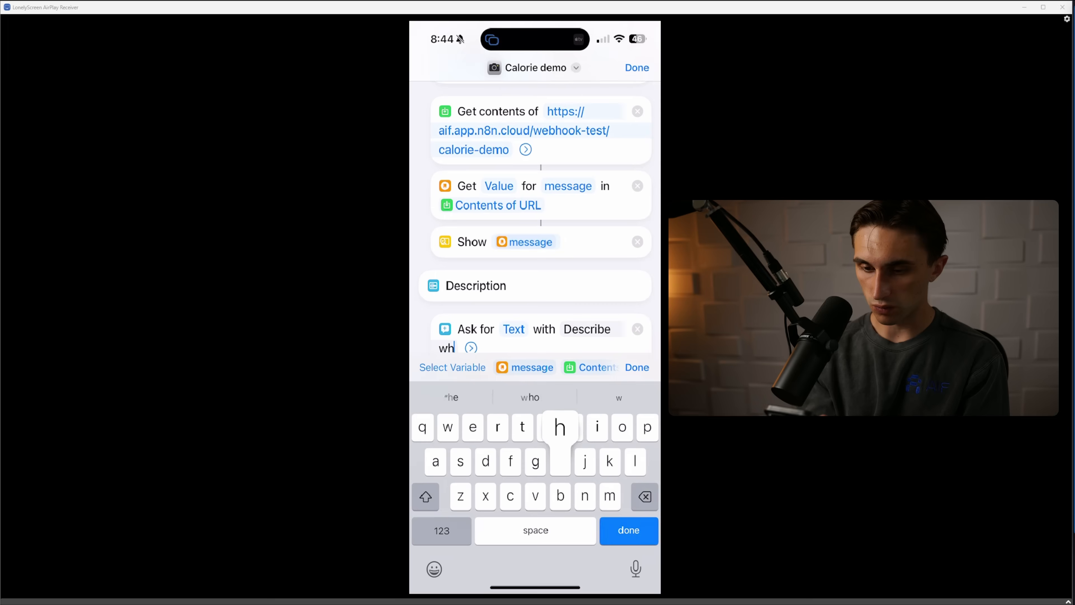
{"action": "type", "text": "at you ate and"}
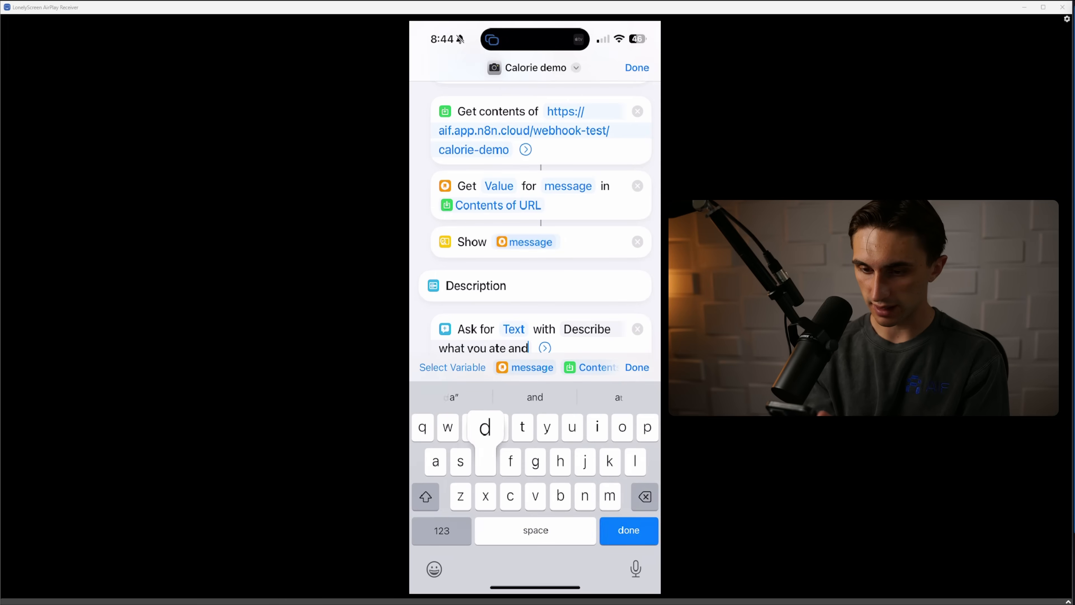
{"action": "type", "text": " how many servings."}
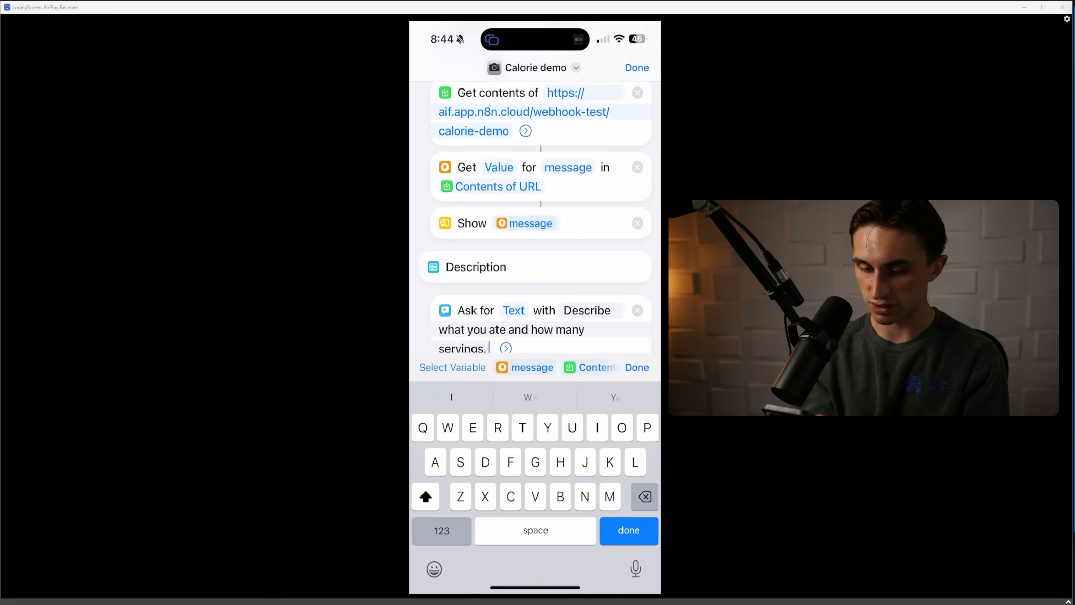
{"action": "left_click", "coordinate": [637, 367]}
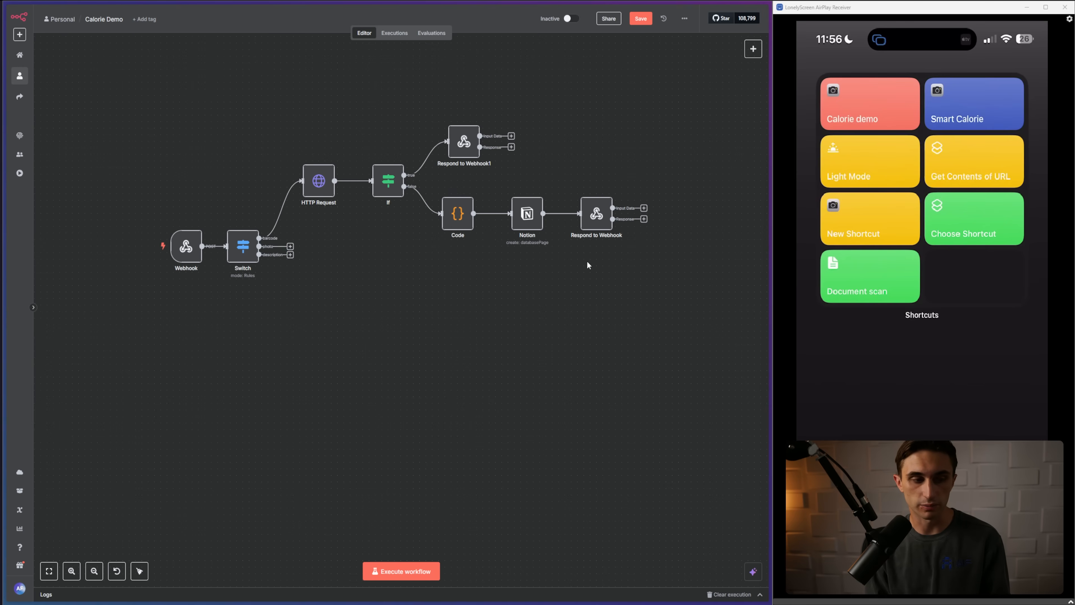
Step: Test the n8n Calorie Demo workflow and examine the configuration error in the Webhook node
{"action": "left_click", "coordinate": [405, 572]}
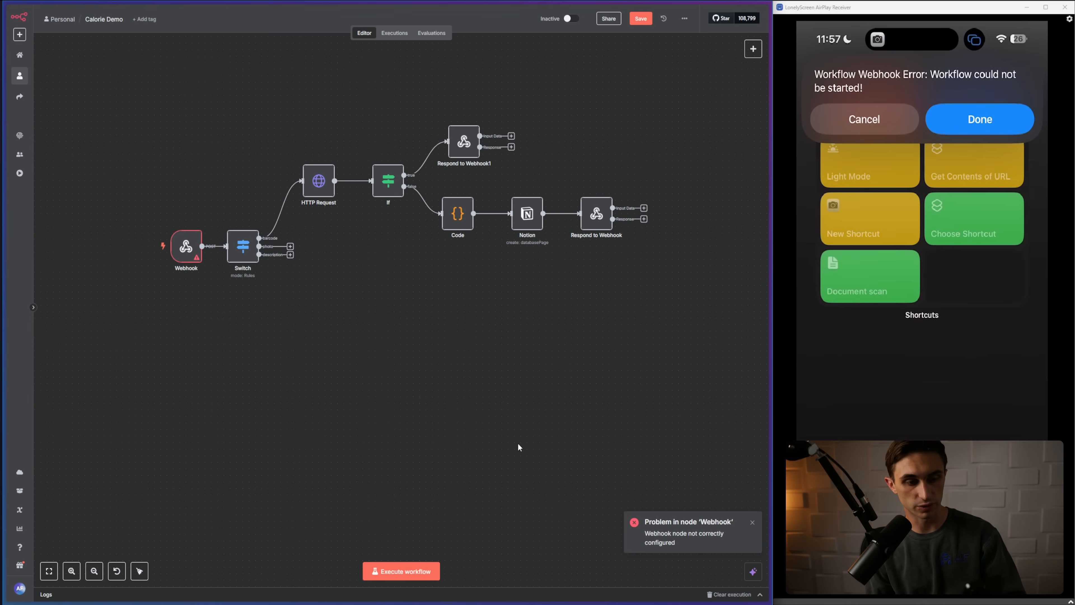
{"action": "mouse_move", "coordinate": [197, 249]}
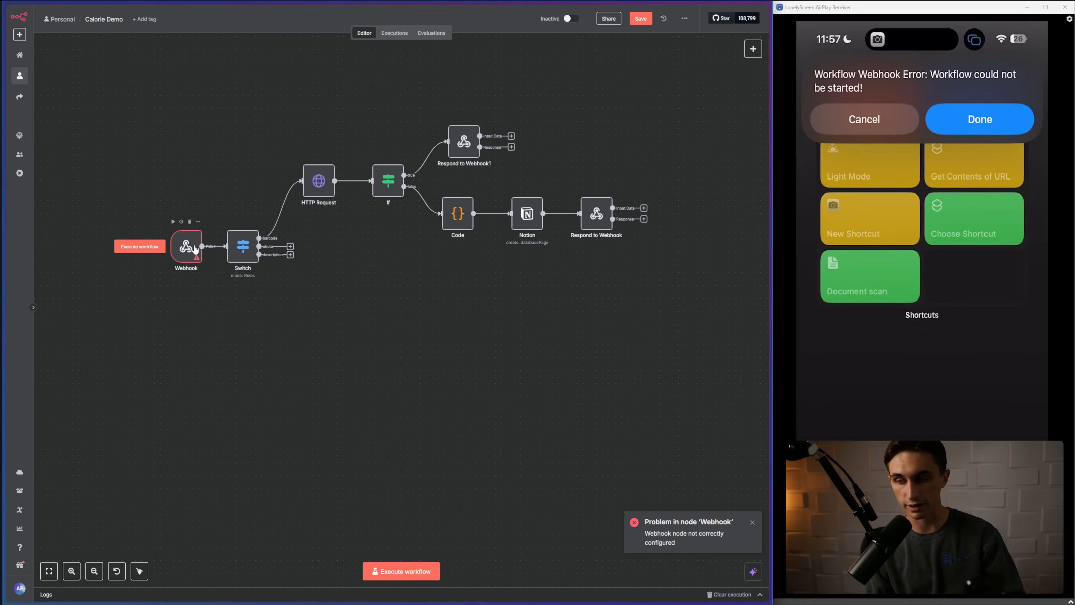
{"action": "double_click", "coordinate": [186, 246]}
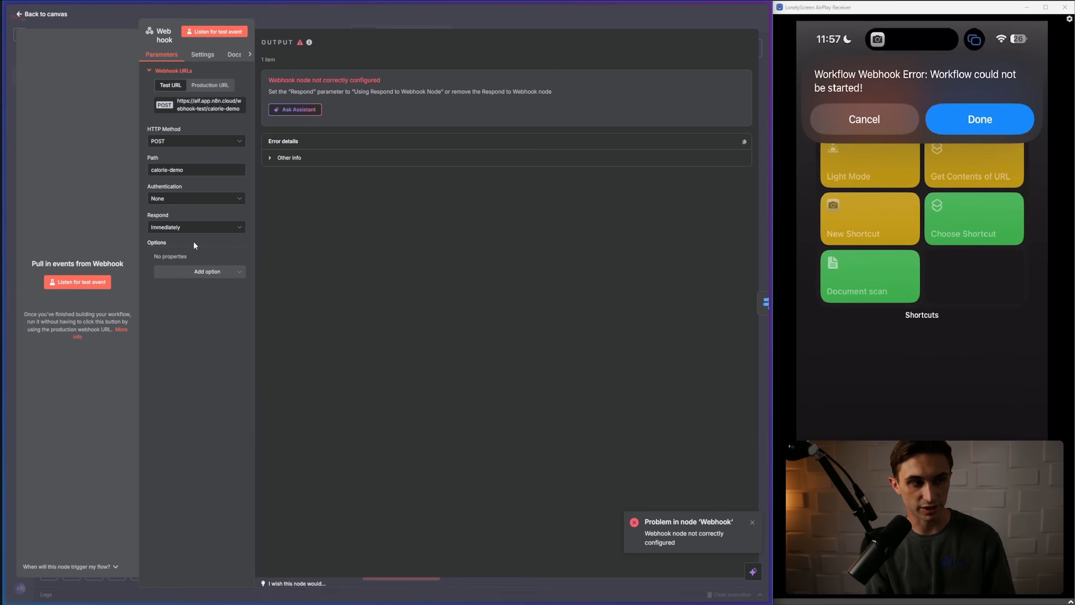
{"action": "left_click_drag", "start_coordinate": [290, 92], "coordinate": [509, 102]}
{"action": "left_click", "coordinate": [508, 105]}
Step: Set the Webhook node's Respond option to Using 'Respond to Webhook' Node and execute the workflow again
{"action": "left_click", "coordinate": [231, 227]}
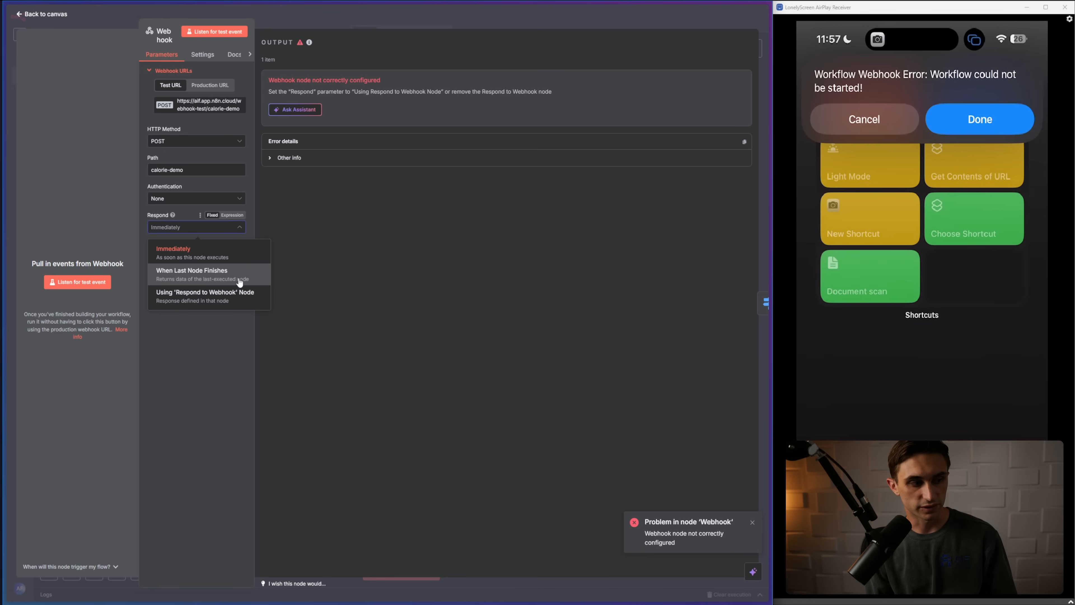
{"action": "left_click", "coordinate": [59, 14]}
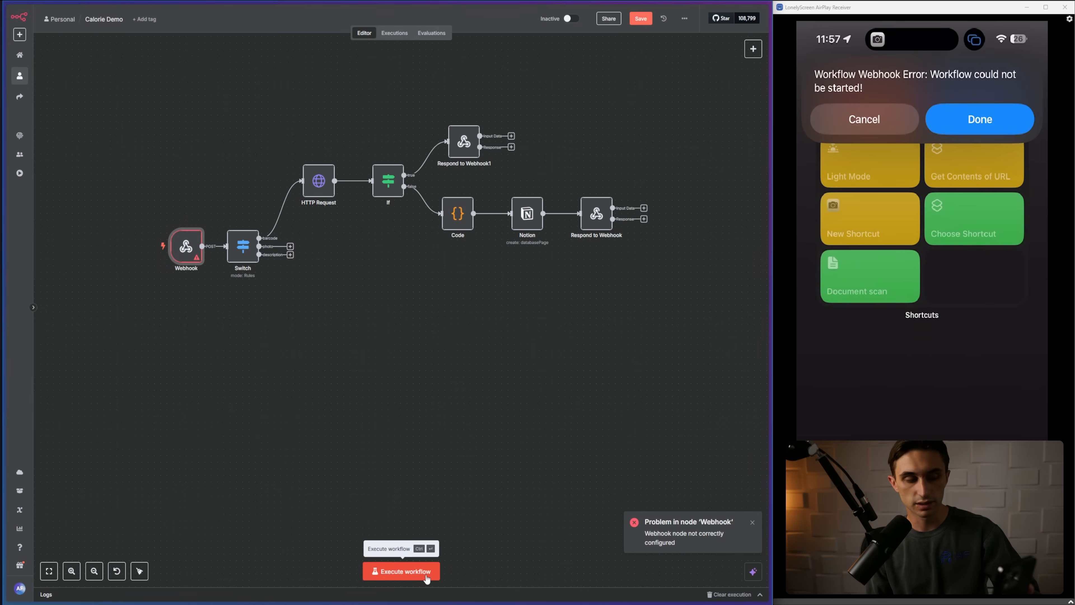
{"action": "left_click", "coordinate": [426, 576]}
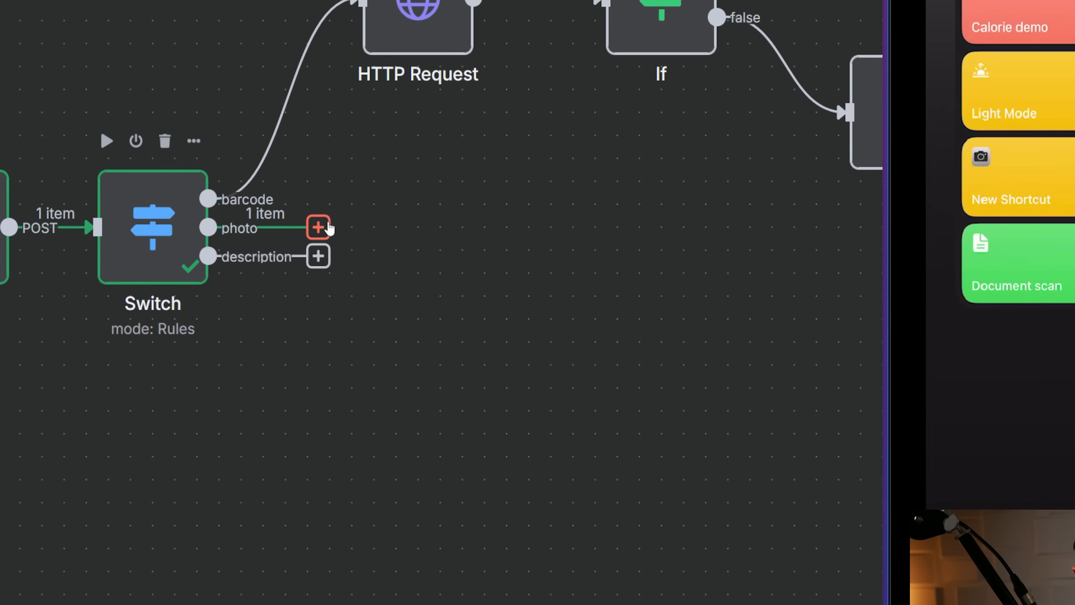
Step: Add a Convert to File node with the Move Base64 String to File operation on the Switch node's photo output
{"action": "left_click", "coordinate": [291, 246]}
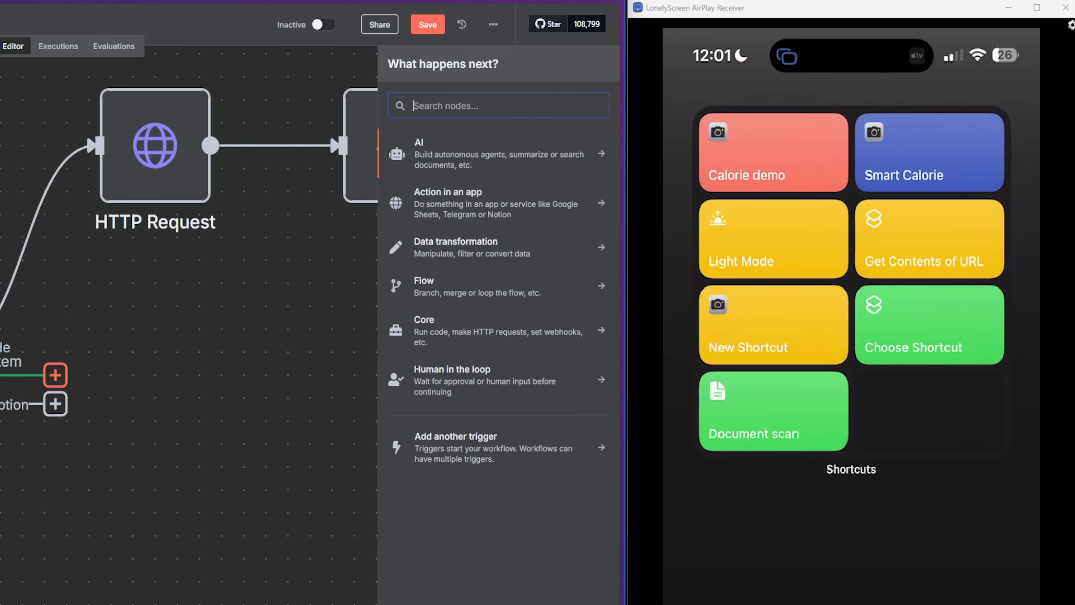
{"action": "type", "text": "convert"}
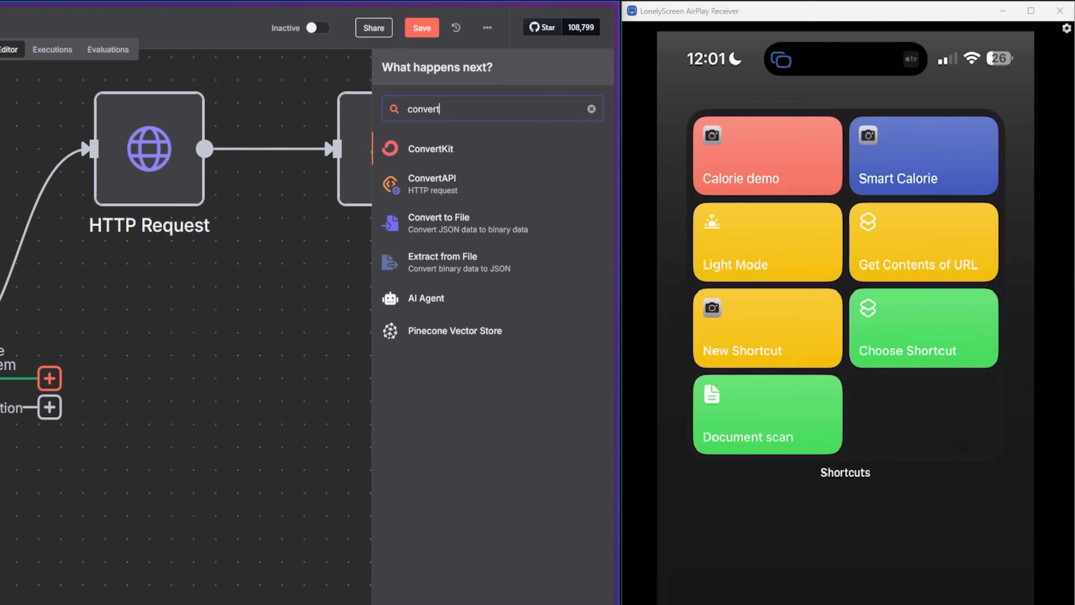
{"action": "left_click", "coordinate": [495, 235]}
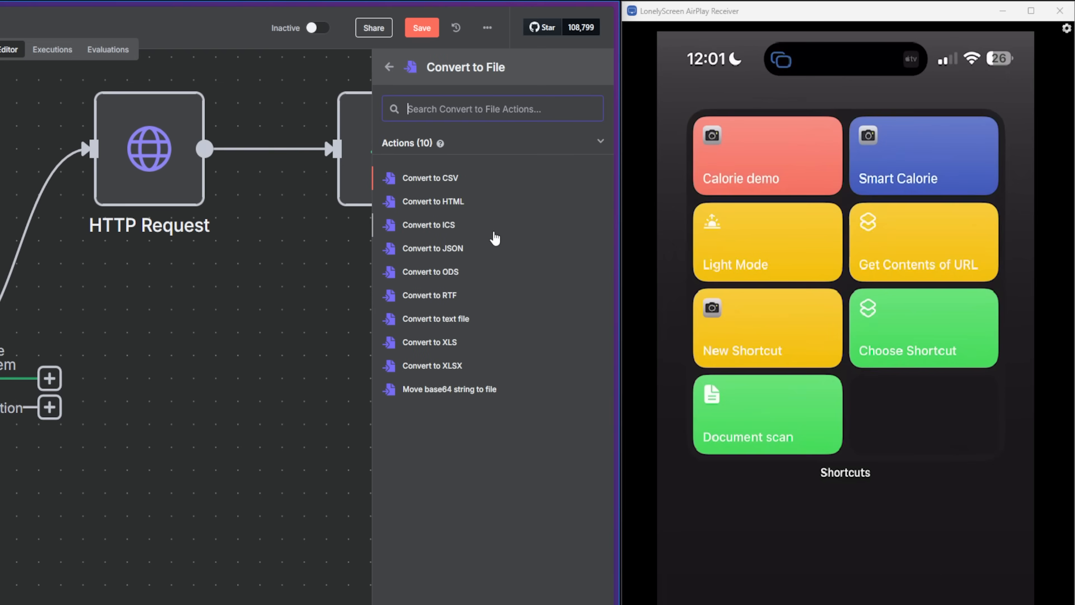
{"action": "left_click", "coordinate": [428, 391]}
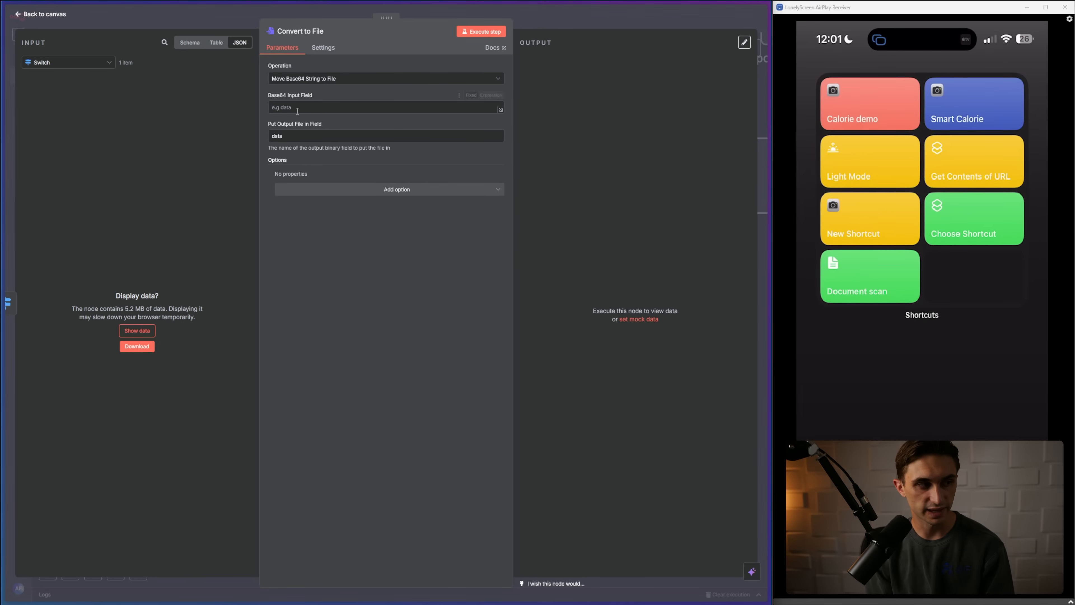
Step: Show the Webhook node's data as input and map its body.food value to the Base64 Input Field
{"action": "left_click", "coordinate": [106, 64]}
{"action": "left_click", "coordinate": [82, 100]}
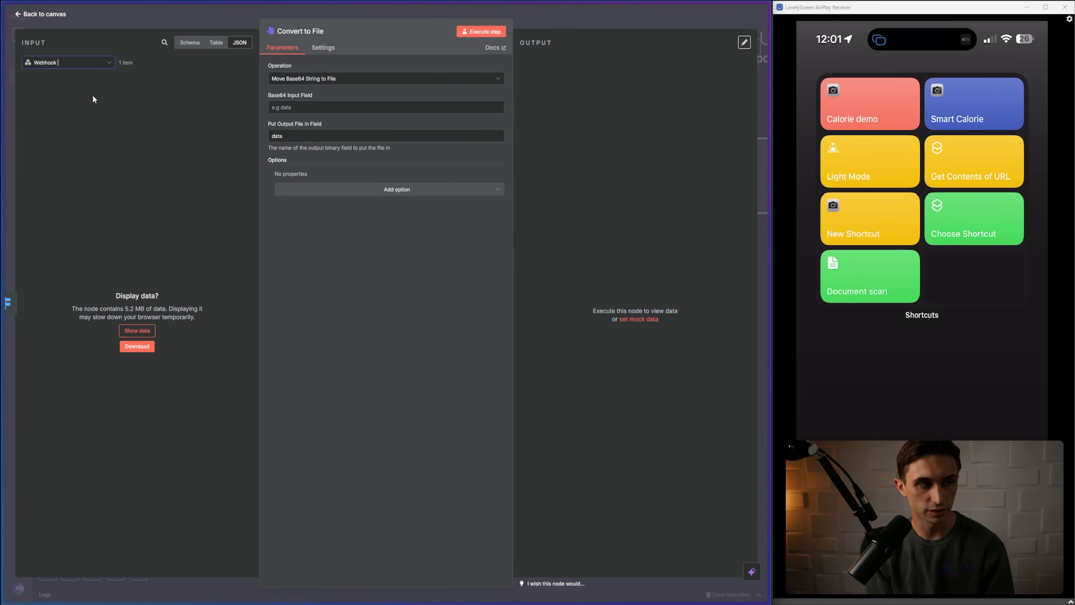
{"action": "left_click", "coordinate": [148, 336]}
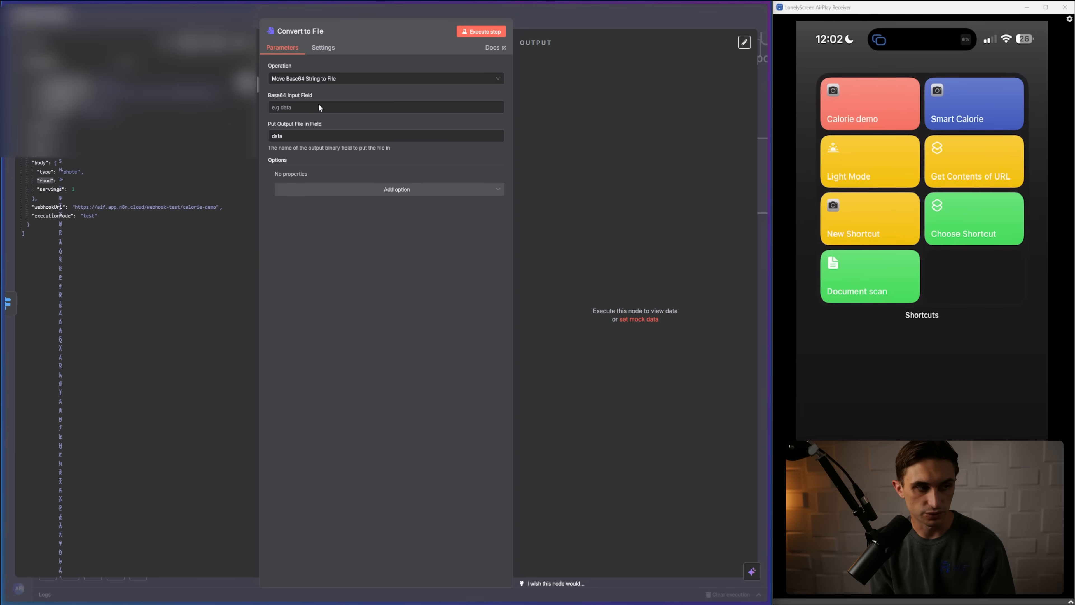
{"action": "left_click_drag", "start_coordinate": [46, 180], "coordinate": [273, 109]}
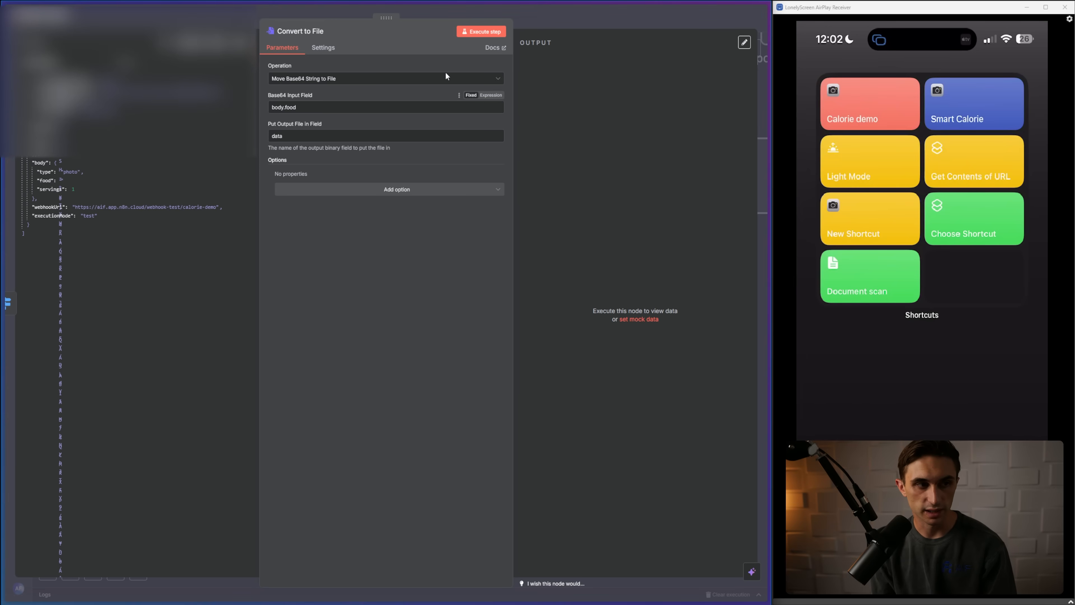
Step: Execute the Convert to File step, view the converted image and return to the canvas
{"action": "left_click", "coordinate": [481, 33]}
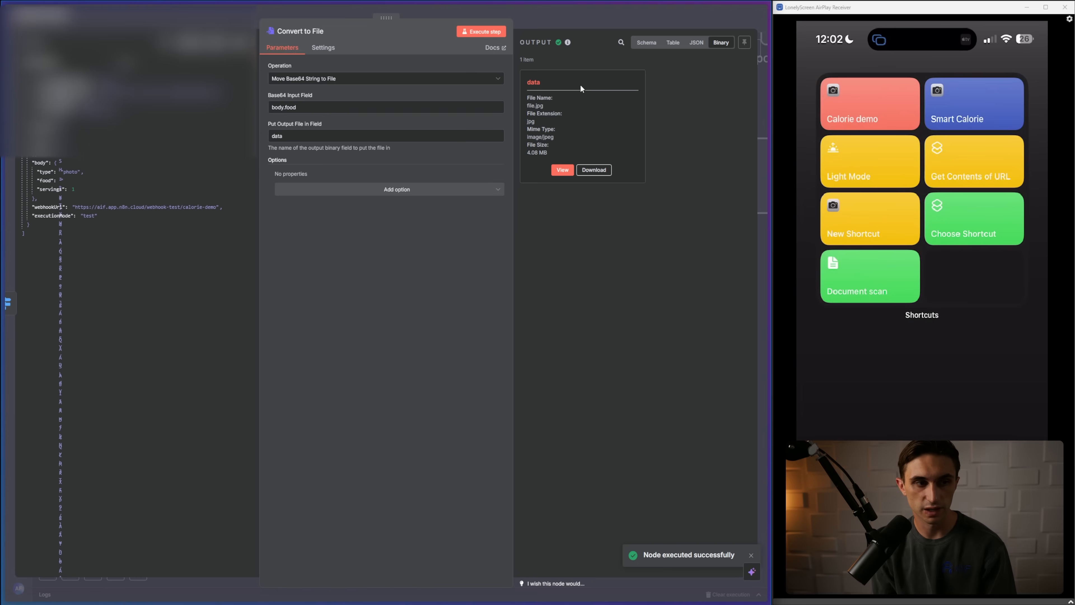
{"action": "left_click", "coordinate": [568, 170]}
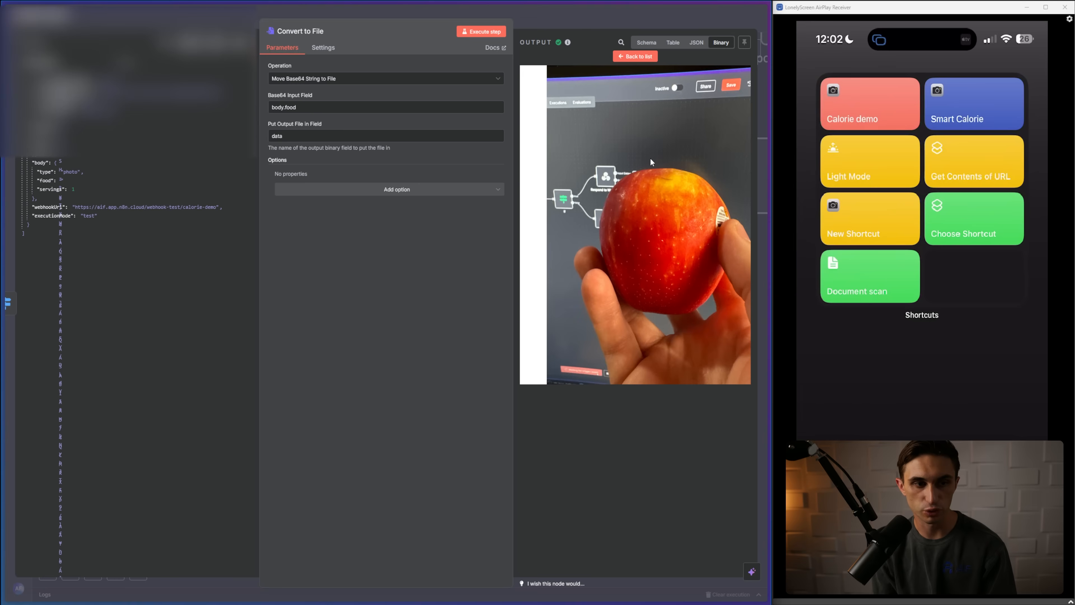
{"action": "left_click", "coordinate": [635, 59]}
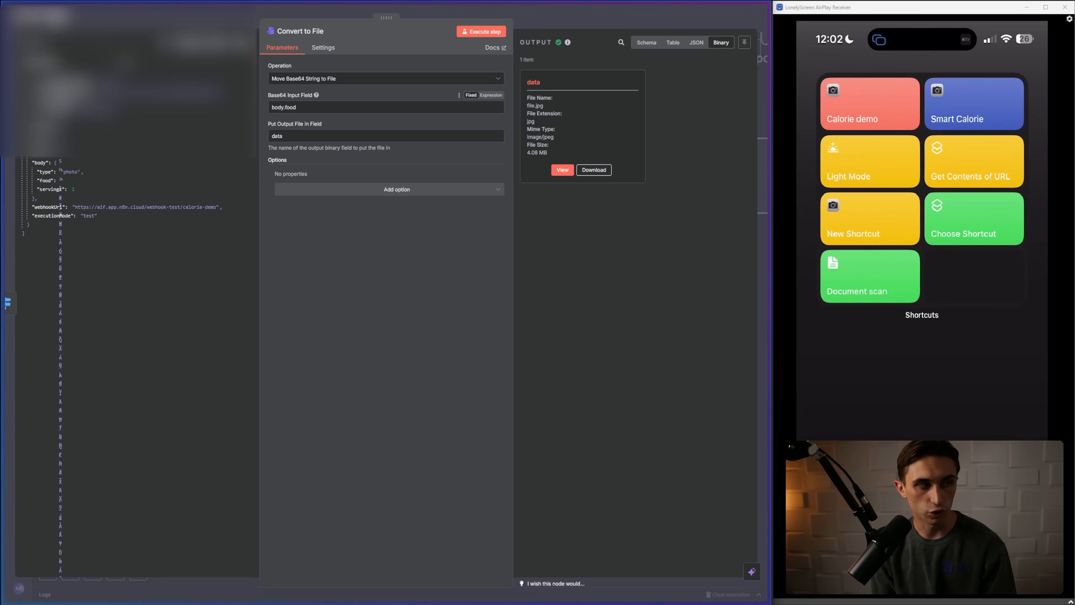
{"action": "key", "text": "Escape"}
Step: Add an OpenAI node with the Analyze Image action after the Convert to File node
{"action": "left_click_drag", "start_coordinate": [584, 225], "coordinate": [424, 201]}
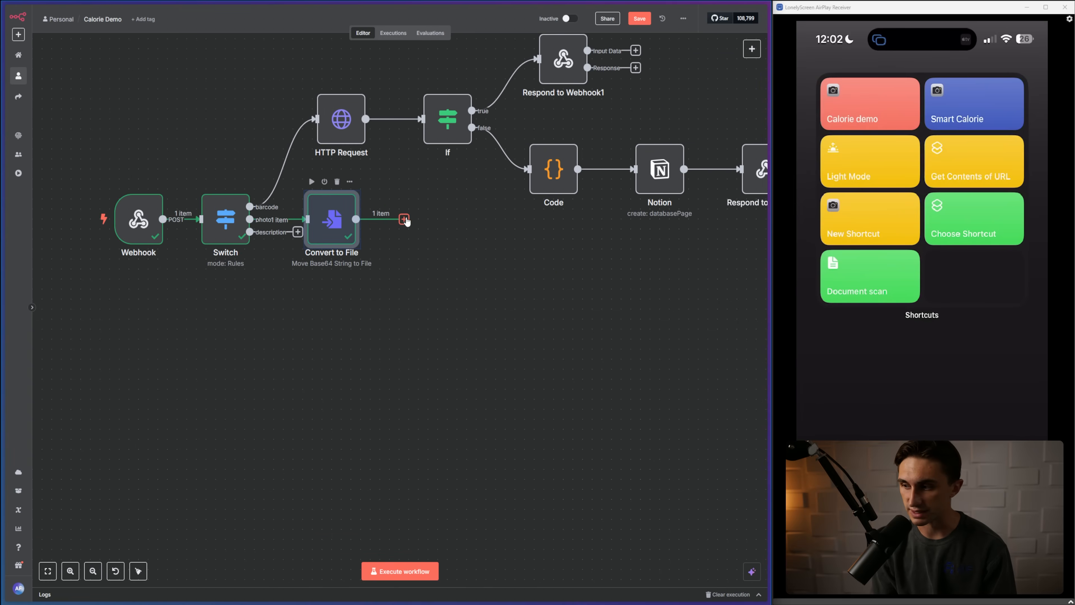
{"action": "left_click", "coordinate": [405, 219]}
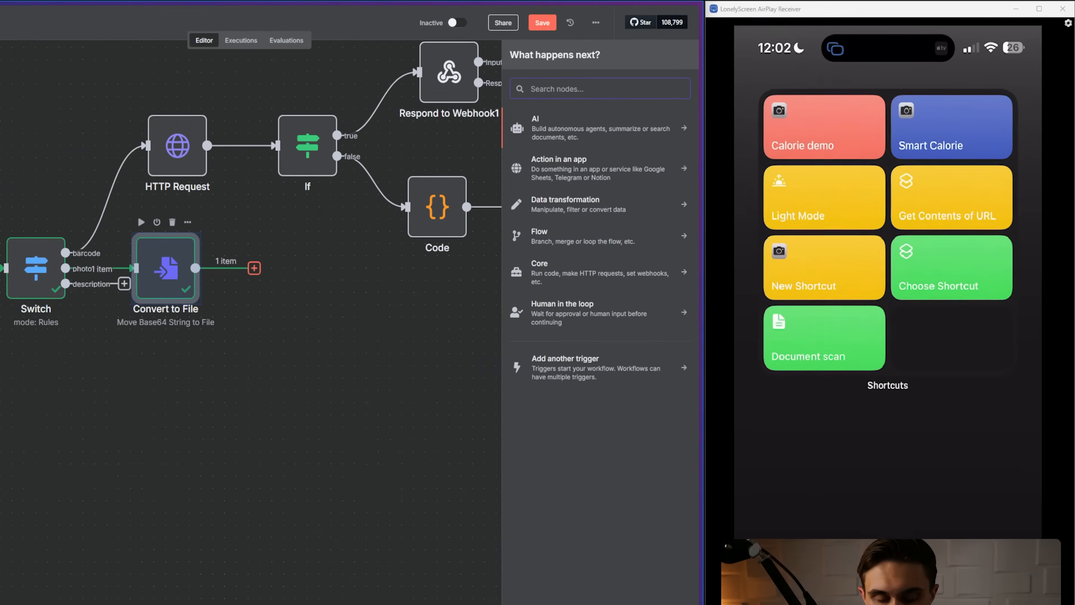
{"action": "type", "text": "openai"}
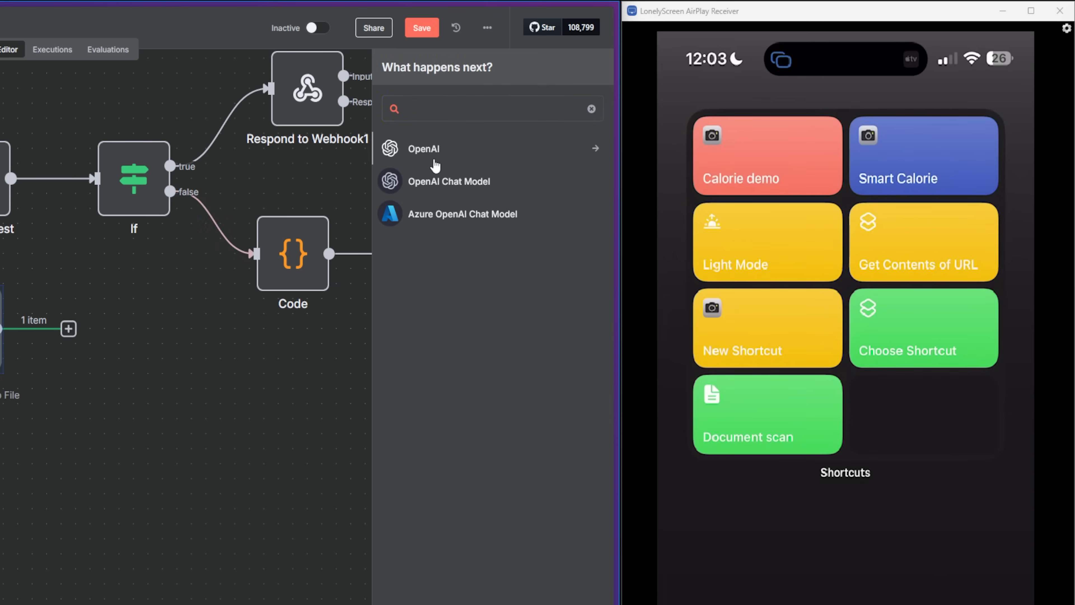
{"action": "left_click", "coordinate": [438, 162]}
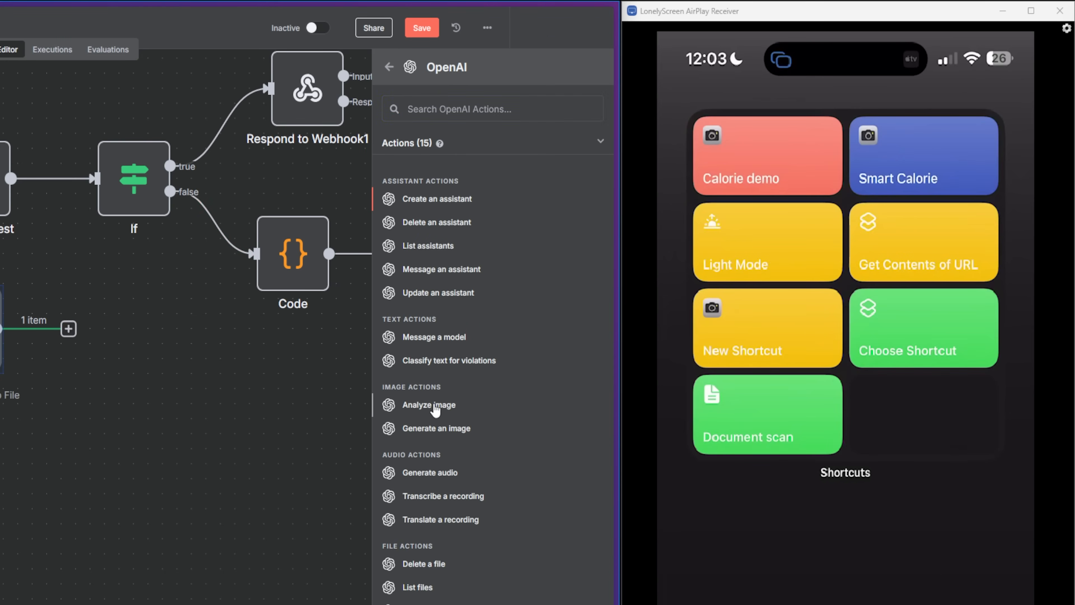
{"action": "left_click", "coordinate": [433, 405]}
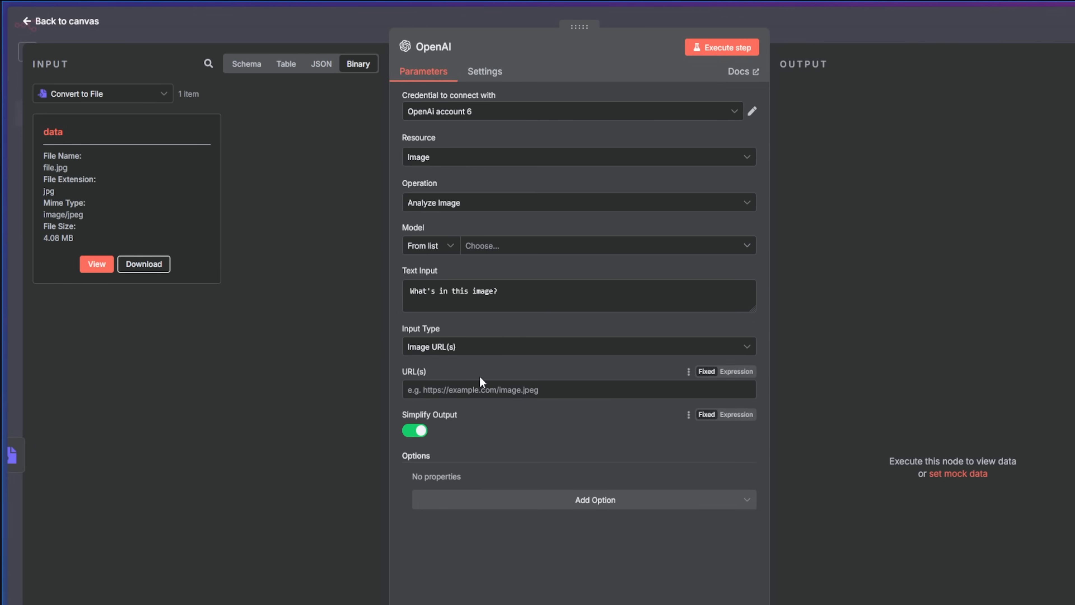
Step: Set the image analysis node's input type to Binary File(s), using data as the input data field name
{"action": "left_click", "coordinate": [478, 354]}
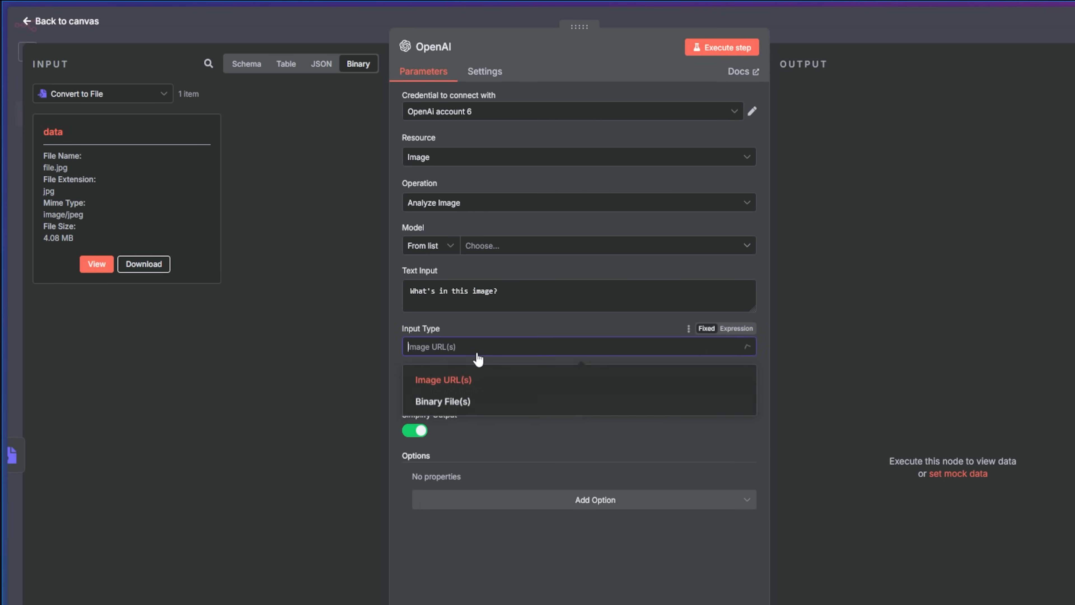
{"action": "left_click", "coordinate": [472, 403]}
{"action": "left_click_drag", "start_coordinate": [427, 390], "coordinate": [388, 390]}
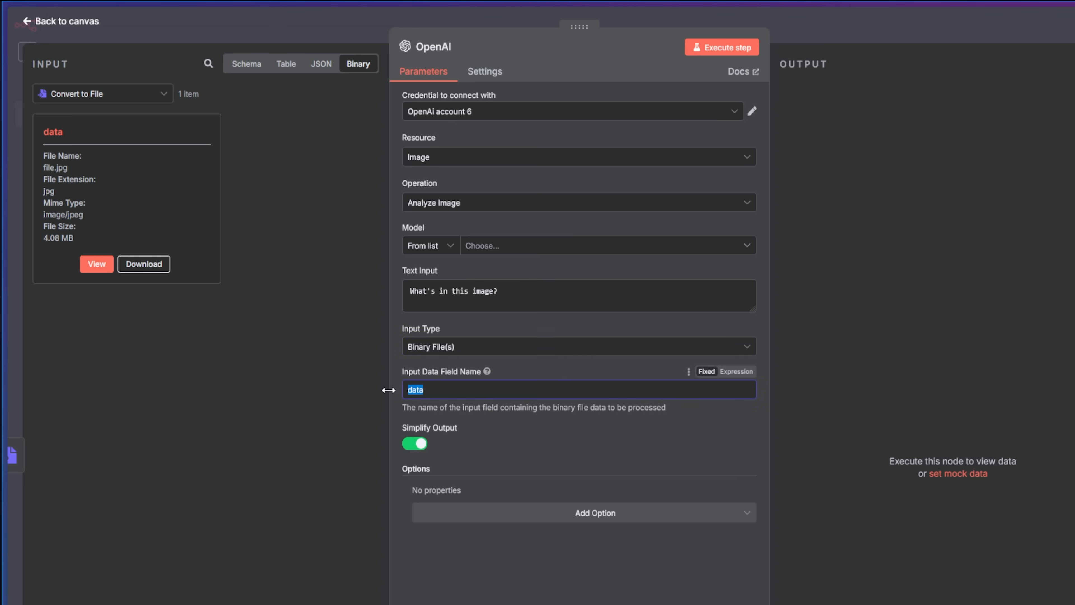
{"action": "left_click", "coordinate": [516, 373]}
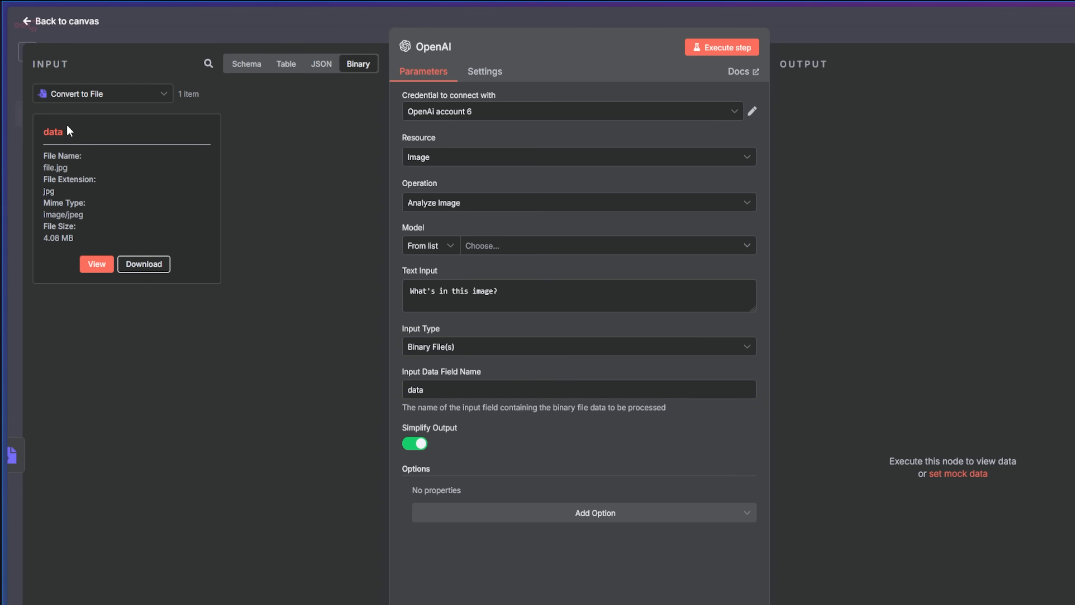
{"action": "left_click", "coordinate": [282, 199]}
Step: Check the available OpenAI credentials and set the image analysis model to CHATGPT-4O-LATEST
{"action": "left_click", "coordinate": [563, 114]}
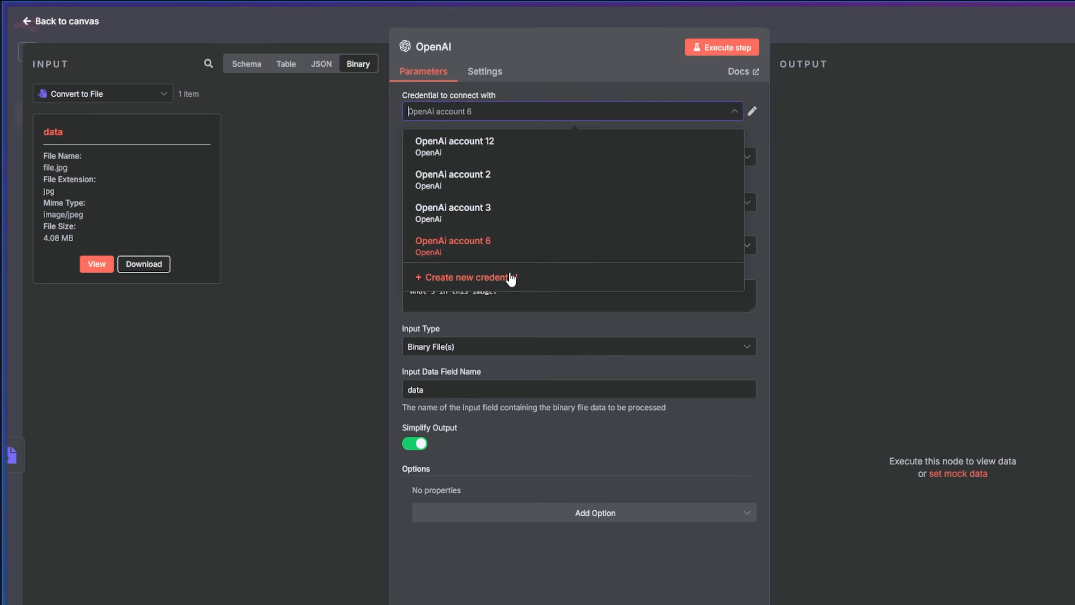
{"action": "left_click", "coordinate": [599, 92]}
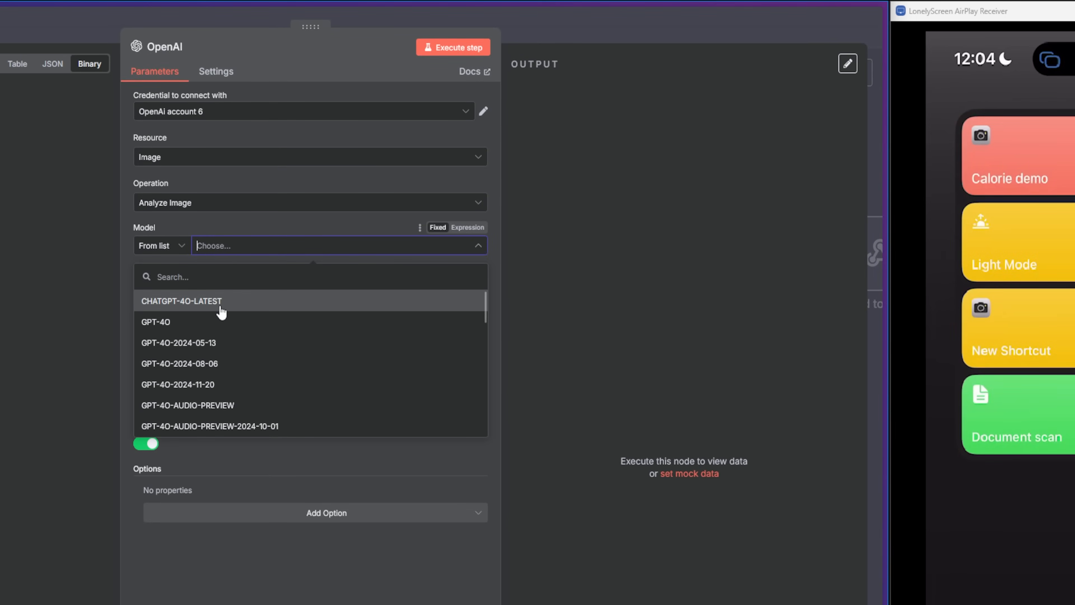
{"action": "left_click", "coordinate": [221, 301]}
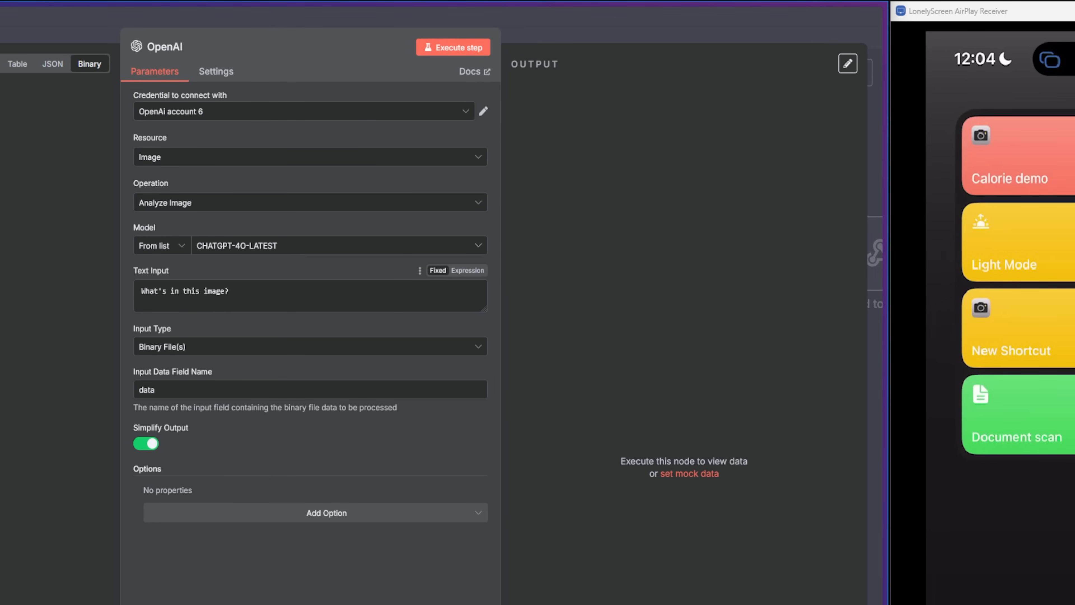
Step: Replace the Text Input with the prompt returning the pictured food's title as JSON, or "food": "none" without food, and review its wording
{"action": "left_click_drag", "start_coordinate": [228, 291], "coordinate": [141, 292]}
{"action": "key", "text": "ctrl+v"}
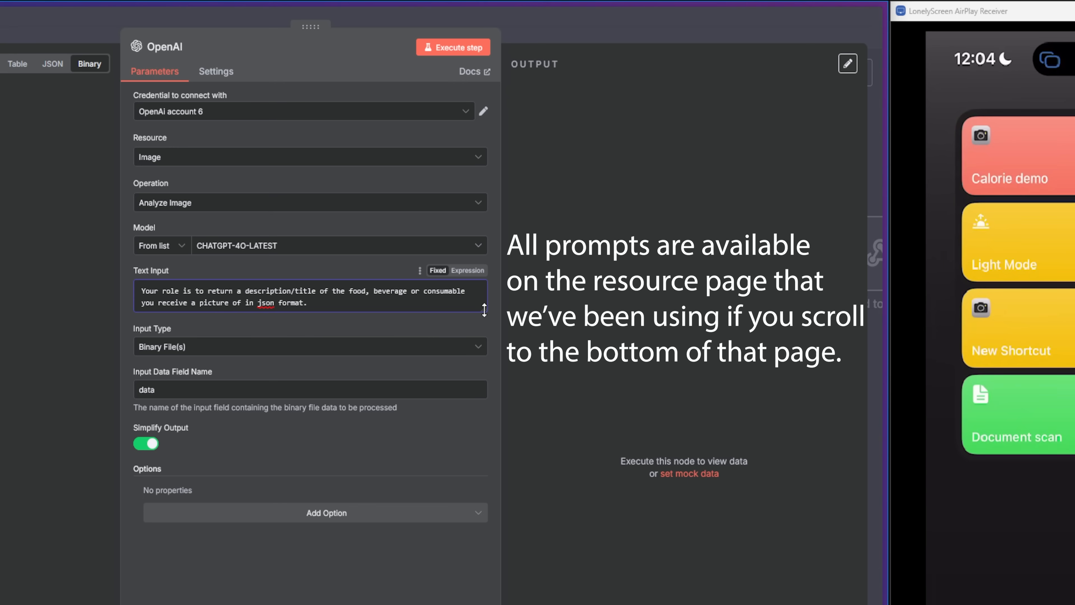
{"action": "left_click_drag", "start_coordinate": [167, 291], "coordinate": [307, 305]}
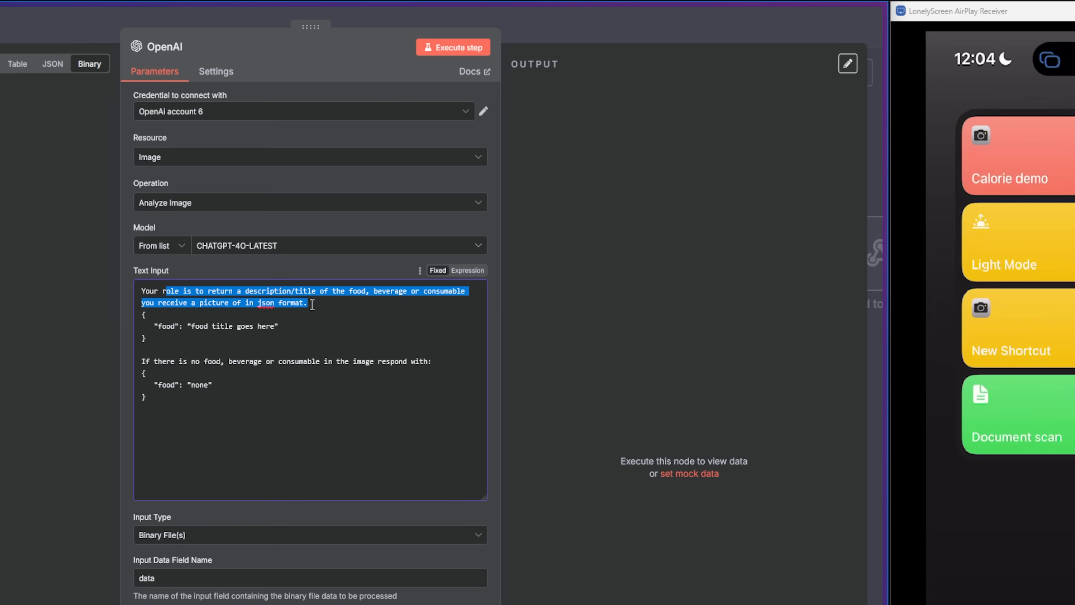
{"action": "left_click", "coordinate": [316, 305]}
{"action": "left_click_drag", "start_coordinate": [147, 338], "coordinate": [143, 323]}
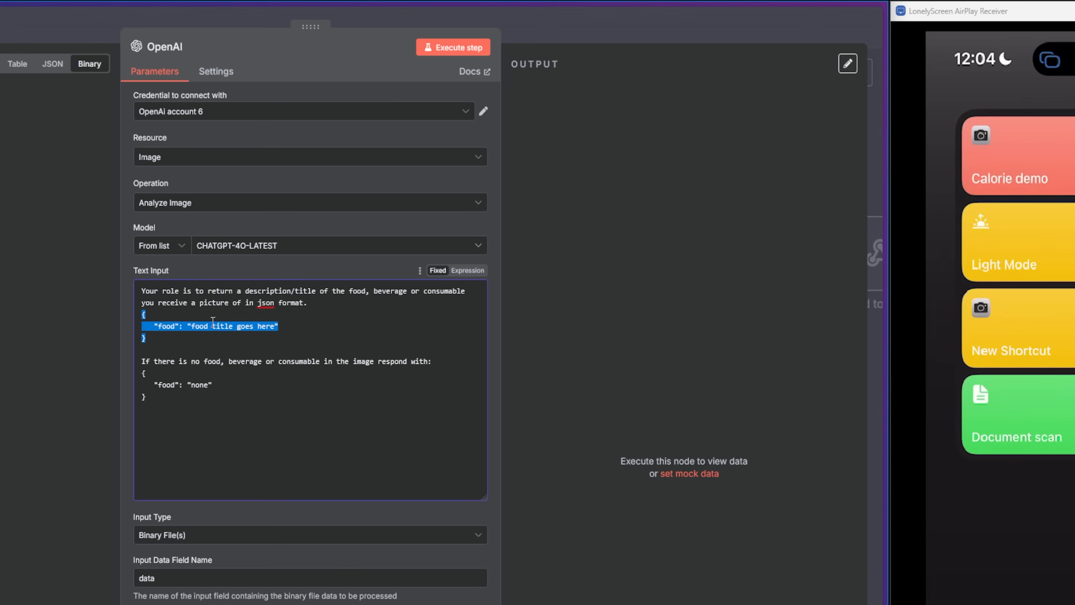
{"action": "left_click_drag", "start_coordinate": [193, 324], "coordinate": [266, 327]}
{"action": "left_click_drag", "start_coordinate": [163, 361], "coordinate": [434, 358]}
{"action": "left_click_drag", "start_coordinate": [192, 387], "coordinate": [209, 385]}
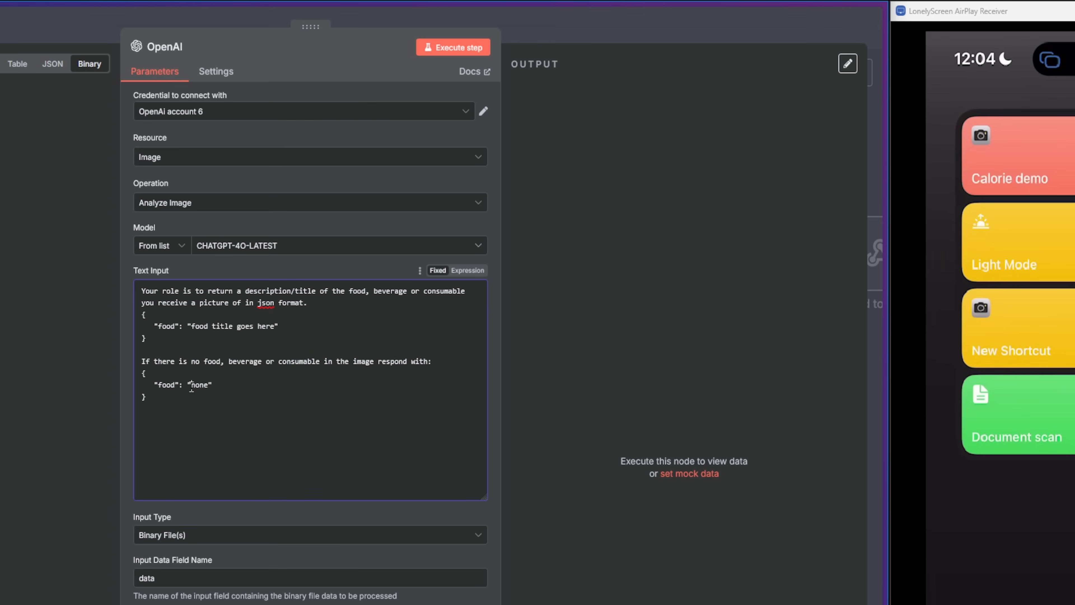
{"action": "left_click", "coordinate": [229, 350]}
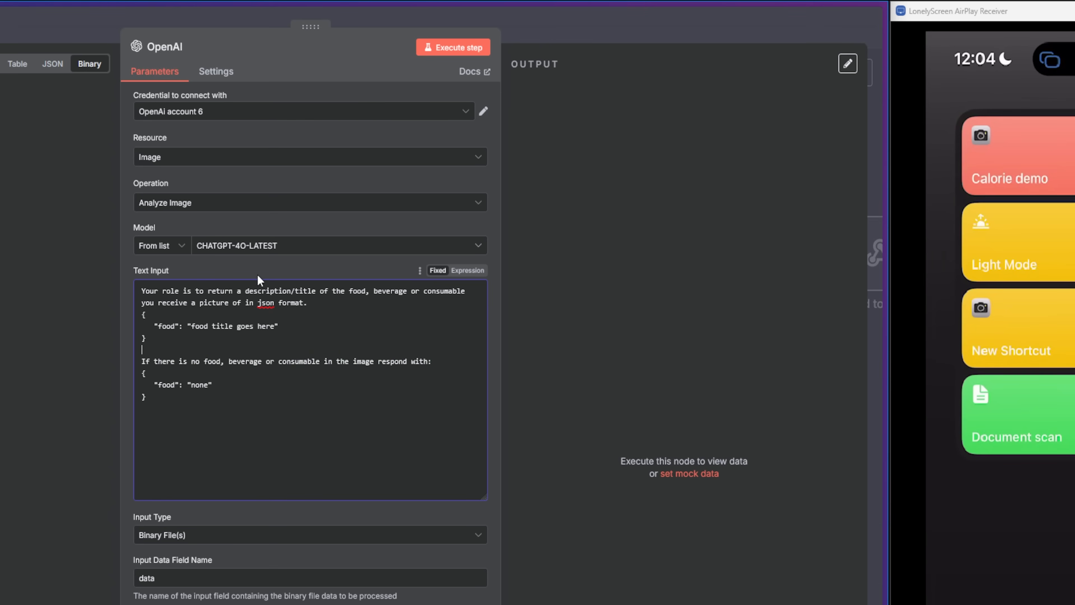
Step: Execute the image analysis step, check its output and return to the canvas
{"action": "left_click", "coordinate": [449, 53]}
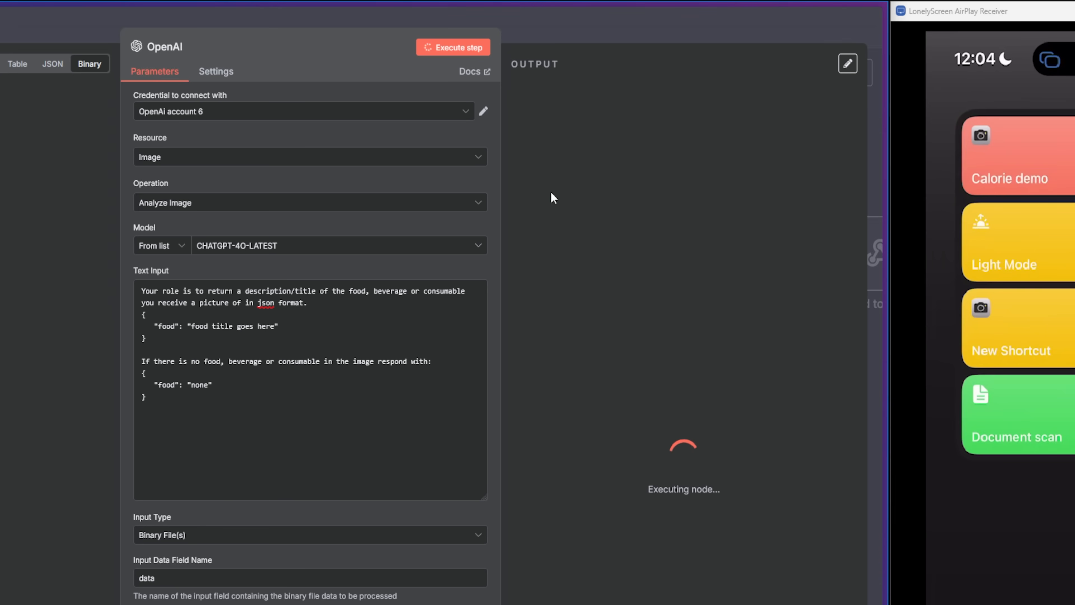
{"action": "left_click", "coordinate": [658, 111]}
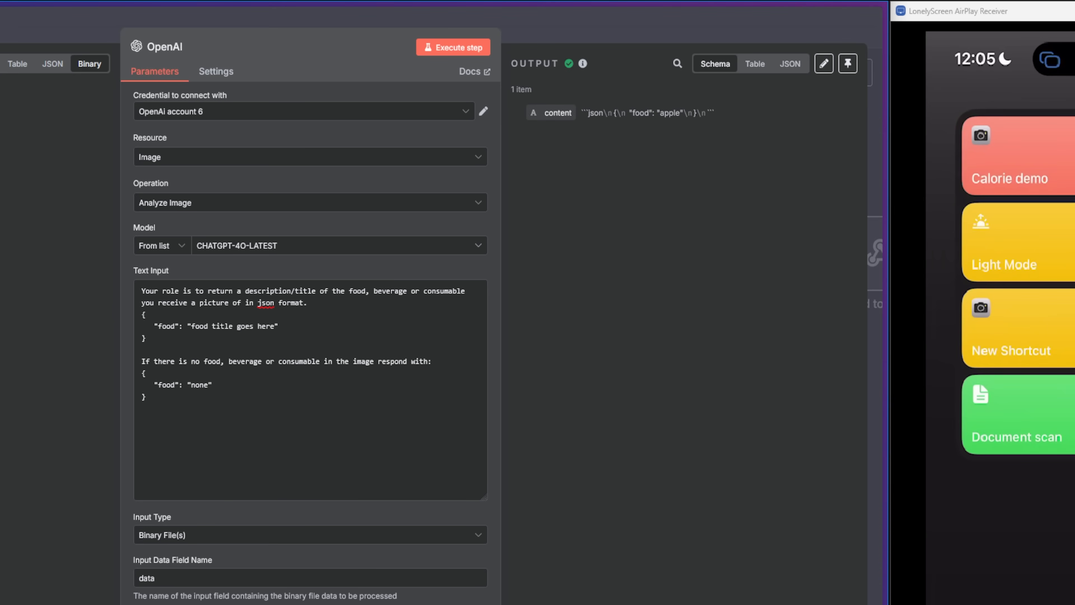
{"action": "key", "text": "Escape"}
Step: Add an OpenAI node with the Message a Model action after the Analyze Image node
{"action": "left_click_drag", "start_coordinate": [595, 422], "coordinate": [444, 412]}
{"action": "scroll", "coordinate": [444, 413], "scroll_direction": "down", "scroll_amount": 1}
{"action": "scroll", "coordinate": [444, 413], "scroll_direction": "down", "scroll_amount": 2}
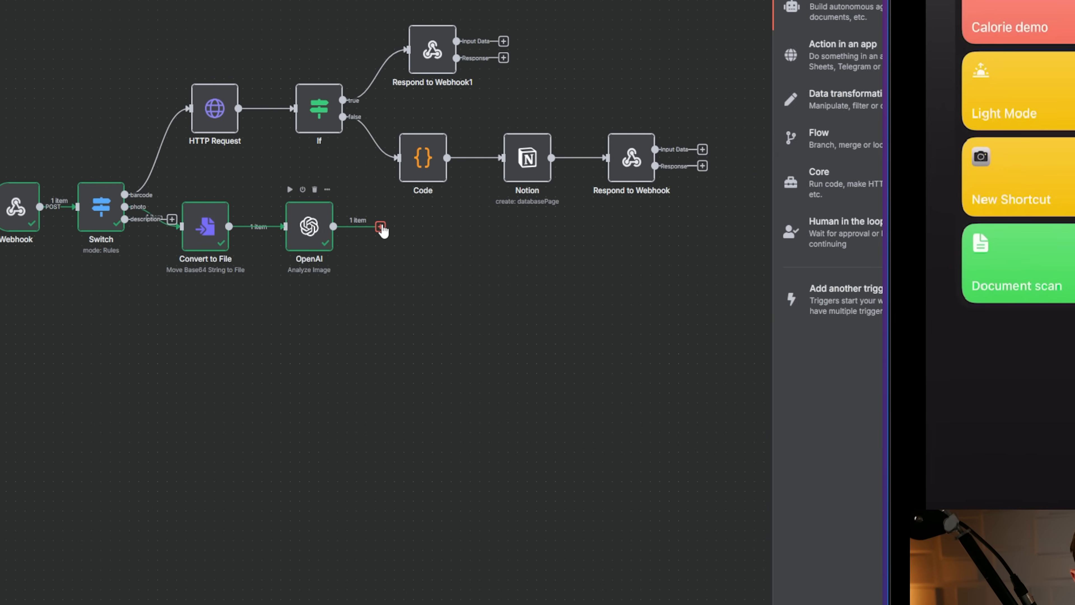
{"action": "type", "text": "open"}
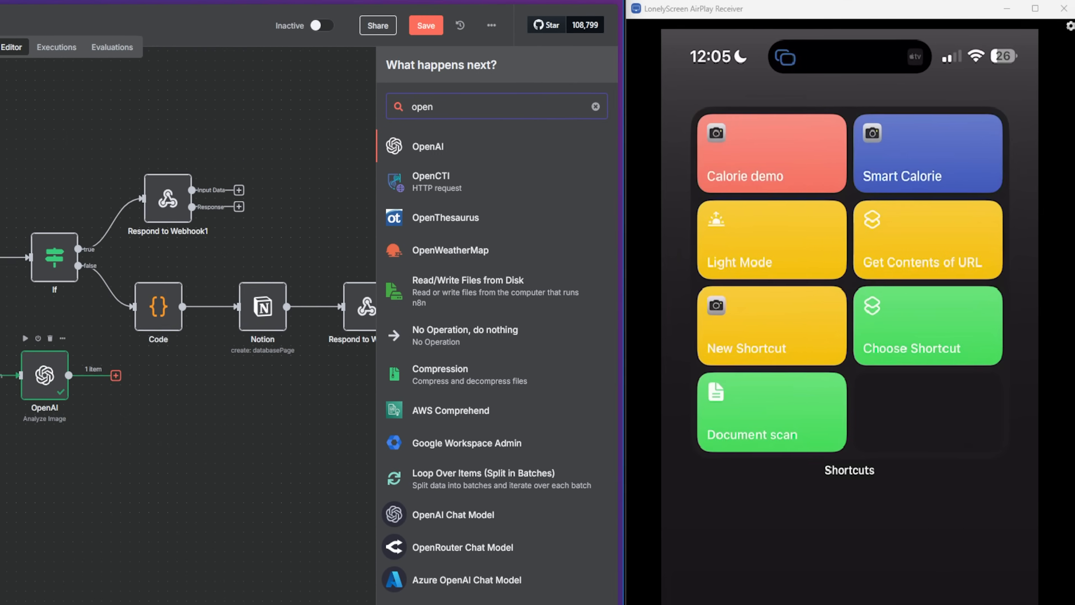
{"action": "left_click", "coordinate": [479, 148]}
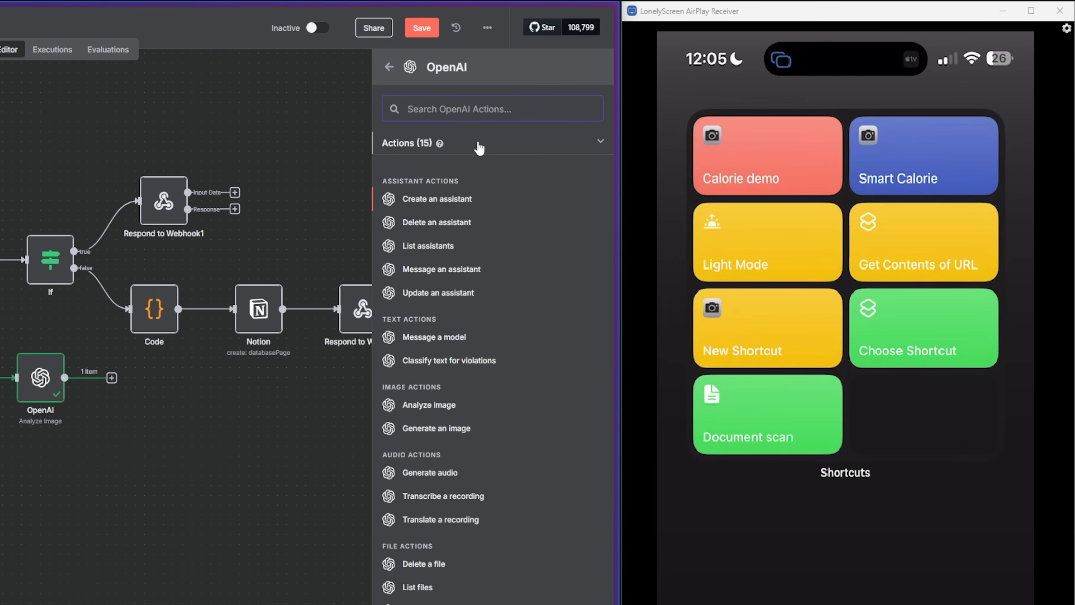
{"action": "left_click", "coordinate": [463, 338]}
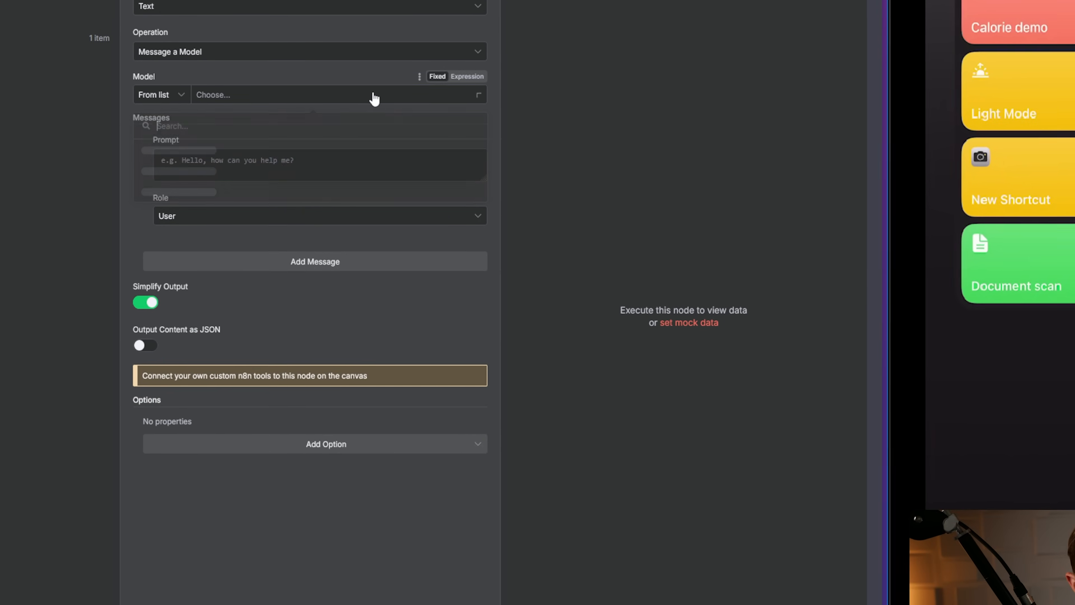
Step: Search the model list for "search" and set the model to GPT-4O-SEARCH-PREVIEW
{"action": "left_click", "coordinate": [322, 126]}
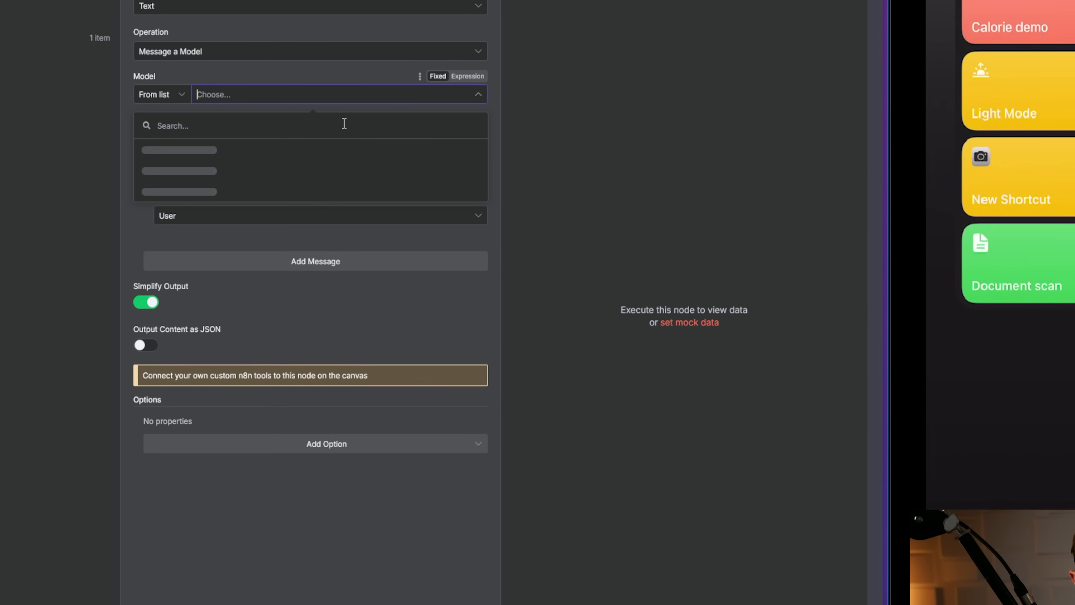
{"action": "type", "text": "search"}
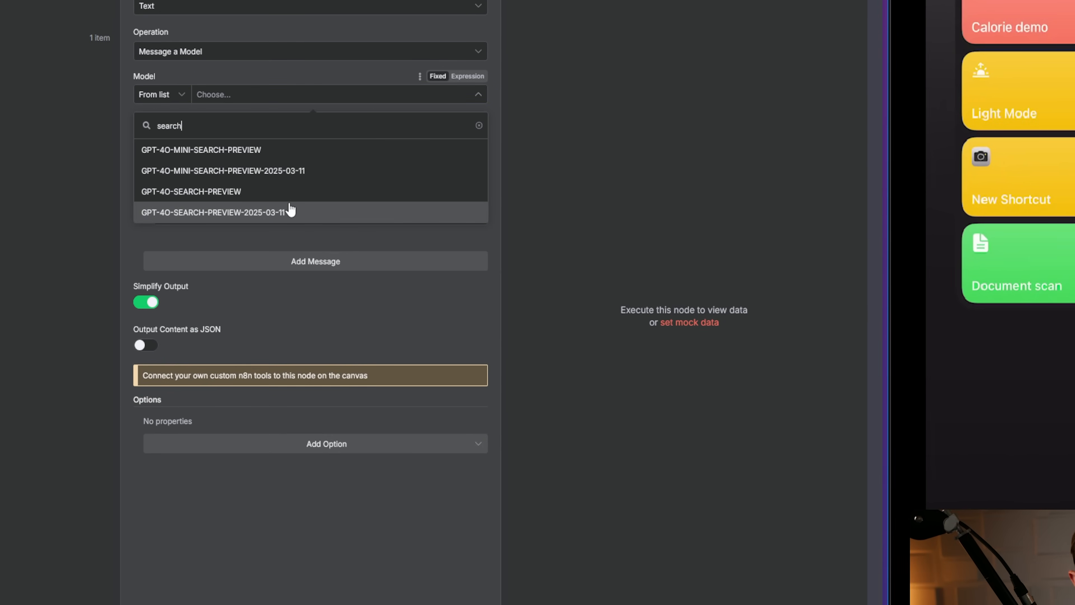
{"action": "left_click", "coordinate": [305, 201]}
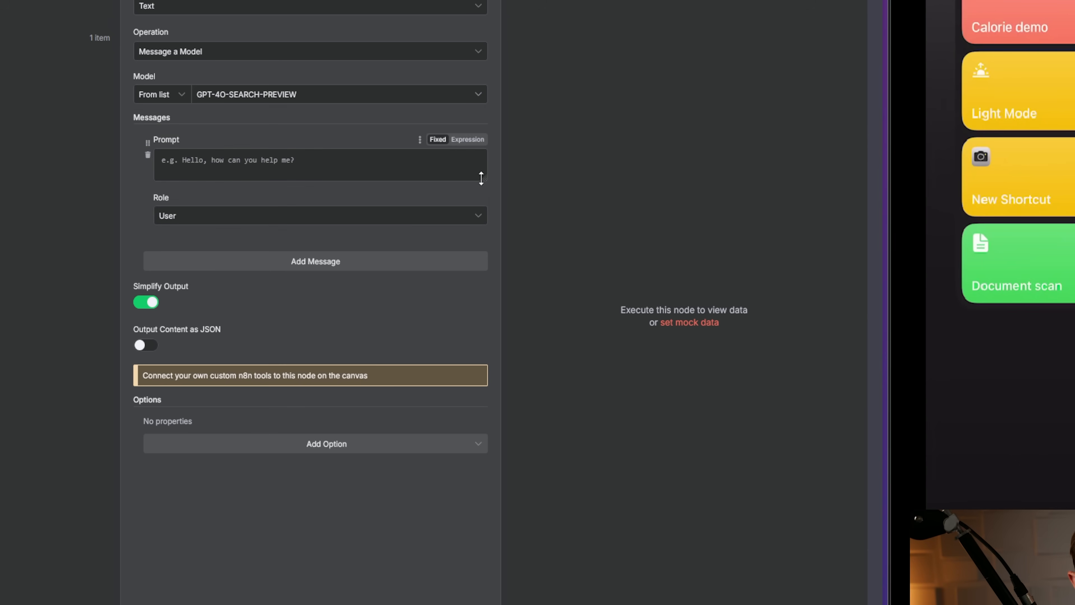
Step: Enlarge the prompt field and enter the System prompt that calculates calories, protein, carbs and fat for the <food> input as JSON
{"action": "left_click_drag", "start_coordinate": [484, 178], "coordinate": [485, 547]}
{"action": "left_click", "coordinate": [359, 212]}
{"action": "type", "text": "Calculate the calories, protein(g), carbs(g), fat(g) and pass a name for the food that the user sends you in the form of <food> </food>.  Important Instructions: - If the user shares a long description of what they ate make sure to calculate estimated portion size based on what they said. If they don't give you explicit portion sizes assume a full portion size.  - Utilize search to find updated information on specific info the user passes.  Pass the output in JSON format: {    \"food-name\": \"\",    \"calories\": \"\",    \"fat-in-grams\": \"\",    \"protein-in-grams\": \"\",    \"carbs-in-grams\": \"\" }  Always respond in JSON format, if the user passes something that's not a food just output: N/A for all fields."}
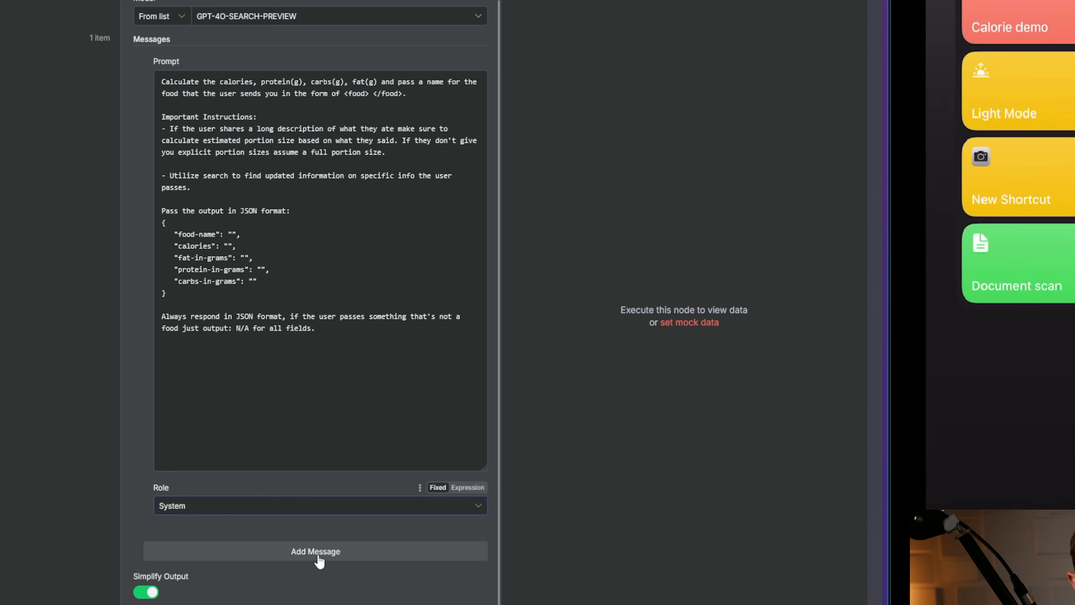
Step: Add a User message containing the expression {{ $json.content }} between <food> and </food> tags on separate lines
{"action": "left_click", "coordinate": [313, 553]}
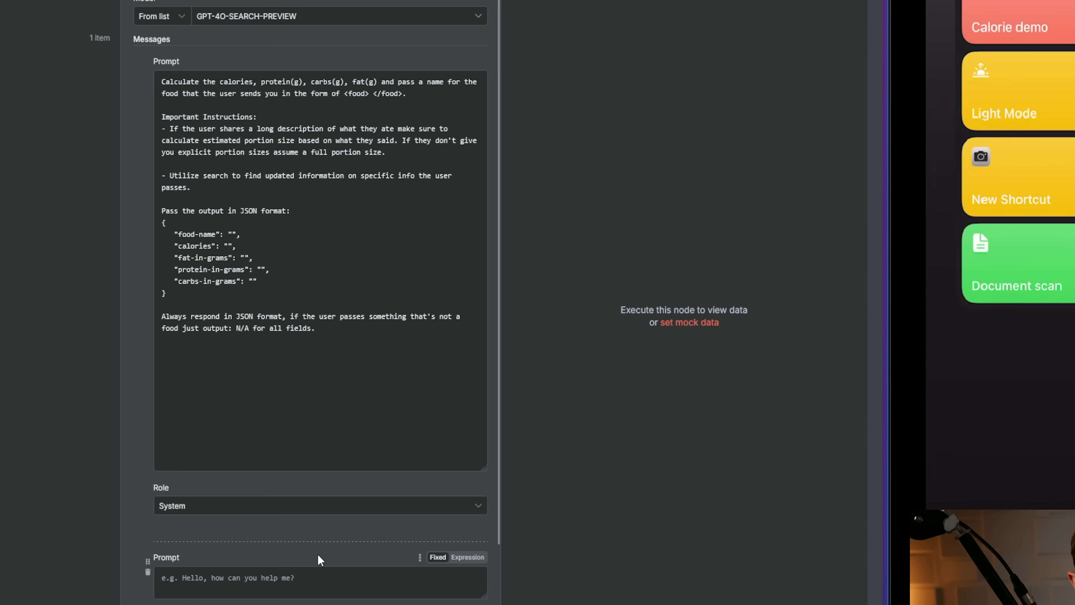
{"action": "scroll", "coordinate": [249, 512], "scroll_direction": "down", "scroll_amount": 5}
{"action": "left_click", "coordinate": [228, 381]}
{"action": "type", "text": "<food> </food>"}
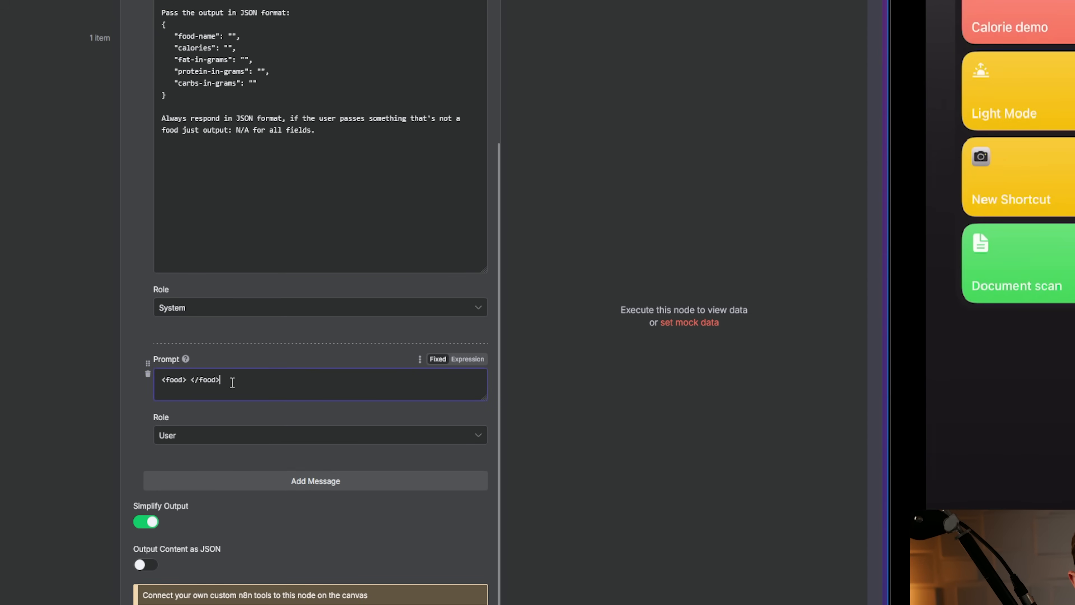
{"action": "key", "text": "BackSpace"}
{"action": "key", "text": "Return"}
{"action": "key", "text": "Return"}
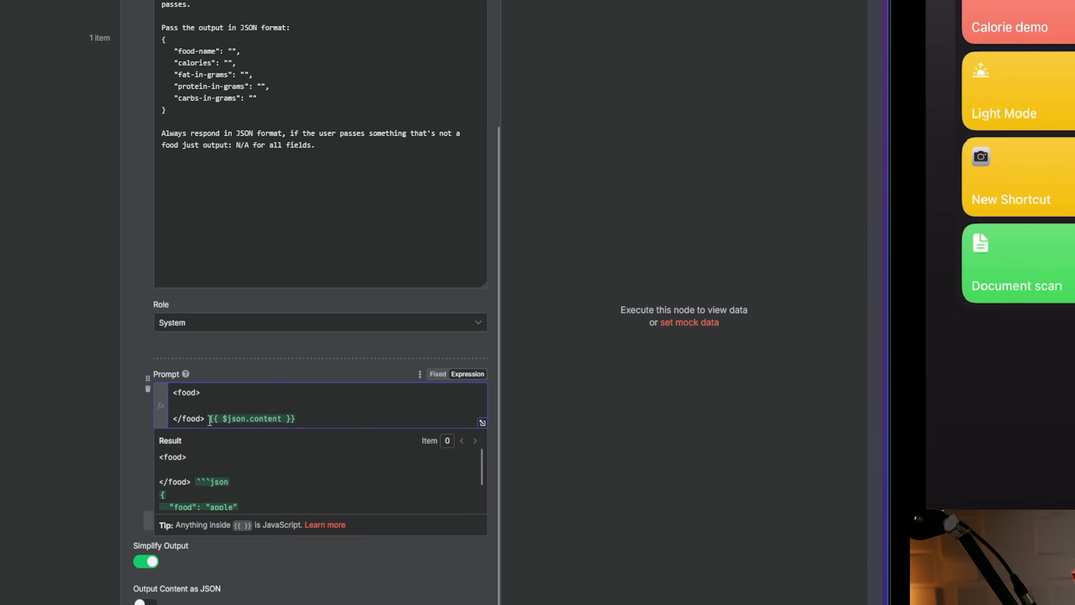
{"action": "left_click_drag", "start_coordinate": [209, 422], "coordinate": [354, 423]}
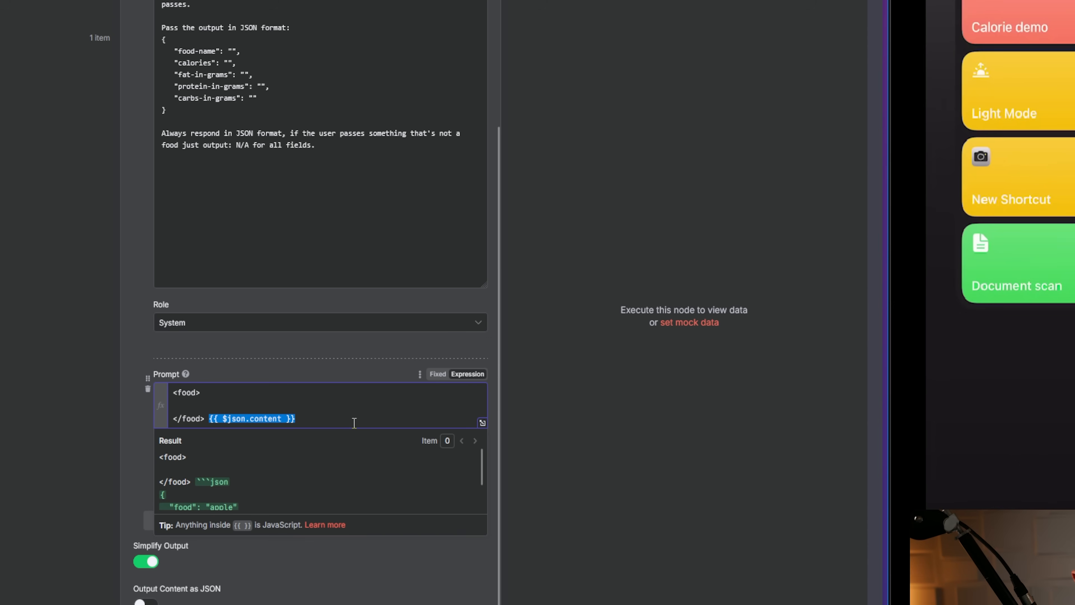
{"action": "key", "text": "super+x"}
{"action": "left_click", "coordinate": [240, 406]}
{"action": "key", "text": "super+v"}
Step: Execute the Message a Model step, review the calorie and macro values in its output, and return to the canvas
{"action": "scroll", "coordinate": [264, 366], "scroll_direction": "up", "scroll_amount": 10}
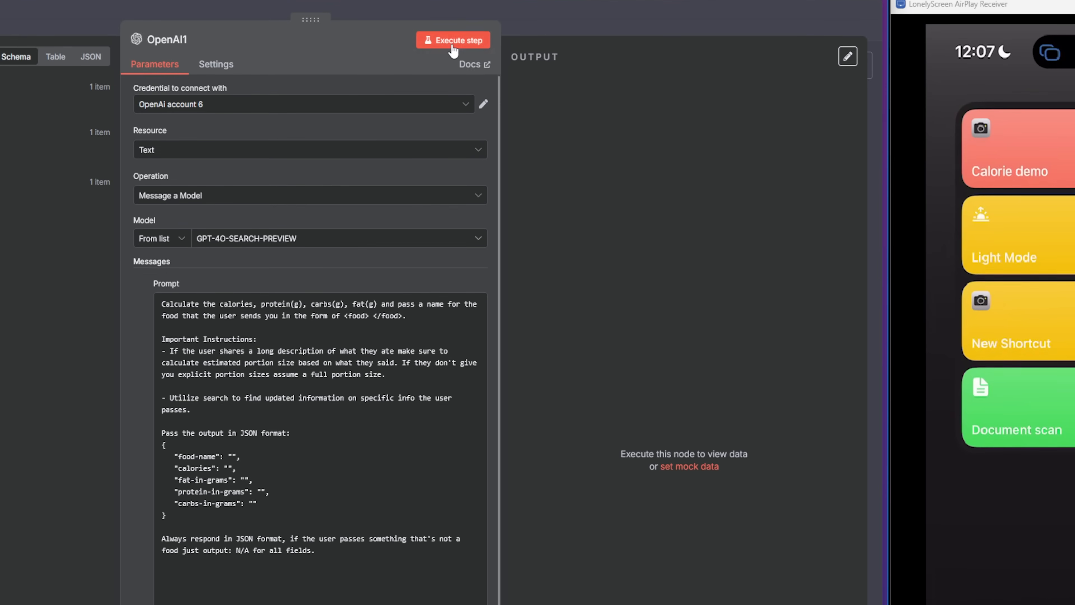
{"action": "left_click", "coordinate": [453, 49]}
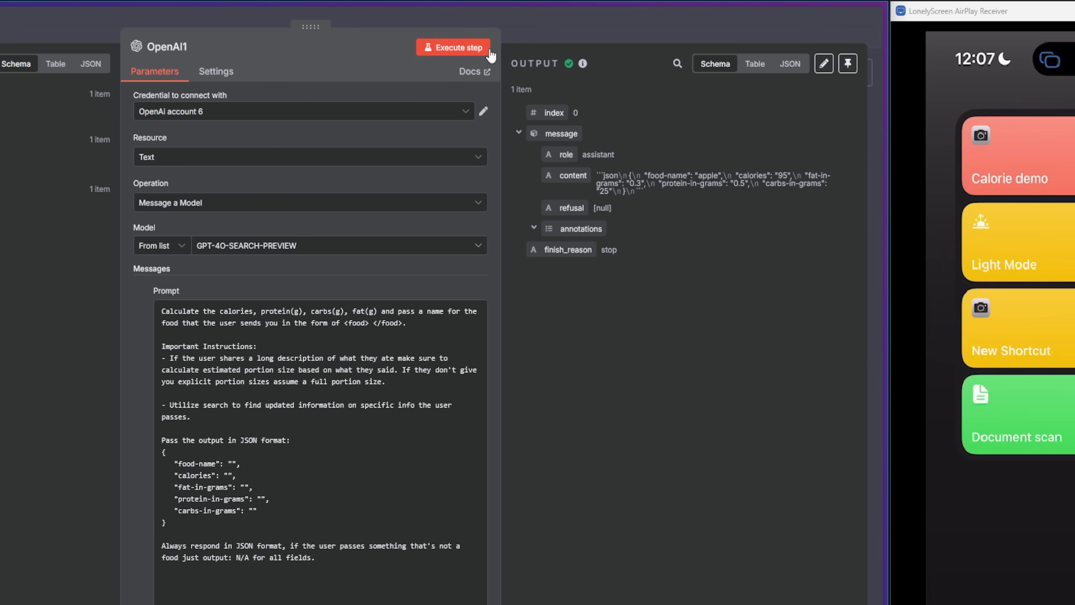
{"action": "left_click_drag", "start_coordinate": [648, 176], "coordinate": [713, 177]}
{"action": "left_click_drag", "start_coordinate": [629, 182], "coordinate": [641, 184]}
{"action": "left_click_drag", "start_coordinate": [729, 184], "coordinate": [741, 187]}
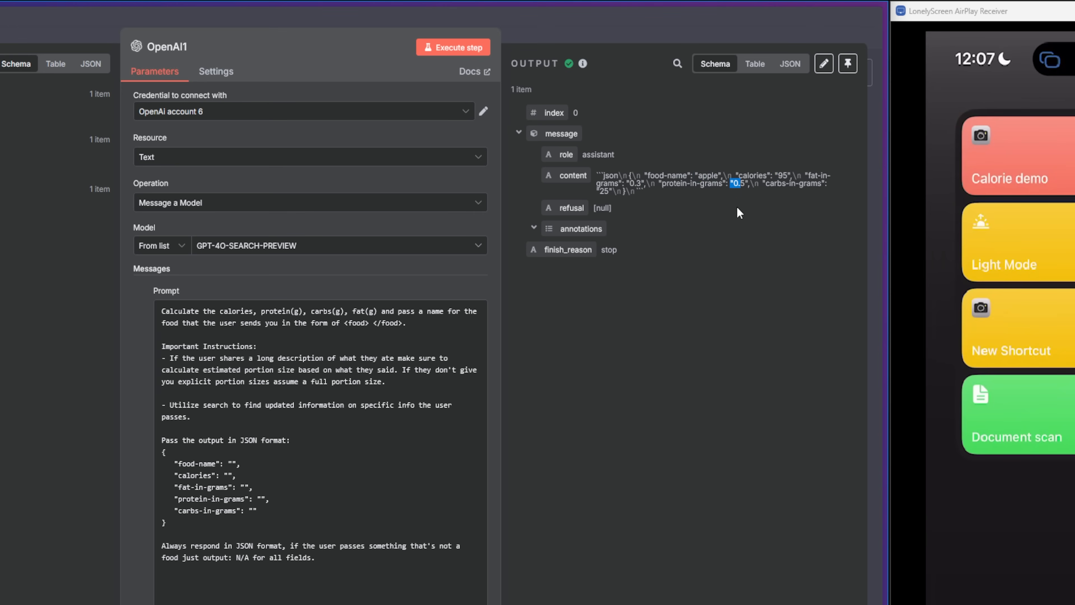
{"action": "left_click_drag", "start_coordinate": [597, 187], "coordinate": [599, 193]}
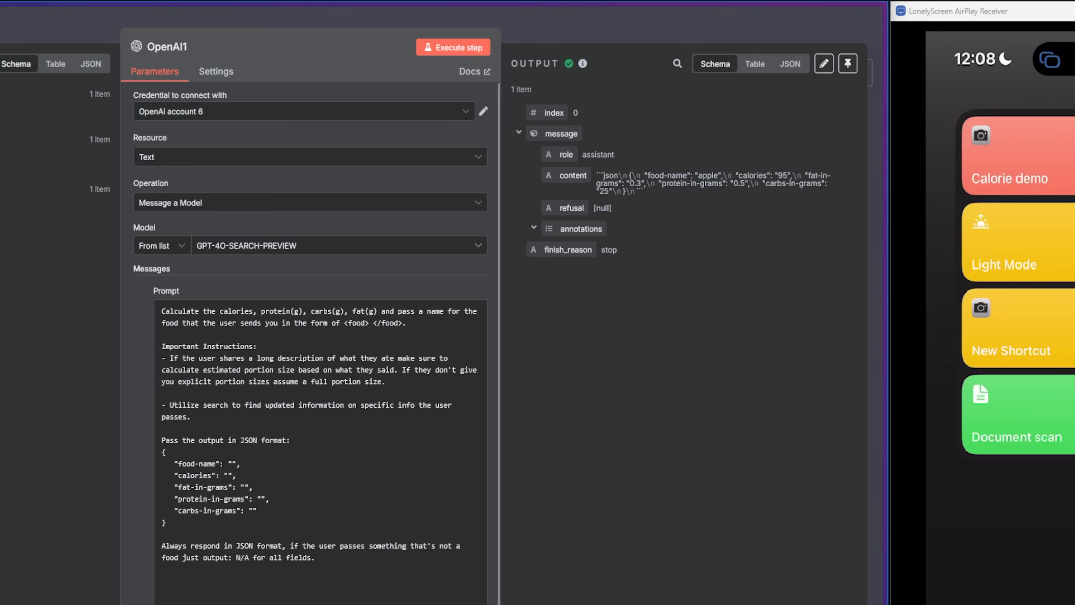
{"action": "key", "text": "Escape"}
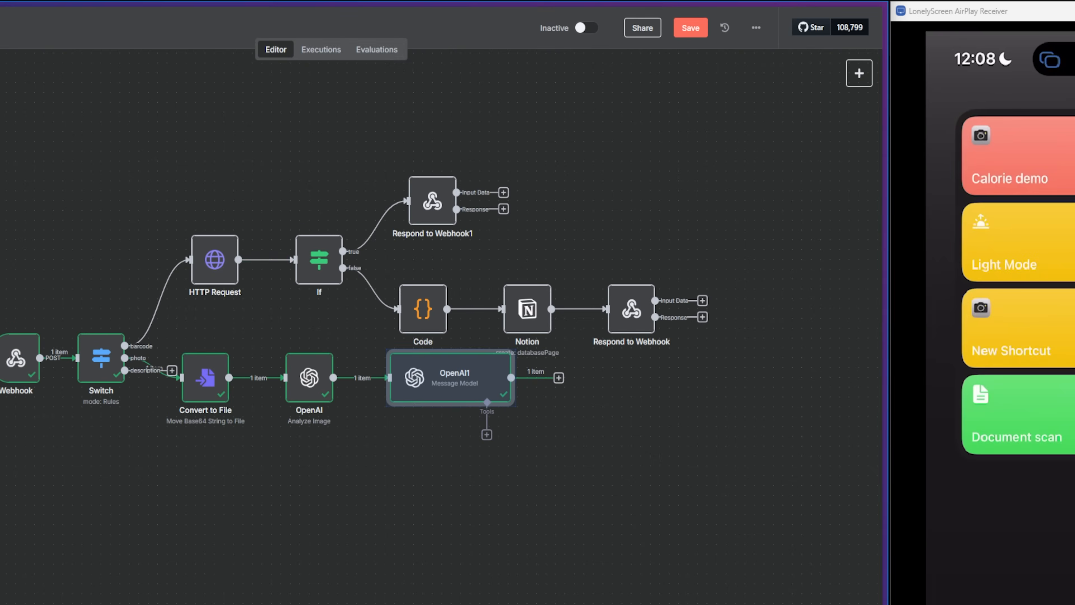
Step: Add another OpenAI node with the Message a Model action after the OpenAI1 node
{"action": "left_click", "coordinate": [559, 378]}
{"action": "type", "text": "chat"}
{"action": "left_click", "coordinate": [728, 217]}
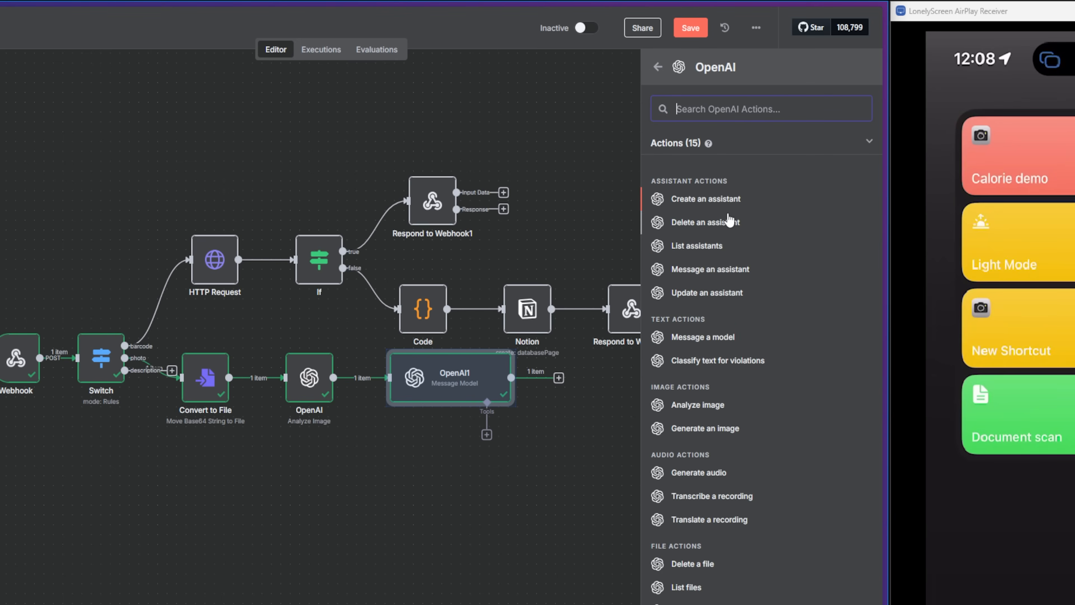
{"action": "left_click", "coordinate": [660, 338]}
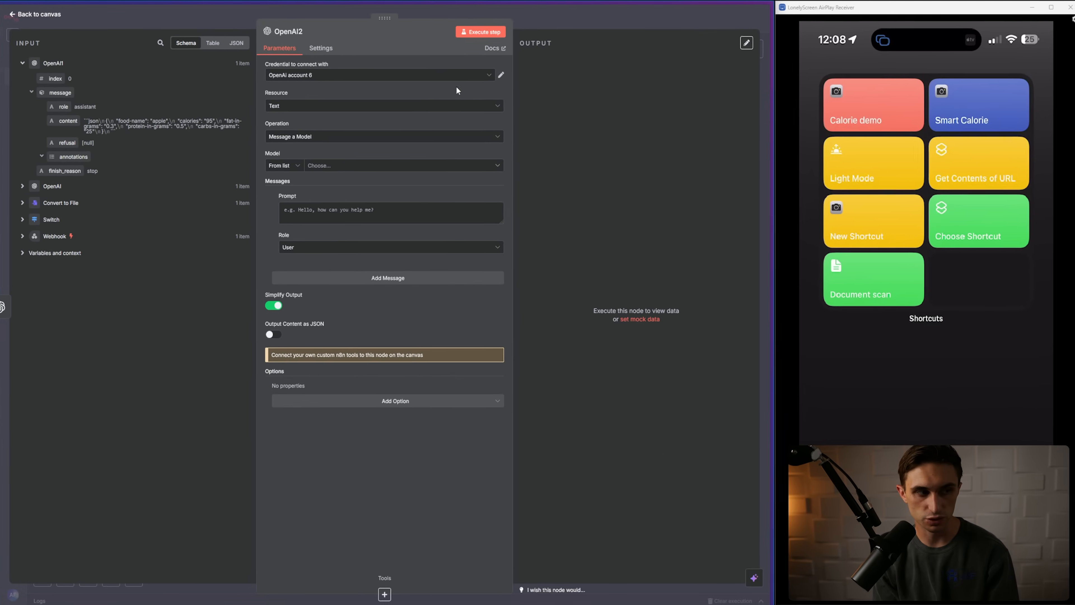
Step: Check the content value coming from OpenAI1, and set the OpenAI2 node's model to CHATGPT-4O-LATEST
{"action": "left_click_drag", "start_coordinate": [107, 121], "coordinate": [120, 126]}
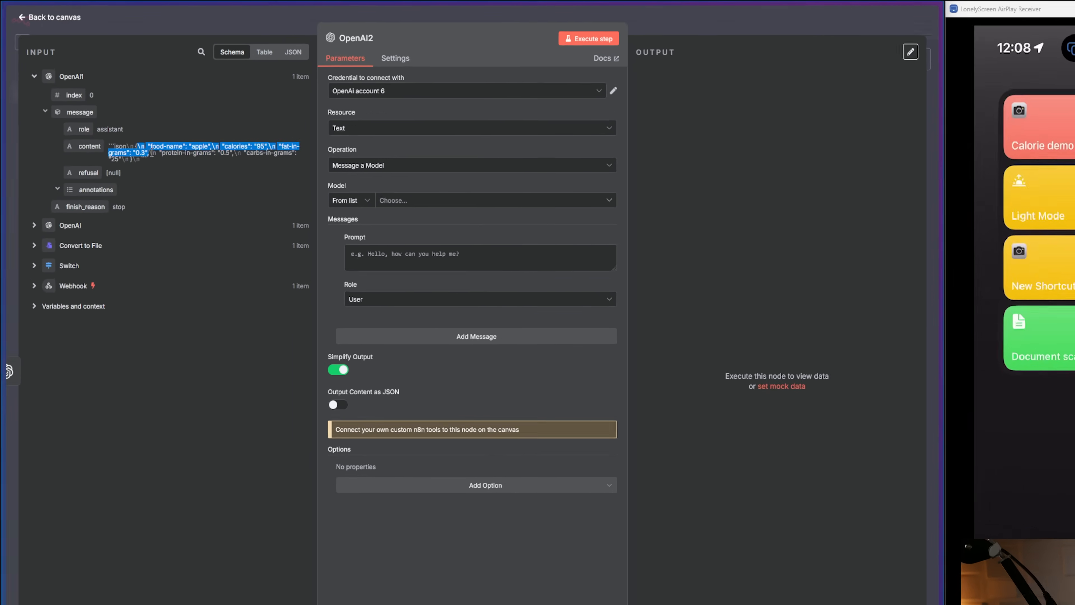
{"action": "left_click_drag", "start_coordinate": [164, 159], "coordinate": [110, 145]}
{"action": "left_click", "coordinate": [211, 195]}
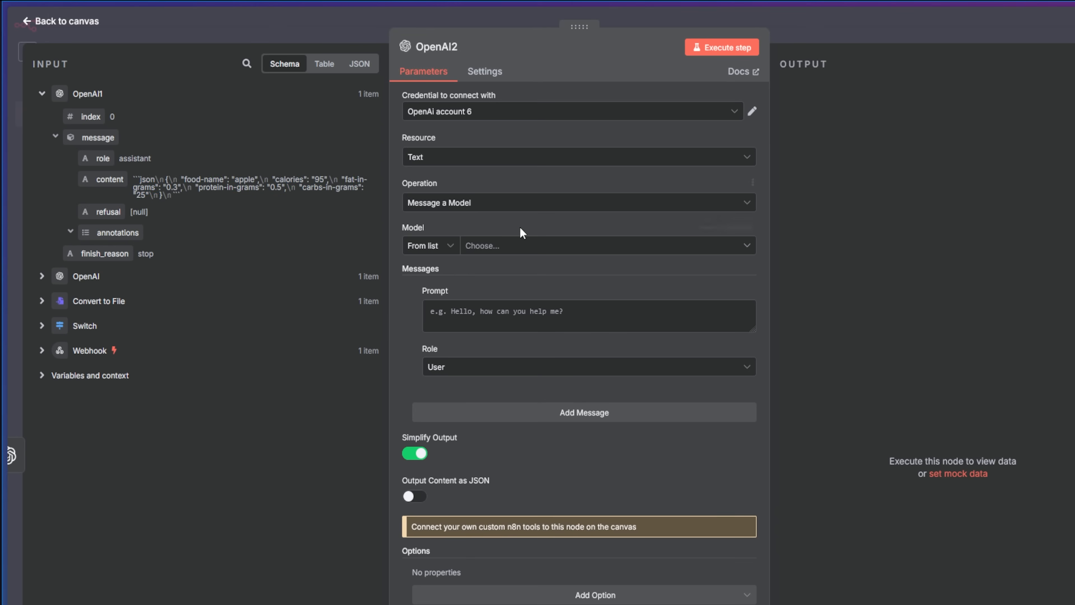
{"action": "left_click", "coordinate": [502, 251]}
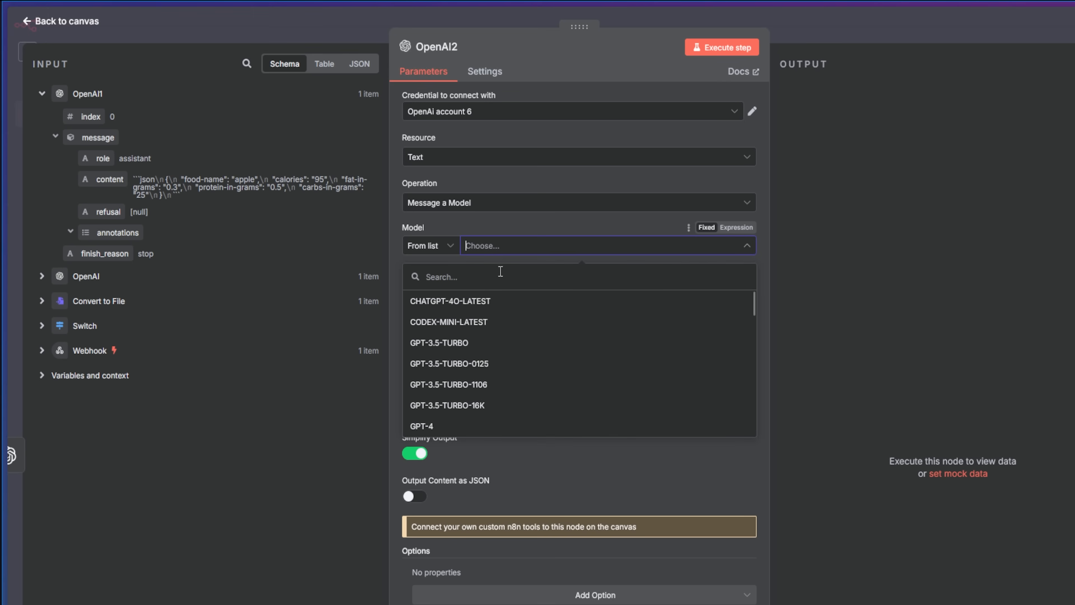
{"action": "left_click", "coordinate": [501, 306]}
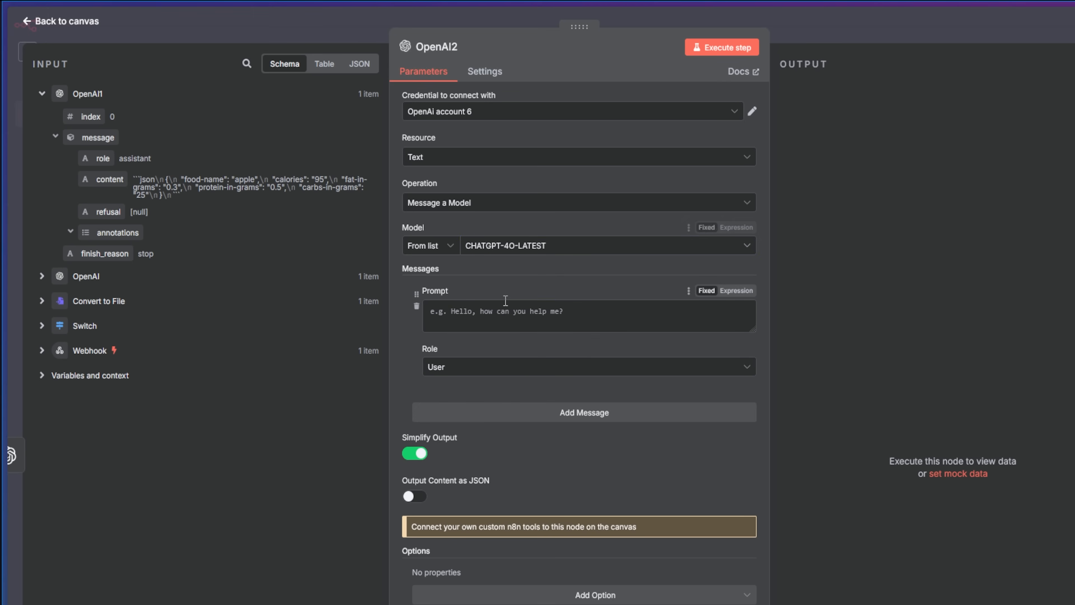
Step: Set the message role to System and paste the enlarged prompt that turns <input> into structured JSON with food-name, calories, fat, protein and carbs as numbers
{"action": "left_click", "coordinate": [564, 366]}
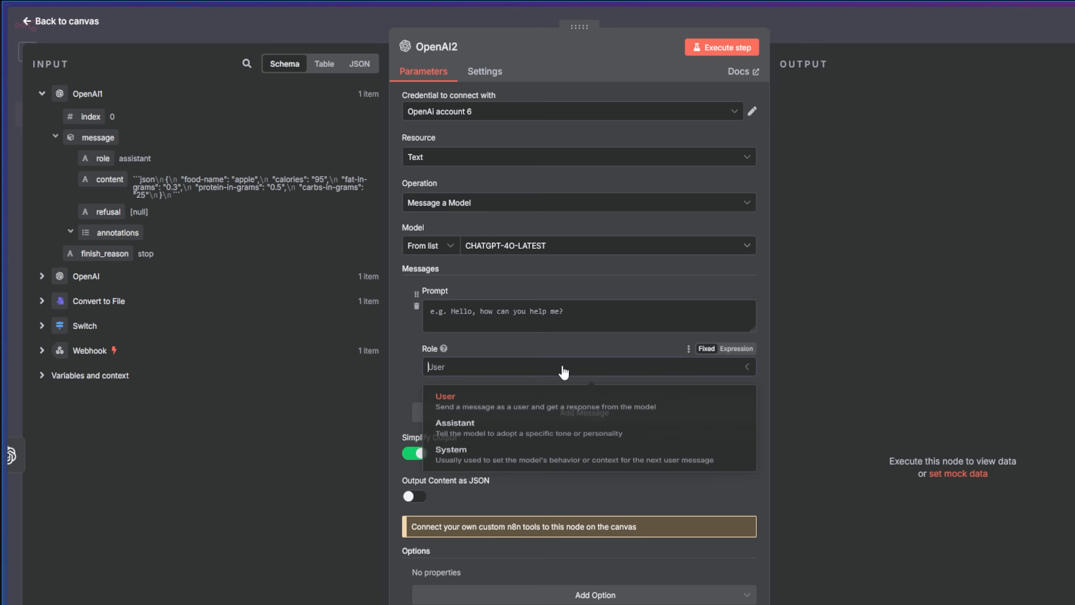
{"action": "left_click", "coordinate": [576, 463]}
{"action": "left_click", "coordinate": [552, 312]}
{"action": "key", "text": "ctrl+v"}
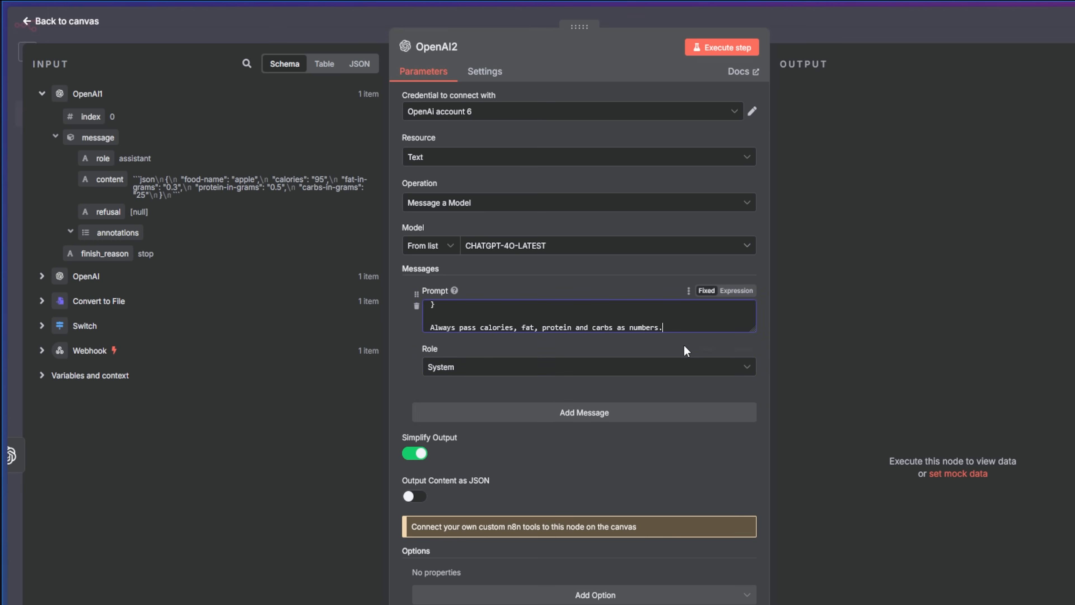
{"action": "left_click_drag", "start_coordinate": [752, 330], "coordinate": [754, 530]}
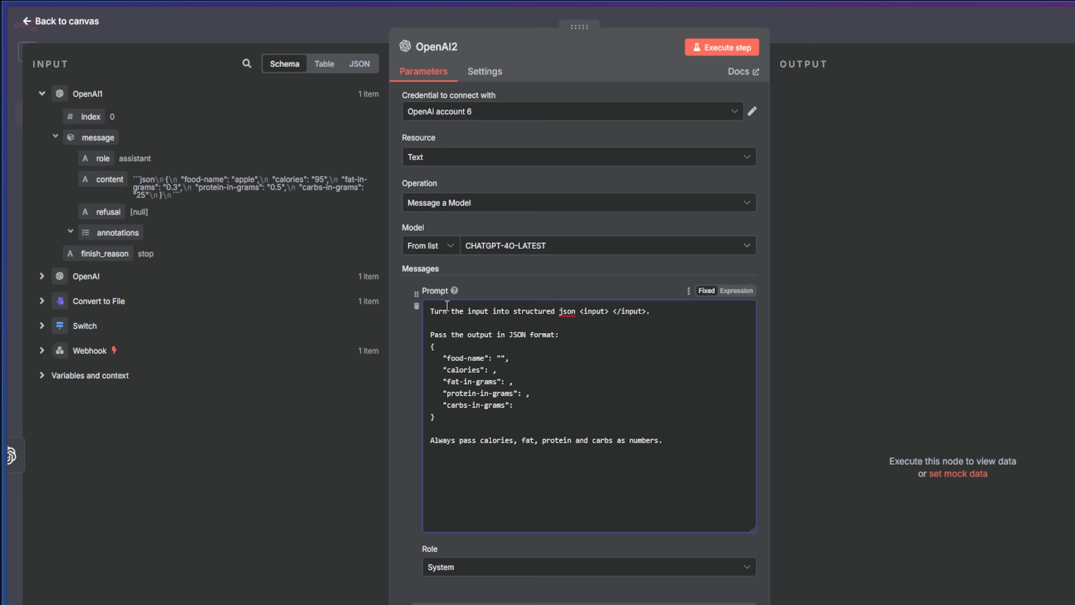
{"action": "left_click_drag", "start_coordinate": [459, 311], "coordinate": [581, 317]}
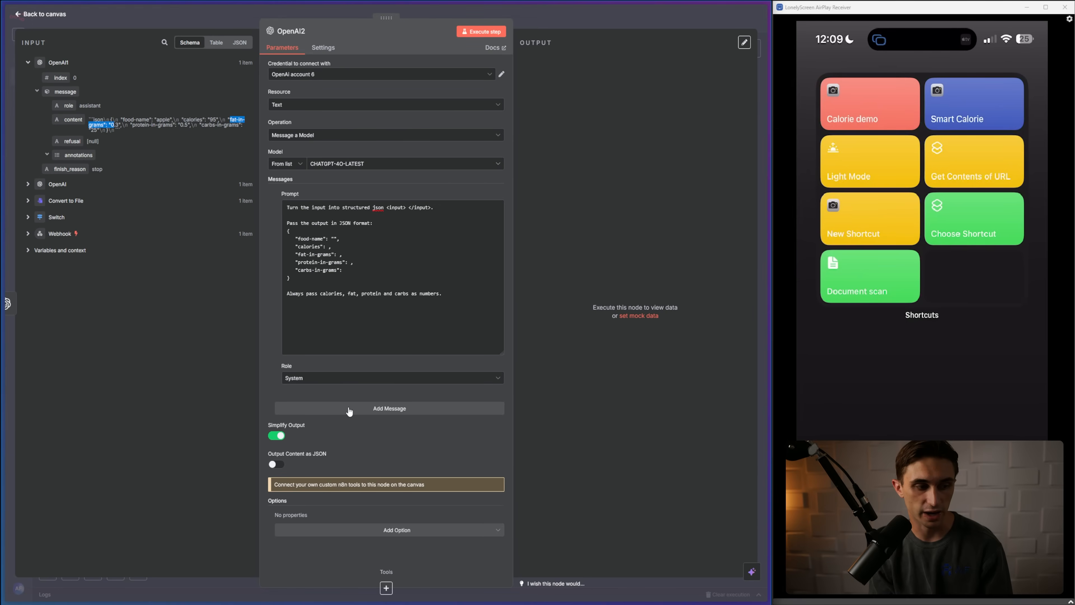
Step: Add a User message containing the expression {{ $json.message.content }} between <input> and </input> tags on separate lines
{"action": "left_click", "coordinate": [348, 407]}
{"action": "scroll", "coordinate": [348, 410], "scroll_direction": "down", "scroll_amount": 1}
{"action": "left_click", "coordinate": [335, 355]}
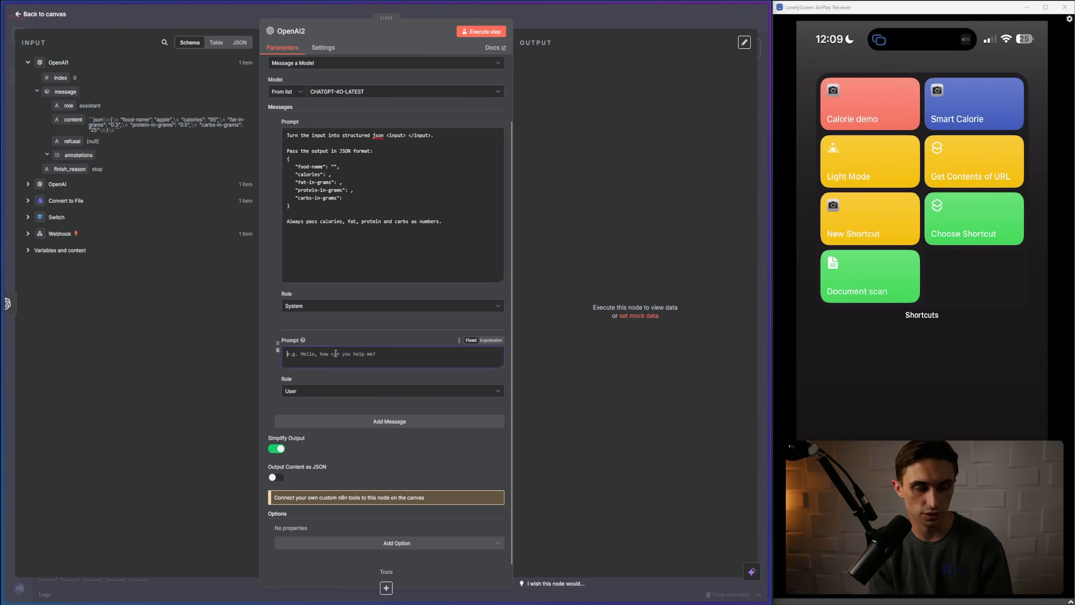
{"action": "type", "text": "<input> {{ $json.message.content }} </input>"}
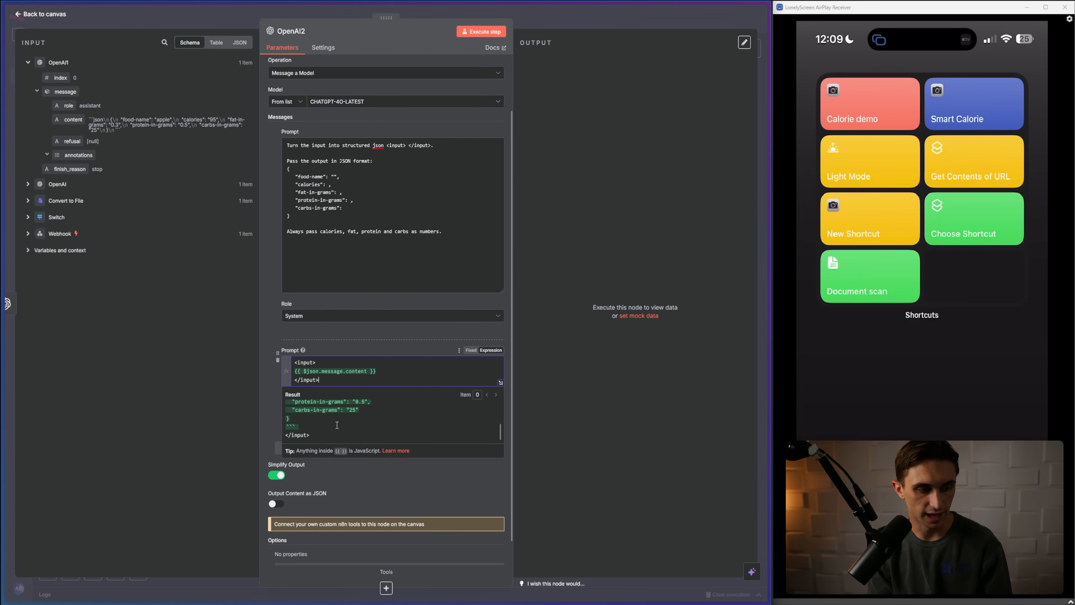
{"action": "left_click", "coordinate": [364, 325]}
{"action": "scroll", "coordinate": [367, 322], "scroll_direction": "up", "scroll_amount": 1}
Step: Enable Output Content as JSON for the OpenAI2 node and execute the step
{"action": "scroll", "coordinate": [365, 326], "scroll_direction": "down", "scroll_amount": 2}
{"action": "left_click", "coordinate": [276, 481]}
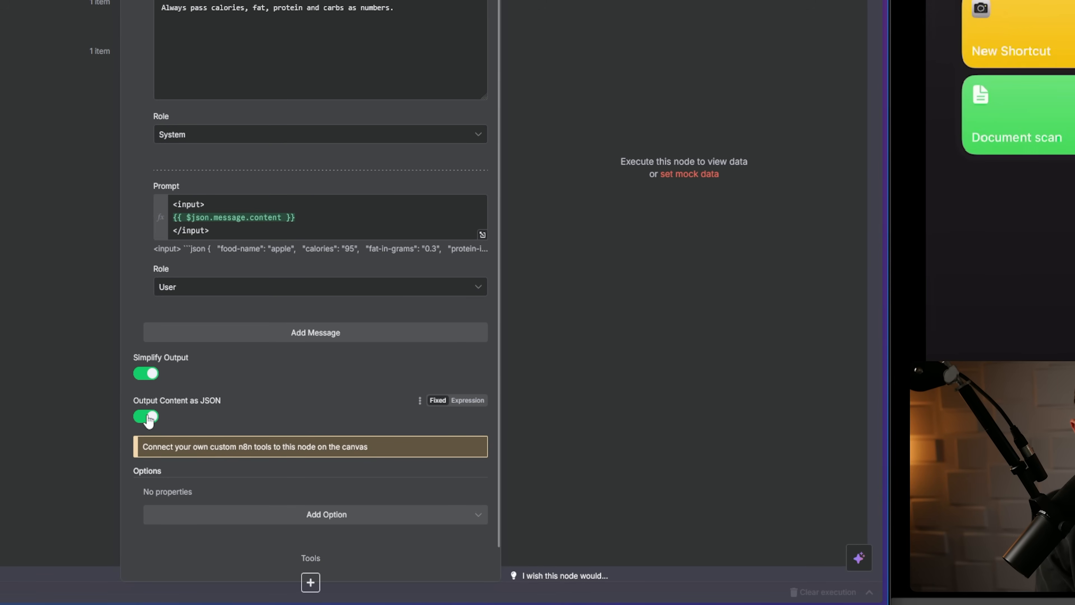
{"action": "scroll", "coordinate": [322, 103], "scroll_direction": "up", "scroll_amount": 10}
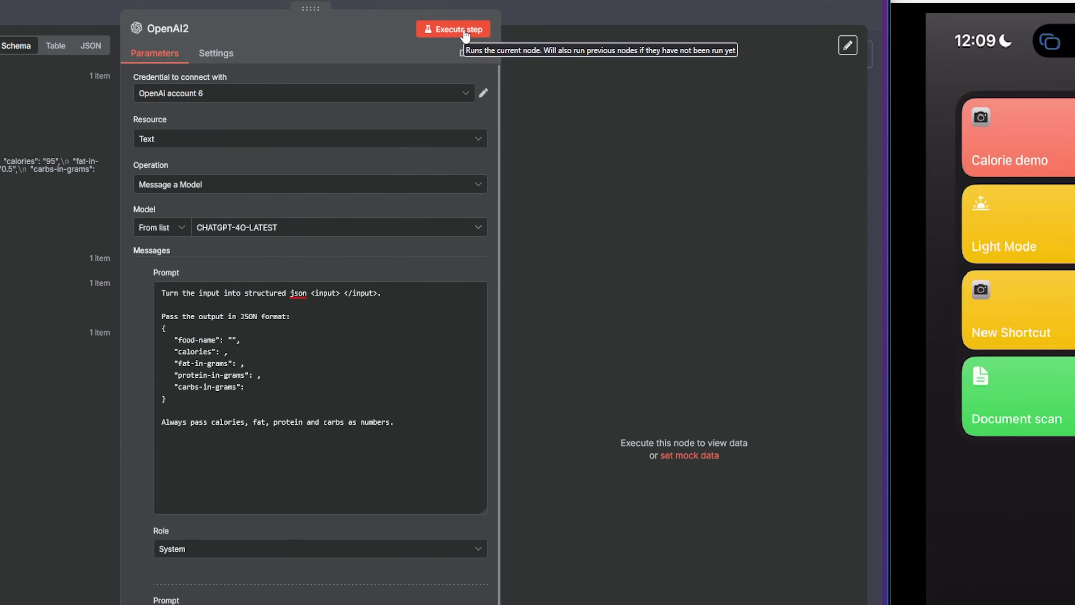
{"action": "left_click", "coordinate": [464, 27]}
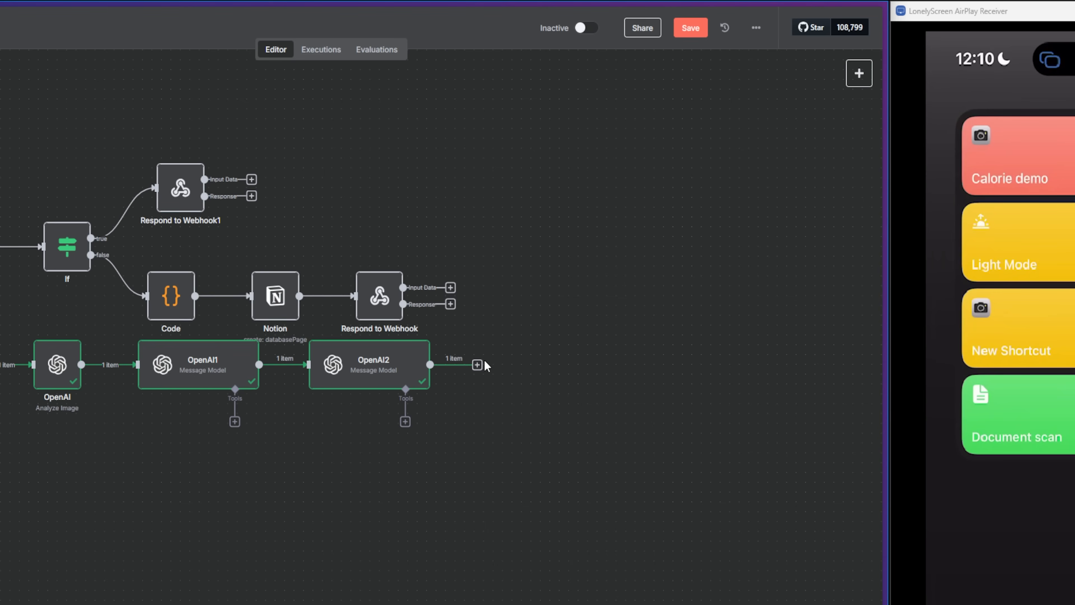
Step: Add a Code node after the OpenAI2 node and clear its default JavaScript
{"action": "left_click", "coordinate": [478, 365]}
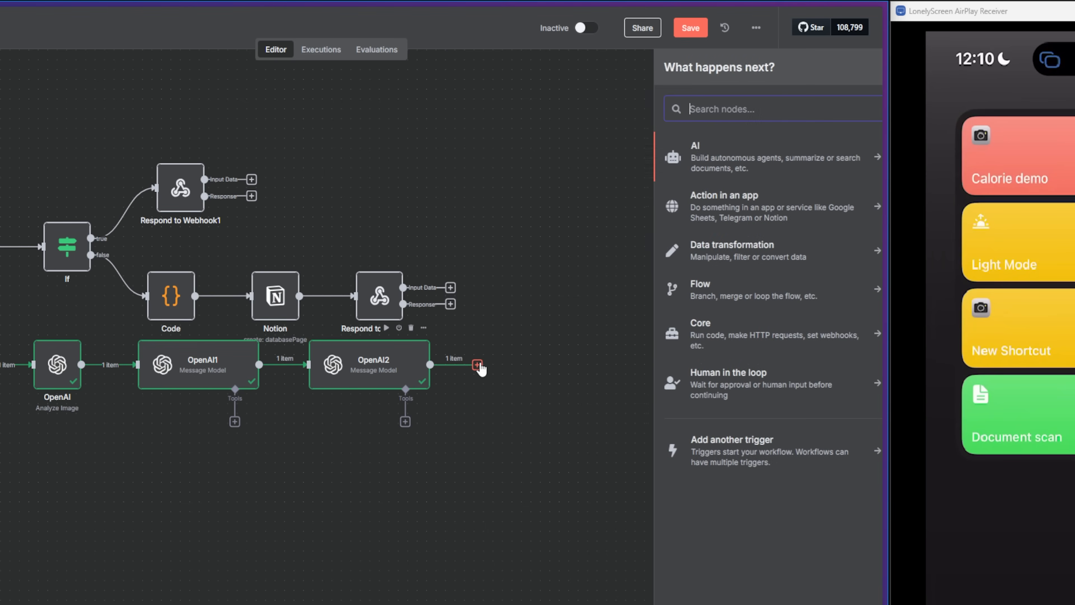
{"action": "type", "text": "code"}
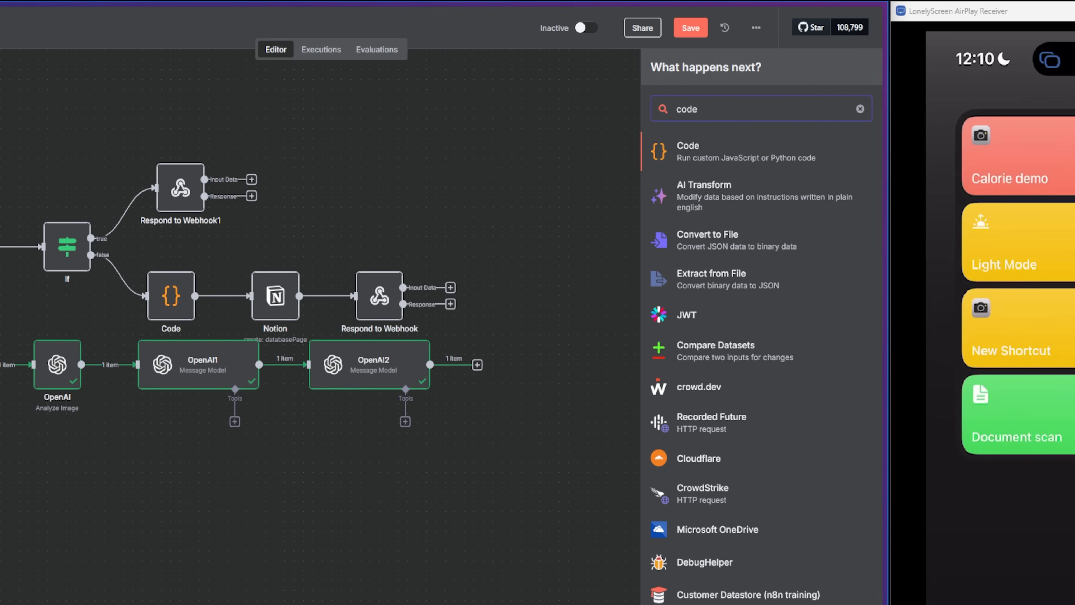
{"action": "left_click", "coordinate": [785, 153]}
{"action": "key", "text": "BackSpace"}
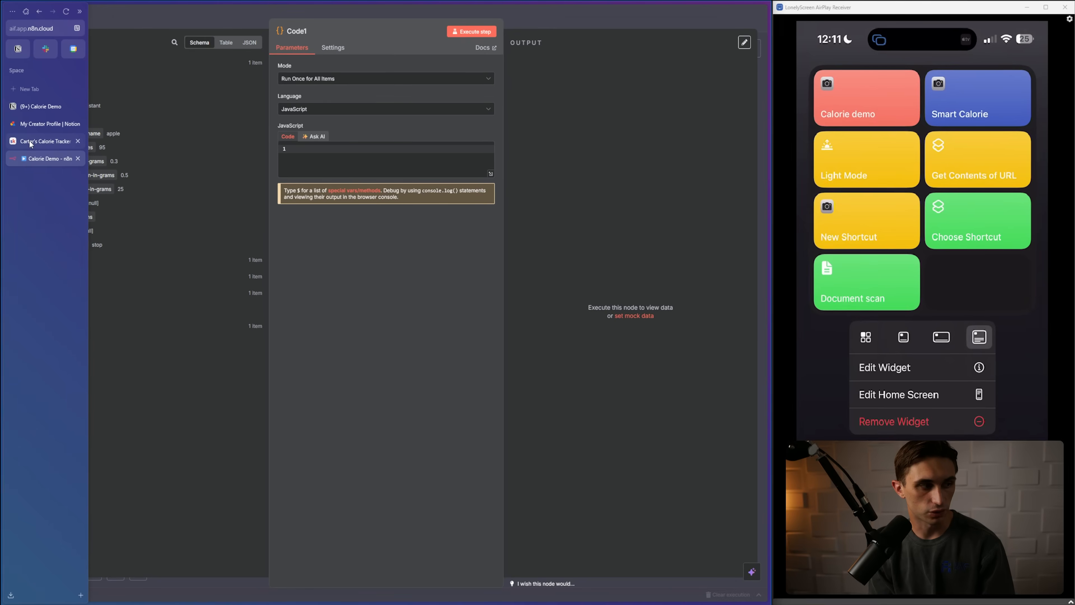
Step: Switch to the Skool resource page and copy the whole Serving Calculator for Photo Route code
{"action": "left_click", "coordinate": [30, 142]}
{"action": "scroll", "coordinate": [329, 195], "scroll_direction": "up", "scroll_amount": 8}
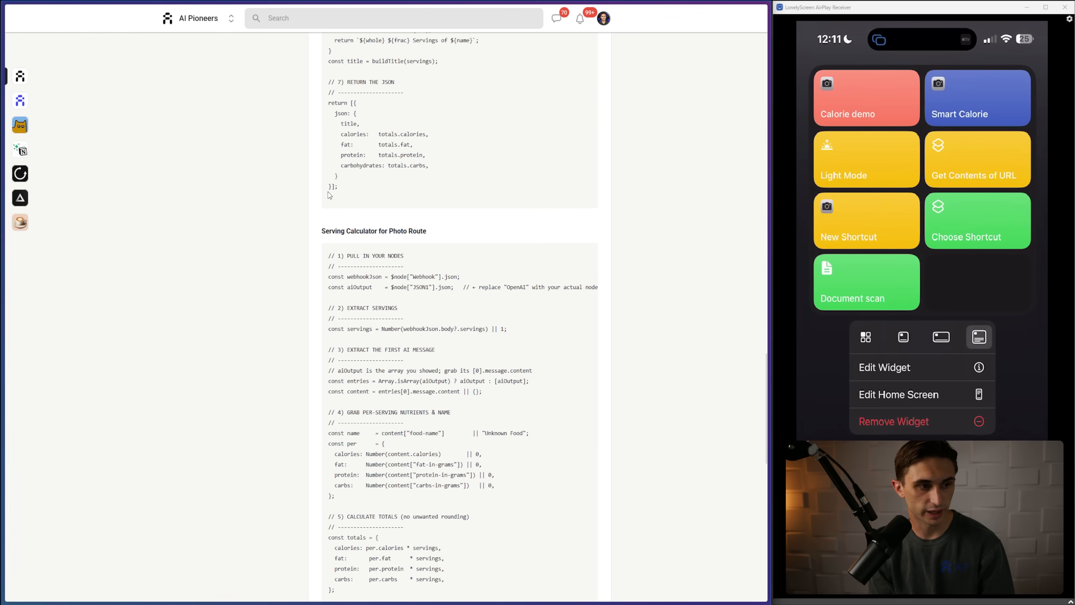
{"action": "scroll", "coordinate": [330, 195], "scroll_direction": "up", "scroll_amount": 12}
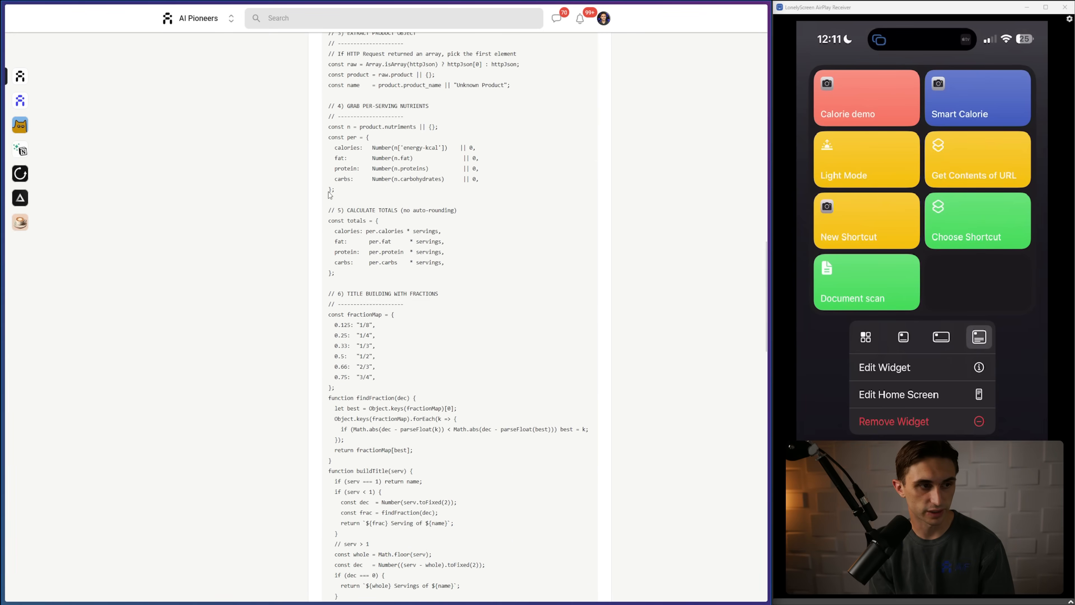
{"action": "scroll", "coordinate": [329, 196], "scroll_direction": "down", "scroll_amount": 15}
{"action": "left_click_drag", "start_coordinate": [350, 98], "coordinate": [438, 99]}
{"action": "left_click", "coordinate": [437, 100]}
{"action": "left_click_drag", "start_coordinate": [328, 123], "coordinate": [528, 447]}
{"action": "scroll", "coordinate": [533, 456], "scroll_direction": "down", "scroll_amount": 12}
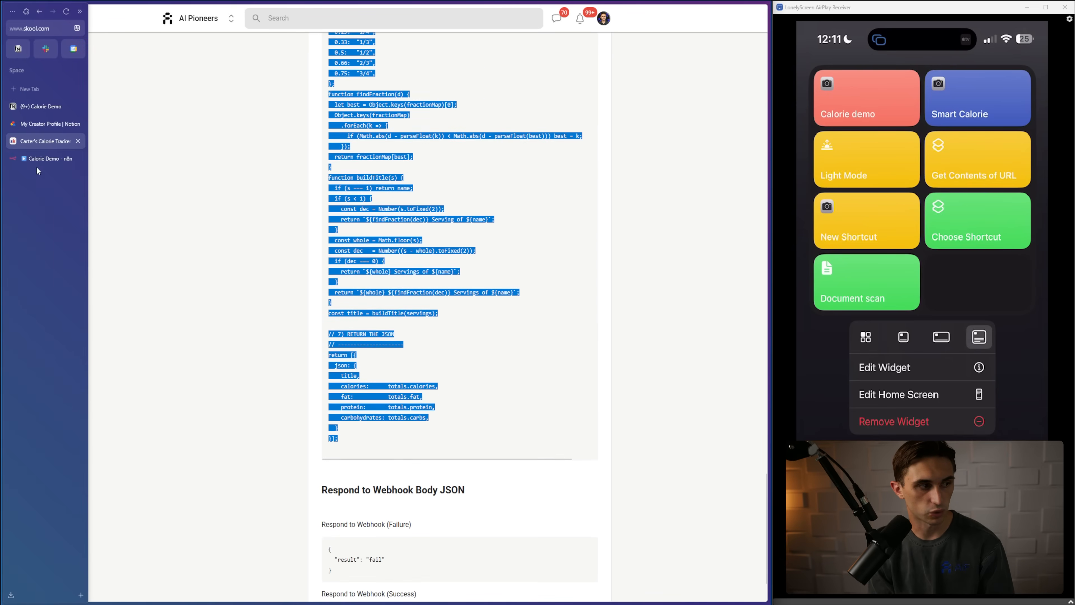
Step: Return to the n8n workflow and paste the serving calculator code into the Code1 node's JavaScript editor
{"action": "left_click", "coordinate": [46, 161]}
{"action": "key", "text": "ctrl+v"}
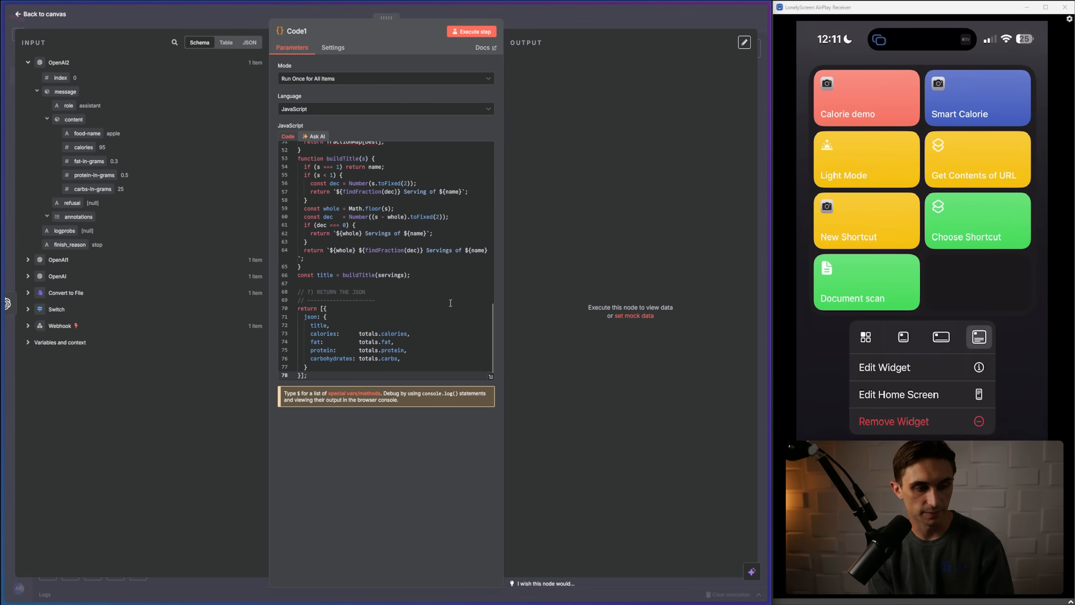
{"action": "left_click_drag", "start_coordinate": [493, 302], "coordinate": [484, 140]}
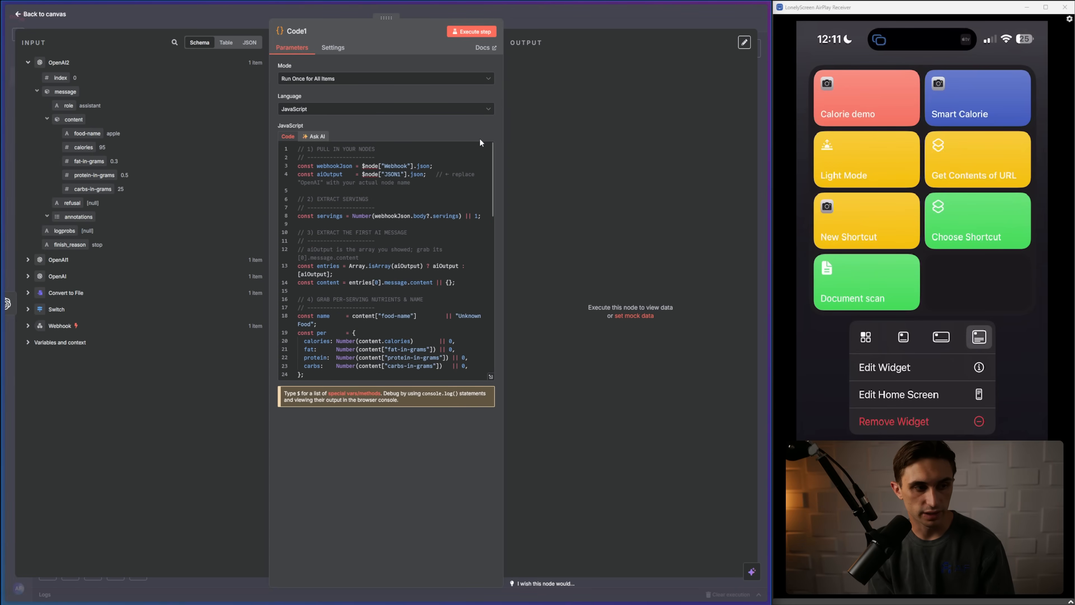
Step: Check the last AI node's name on the canvas and replace the JSON1 reference in the aiOutput line with OpenAI2
{"action": "mouse_move", "coordinate": [385, 165]}
{"action": "left_mouse_down"}
{"action": "mouse_move", "coordinate": [408, 165]}
{"action": "mouse_move", "coordinate": [388, 174]}
{"action": "left_mouse_up"}
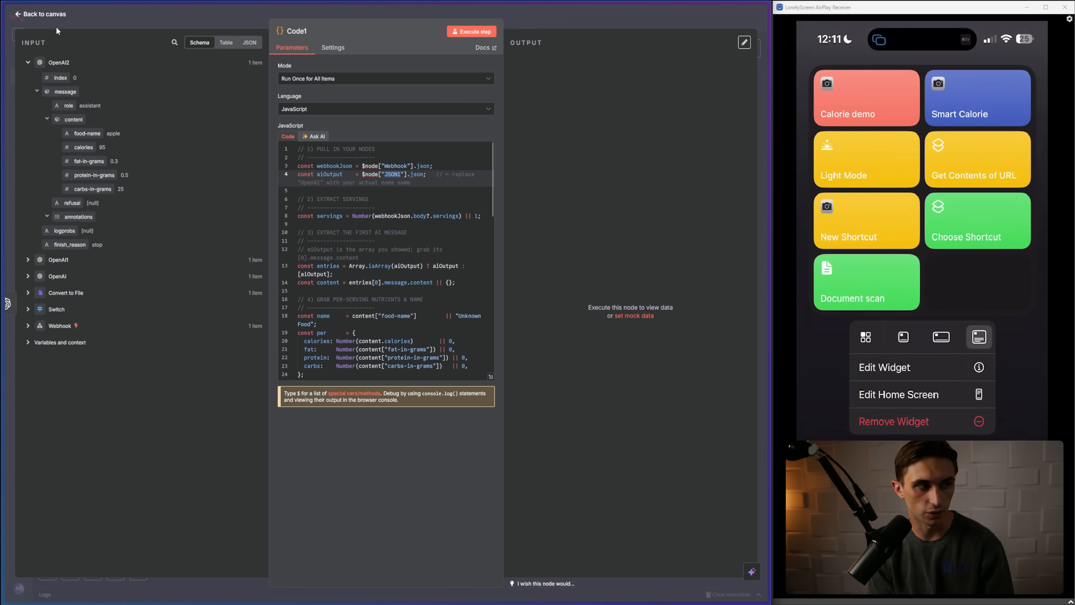
{"action": "left_click", "coordinate": [45, 14]}
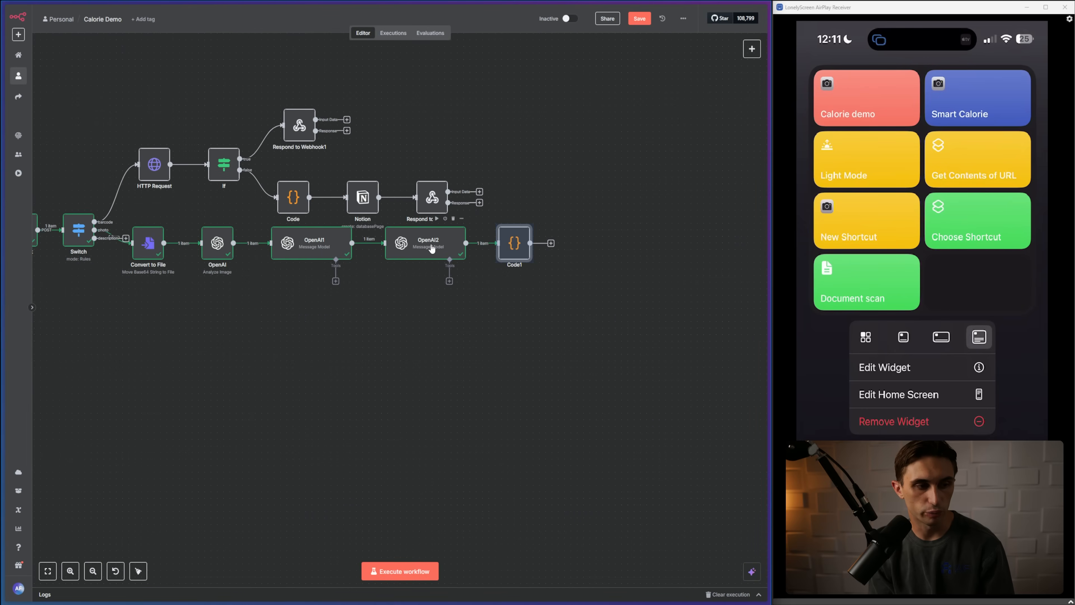
{"action": "double_click", "coordinate": [519, 238]}
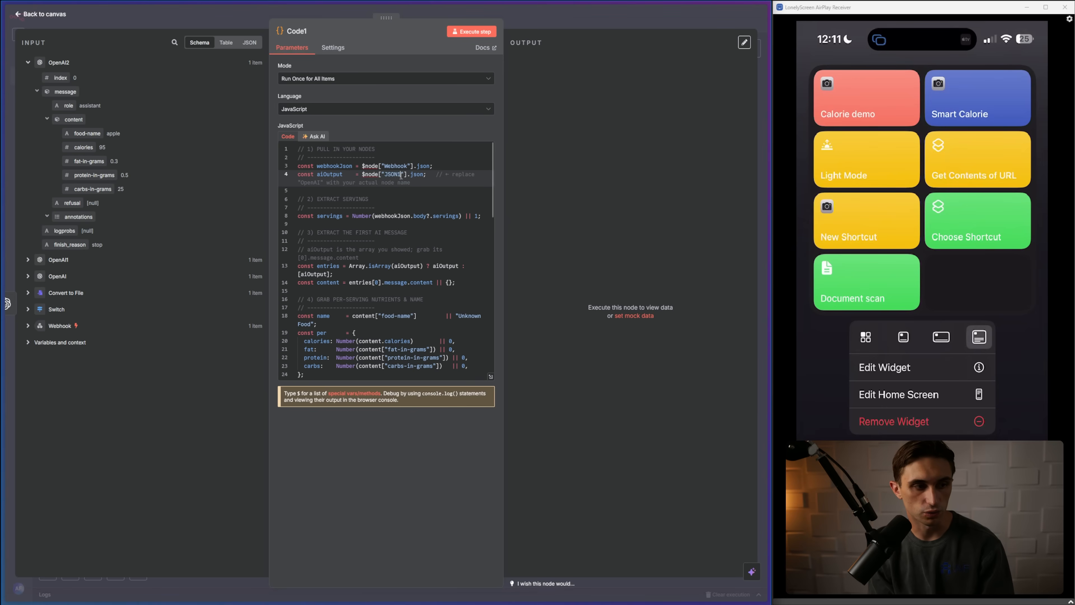
{"action": "type", "text": "OpenAI2"}
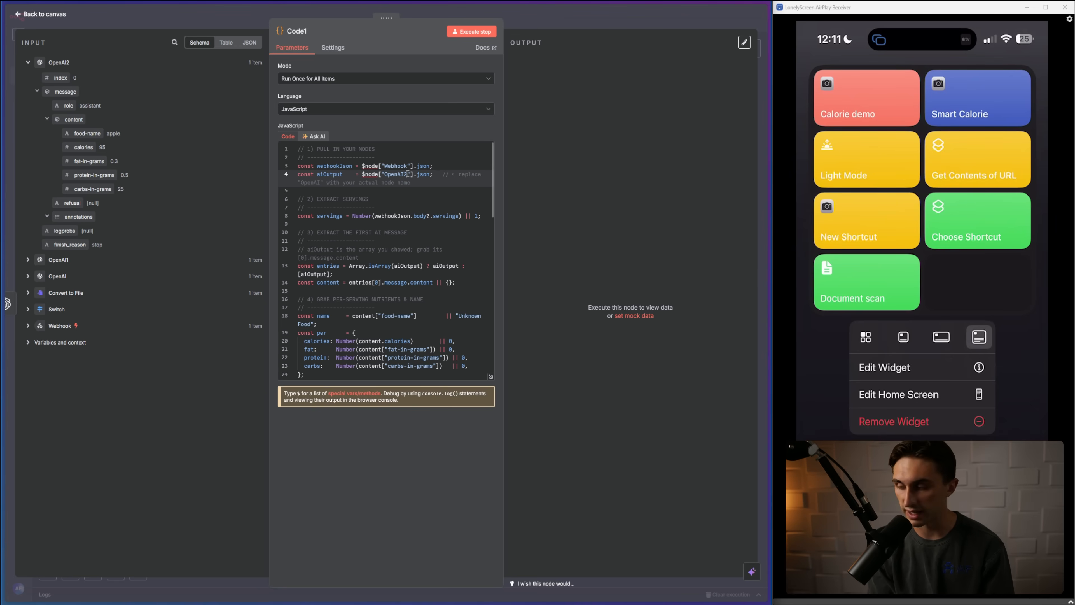
Step: Compare the code's Webhook and OpenAI2 references with the node names on the canvas, and execute the Code1 node
{"action": "left_click_drag", "start_coordinate": [385, 166], "coordinate": [408, 166]}
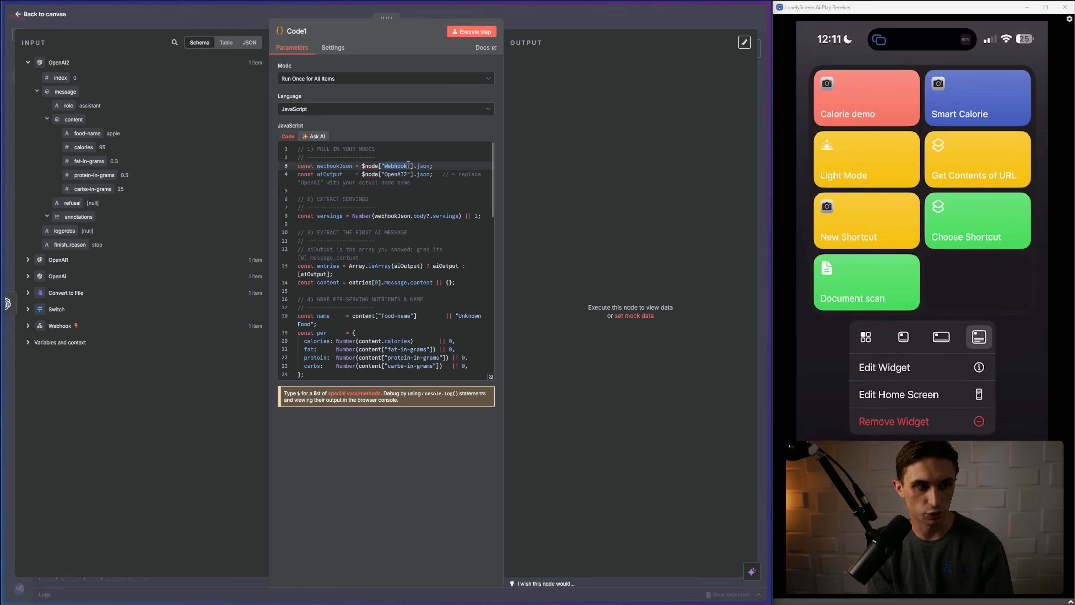
{"action": "left_click", "coordinate": [60, 15]}
{"action": "left_click_drag", "start_coordinate": [135, 120], "coordinate": [344, 117]}
{"action": "left_click", "coordinate": [240, 219]}
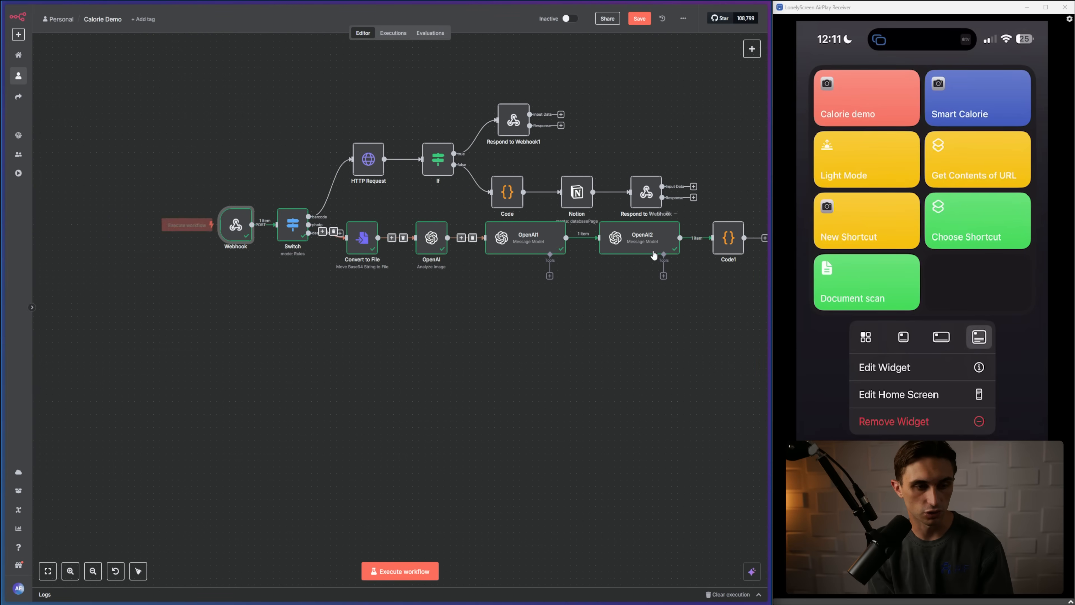
{"action": "double_click", "coordinate": [728, 240]}
{"action": "left_click_drag", "start_coordinate": [384, 174], "coordinate": [407, 179]}
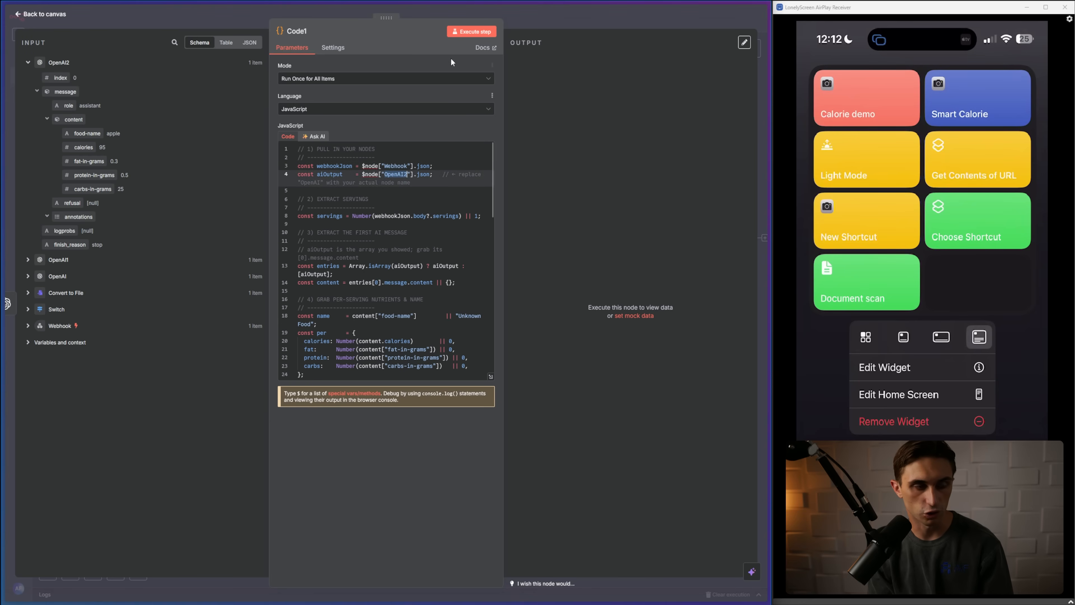
{"action": "left_click", "coordinate": [471, 32]}
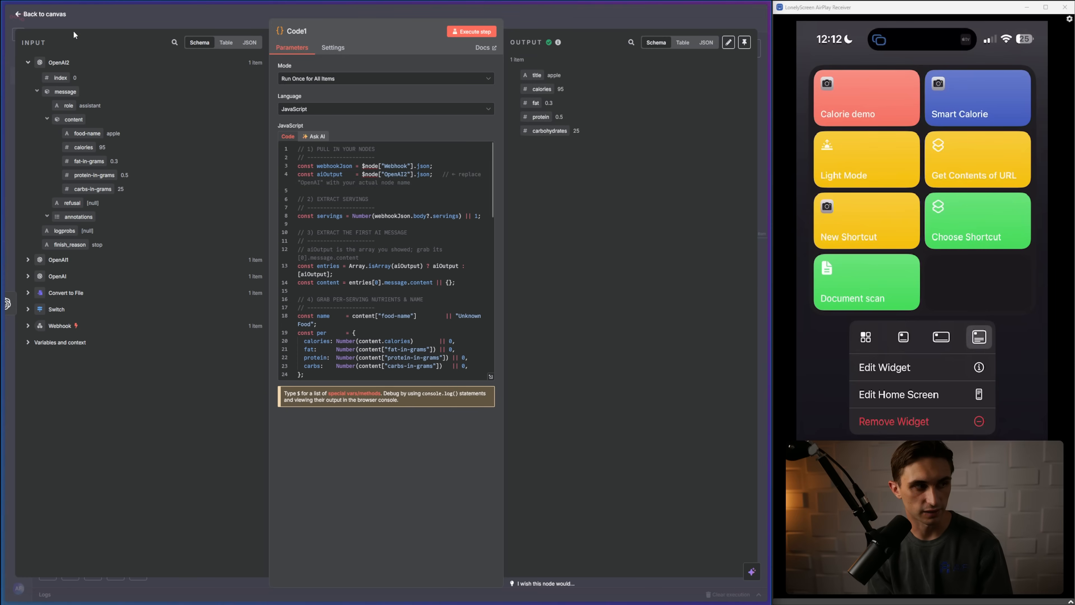
Step: Duplicate the Notion node, connect the copy after the Code1 node, and execute it
{"action": "left_click", "coordinate": [58, 20]}
{"action": "left_click_drag", "start_coordinate": [577, 184], "coordinate": [304, 167]}
{"action": "right_click", "coordinate": [304, 166]}
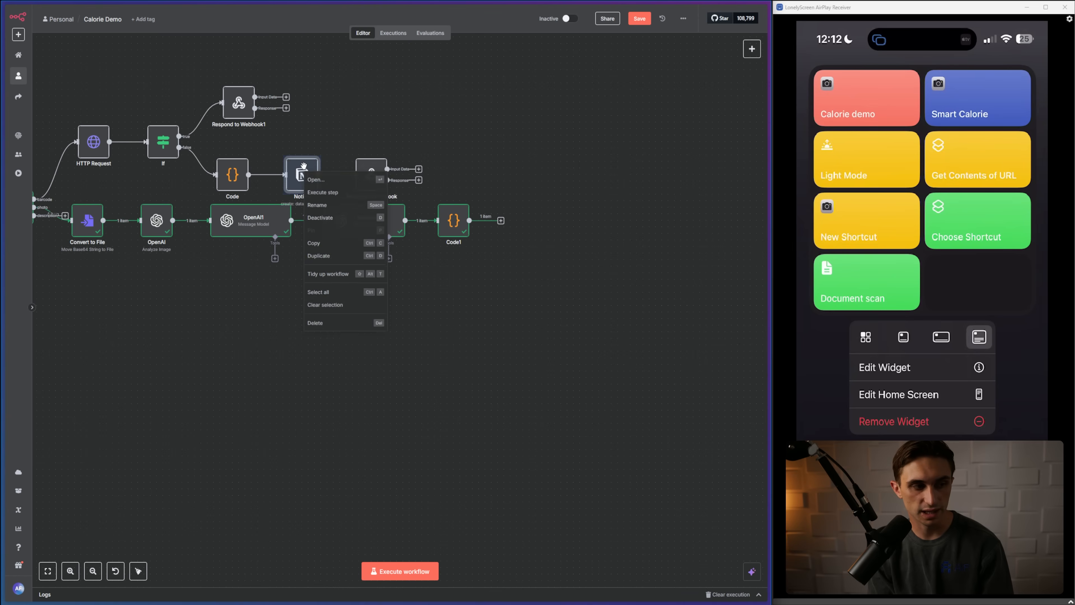
{"action": "left_click", "coordinate": [336, 256]}
{"action": "left_click_drag", "start_coordinate": [500, 132], "coordinate": [510, 221]}
{"action": "left_click", "coordinate": [491, 200]}
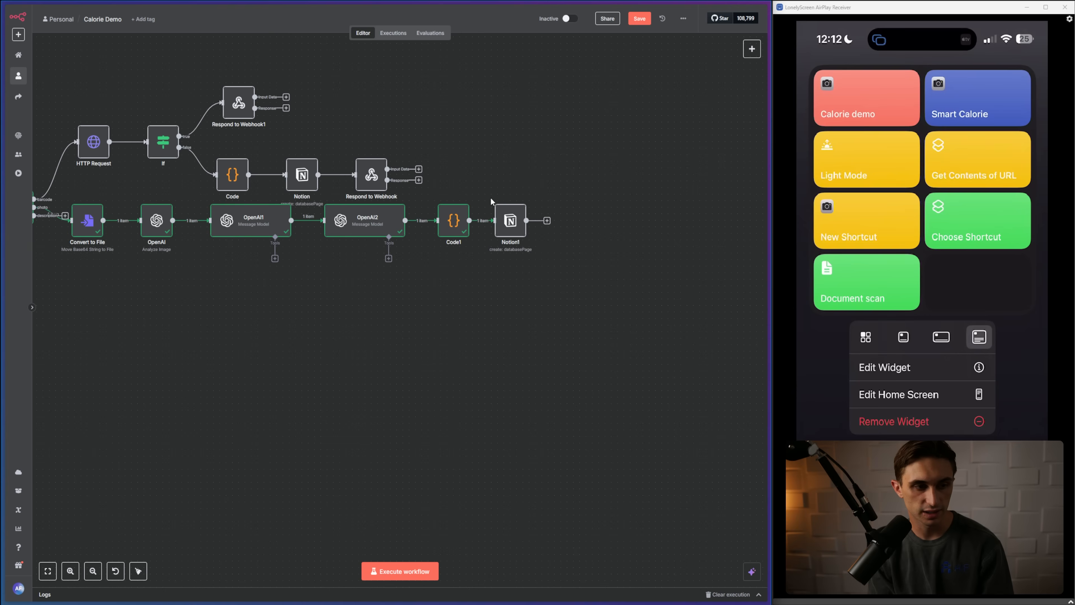
{"action": "left_click", "coordinate": [497, 196]}
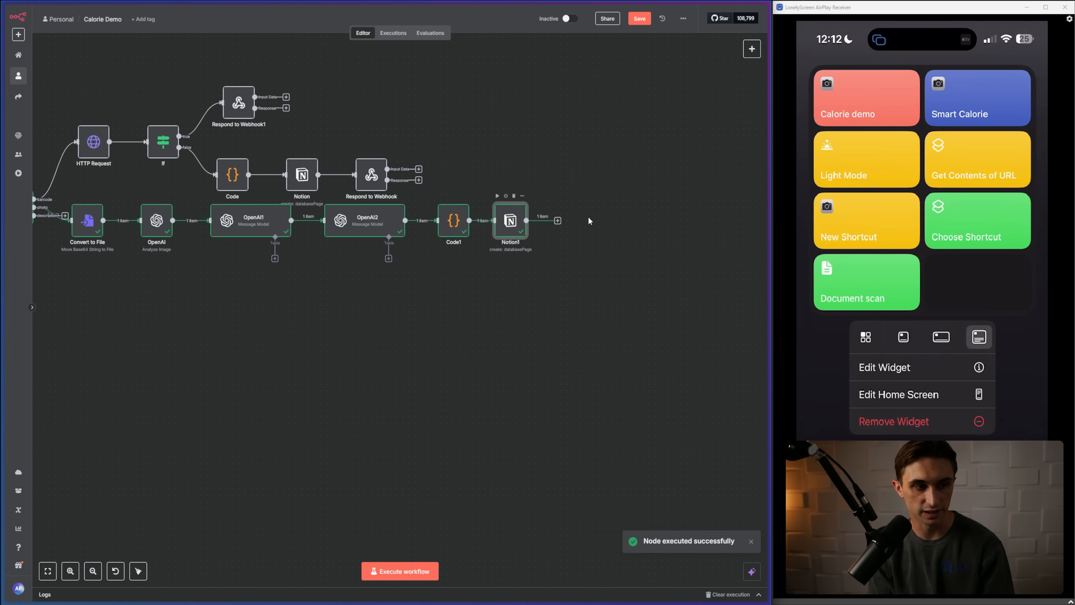
Step: Duplicate the Respond to Webhook node, connect the copy after the Notion1 node, and open its parameters
{"action": "right_click", "coordinate": [368, 181]}
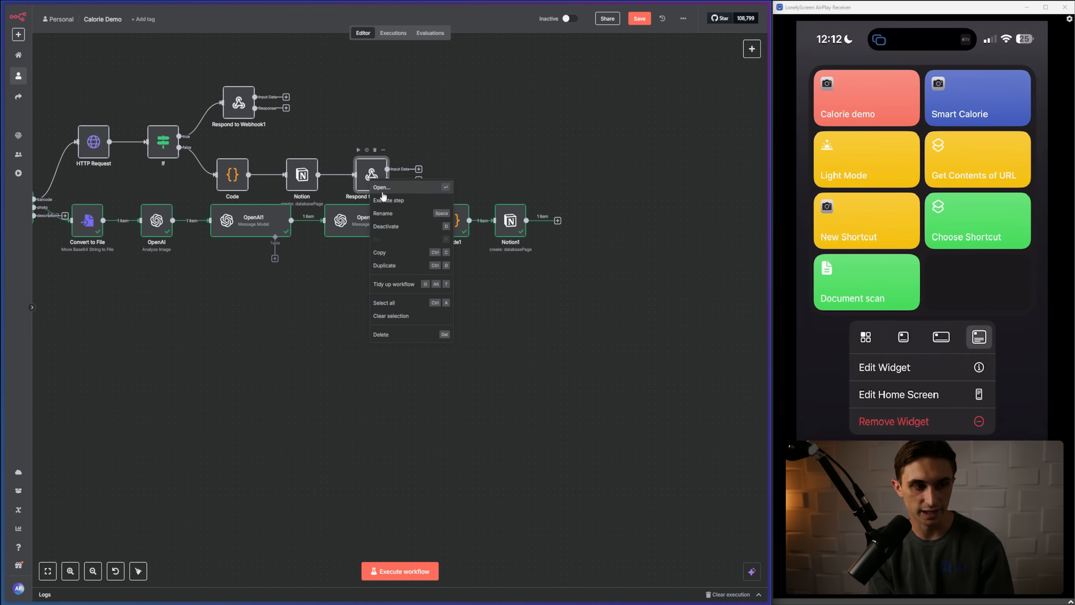
{"action": "left_click", "coordinate": [403, 265]}
{"action": "left_click_drag", "start_coordinate": [546, 256], "coordinate": [563, 223]}
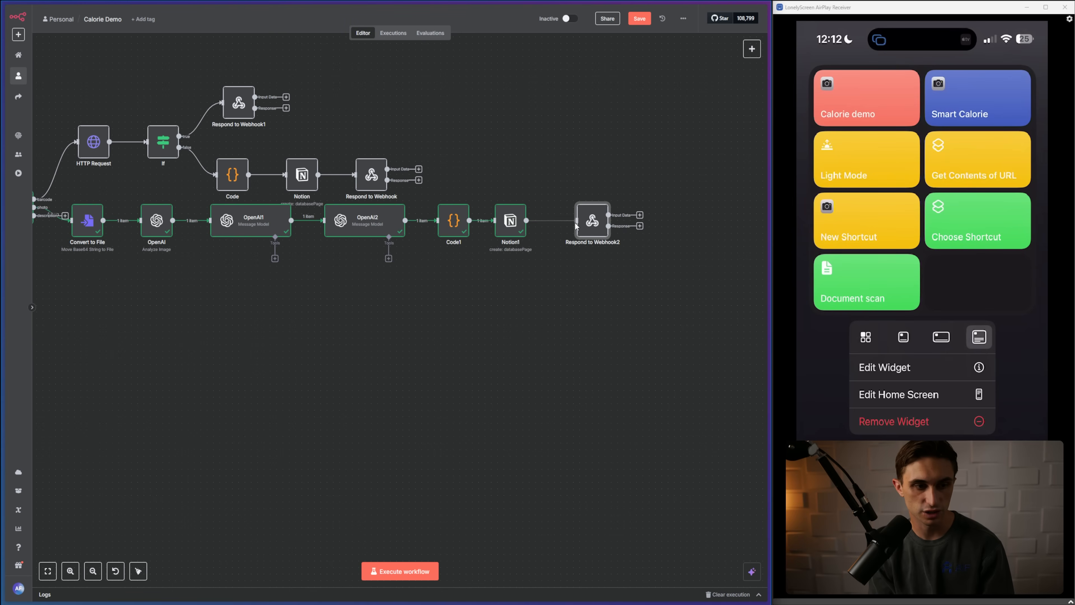
{"action": "double_click", "coordinate": [574, 223]}
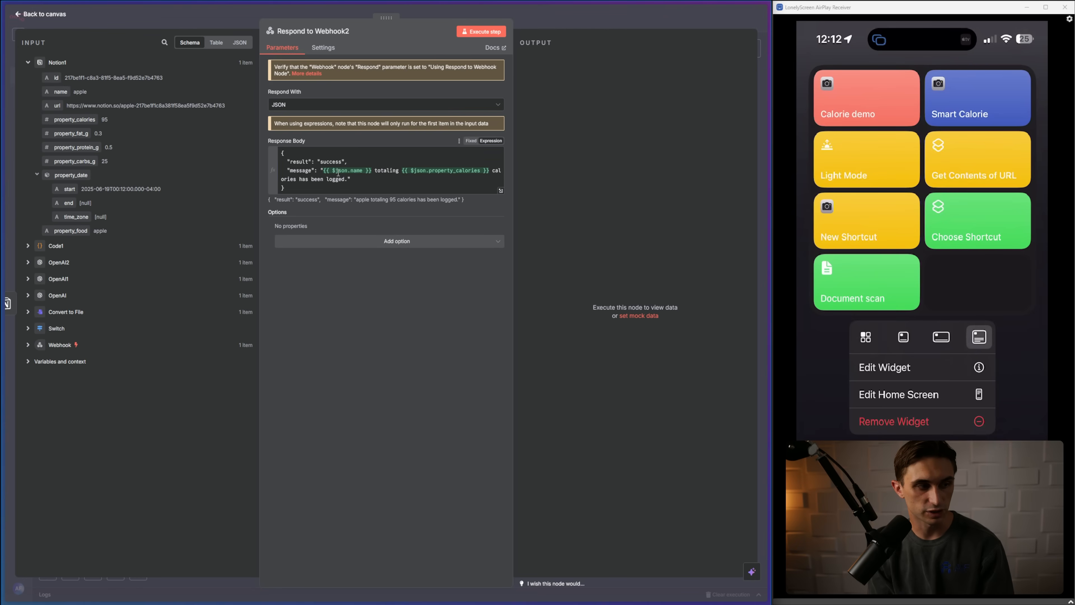
Step: Check the name and property_calories references in the response message, and execute the Respond to Webhook2 node
{"action": "left_click_drag", "start_coordinate": [334, 171], "coordinate": [352, 171]}
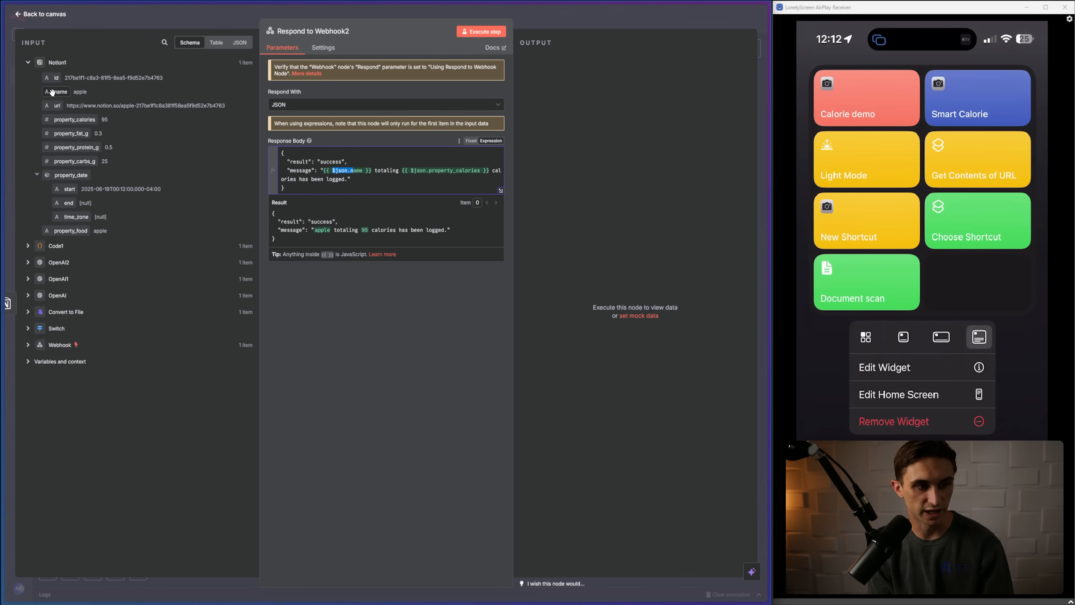
{"action": "left_click_drag", "start_coordinate": [432, 171], "coordinate": [465, 171]}
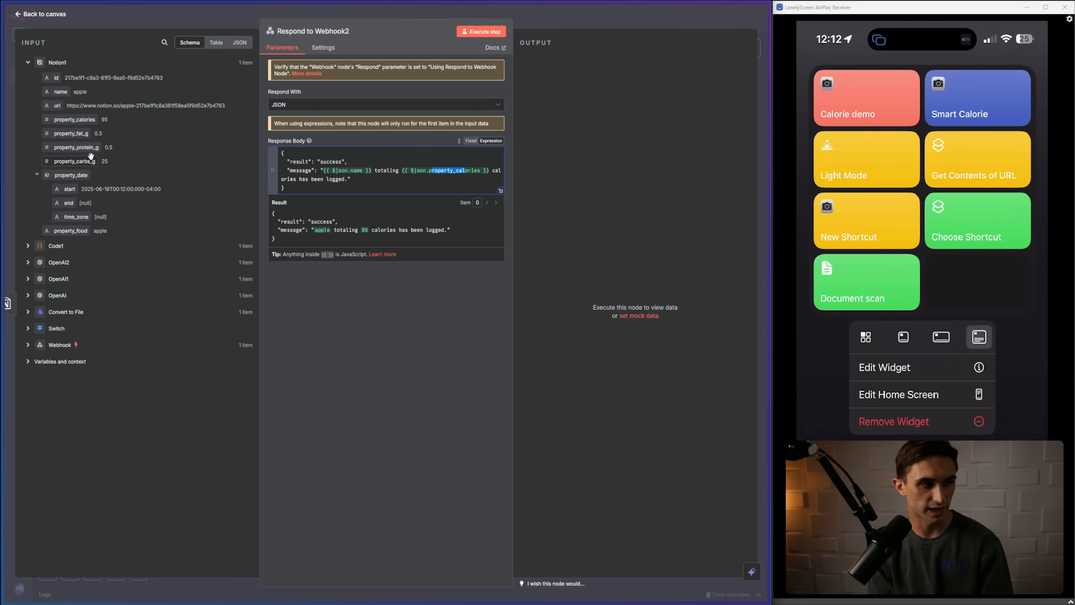
{"action": "left_click", "coordinate": [59, 15]}
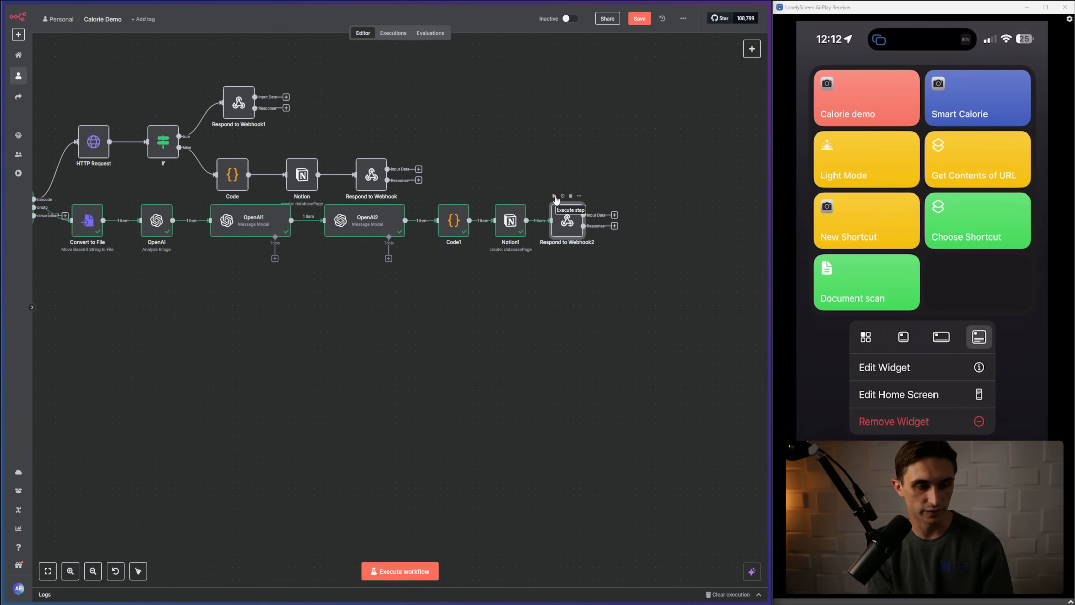
{"action": "left_click", "coordinate": [555, 197]}
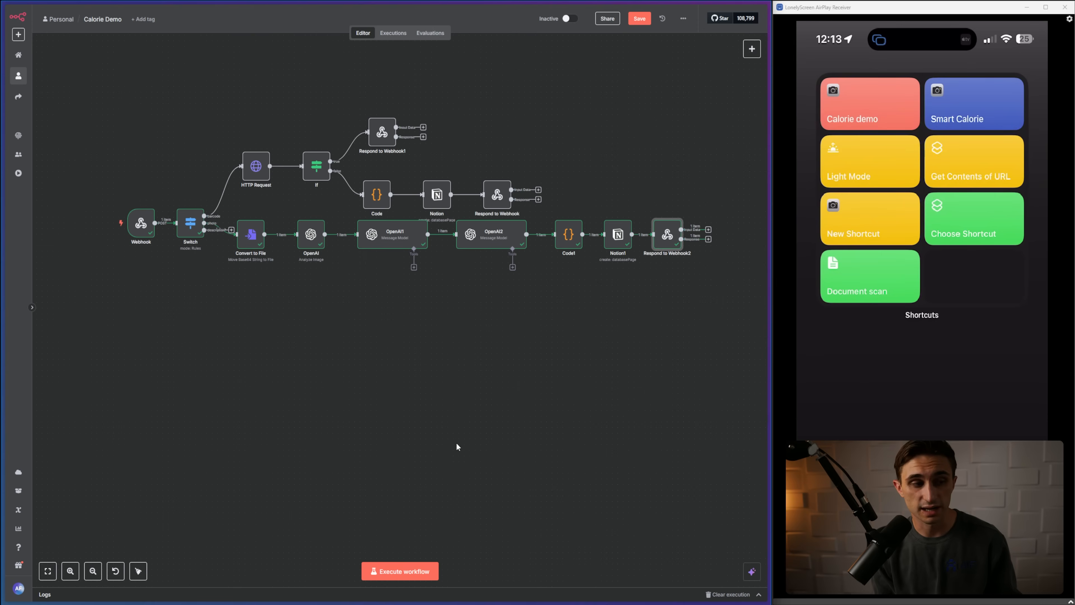
Step: Execute the whole workflow and check the new food entry in the Calorie Demo table in Notion
{"action": "left_click", "coordinate": [415, 563]}
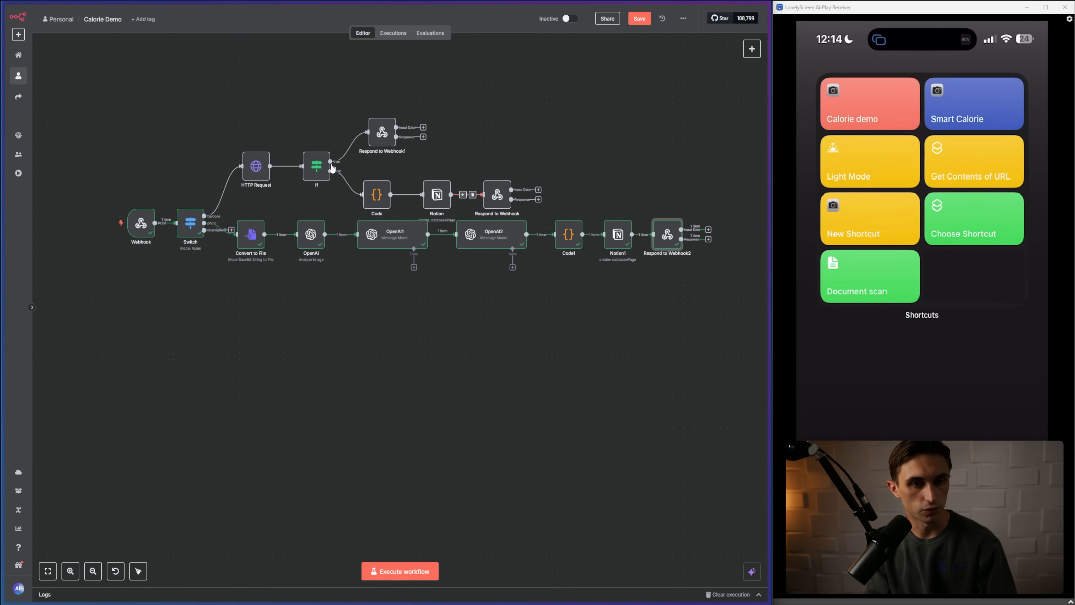
{"action": "mouse_move", "coordinate": [5, 141]}
{"action": "left_click", "coordinate": [33, 110]}
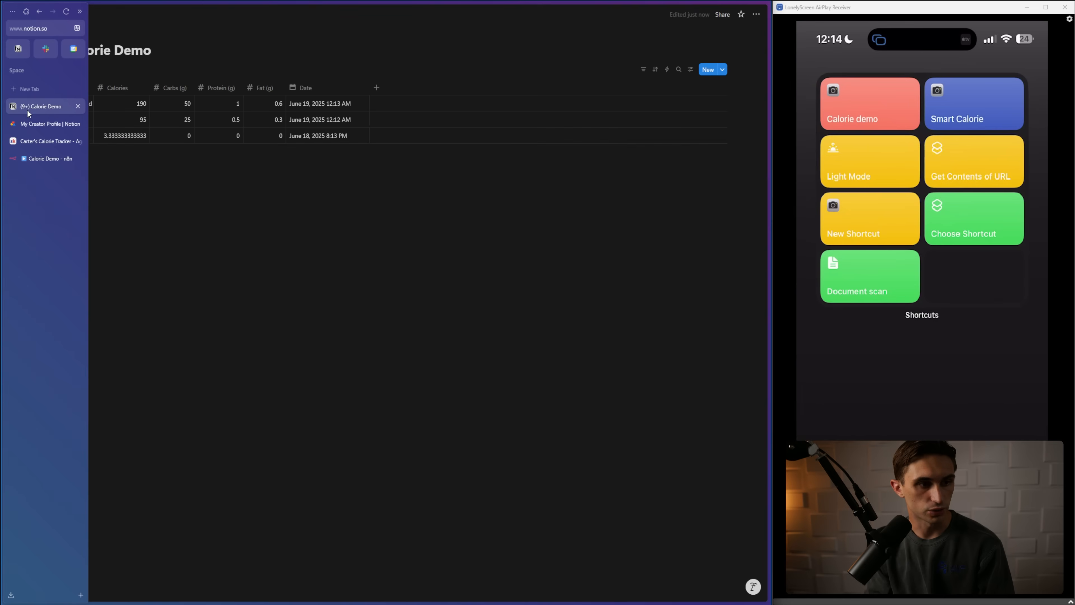
{"action": "mouse_move", "coordinate": [93, 87]}
{"action": "left_mouse_down"}
{"action": "mouse_move", "coordinate": [130, 87]}
{"action": "mouse_move", "coordinate": [111, 86]}
{"action": "left_mouse_up"}
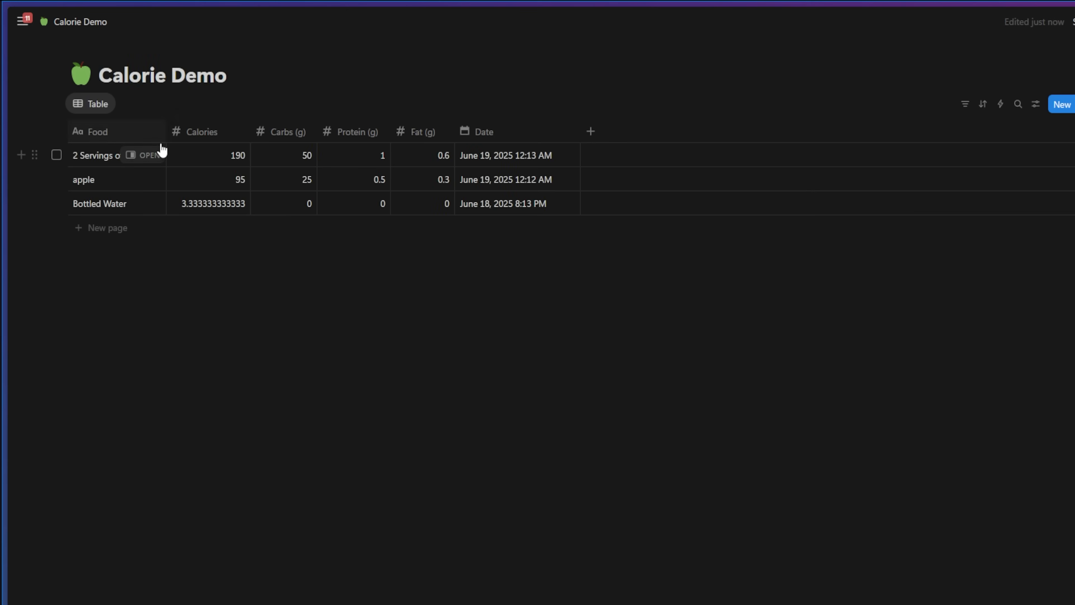
{"action": "left_click_drag", "start_coordinate": [167, 132], "coordinate": [172, 129]}
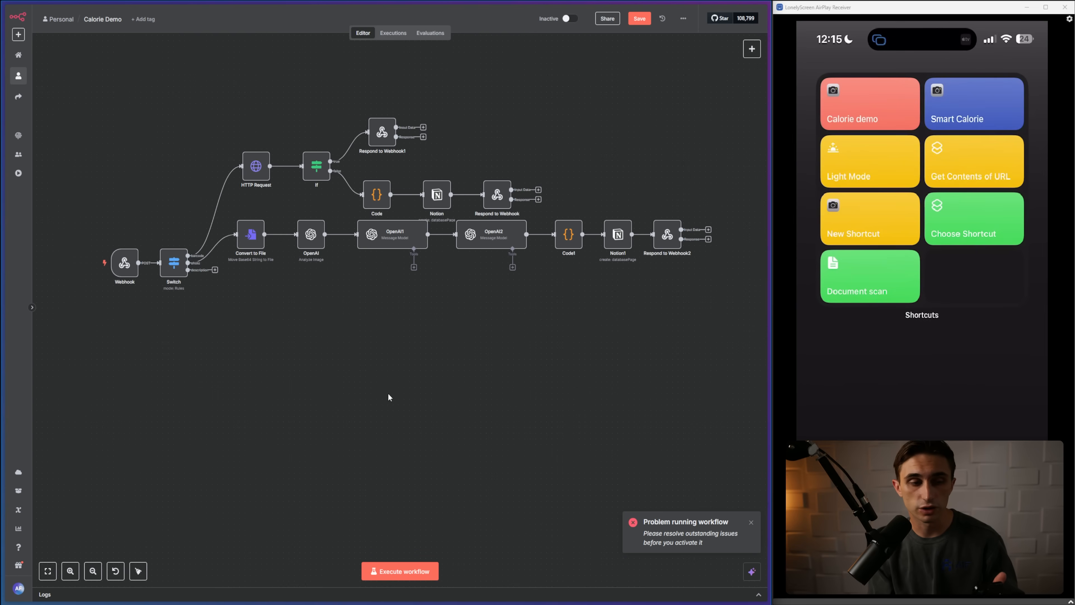
Step: Execute the workflow with a description request and add an OpenAI "Message a model" node to the Switch's description output
{"action": "left_click", "coordinate": [405, 575]}
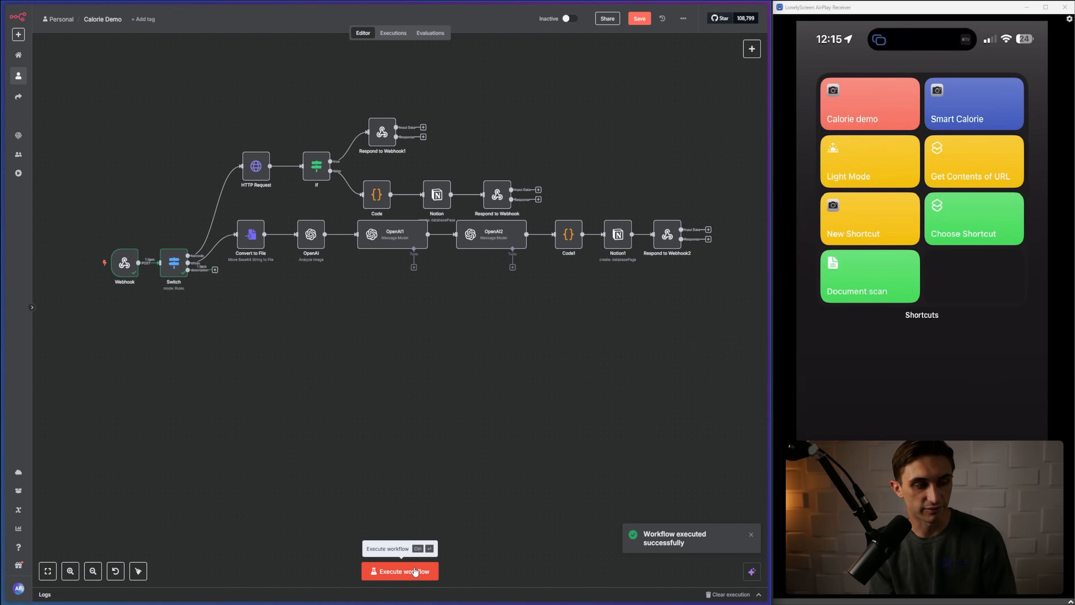
{"action": "scroll", "coordinate": [168, 296], "scroll_direction": "up", "scroll_amount": 6}
{"action": "left_click_drag", "start_coordinate": [429, 369], "coordinate": [498, 381]}
{"action": "left_click_drag", "start_coordinate": [592, 327], "coordinate": [527, 332]}
{"action": "scroll", "coordinate": [528, 332], "scroll_direction": "down", "scroll_amount": 3}
{"action": "scroll", "coordinate": [375, 278], "scroll_direction": "up", "scroll_amount": 1}
{"action": "left_click", "coordinate": [329, 241]}
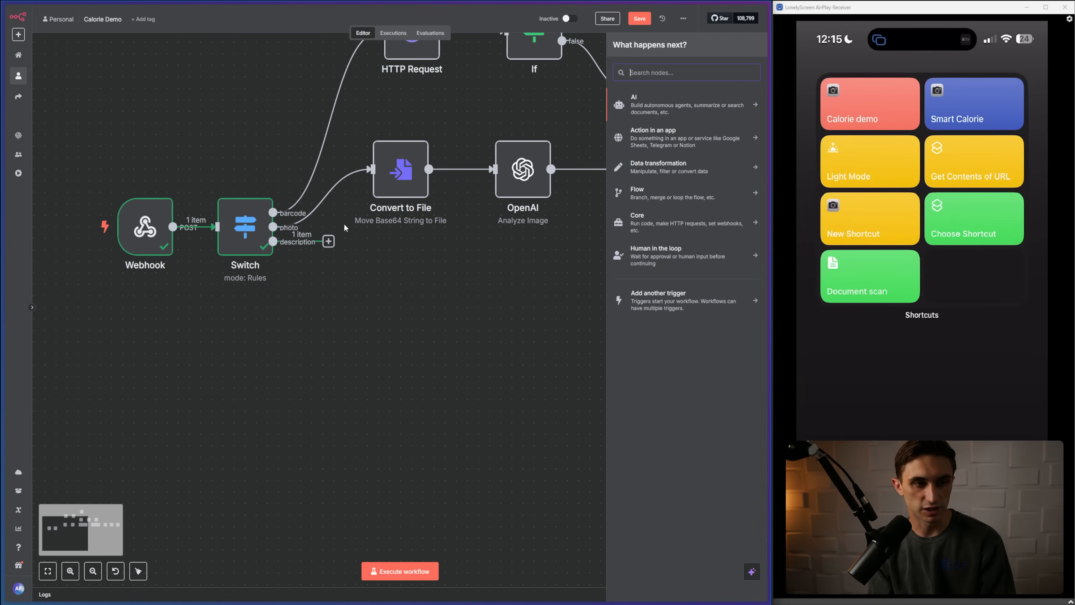
{"action": "type", "text": "openai"}
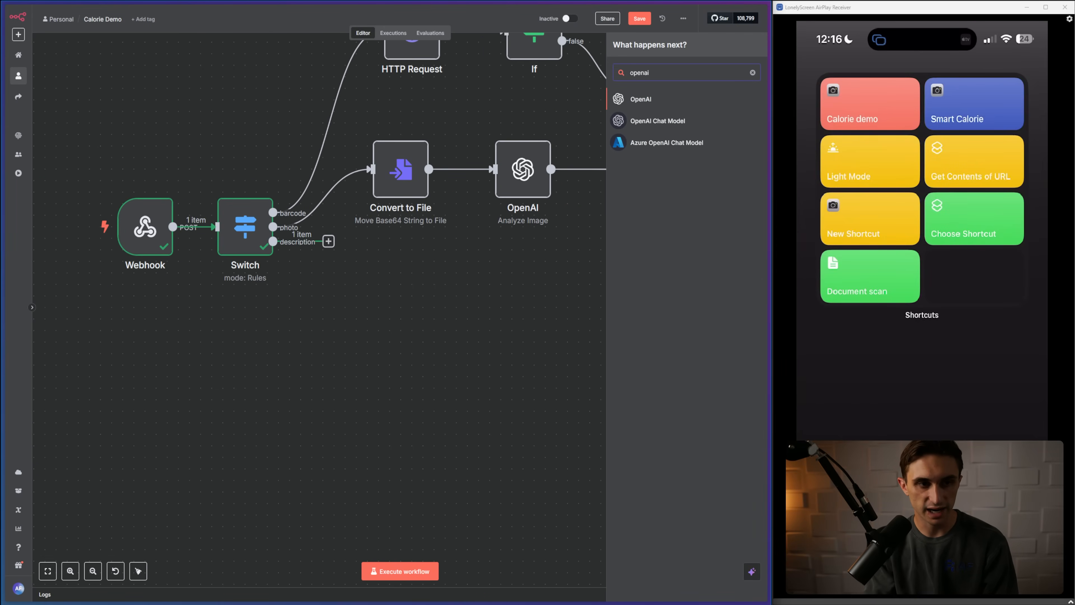
{"action": "left_click", "coordinate": [705, 99]}
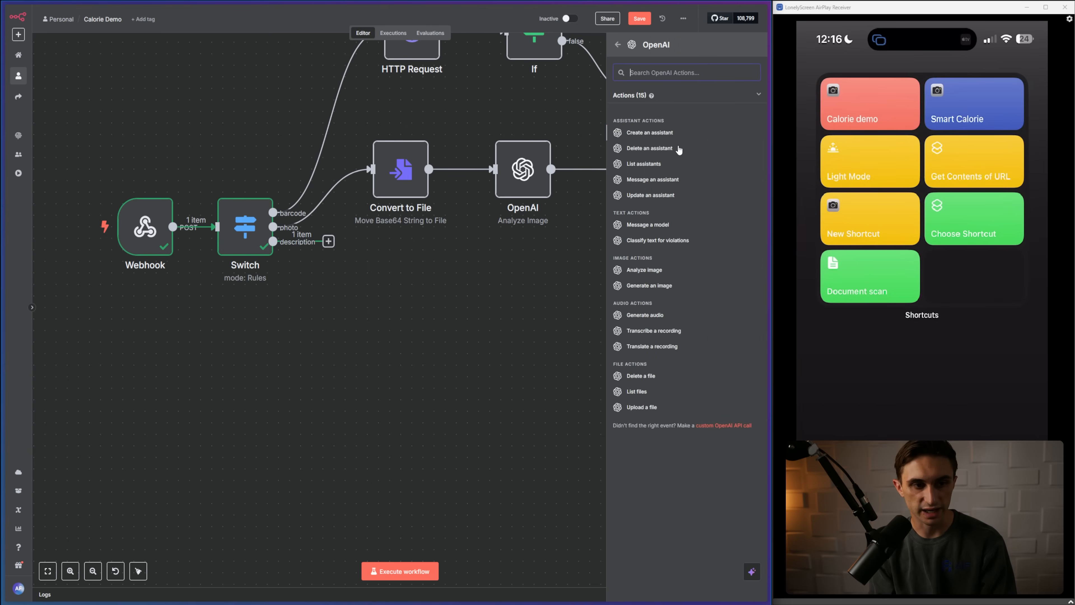
{"action": "left_click", "coordinate": [666, 225]}
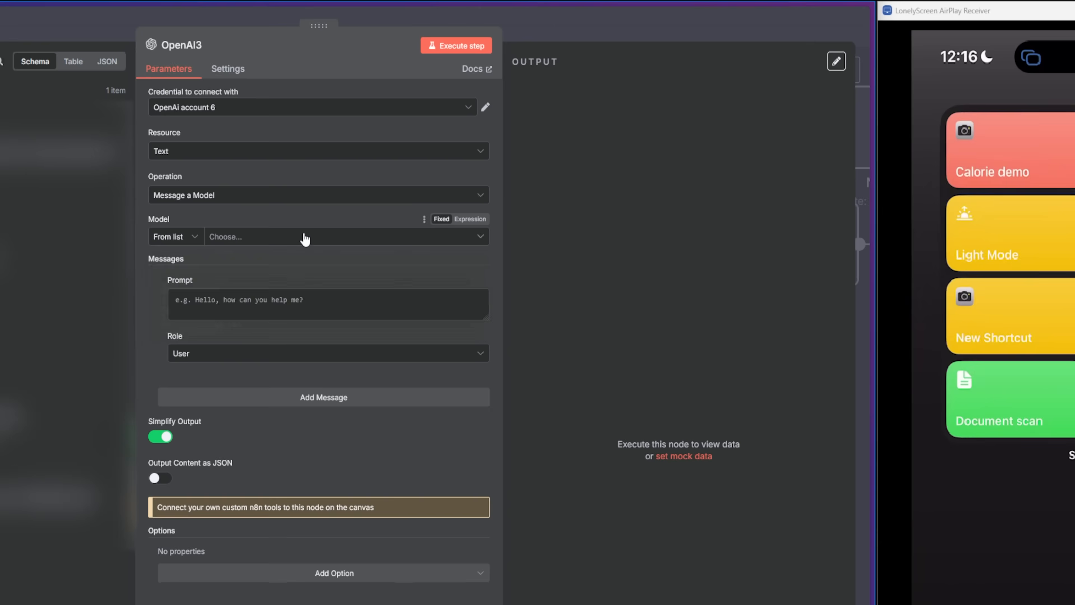
Step: Search the model list for "search" and set the OpenAI3 node's model to GPT-4O-SEARCH-PREVIEW
{"action": "left_click", "coordinate": [377, 163]}
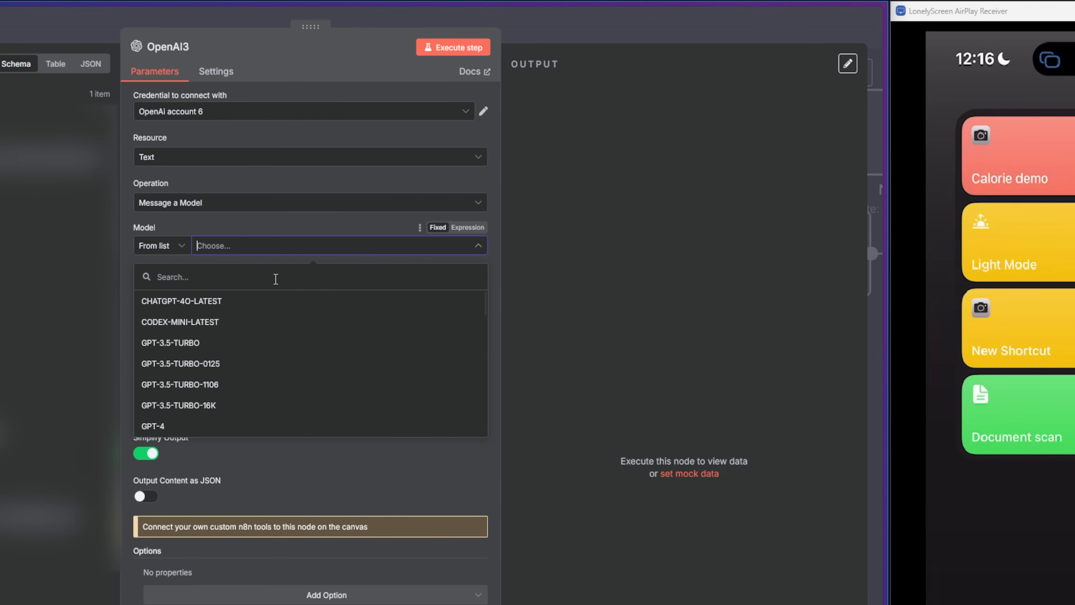
{"action": "type", "text": "search"}
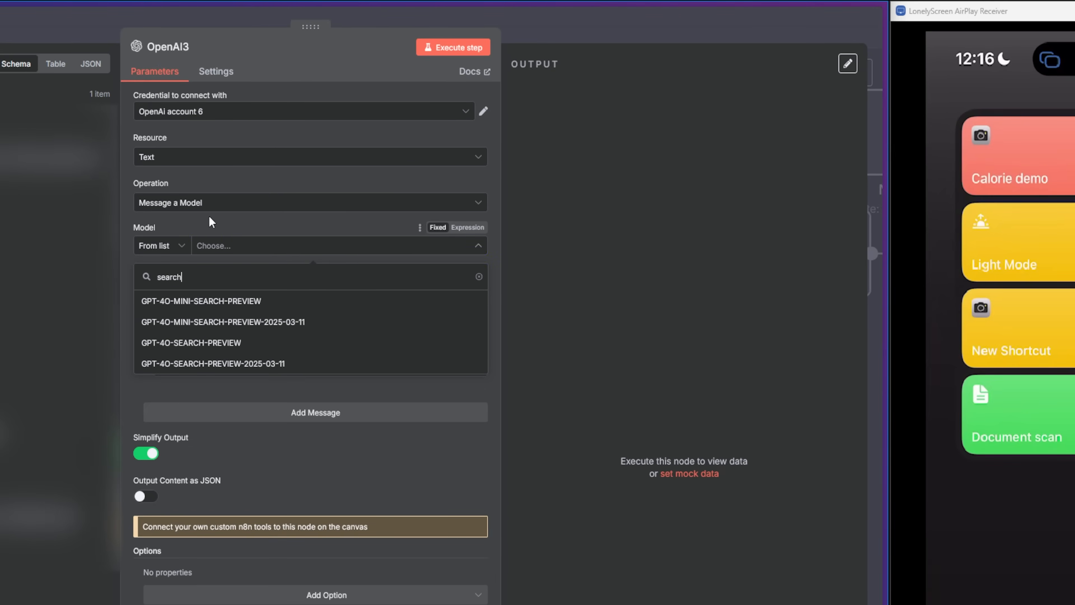
{"action": "left_click", "coordinate": [263, 350]}
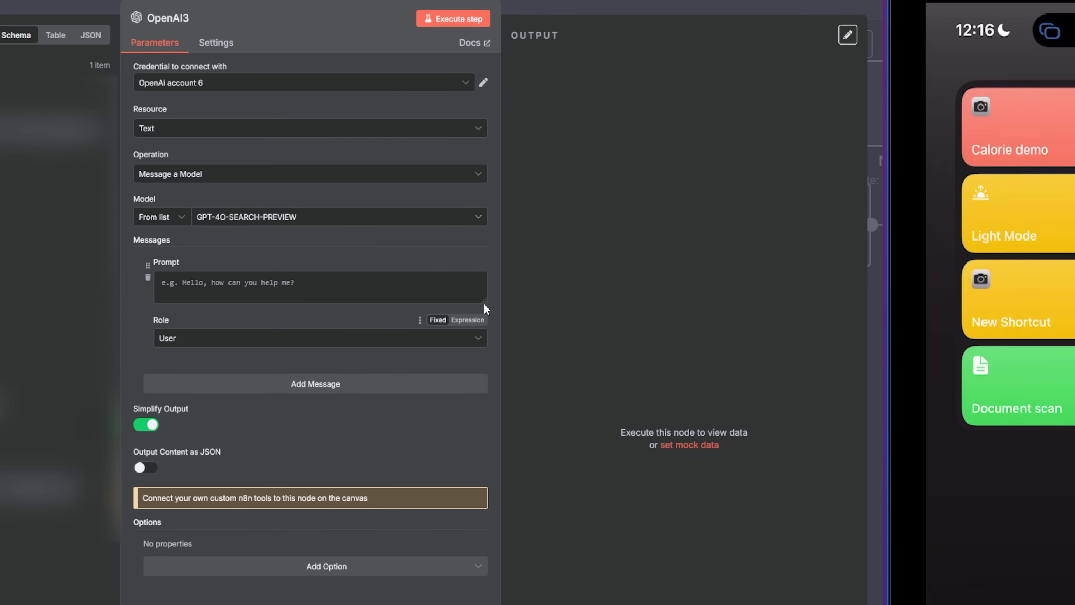
Step: Enlarge the prompt field, set the message role to System, and paste the calorie and macro calculation prompt with its JSON output format
{"action": "left_click_drag", "start_coordinate": [486, 330], "coordinate": [486, 502]}
{"action": "left_click", "coordinate": [480, 396]}
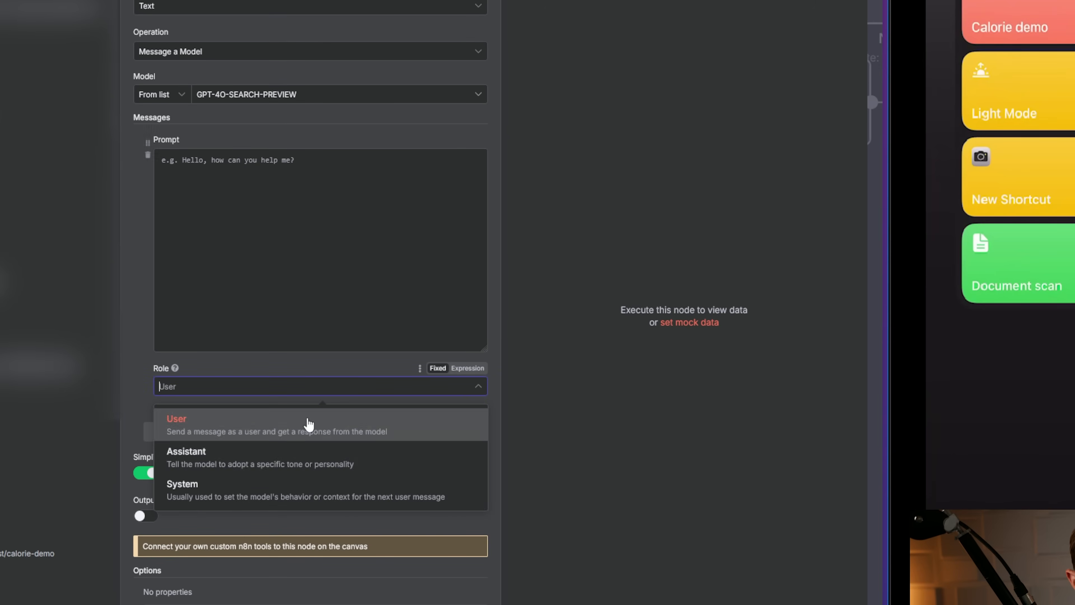
{"action": "left_click", "coordinate": [283, 480]}
{"action": "left_click", "coordinate": [395, 279]}
{"action": "key", "text": "super+v"}
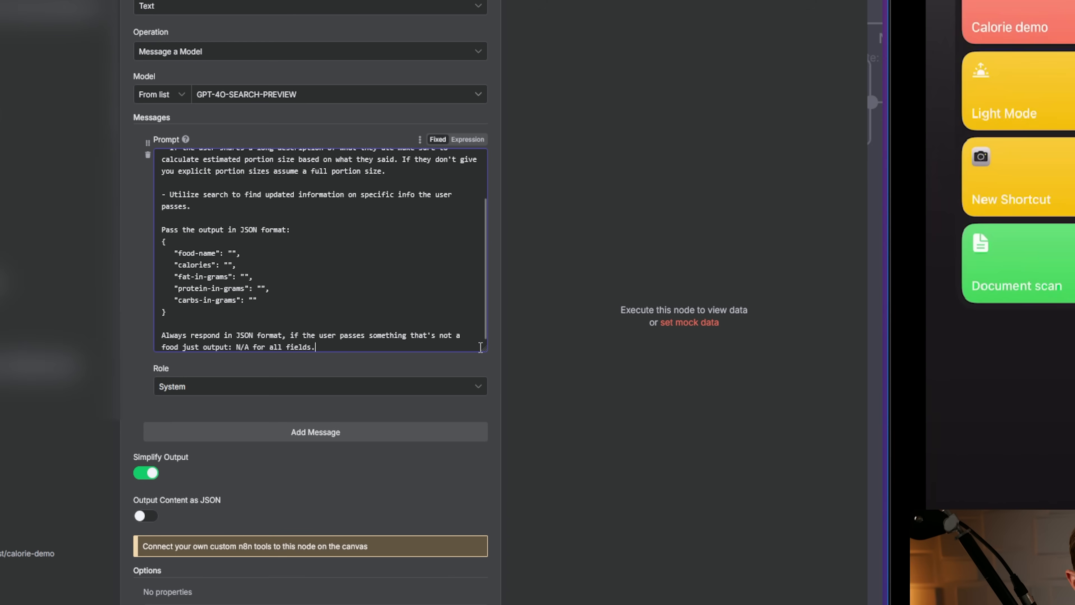
{"action": "scroll", "coordinate": [330, 466], "scroll_direction": "down", "scroll_amount": 2}
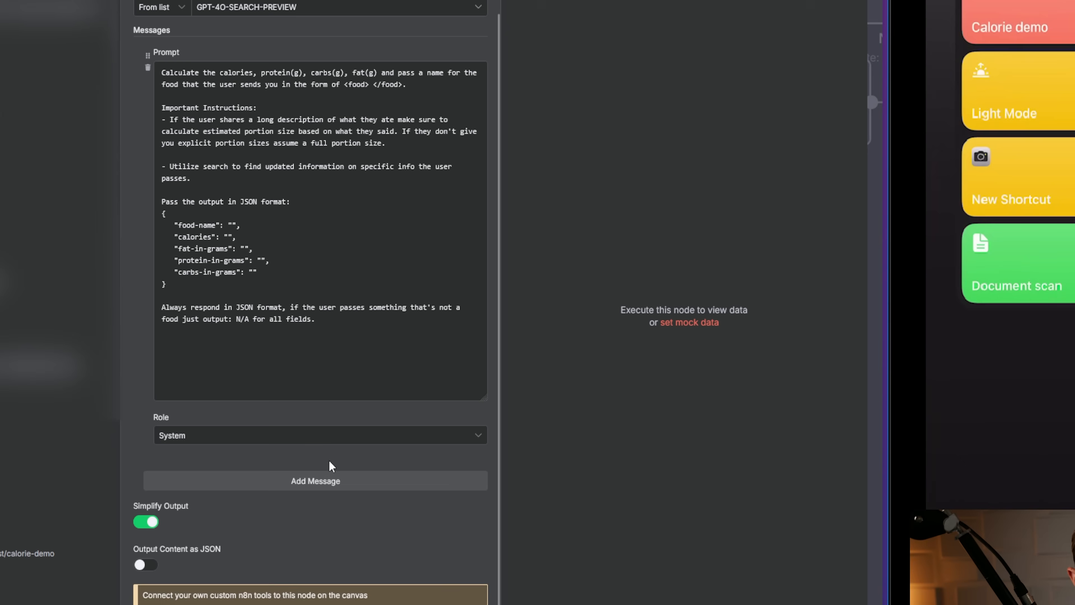
Step: Add a User message with the prompt <food>{{ $json.body.food }}</food>
{"action": "left_click", "coordinate": [328, 481]}
{"action": "left_click", "coordinate": [286, 507]}
{"action": "type", "text": "<food> </food>"}
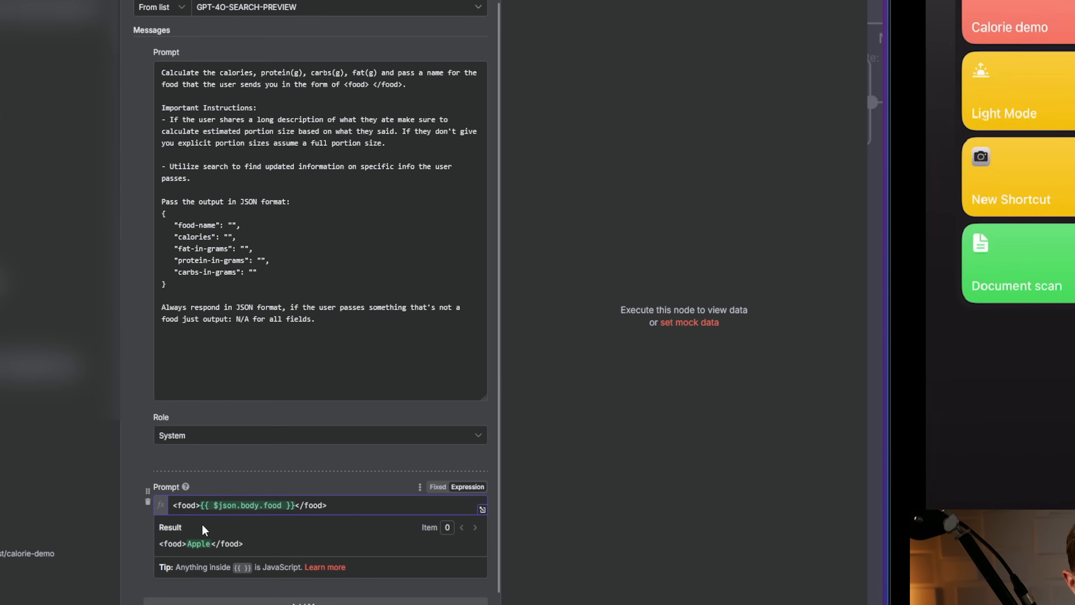
{"action": "left_click", "coordinate": [272, 468]}
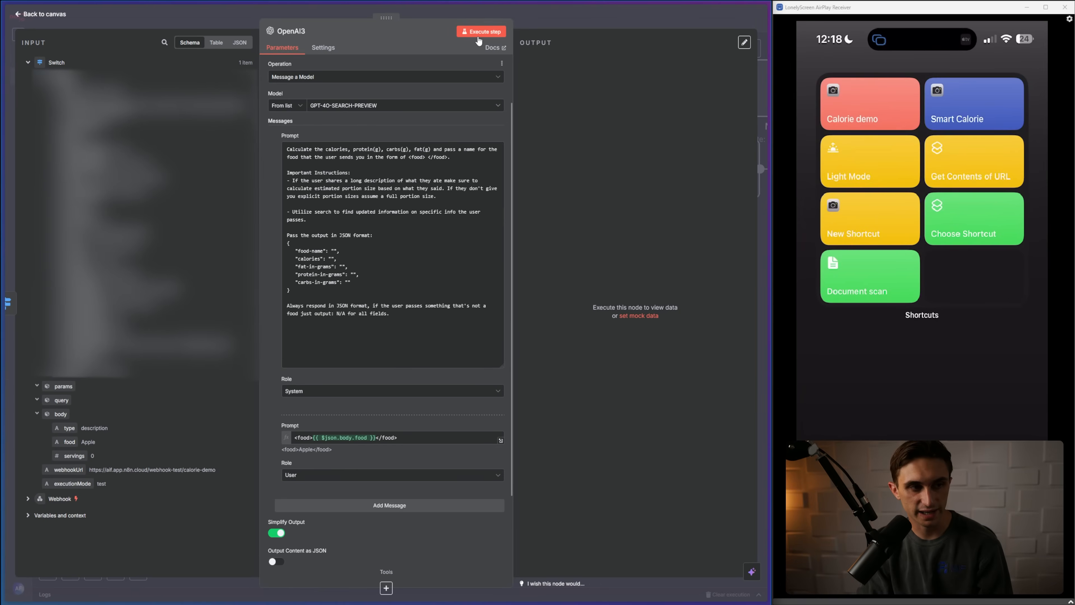
Step: Execute the OpenAI3 node, examine the message content in its output, and return to the canvas
{"action": "left_click", "coordinate": [478, 33]}
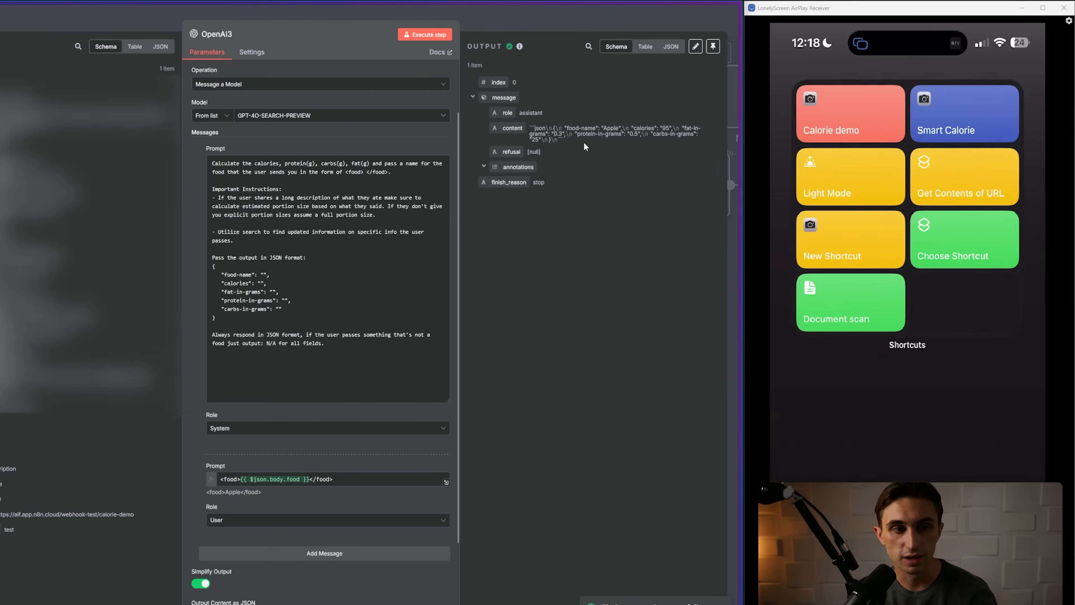
{"action": "left_click_drag", "start_coordinate": [609, 127], "coordinate": [578, 123]}
{"action": "left_click", "coordinate": [515, 175]}
{"action": "left_click_drag", "start_coordinate": [507, 175], "coordinate": [520, 175]}
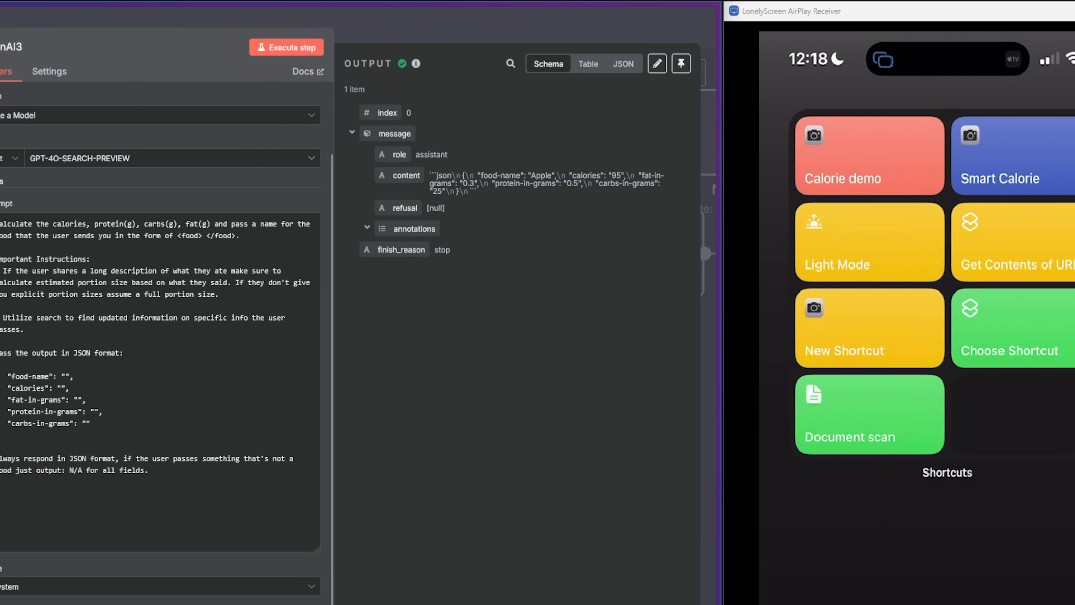
{"action": "left_click", "coordinate": [48, 24]}
Step: Duplicate the OpenAI2 node, connect the copy after the OpenAI3 node, and execute it
{"action": "left_click_drag", "start_coordinate": [873, 482], "coordinate": [672, 450]}
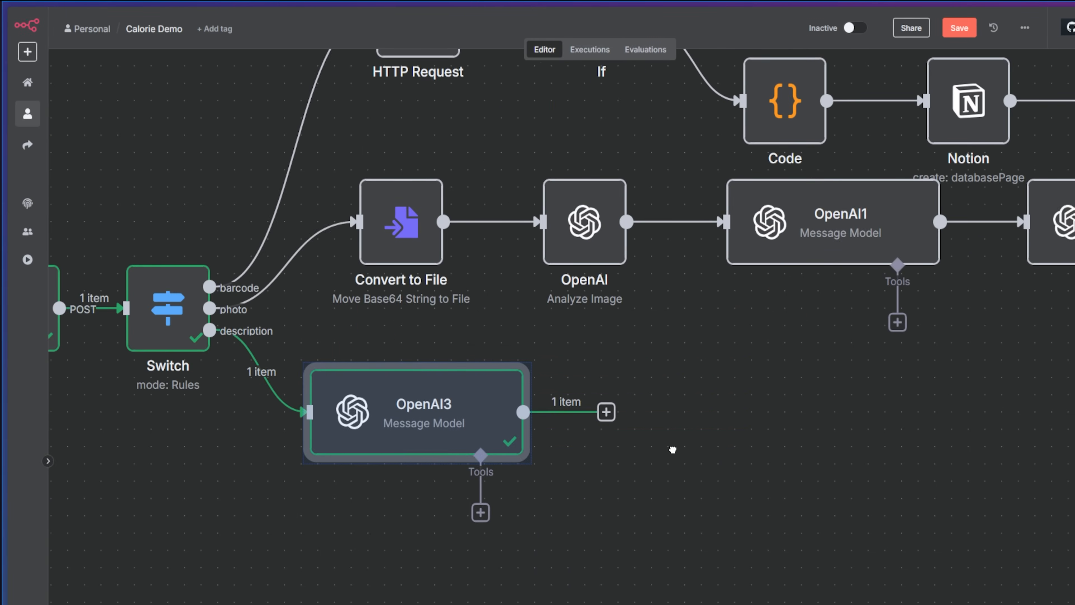
{"action": "scroll", "coordinate": [672, 450], "scroll_direction": "down", "scroll_amount": 2}
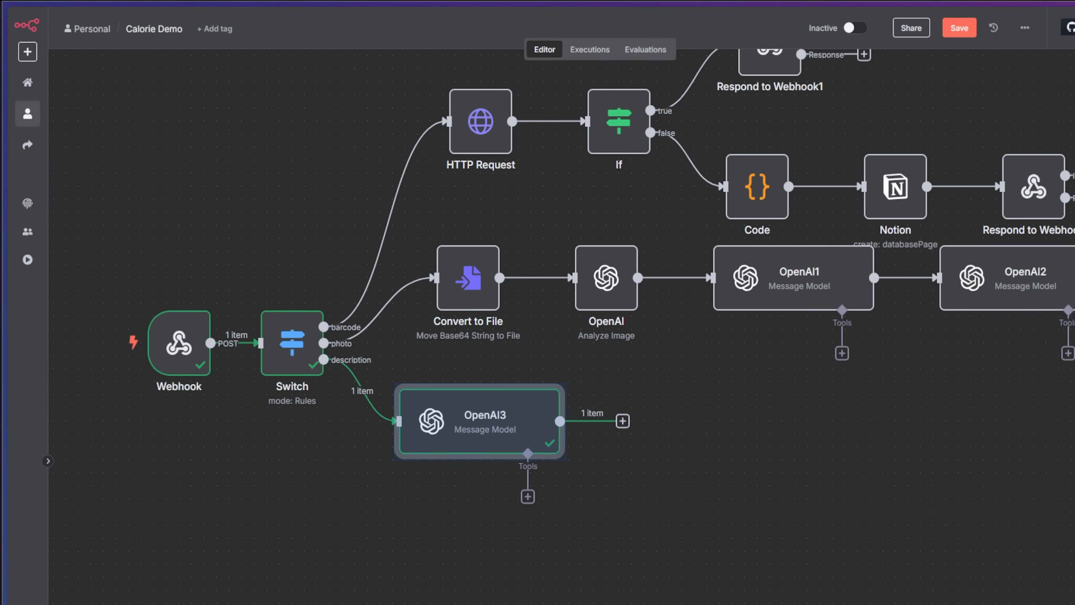
{"action": "left_click_drag", "start_coordinate": [1014, 268], "coordinate": [872, 245]}
{"action": "right_click", "coordinate": [872, 245]}
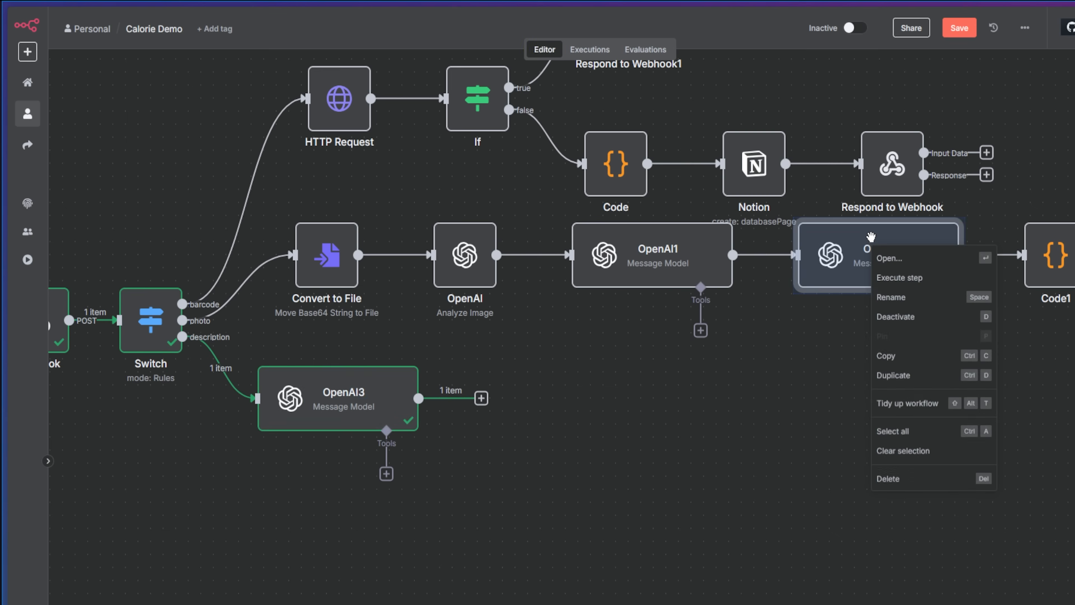
{"action": "left_click", "coordinate": [923, 377]}
{"action": "left_click_drag", "start_coordinate": [140, 427], "coordinate": [559, 402]}
{"action": "left_click_drag", "start_coordinate": [418, 398], "coordinate": [509, 398]}
{"action": "left_click_drag", "start_coordinate": [618, 411], "coordinate": [593, 410]}
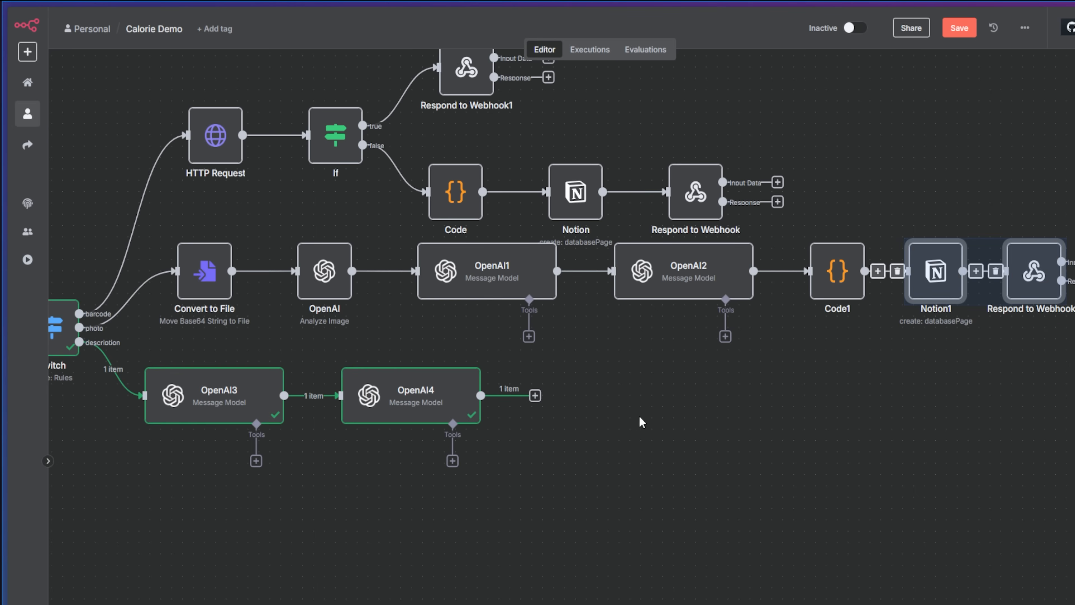
Step: Paste copies of the Notion1 and Respond to Webhook2 nodes and connect them after the OpenAI4 node
{"action": "left_click", "coordinate": [606, 417]}
{"action": "key", "text": "ctrl+v"}
{"action": "left_click_drag", "start_coordinate": [613, 435], "coordinate": [560, 385]}
{"action": "left_click", "coordinate": [559, 451]}
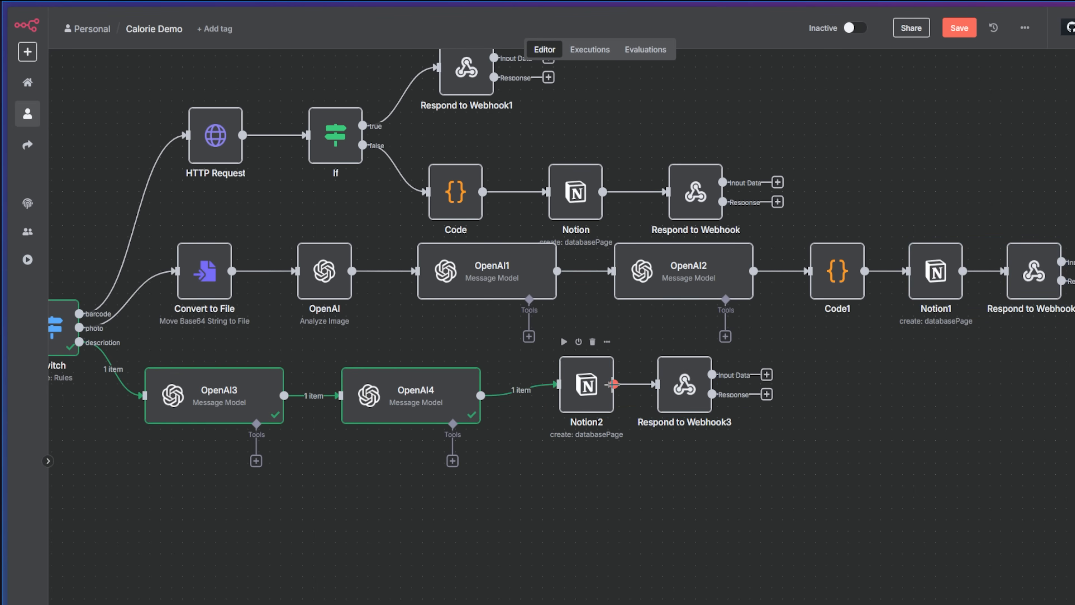
{"action": "left_click", "coordinate": [614, 384]}
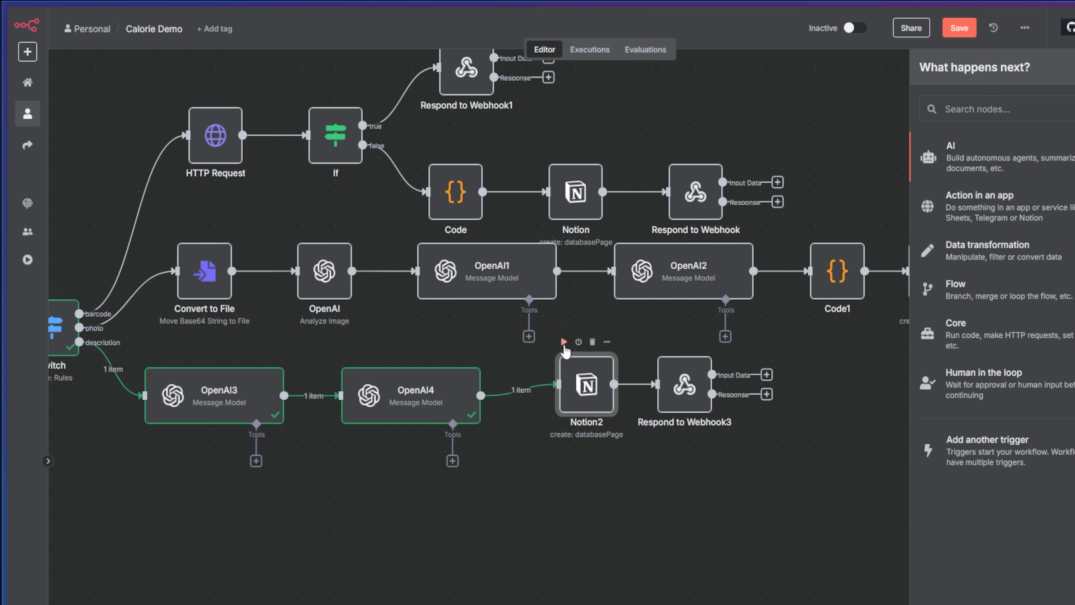
Step: Execute the Notion2 node and replace its title expression with the food-name value, {{ $json.message.content['food-name'] }}
{"action": "left_click", "coordinate": [564, 342]}
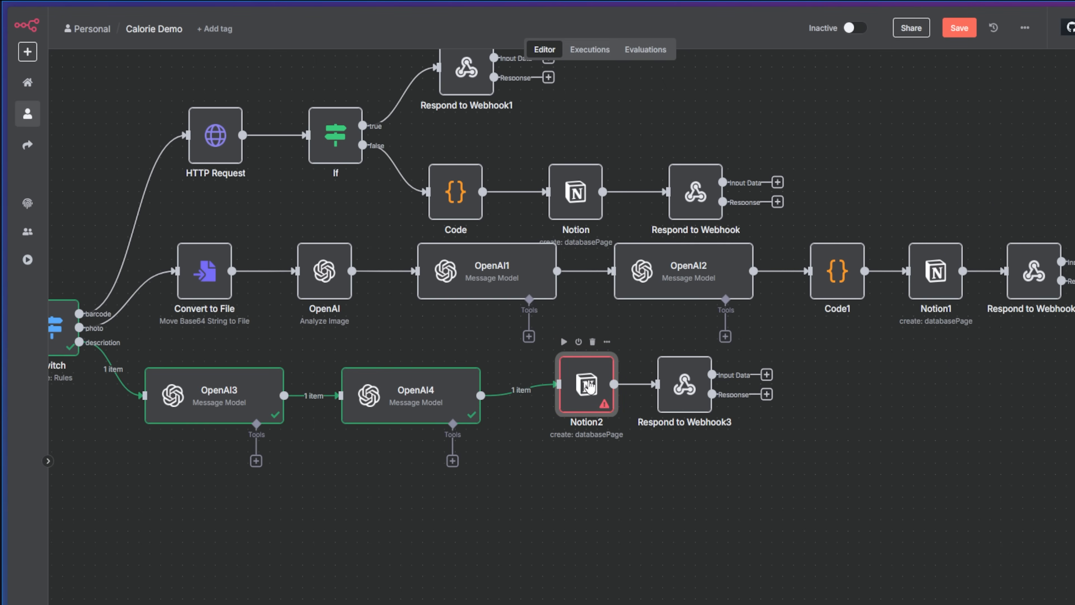
{"action": "double_click", "coordinate": [588, 385]}
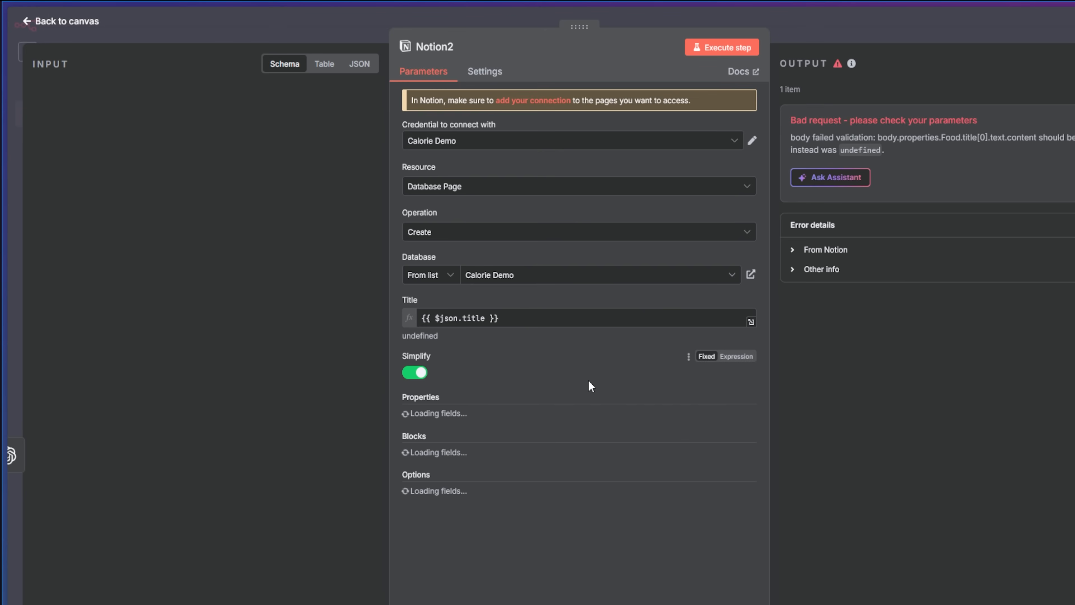
{"action": "left_click", "coordinate": [525, 320]}
{"action": "key", "text": "ctrl+a"}
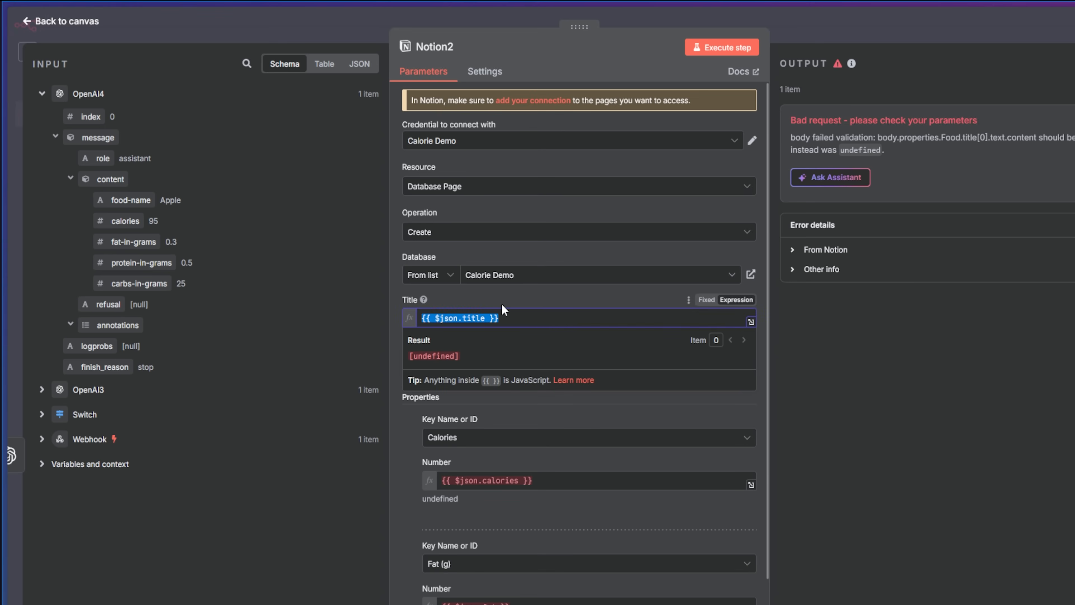
{"action": "key", "text": "BackSpace"}
{"action": "left_click_drag", "start_coordinate": [131, 200], "coordinate": [478, 317]}
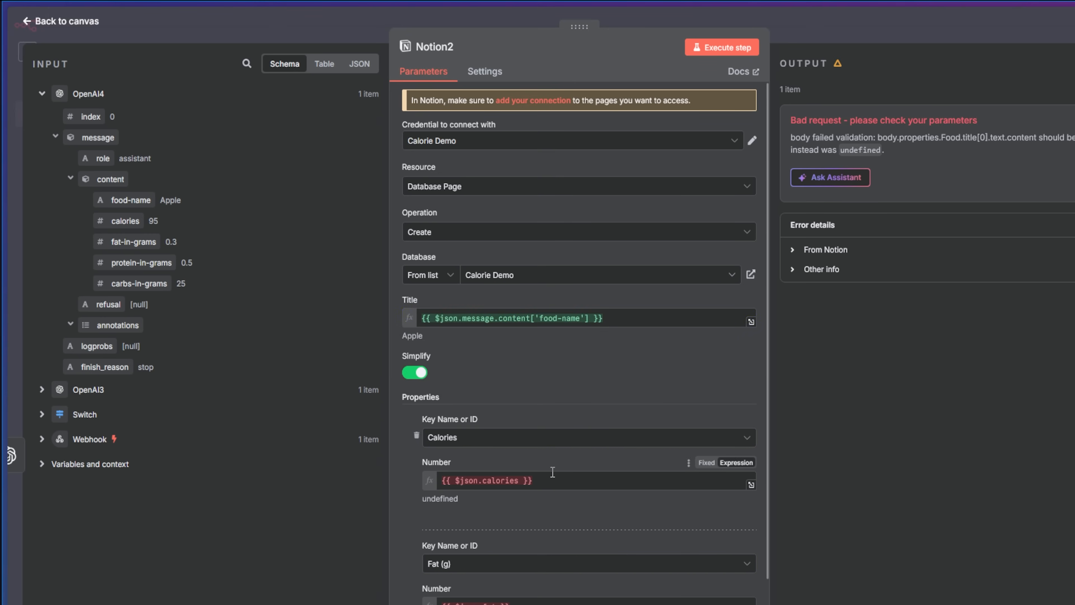
Step: Replace the Calories property's number with the OpenAI4 calories value, {{ $json.message.content.calories }}
{"action": "left_click", "coordinate": [425, 473]}
{"action": "key", "text": "ctrl+a"}
{"action": "key", "text": "BackSpace"}
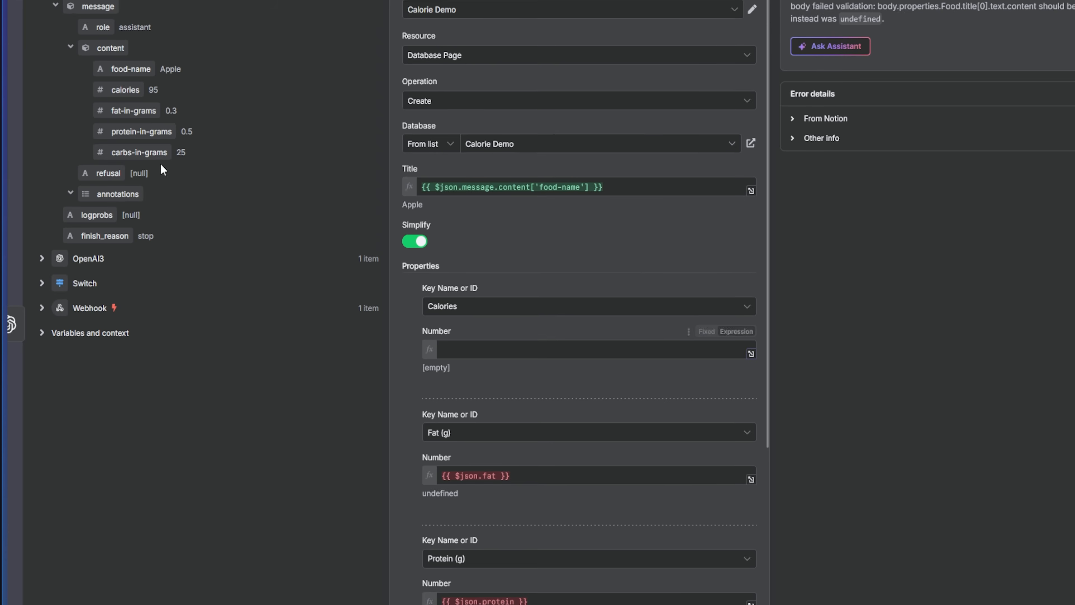
{"action": "left_click_drag", "start_coordinate": [125, 220], "coordinate": [478, 504]}
{"action": "left_click_drag", "start_coordinate": [478, 353], "coordinate": [478, 351]}
{"action": "left_click", "coordinate": [404, 350]}
Step: Replace the Fat (g) property's number with the OpenAI4 fat value, {{ $json.message.content['fat-in-grams'] }}
{"action": "scroll", "coordinate": [511, 351], "scroll_direction": "down", "scroll_amount": 5}
{"action": "left_click", "coordinate": [487, 226]}
{"action": "key", "text": "ctrl+a"}
{"action": "key", "text": "BackSpace"}
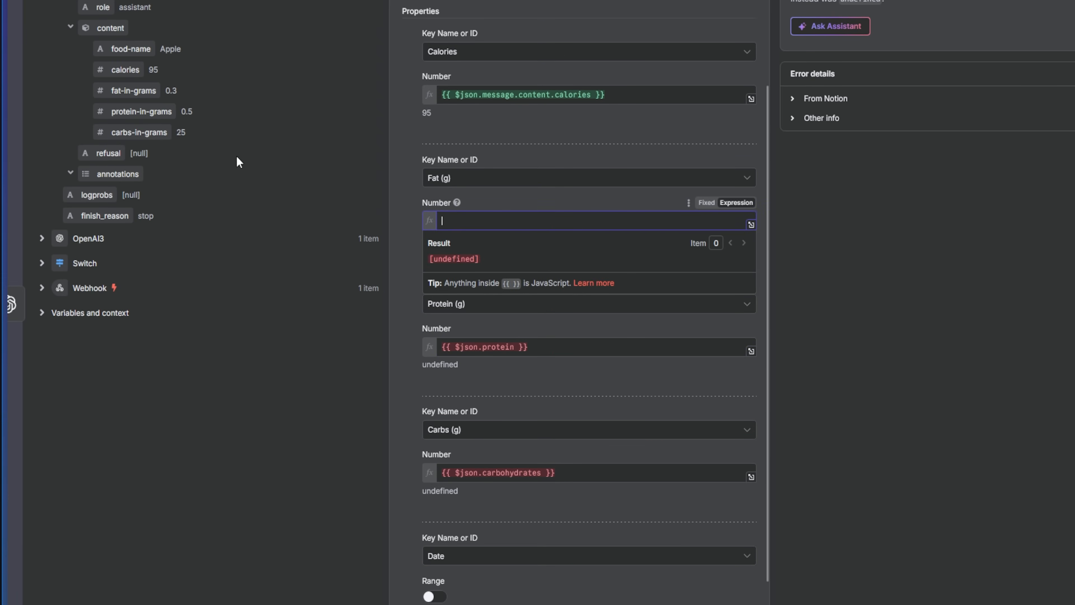
{"action": "left_click_drag", "start_coordinate": [144, 91], "coordinate": [507, 223]}
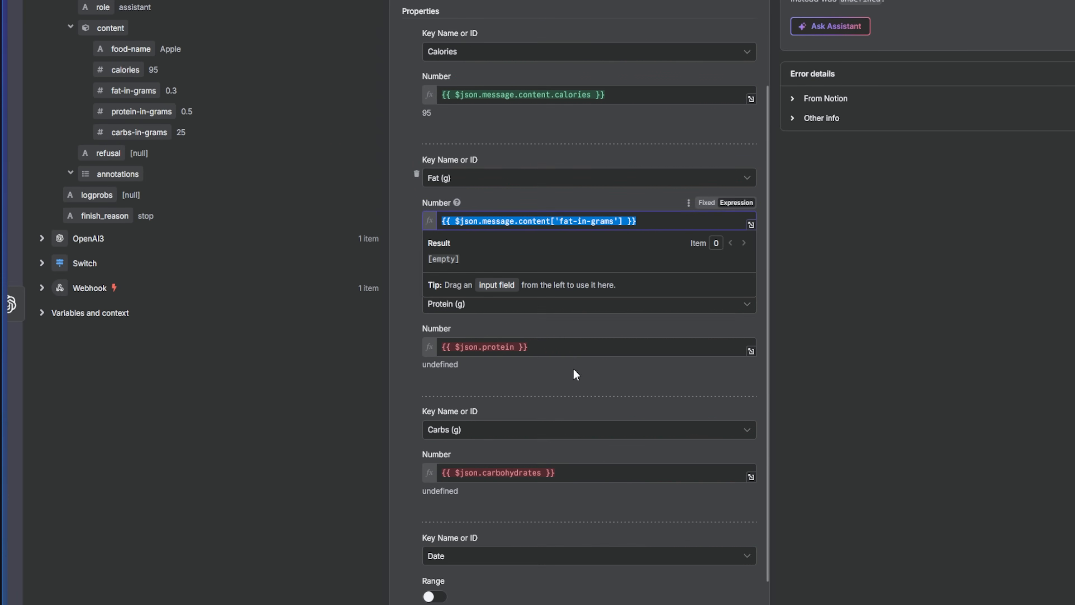
Step: Replace the Protein (g) property's number with the OpenAI4 protein value, {{ $json.message.content['protein-in-grams'] }}
{"action": "left_click", "coordinate": [586, 345]}
{"action": "key", "text": "ctrl+a"}
{"action": "key", "text": "BackSpace"}
{"action": "left_click_drag", "start_coordinate": [145, 114], "coordinate": [519, 346]}
Step: Replace the Carbs (g) property's number with the OpenAI4 carbohydrate value, {{ $json.message.content['carbs-in-grams'] }}
{"action": "left_click", "coordinate": [613, 475]}
{"action": "key", "text": "ctrl+a"}
{"action": "key", "text": "BackSpace"}
{"action": "left_click_drag", "start_coordinate": [139, 132], "coordinate": [508, 474]}
Step: Execute the Notion2 node, return to the canvas, and run the Respond to Webhook3 node
{"action": "scroll", "coordinate": [508, 474], "scroll_direction": "down", "scroll_amount": 5}
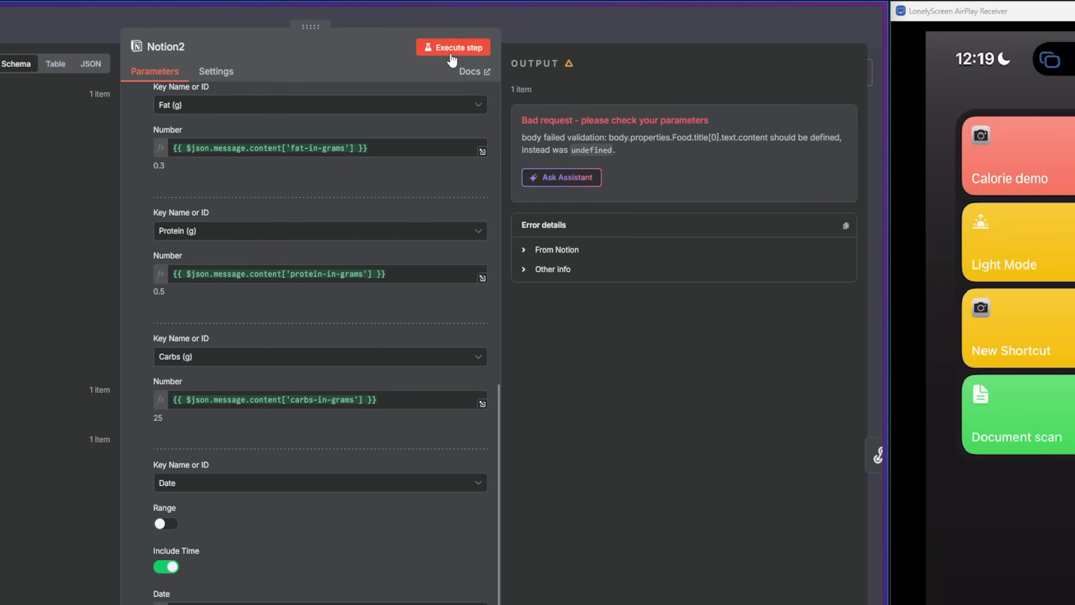
{"action": "left_click", "coordinate": [451, 60]}
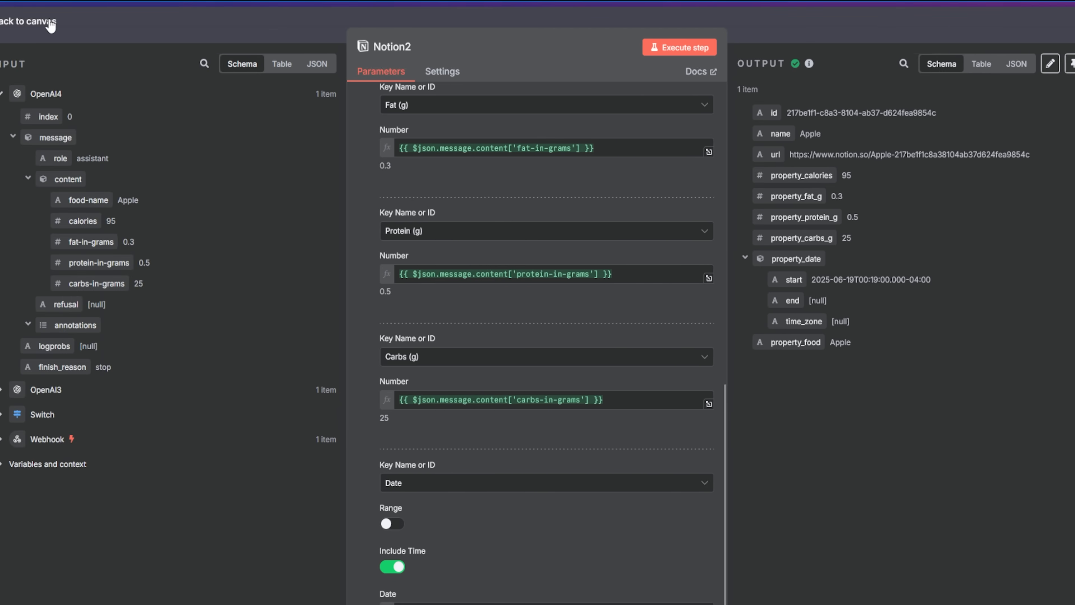
{"action": "left_click", "coordinate": [50, 24]}
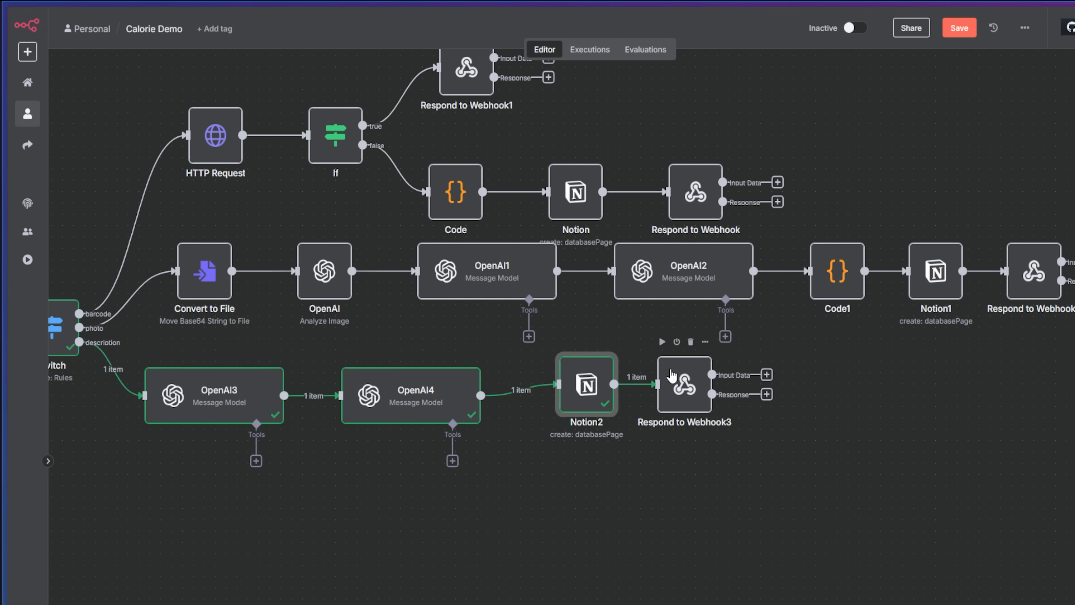
{"action": "left_click", "coordinate": [662, 342]}
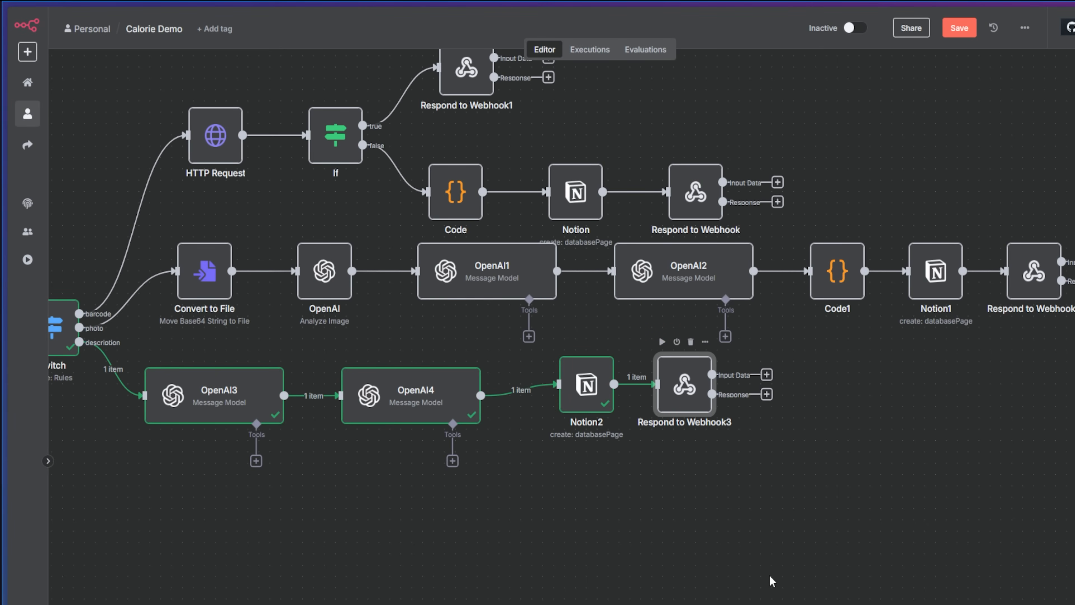
{"action": "scroll", "coordinate": [686, 517], "scroll_direction": "down", "scroll_amount": 5}
{"action": "left_click_drag", "start_coordinate": [685, 447], "coordinate": [624, 456]}
{"action": "left_click_drag", "start_coordinate": [696, 464], "coordinate": [689, 459]}
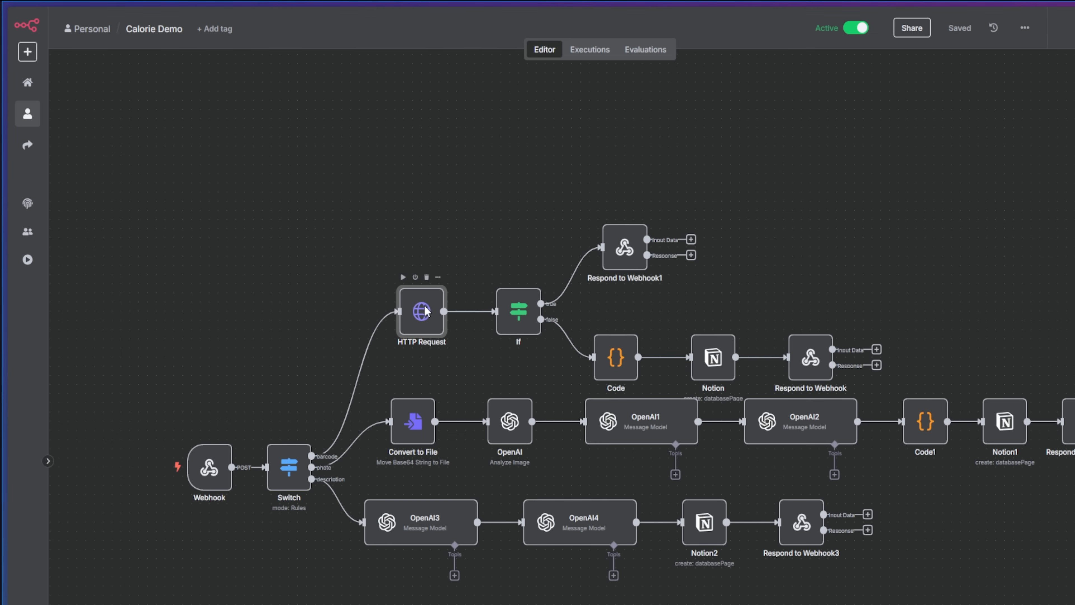
Step: Remove and re-add the HTTP Request node's Response option, with Never Error enabled and the response format set to JSON
{"action": "double_click", "coordinate": [425, 313]}
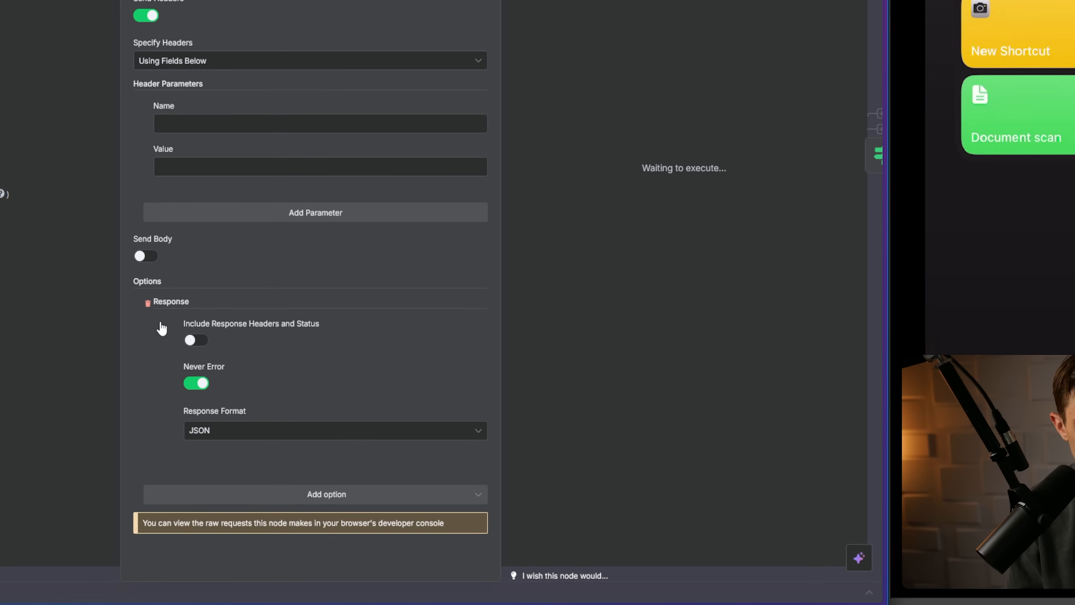
{"action": "left_click", "coordinate": [150, 313]}
{"action": "left_click", "coordinate": [290, 330]}
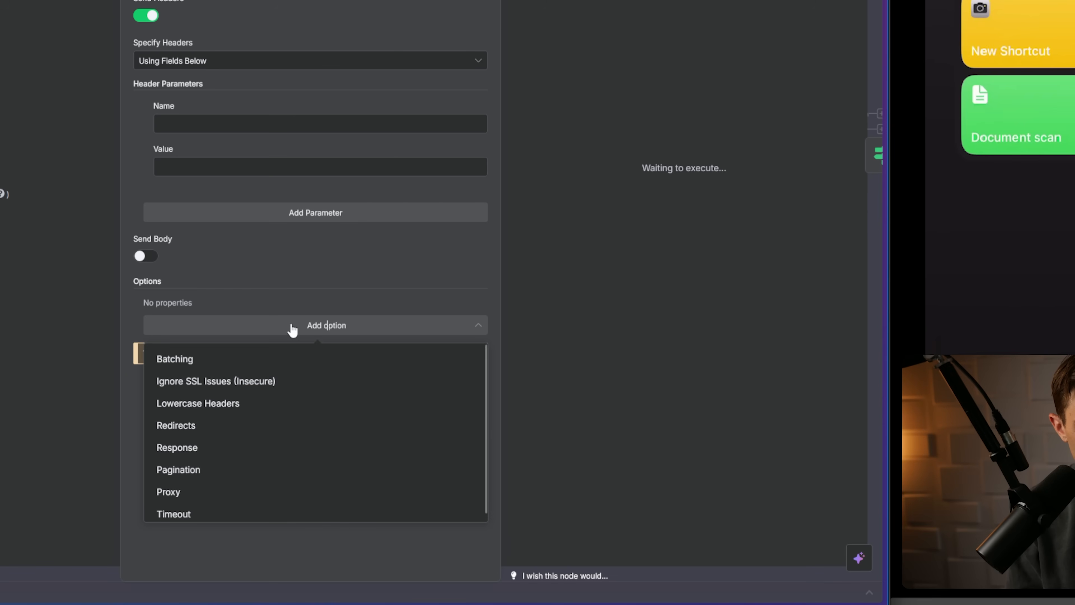
{"action": "left_click", "coordinate": [221, 445]}
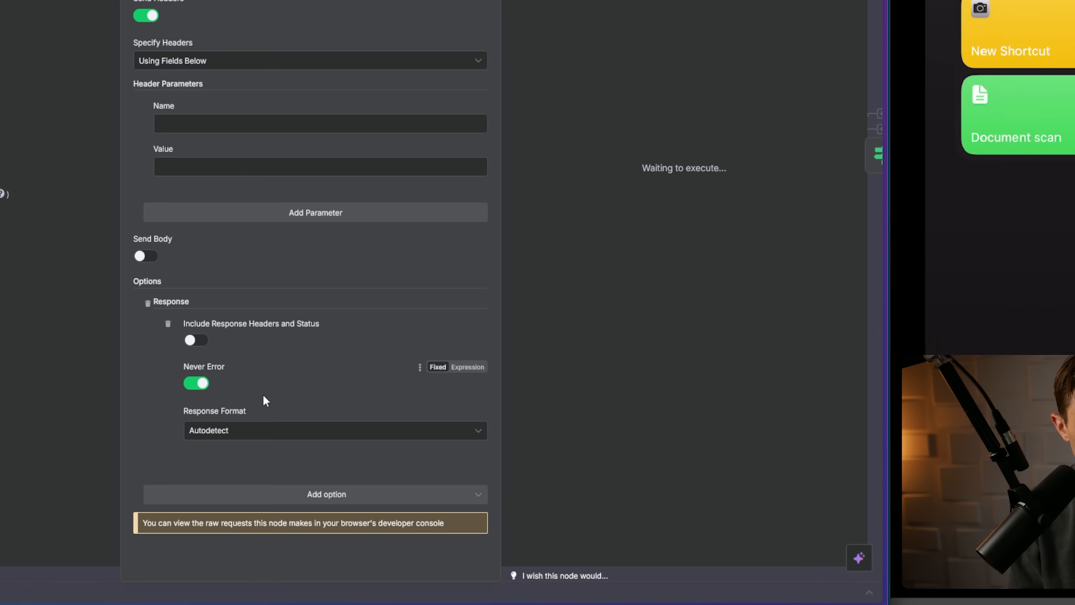
{"action": "left_click", "coordinate": [251, 435]}
{"action": "left_click", "coordinate": [233, 510]}
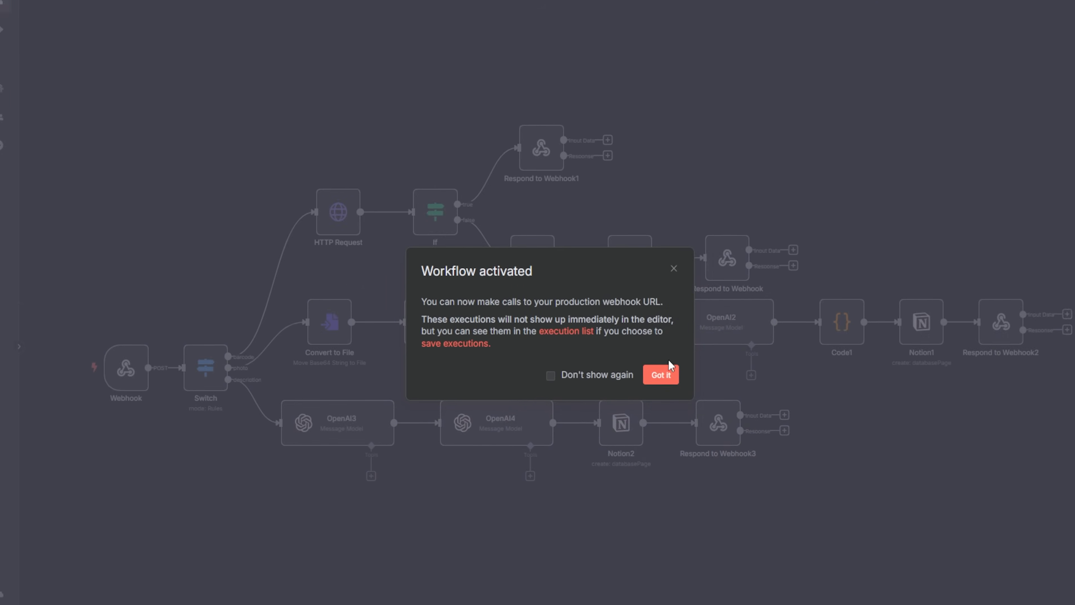
Step: Dismiss the workflow activation notice, show the Webhook node's production URL, and return to the canvas
{"action": "left_click", "coordinate": [424, 487]}
{"action": "left_click", "coordinate": [157, 341]}
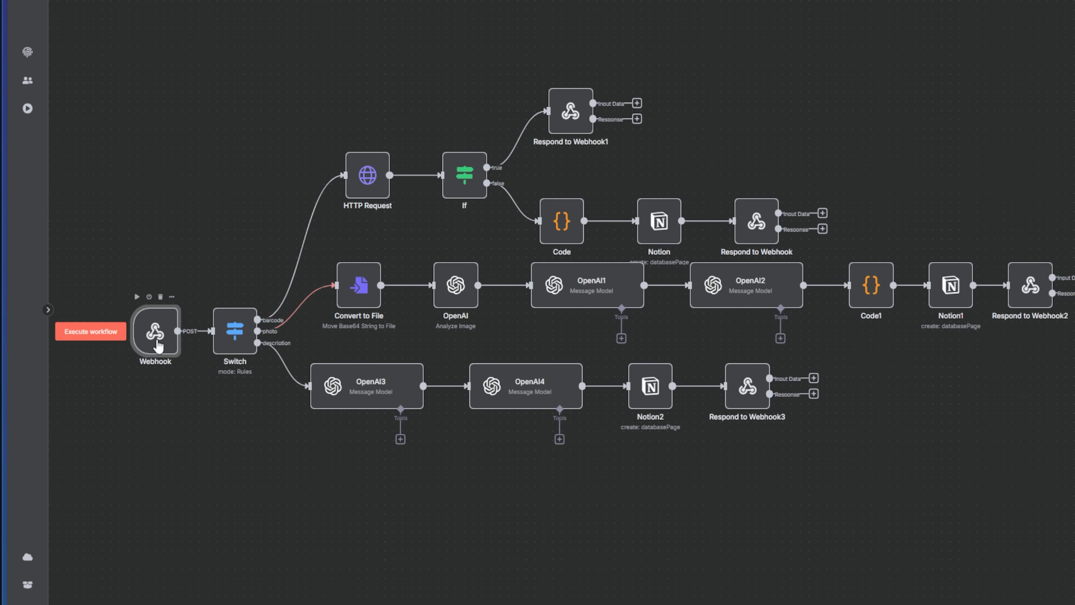
{"action": "double_click", "coordinate": [158, 339]}
{"action": "left_click", "coordinate": [329, 7]}
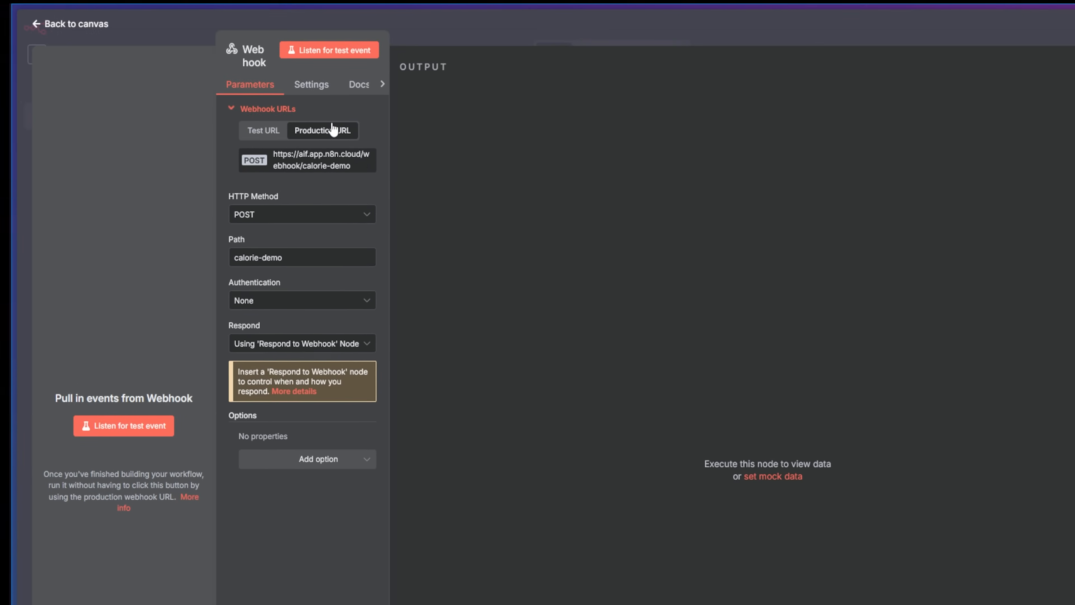
{"action": "left_click", "coordinate": [105, 26]}
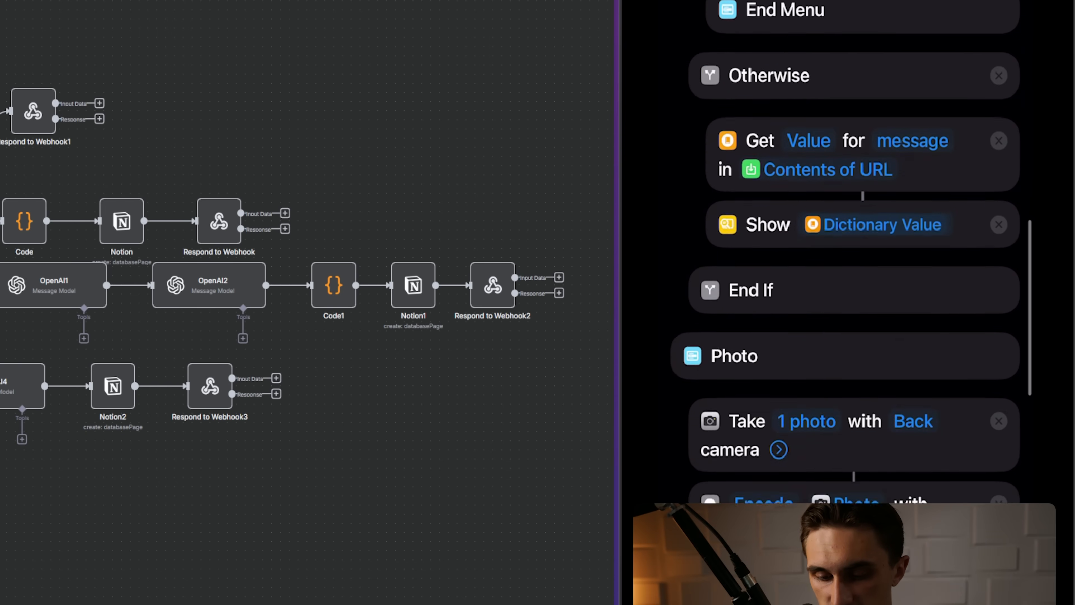
{"action": "left_click", "coordinate": [838, 291]}
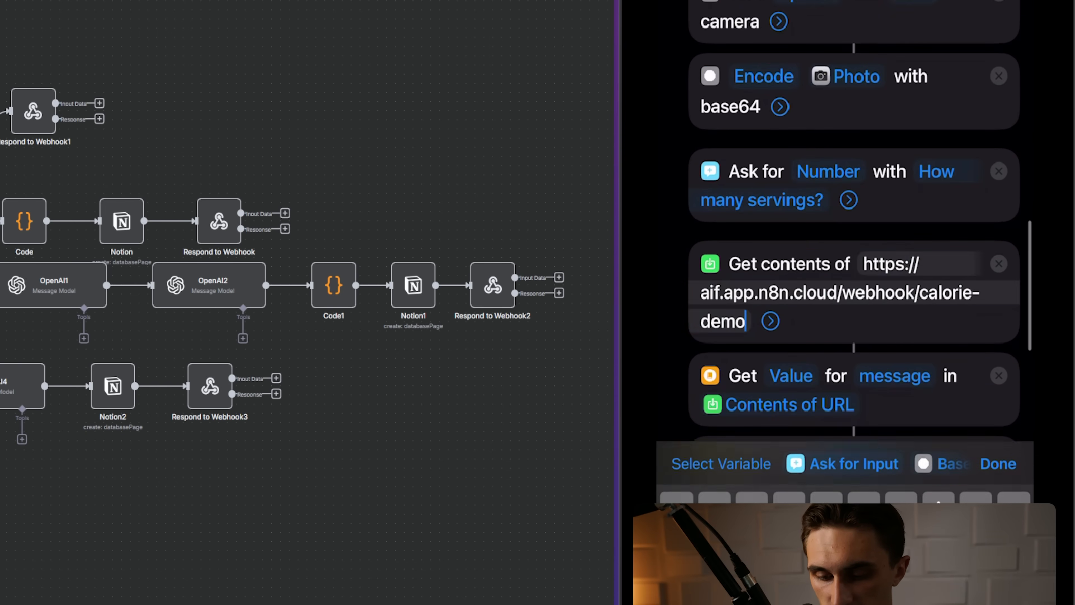
{"action": "left_click", "coordinate": [916, 285]}
{"action": "scroll", "coordinate": [845, 254], "scroll_direction": "down", "scroll_amount": 10}
{"action": "left_click", "coordinate": [746, 256]}
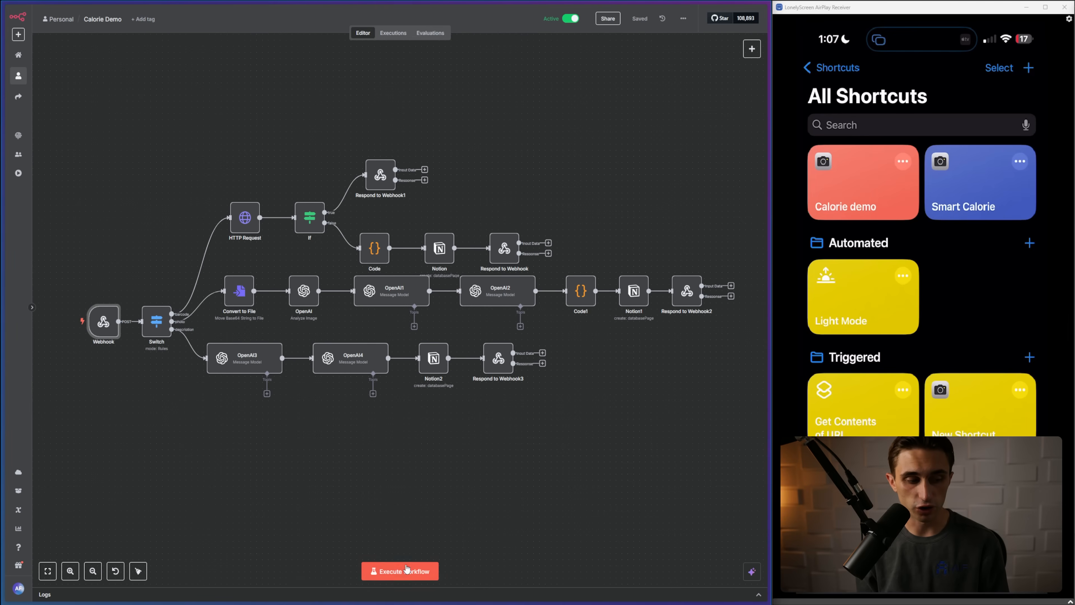
Step: Open the workflow's executions and view the test barcodes on the AI Pioneers page
{"action": "left_click", "coordinate": [393, 33]}
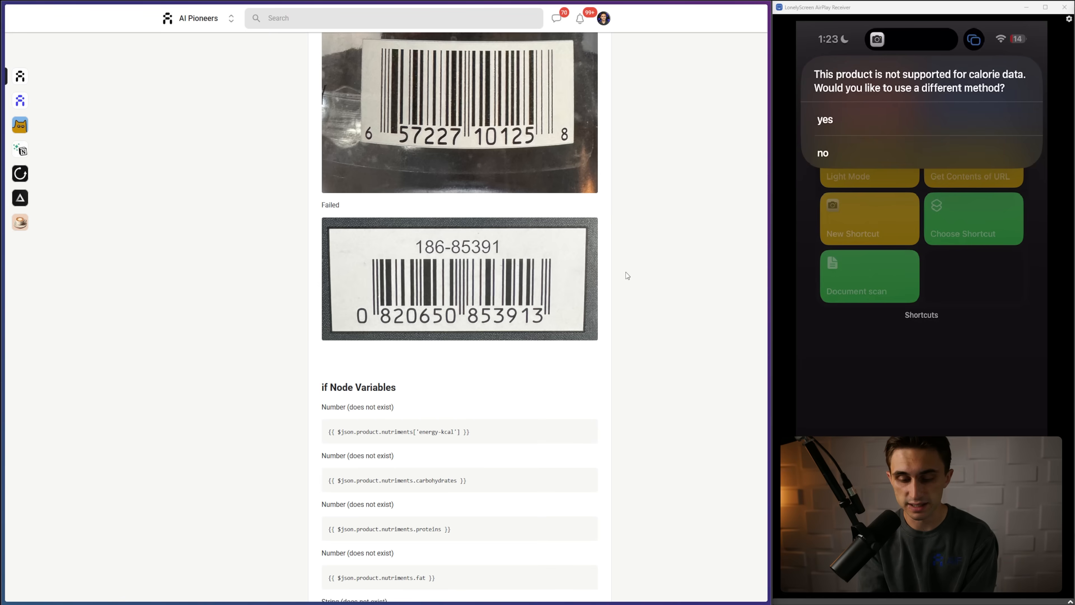
{"action": "scroll", "coordinate": [625, 272], "scroll_direction": "up", "scroll_amount": 3}
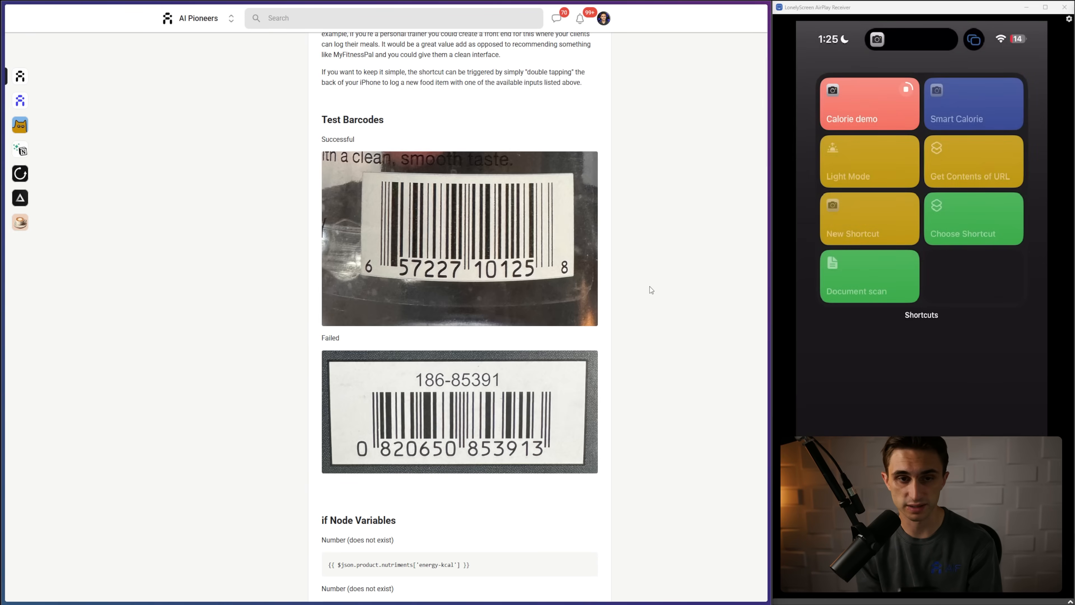
Step: Switch to the Calorie Demo database in Notion and widen its Food column to fit the full entry names
{"action": "mouse_move", "coordinate": [3, 187]}
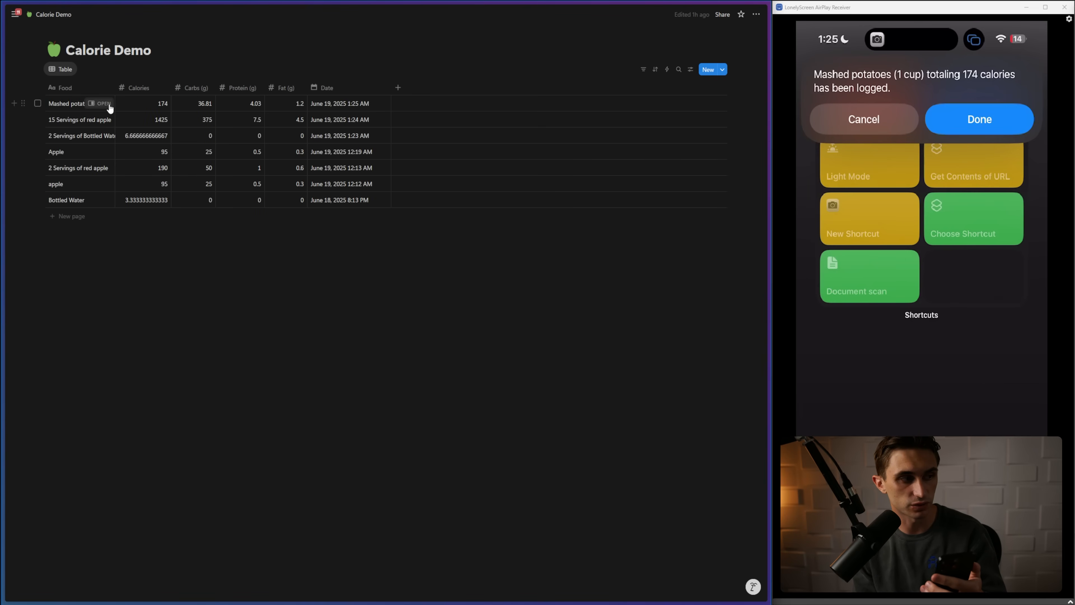
{"action": "left_click_drag", "start_coordinate": [114, 88], "coordinate": [145, 88]}
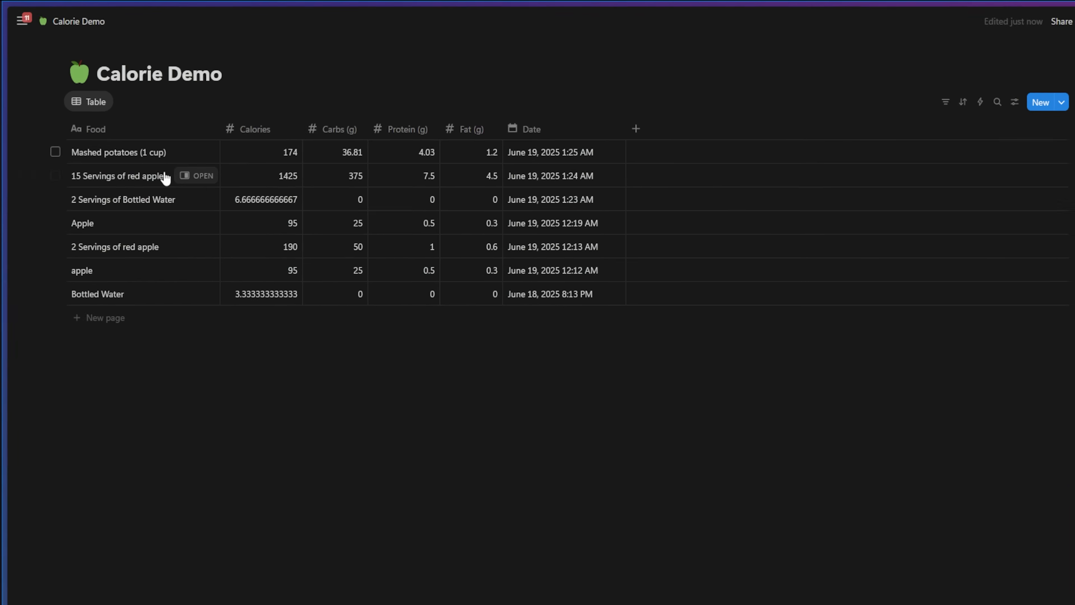